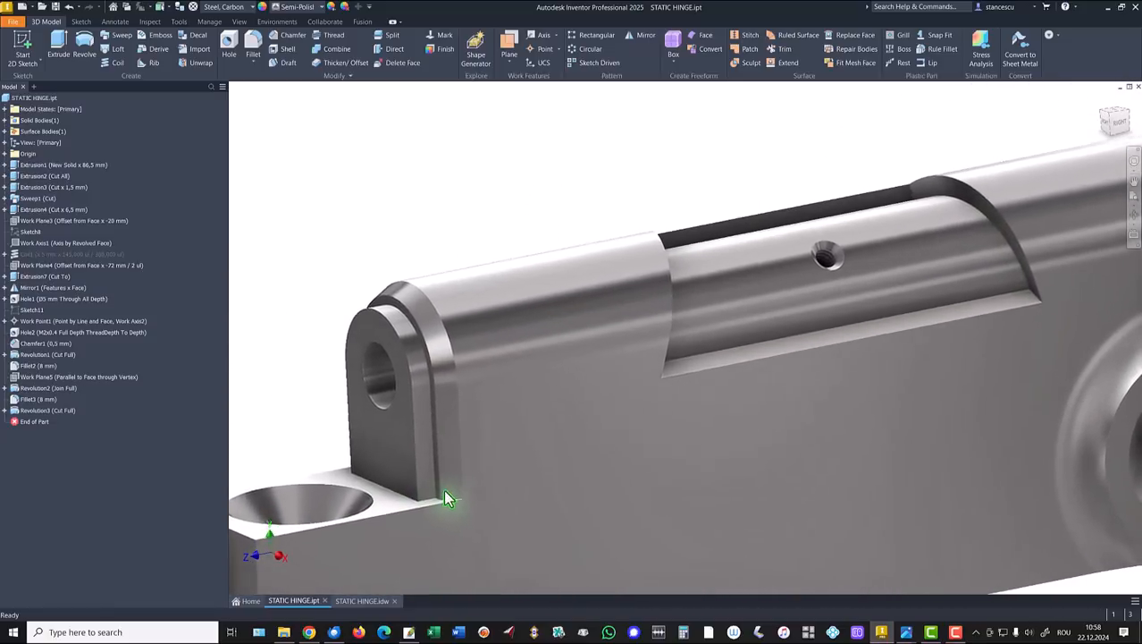
Examine the finished static hinge model from several angles and the end view's dimensions in the STATIC HINGE.idw drawing
{"action": "scroll", "coordinate": [522, 375], "scroll_direction": "down", "scroll_amount": 6}
{"action": "middle_click_drag", "start_coordinate": [522, 375], "coordinate": [509, 371], "text": "shift"}
{"action": "scroll", "coordinate": [511, 378], "scroll_direction": "up", "scroll_amount": 5}
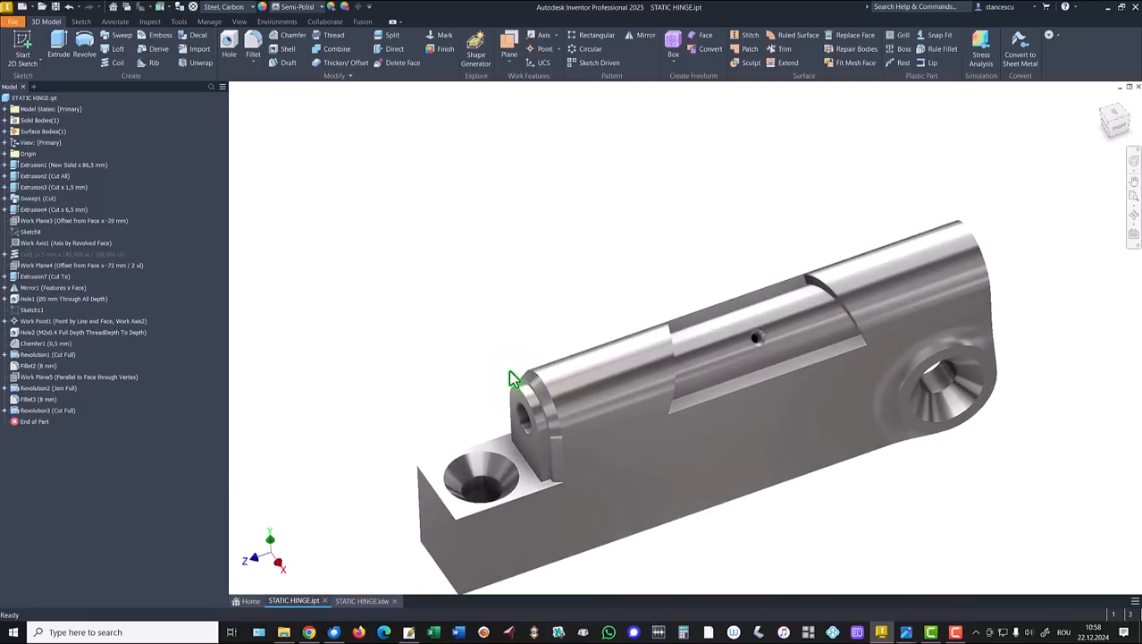
{"action": "scroll", "coordinate": [510, 377], "scroll_direction": "down", "scroll_amount": 4}
{"action": "key", "text": "F6"}
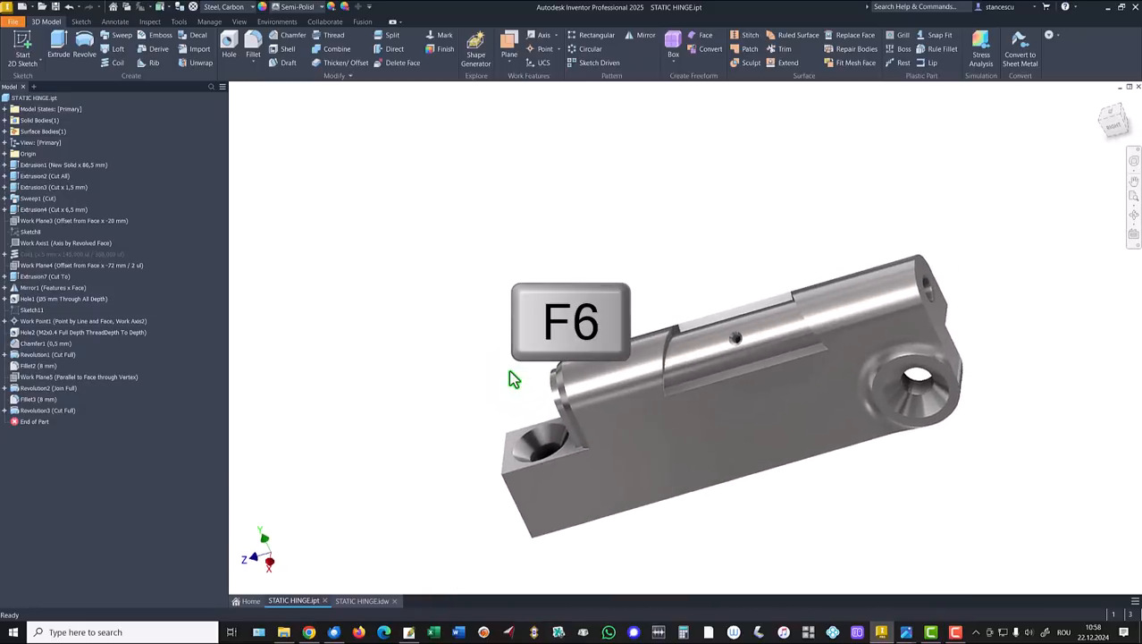
{"action": "left_click", "coordinate": [361, 601]}
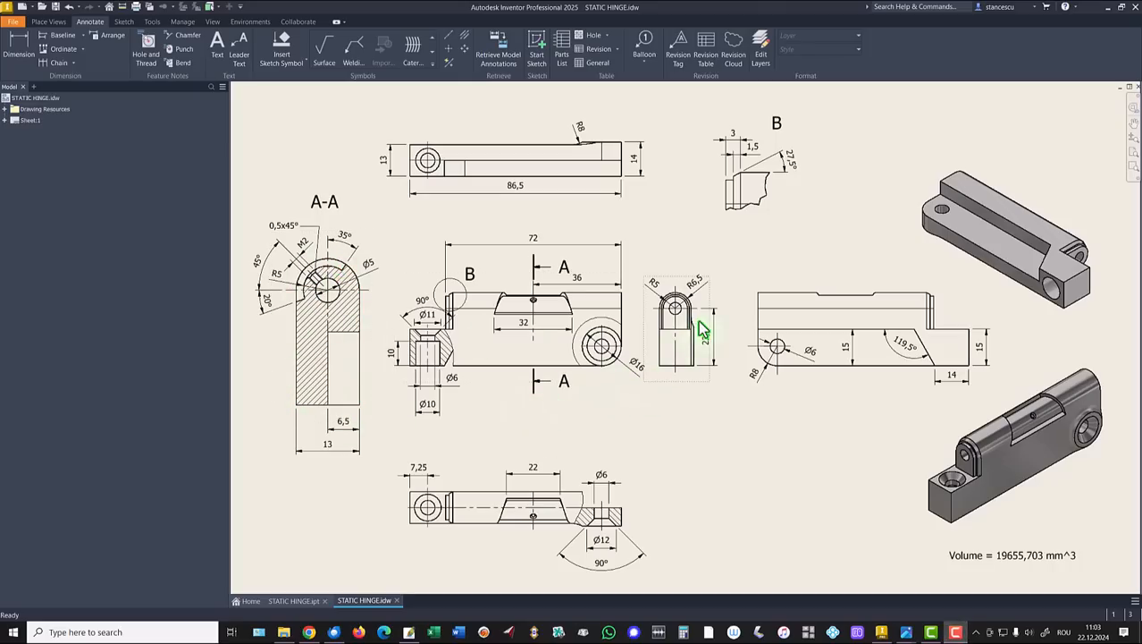
{"action": "scroll", "coordinate": [706, 329], "scroll_direction": "up", "scroll_amount": 5}
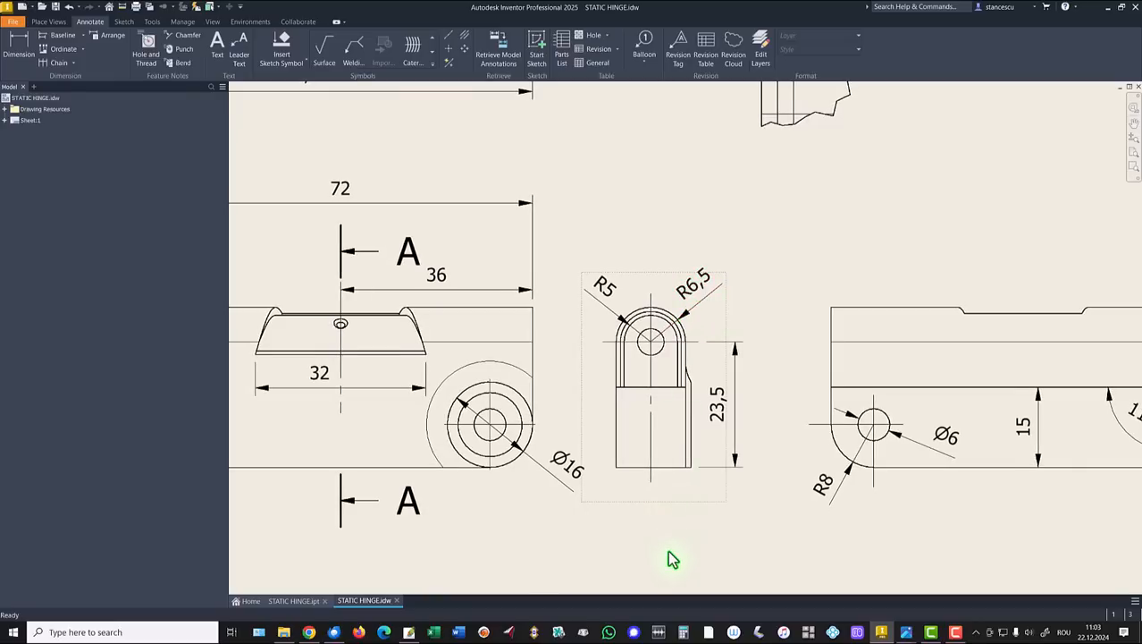
{"action": "key", "text": "Home"}
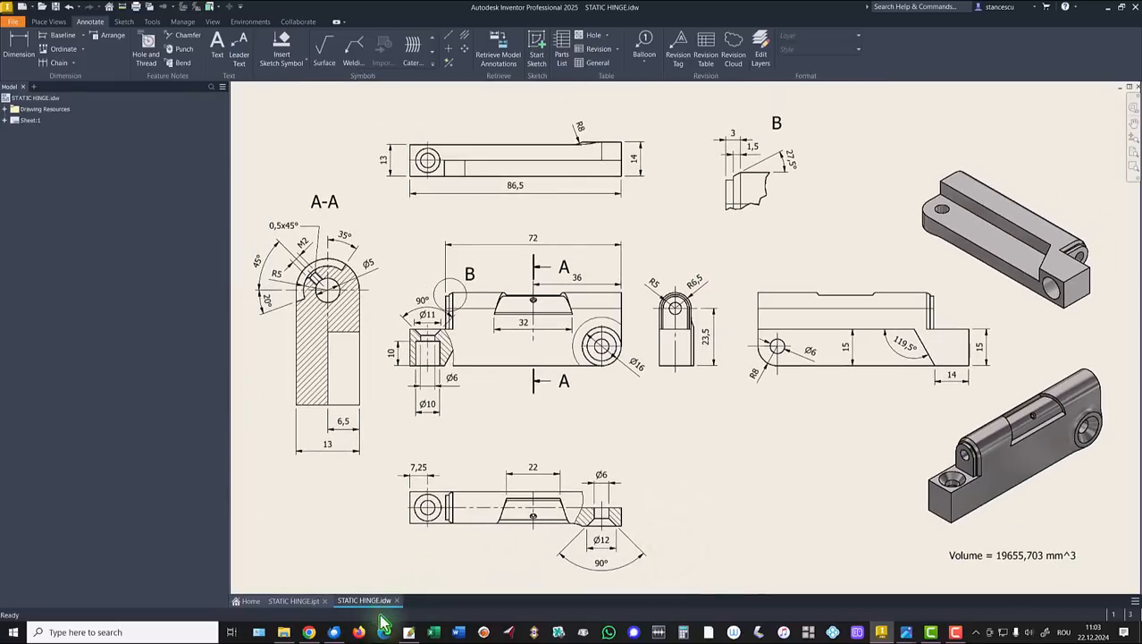
Create a new metric part from the Standard (mm).ipt template and start a sketch on the front (XY) plane
{"action": "left_click", "coordinate": [22, 10]}
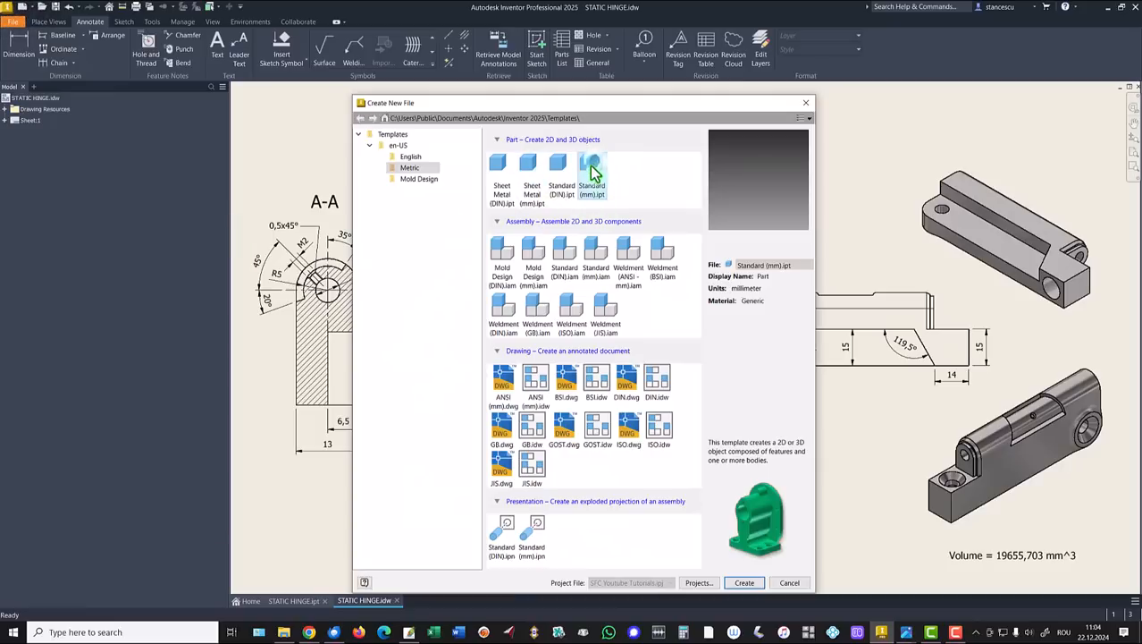
{"action": "double_click", "coordinate": [593, 168]}
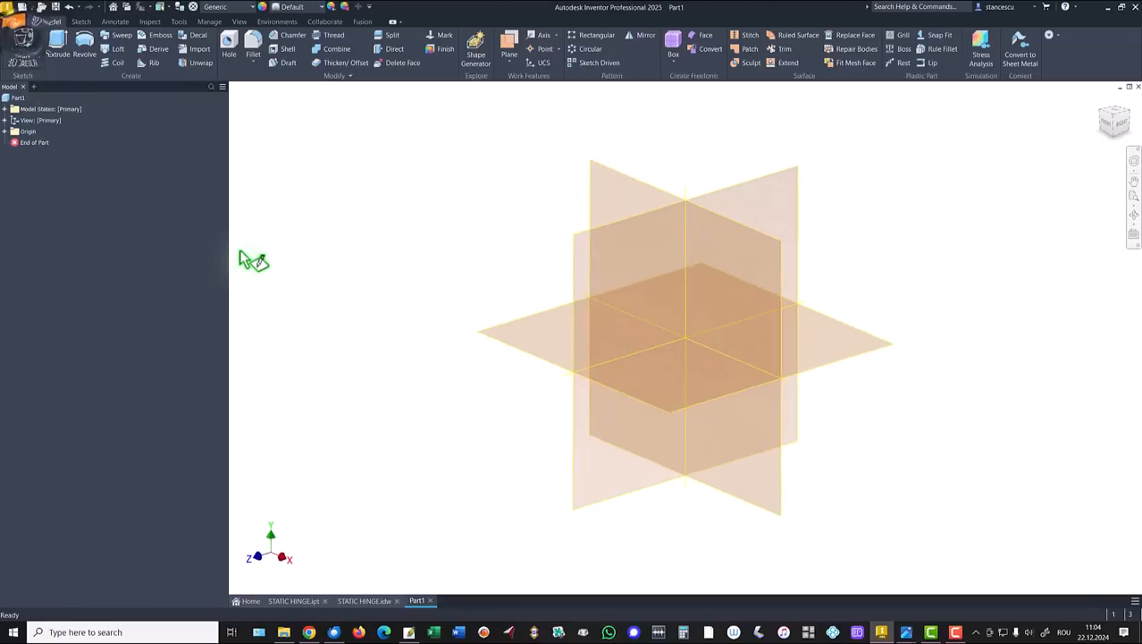
{"action": "key", "text": "s"}
{"action": "left_click", "coordinate": [613, 173]}
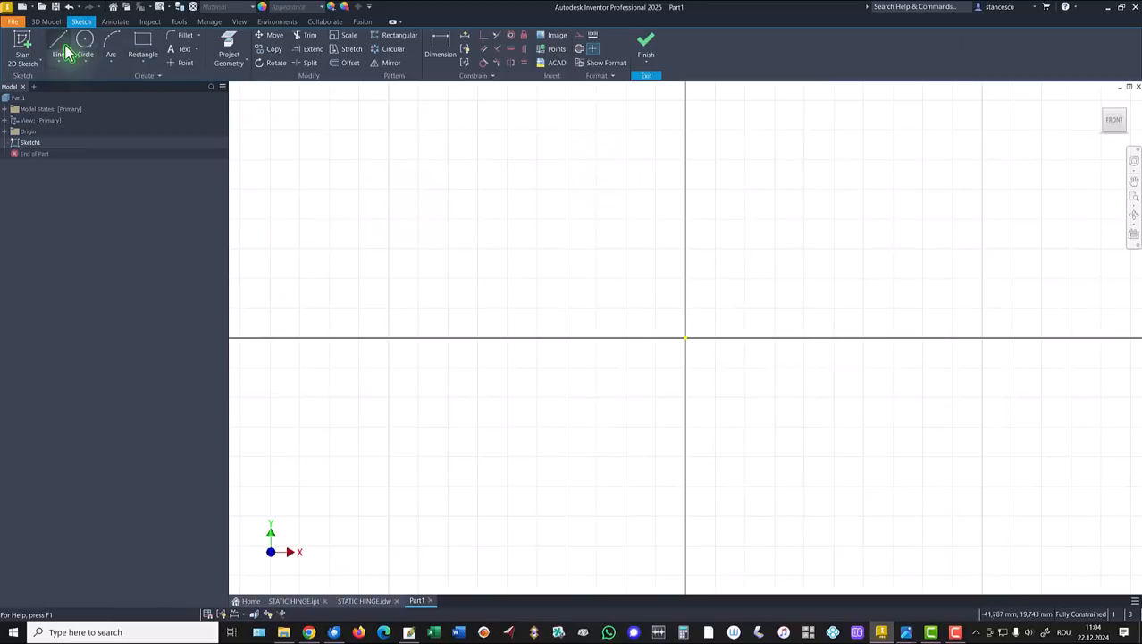
Sketch a closed arch profile with about 11.9 mm straight sides and a 3.8 mm radius semicircular top, its base midpoint coincident with the origin
{"action": "left_click", "coordinate": [61, 46]}
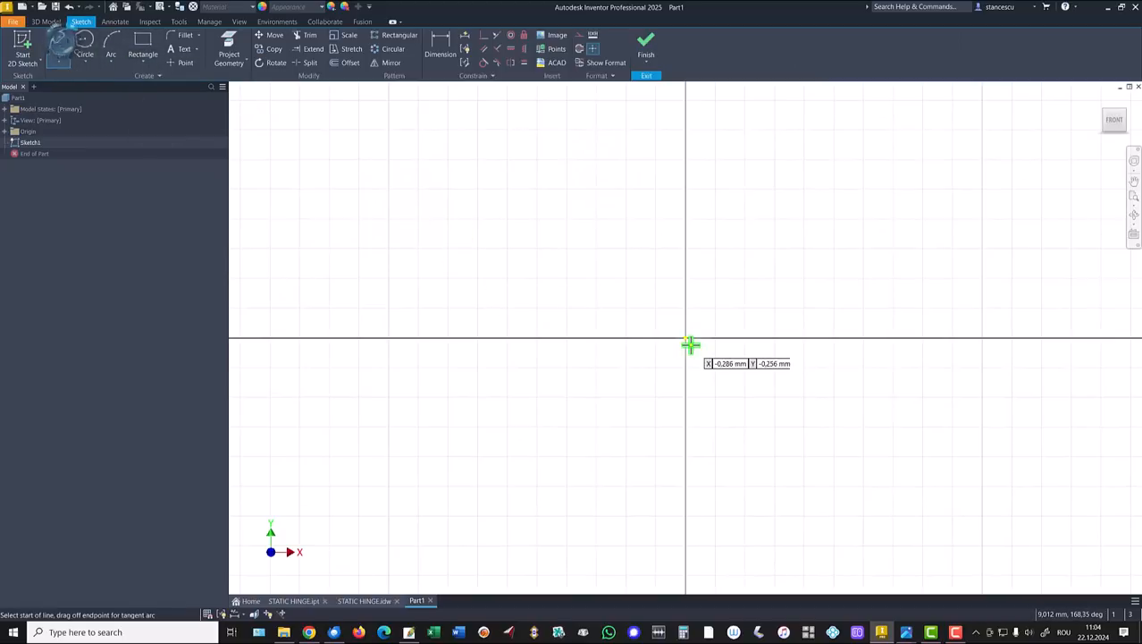
{"action": "left_click", "coordinate": [635, 337]}
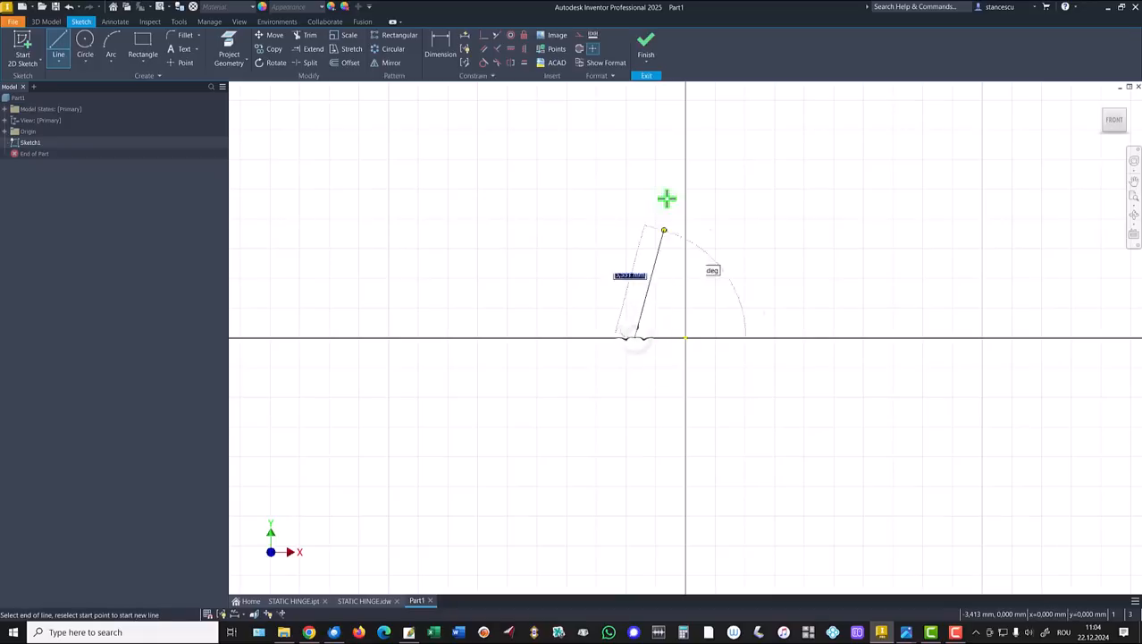
{"action": "left_click", "coordinate": [635, 161]}
{"action": "left_click_drag", "start_coordinate": [635, 159], "coordinate": [694, 119]}
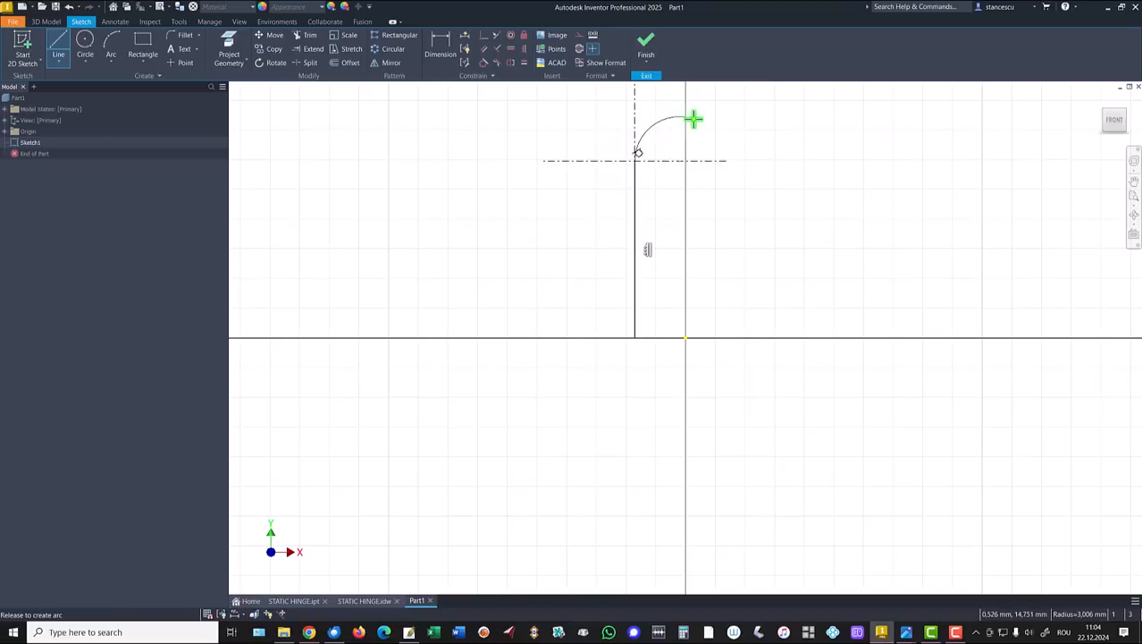
{"action": "left_click_drag", "start_coordinate": [747, 160], "coordinate": [748, 162]}
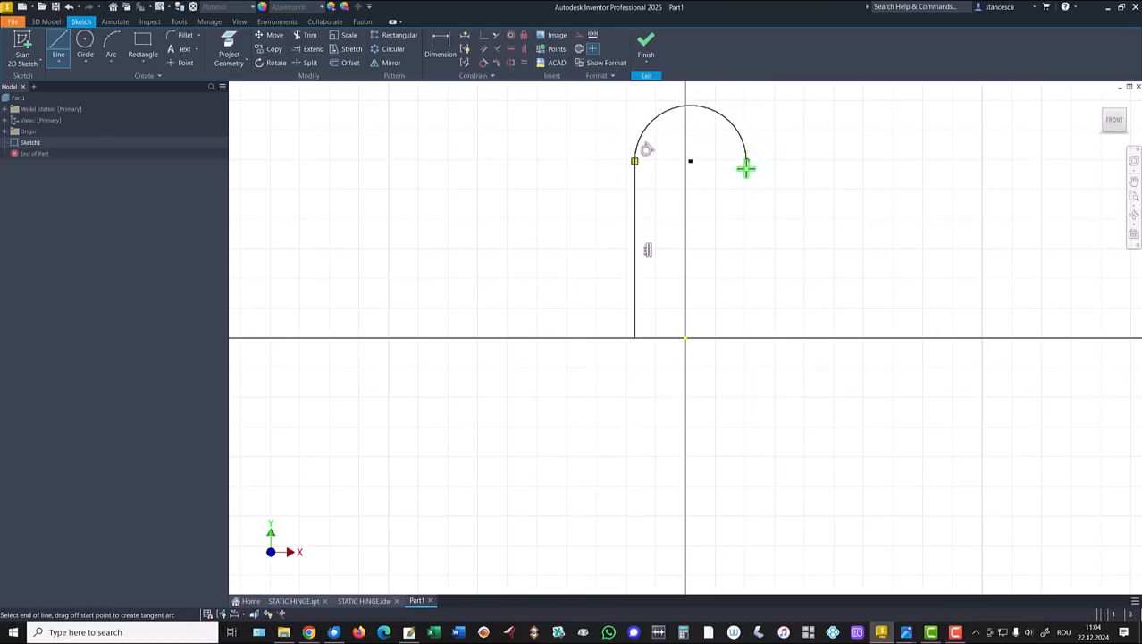
{"action": "left_click", "coordinate": [747, 336]}
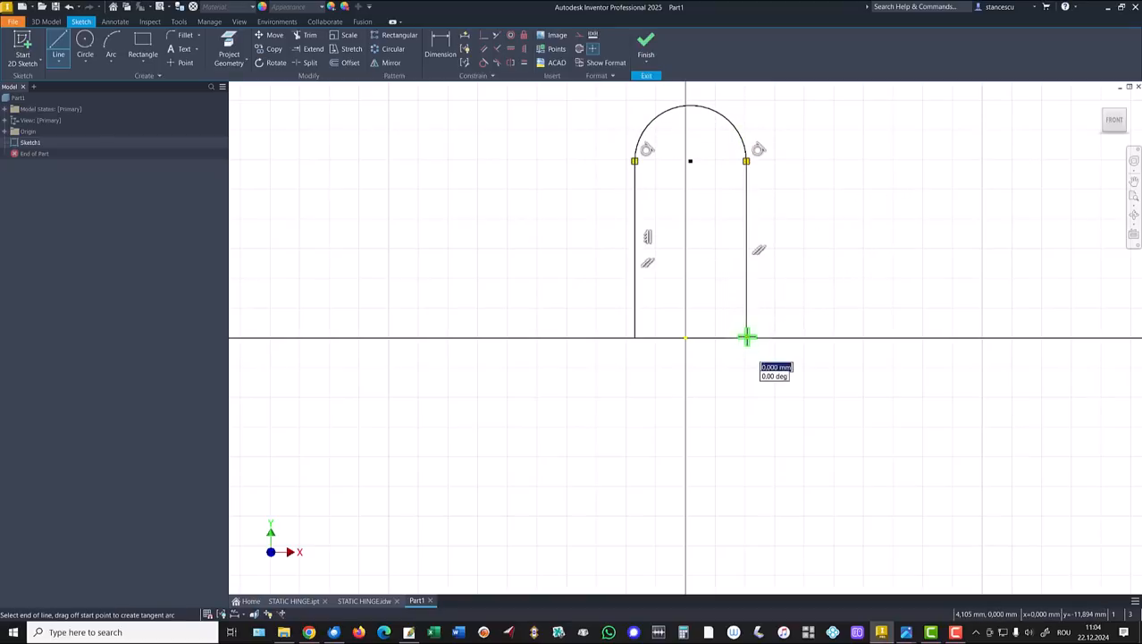
{"action": "left_click", "coordinate": [635, 338]}
{"action": "key", "text": "Escape"}
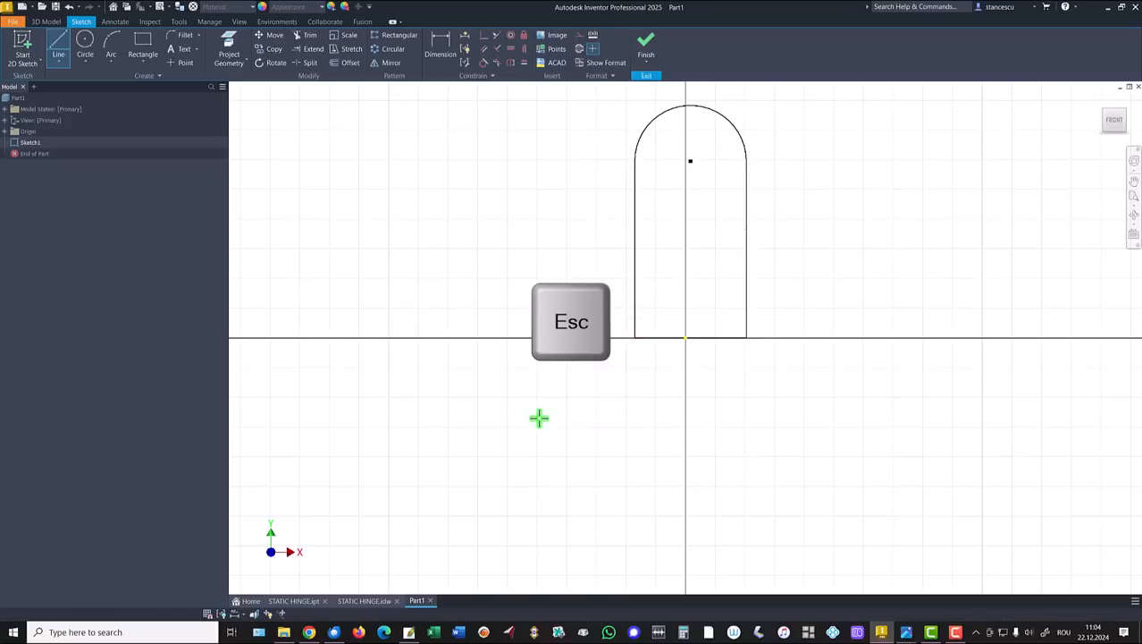
{"action": "left_click", "coordinate": [483, 37]}
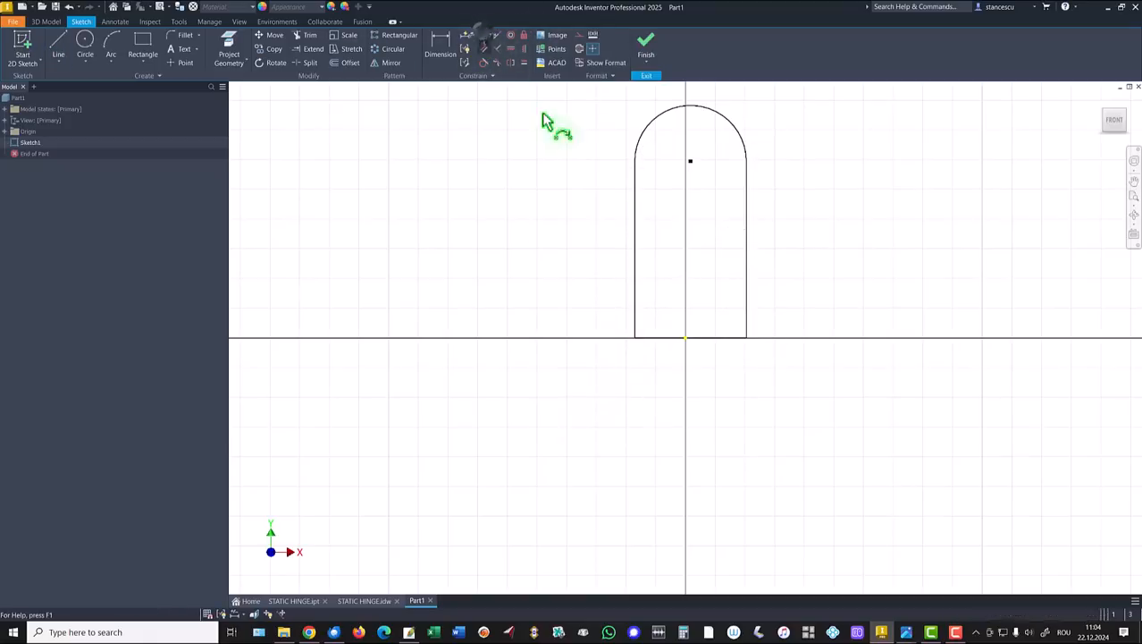
{"action": "left_click", "coordinate": [686, 338]}
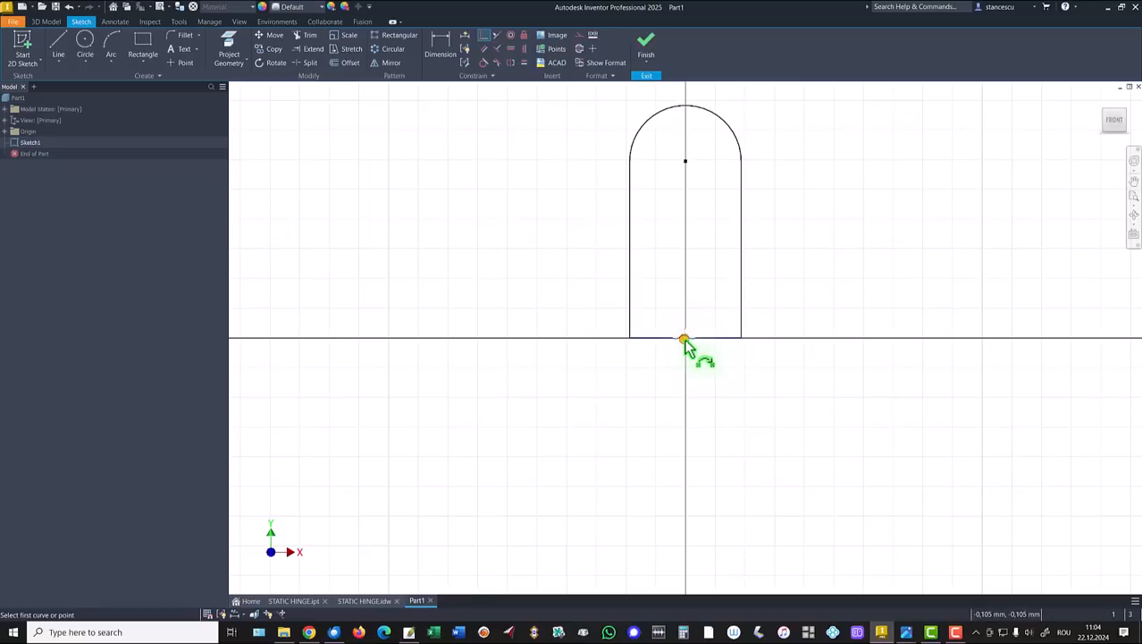
Dimension the arch radius as 6,5 mm and the straight side as 23,5 mm, finishing the sketch
{"action": "left_click", "coordinate": [441, 44]}
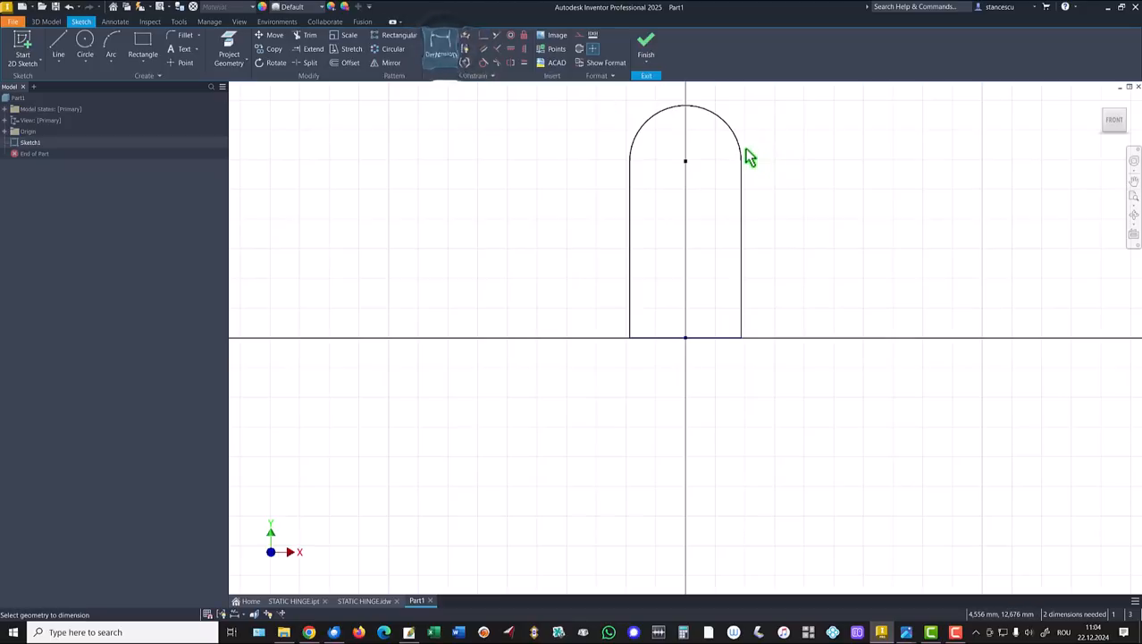
{"action": "left_click", "coordinate": [756, 165]}
{"action": "left_click", "coordinate": [801, 136]}
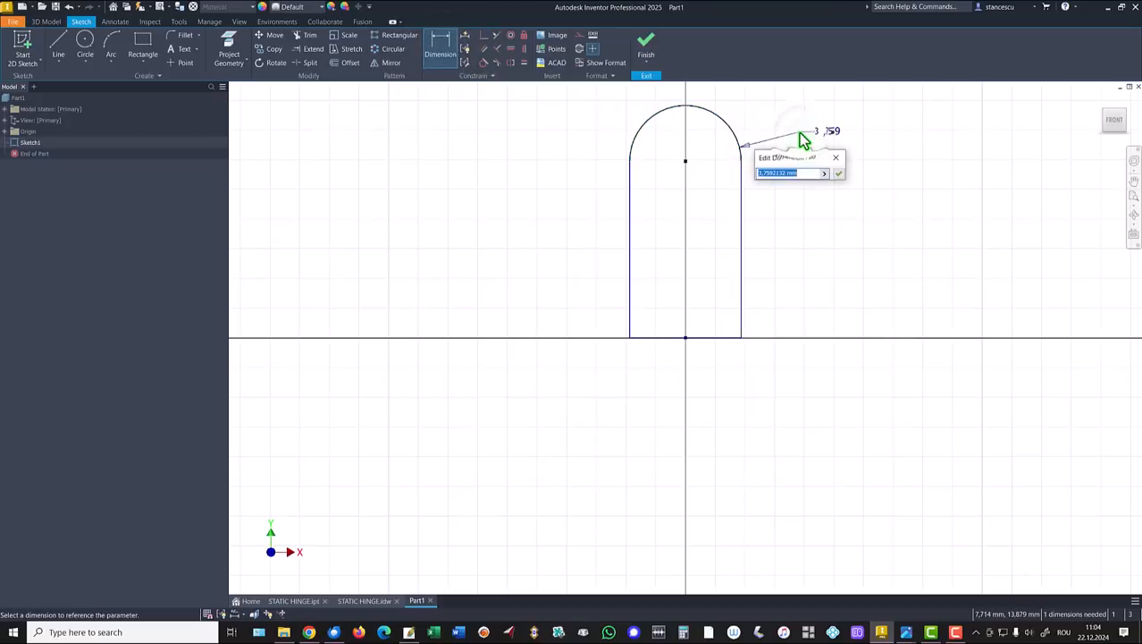
{"action": "type", "text": "6,5"}
{"action": "key", "text": "Return"}
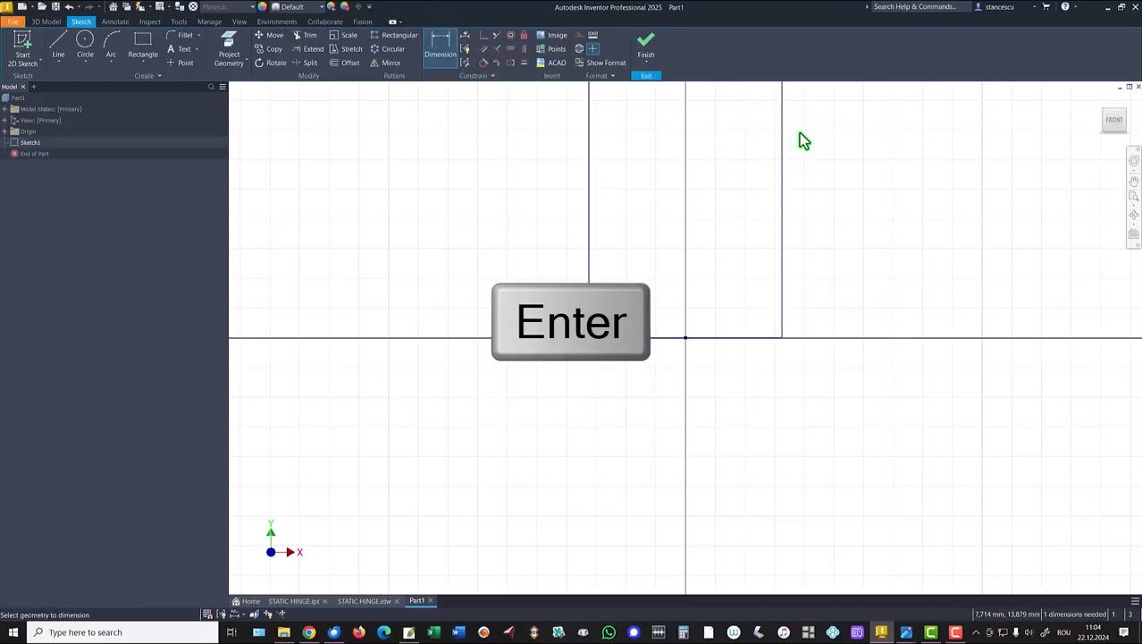
{"action": "key", "text": "Home"}
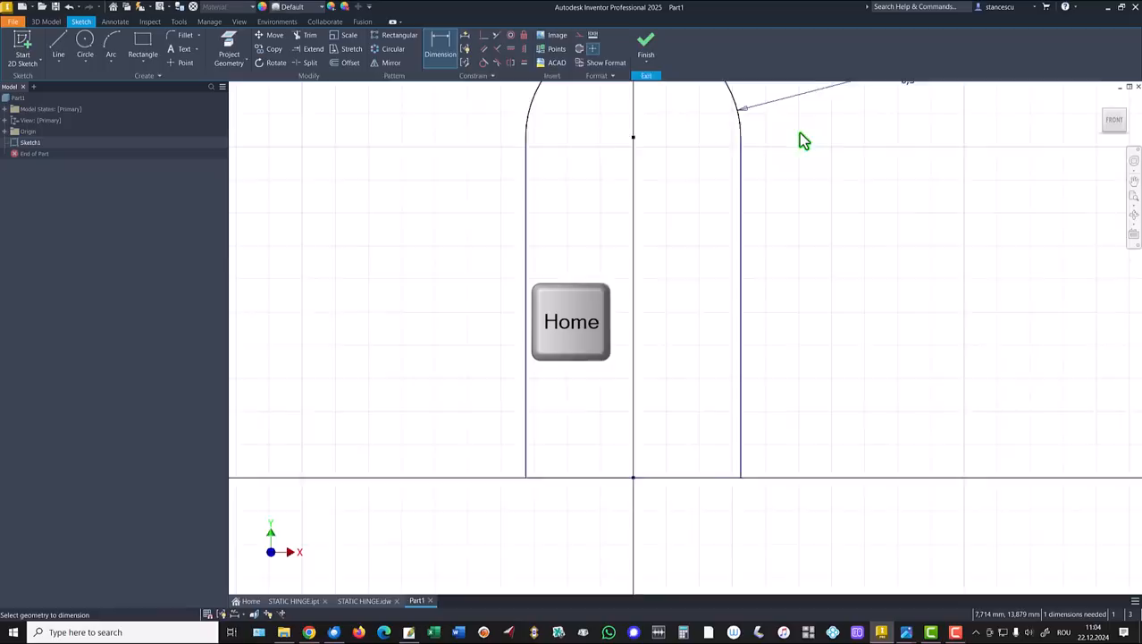
{"action": "left_click", "coordinate": [707, 404]}
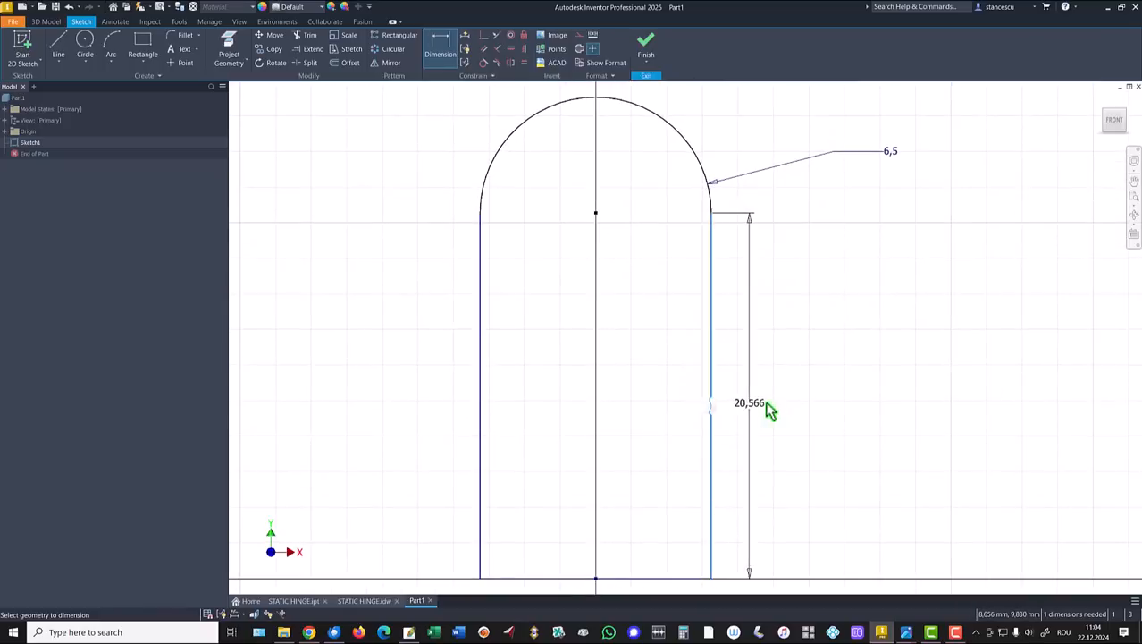
{"action": "left_click", "coordinate": [786, 395]}
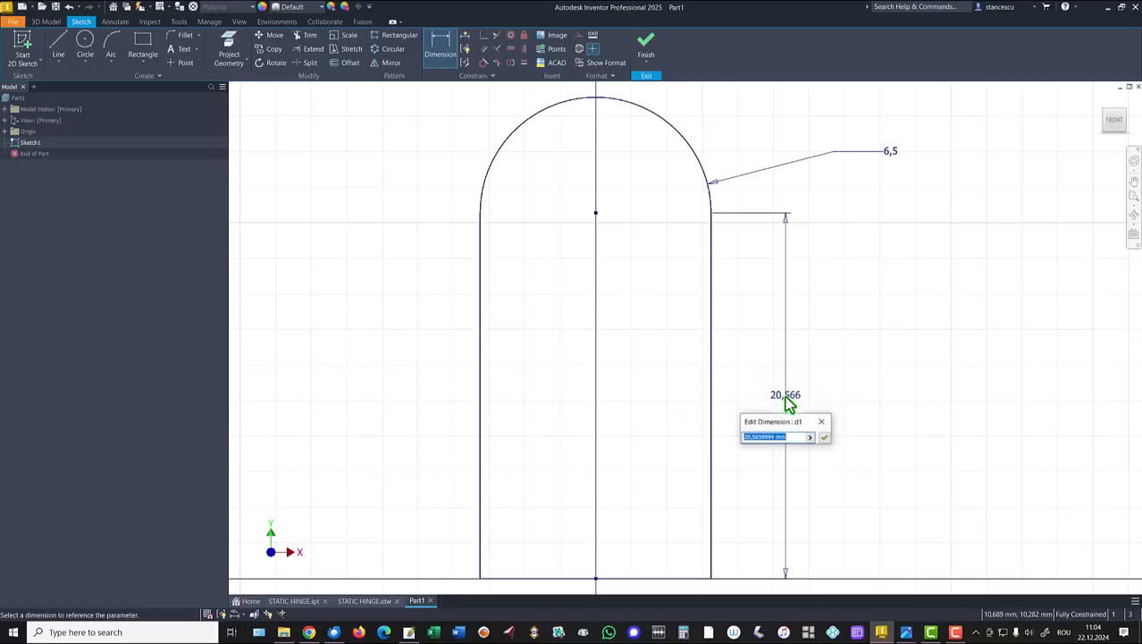
{"action": "type", "text": "23,5"}
{"action": "key", "text": "Return"}
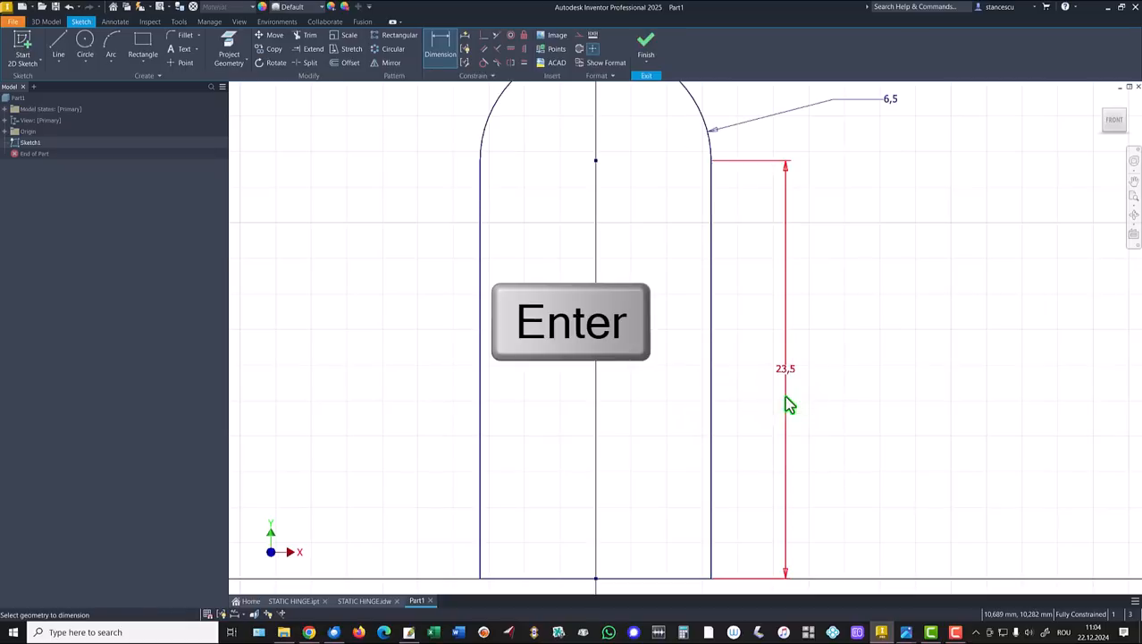
{"action": "left_click", "coordinate": [645, 45]}
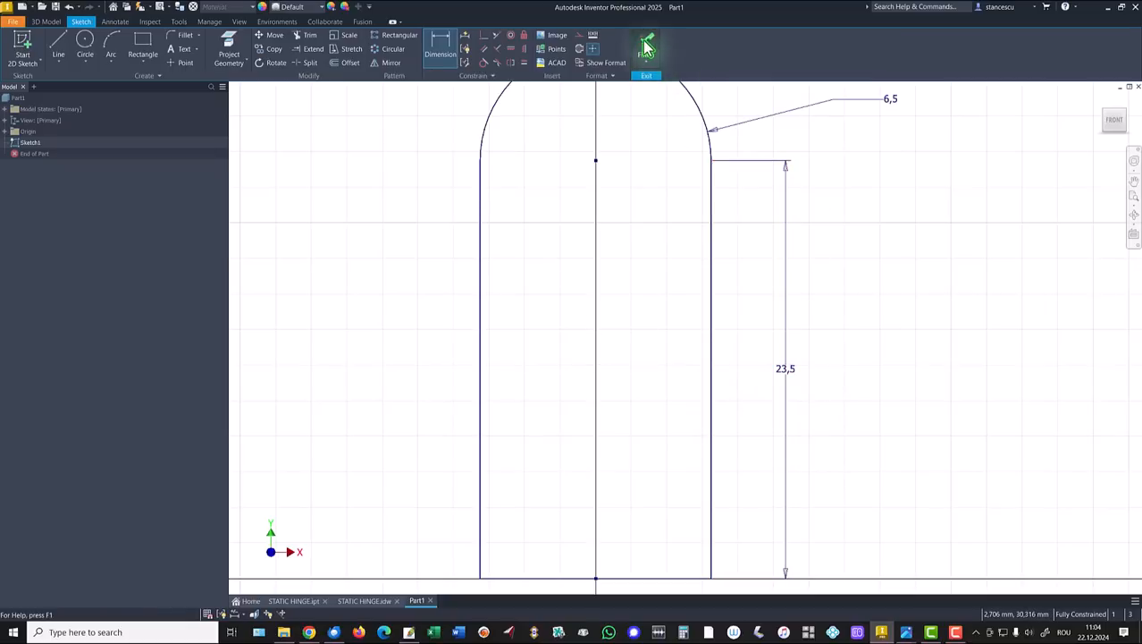
Extrude the arch profile 86,5 mm as a new solid
{"action": "key", "text": "F6"}
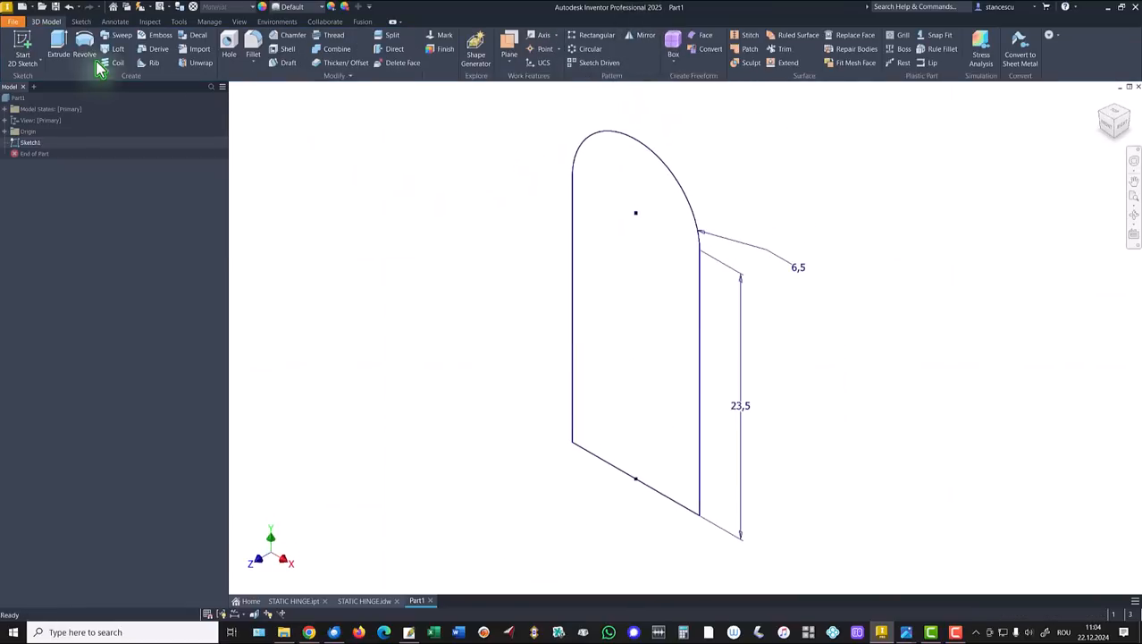
{"action": "left_click", "coordinate": [58, 43]}
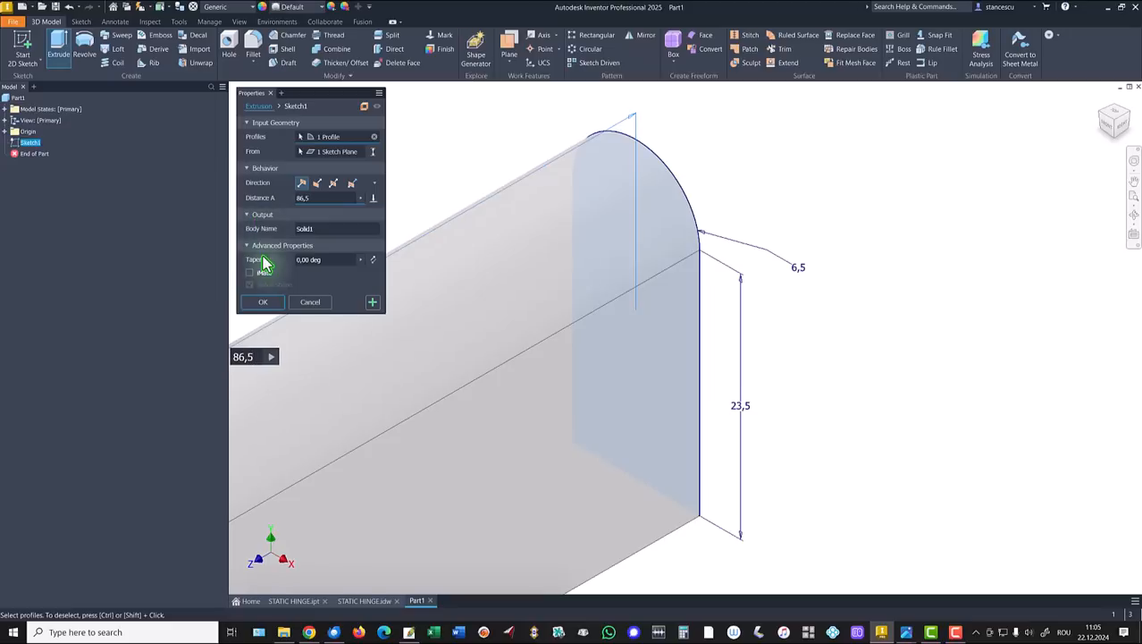
{"action": "left_click", "coordinate": [272, 303]}
{"action": "key", "text": "F6"}
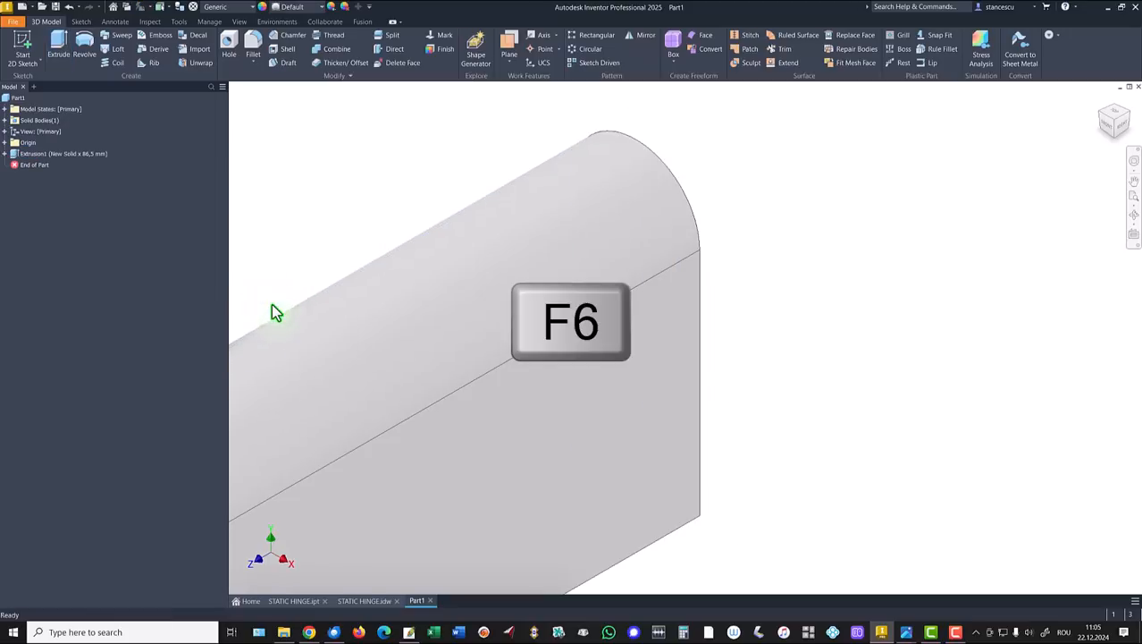
Check the overall length on the STATIC HINGE.idw drawing and start a sketch on the new part's long flat side face
{"action": "left_click", "coordinate": [362, 601]}
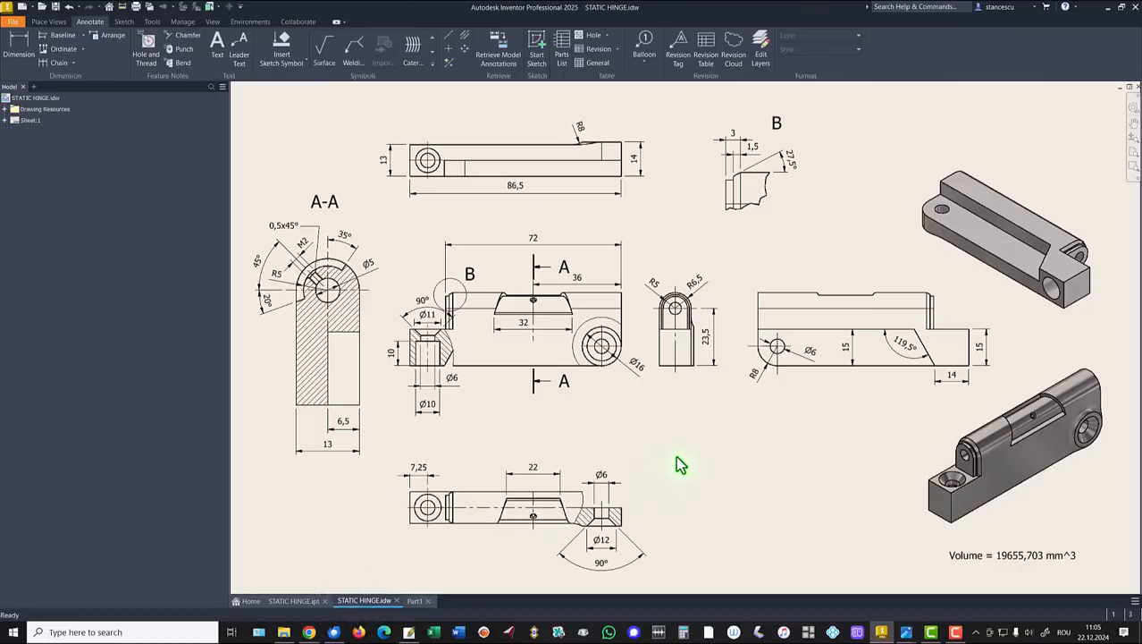
{"action": "left_click", "coordinate": [517, 188]}
{"action": "left_click", "coordinate": [417, 602]}
{"action": "left_click", "coordinate": [629, 443]}
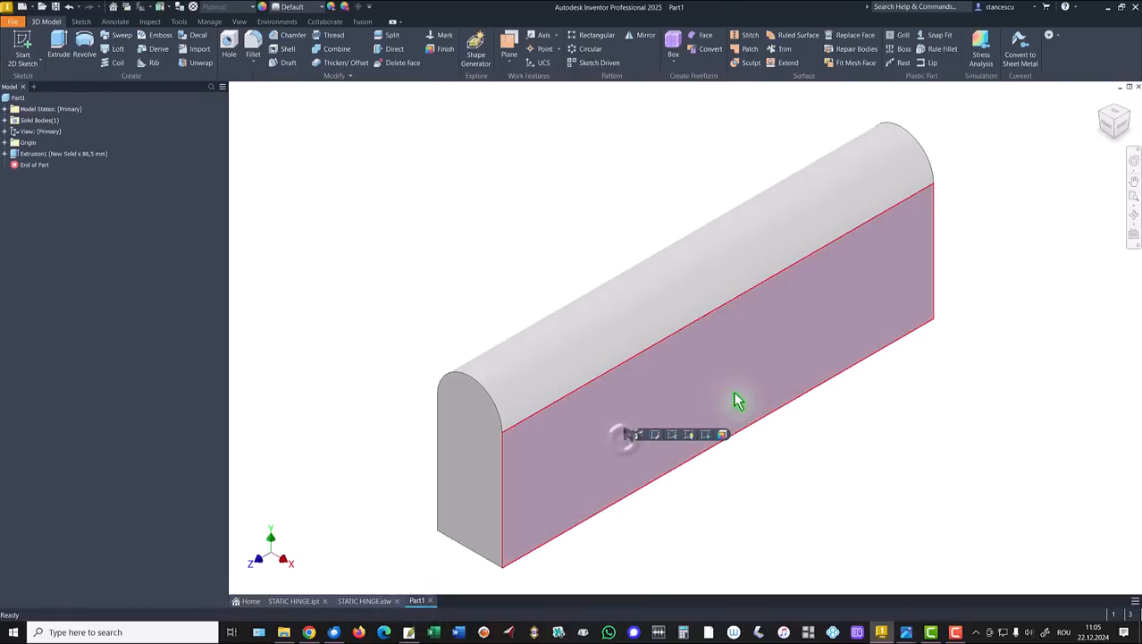
{"action": "left_click", "coordinate": [702, 435]}
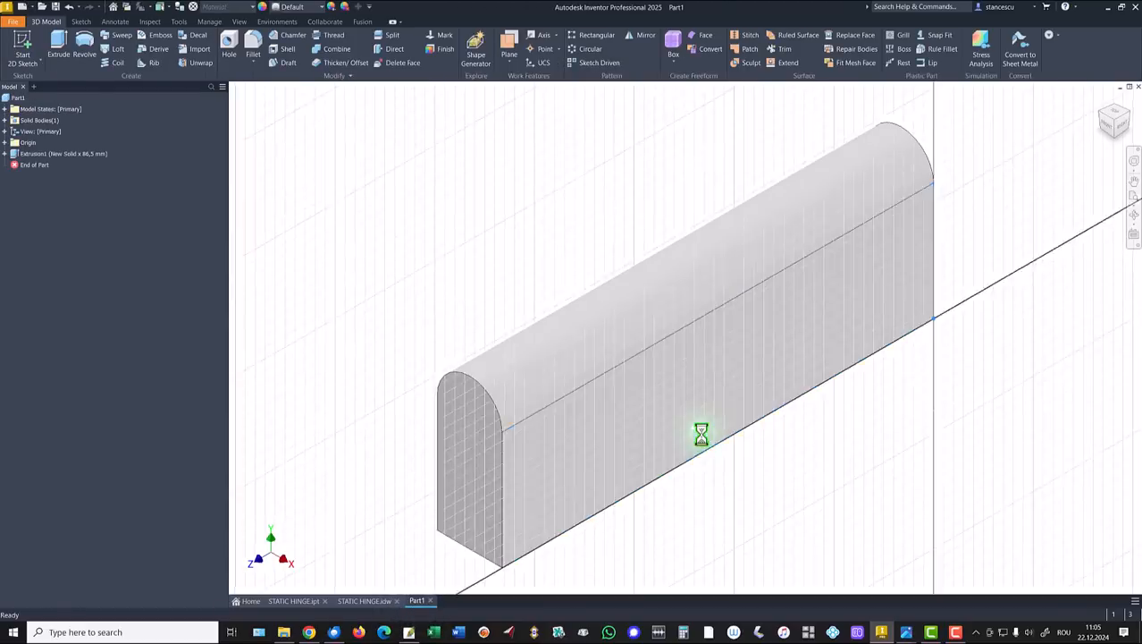
{"action": "key", "text": "Home"}
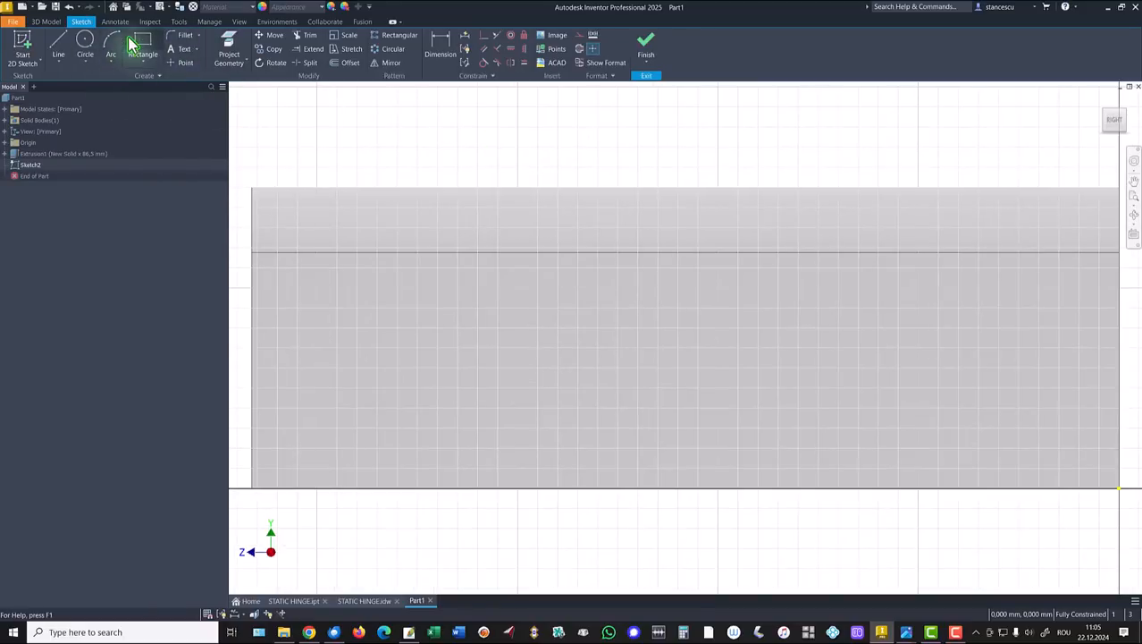
Sketch a rectangle about 31.7 mm wide from the side face's upper corner farthest from the origin, and make its outer side coincident with that corner
{"action": "left_click", "coordinate": [143, 45]}
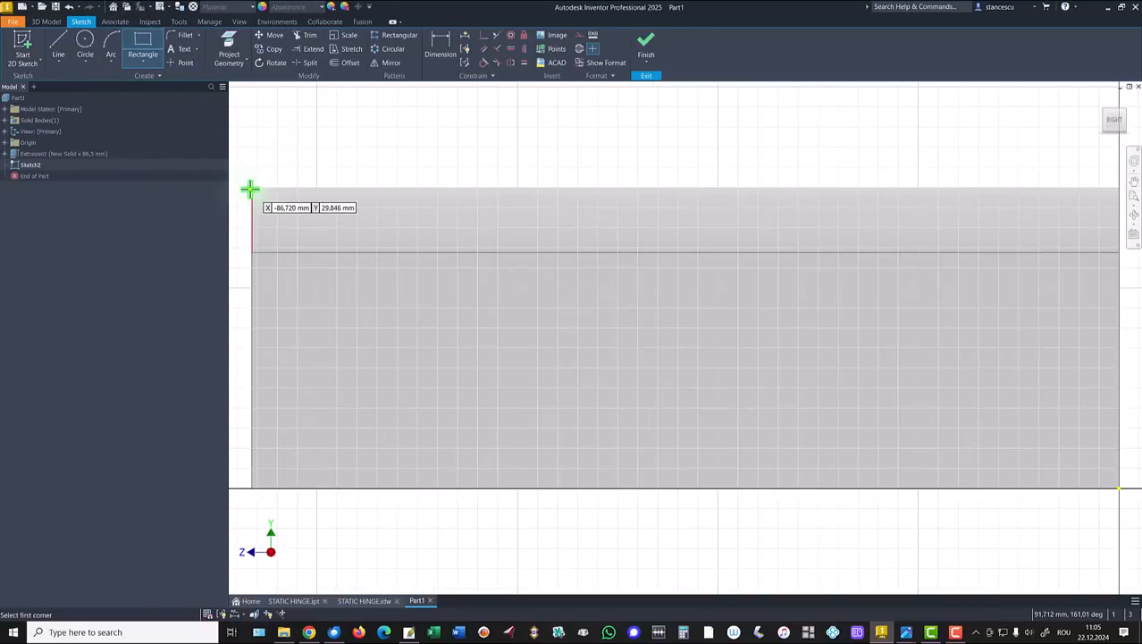
{"action": "left_click", "coordinate": [252, 187]}
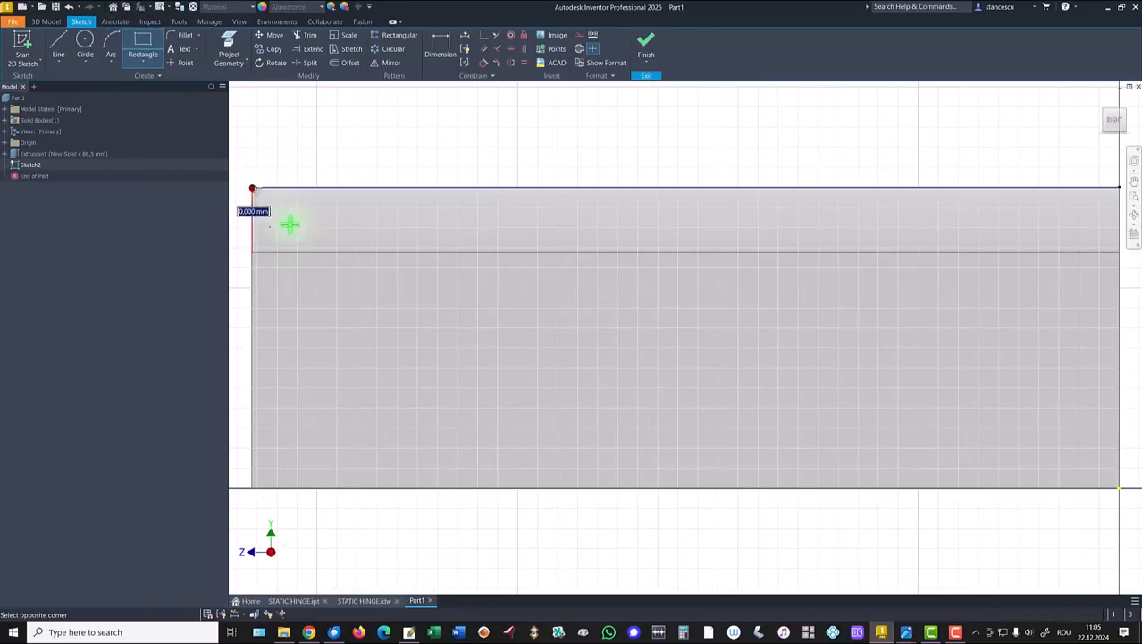
{"action": "left_click", "coordinate": [562, 386]}
{"action": "key", "text": "Escape"}
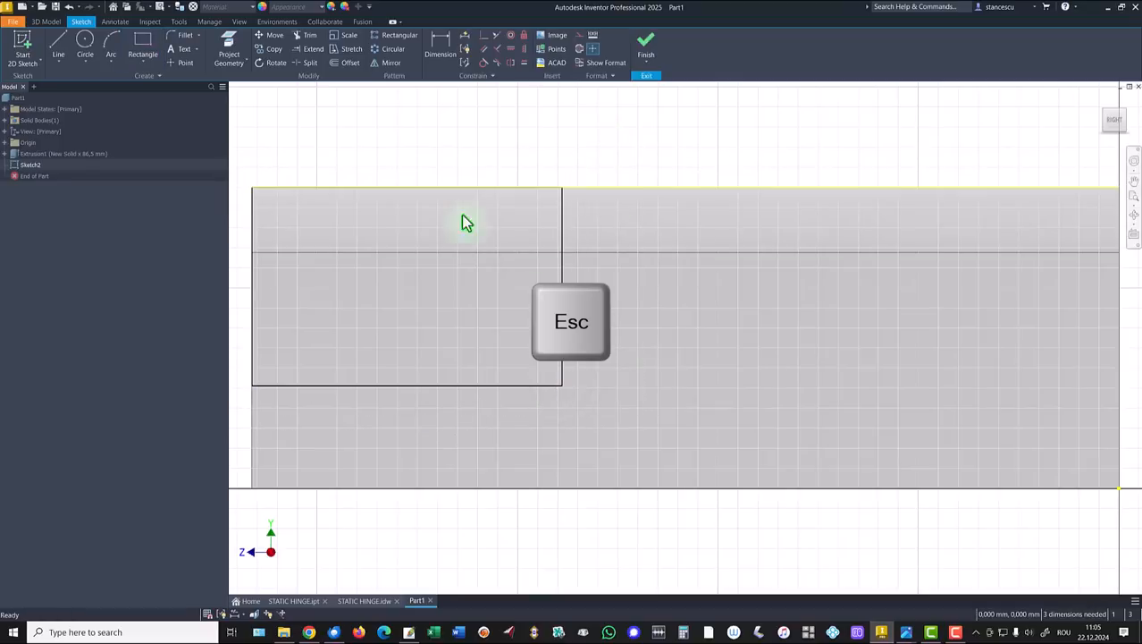
{"action": "left_click_drag", "start_coordinate": [254, 218], "coordinate": [245, 218]}
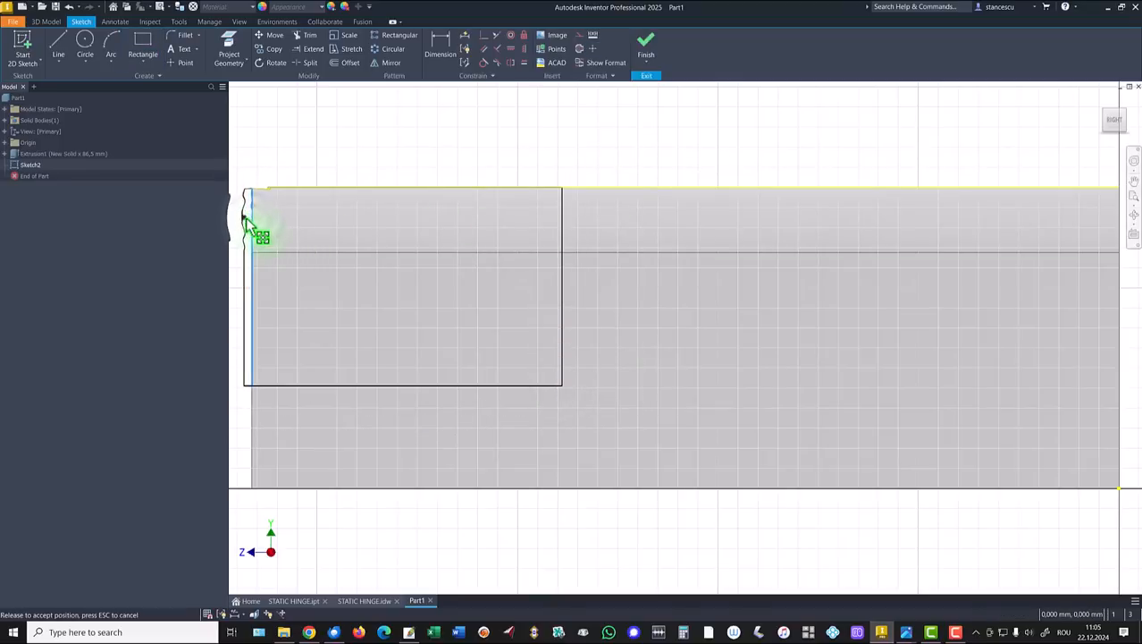
{"action": "left_click", "coordinate": [483, 36]}
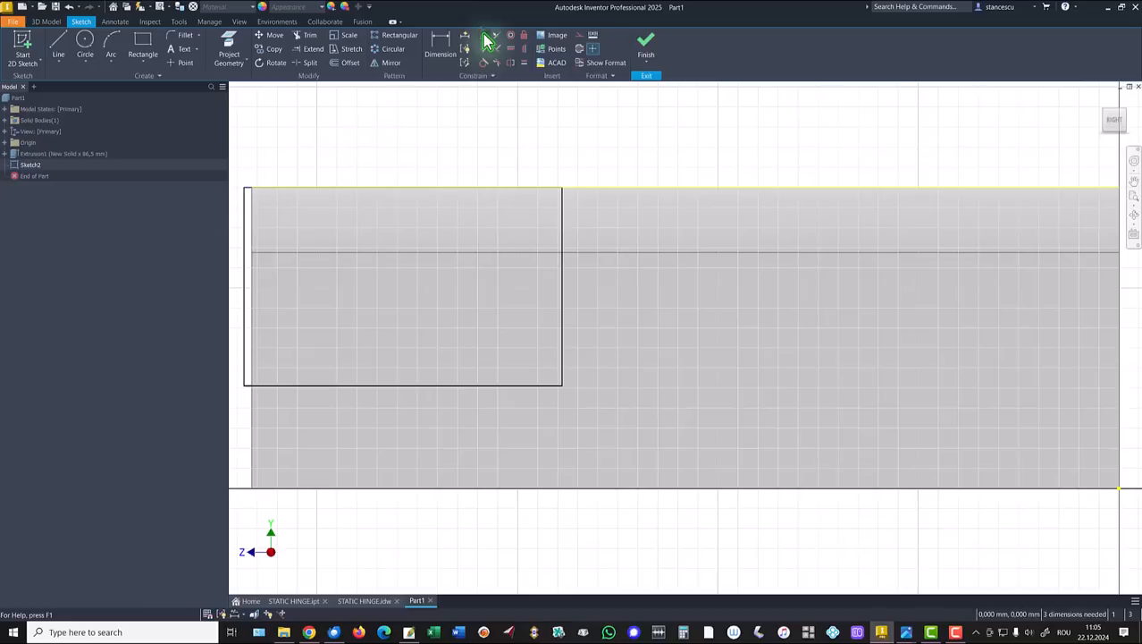
{"action": "left_click", "coordinate": [242, 219]}
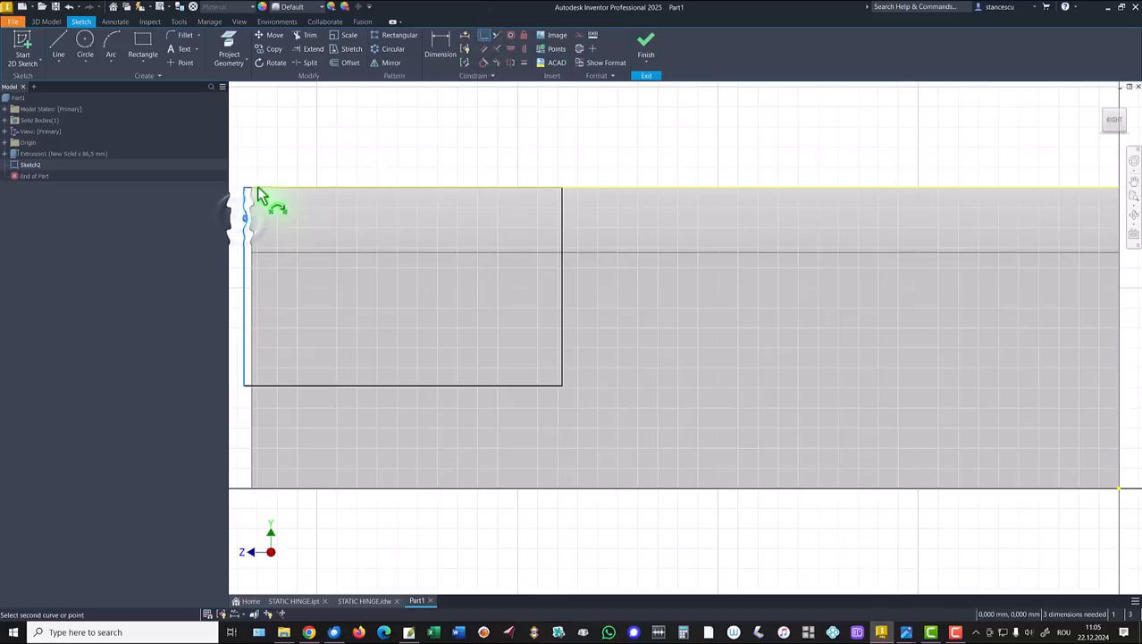
{"action": "left_click", "coordinate": [251, 189]}
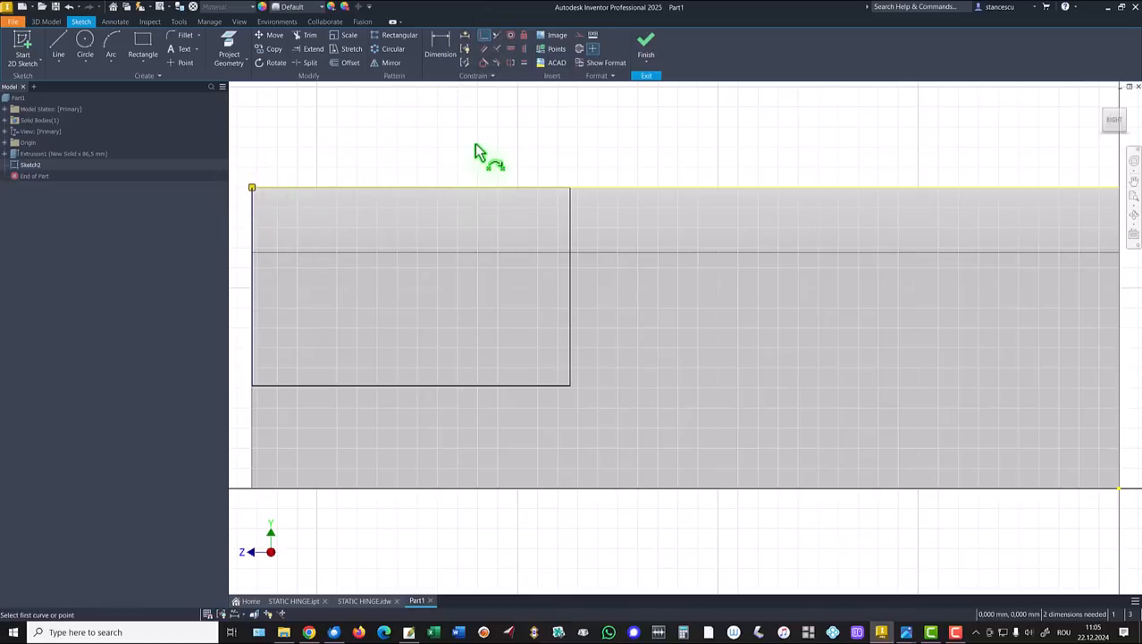
Dimension the distance from the rectangle's lower side to the body's bottom edge as 15 mm
{"action": "left_click", "coordinate": [439, 46]}
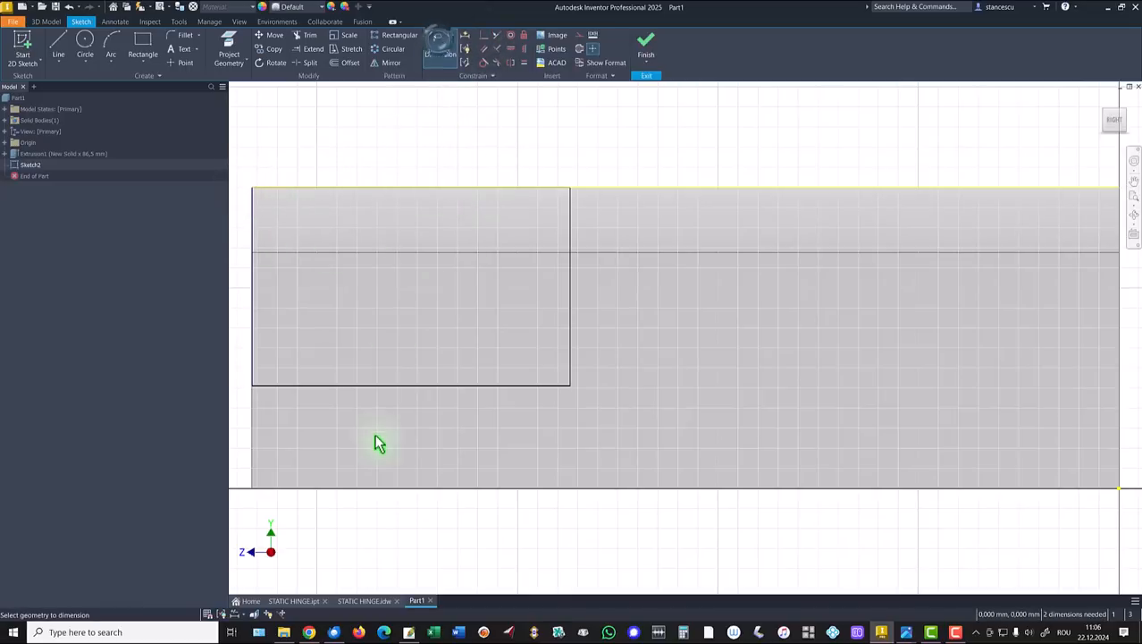
{"action": "left_click", "coordinate": [399, 386]}
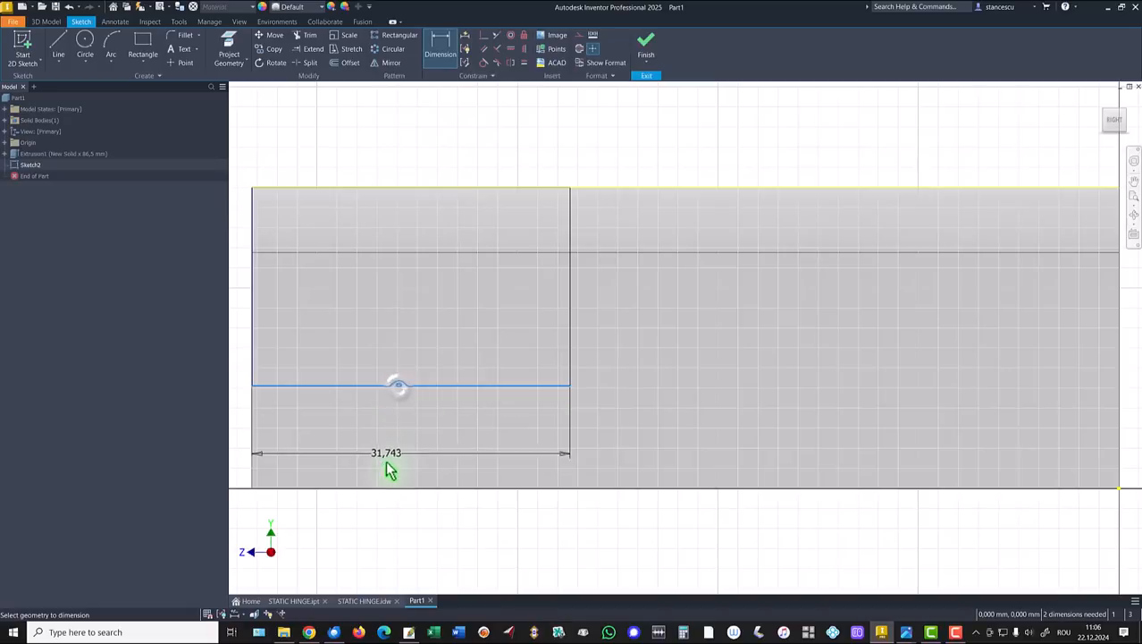
{"action": "left_click", "coordinate": [377, 487]}
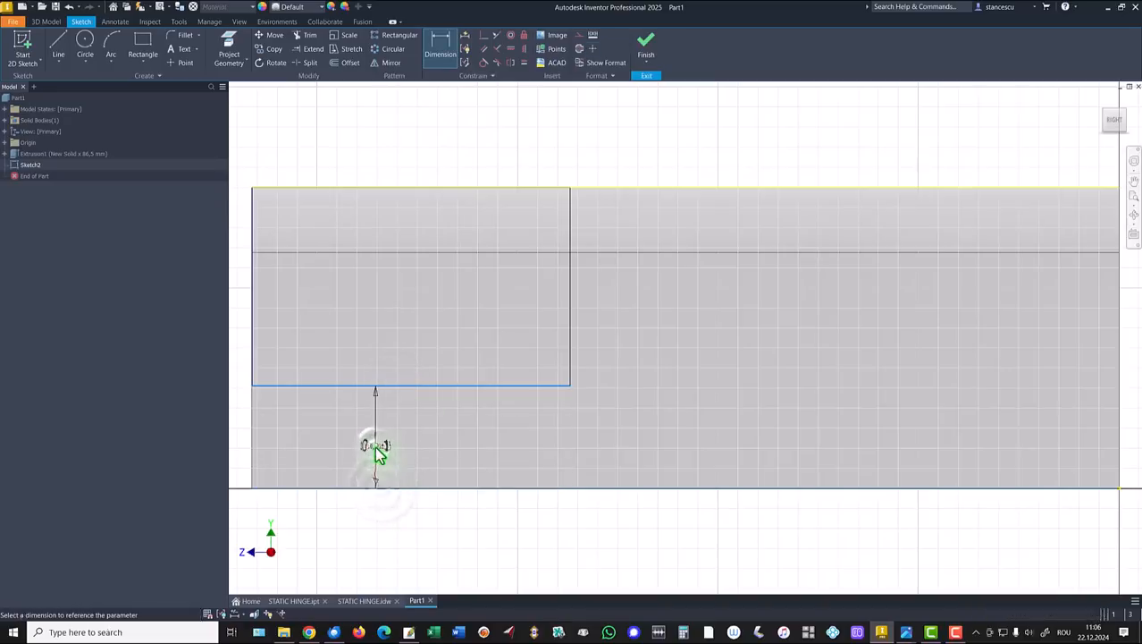
{"action": "left_click", "coordinate": [376, 451]}
{"action": "type", "text": "15"}
{"action": "key", "text": "Return"}
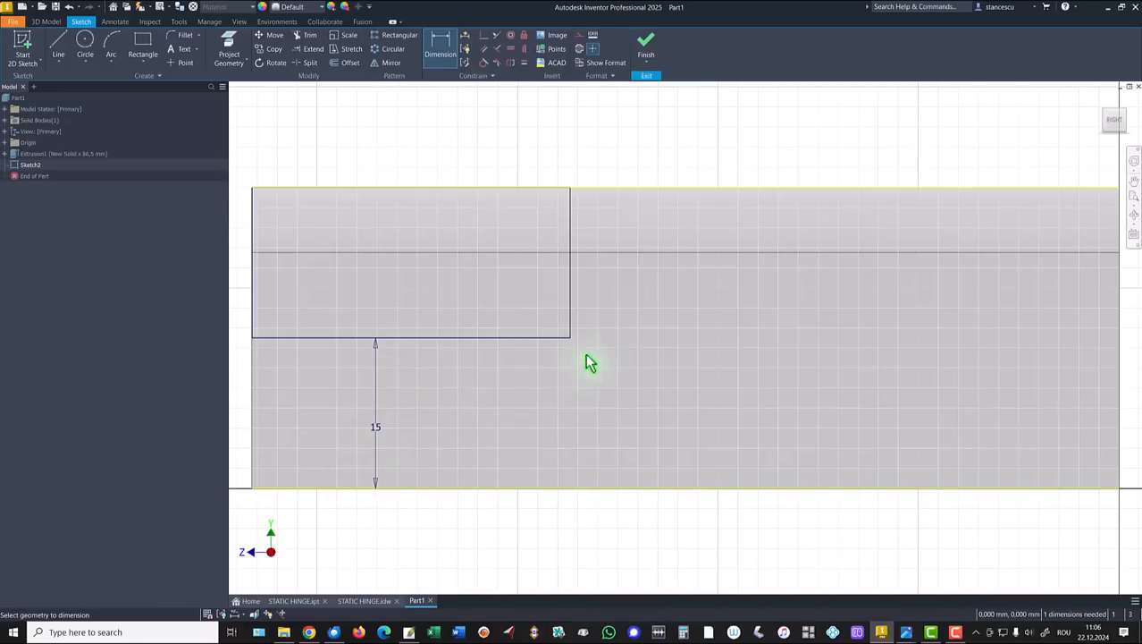
Dimension the distance from the rectangle's inner side to the body's opposite end as 72 mm and finish the sketch
{"action": "left_click", "coordinate": [569, 235]}
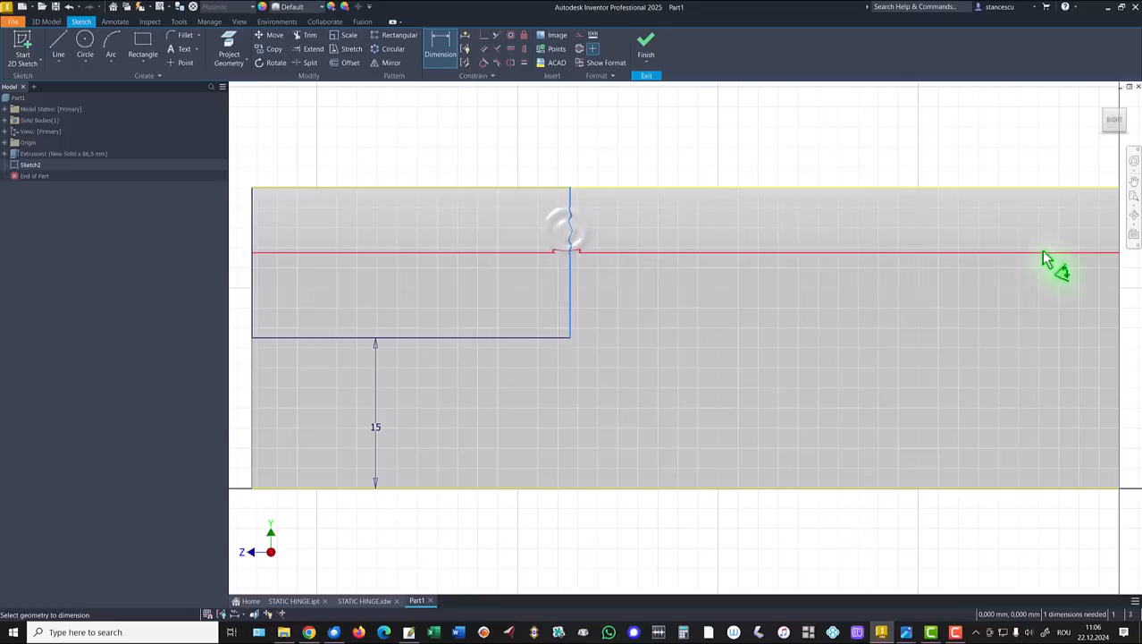
{"action": "left_click", "coordinate": [930, 192]}
{"action": "left_click", "coordinate": [870, 142]}
{"action": "type", "text": "73"}
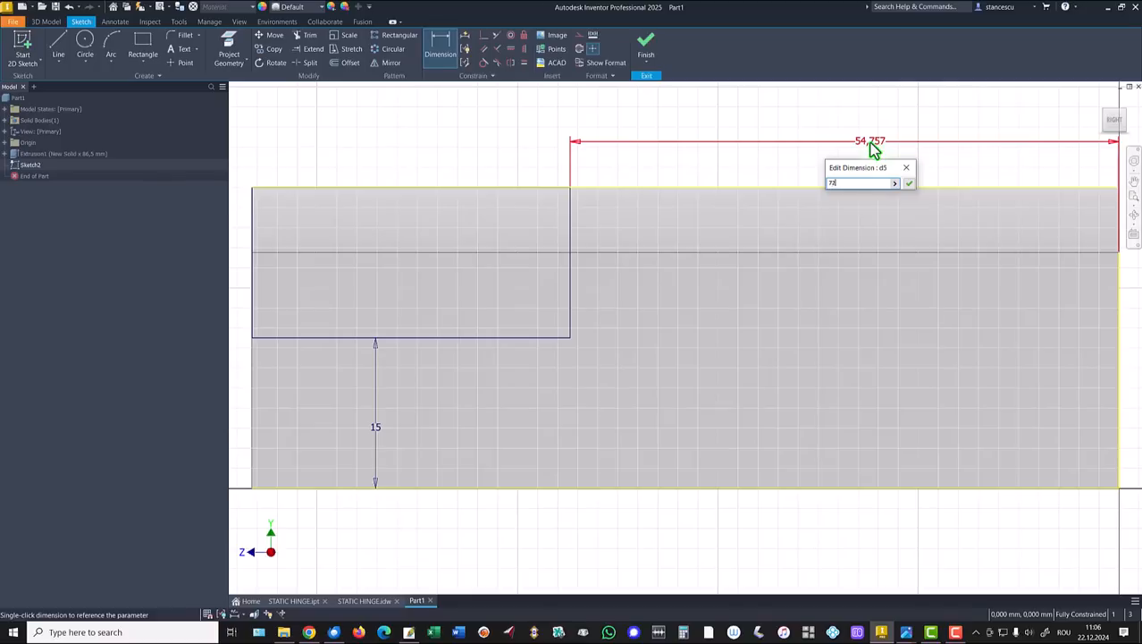
{"action": "key", "text": "Return"}
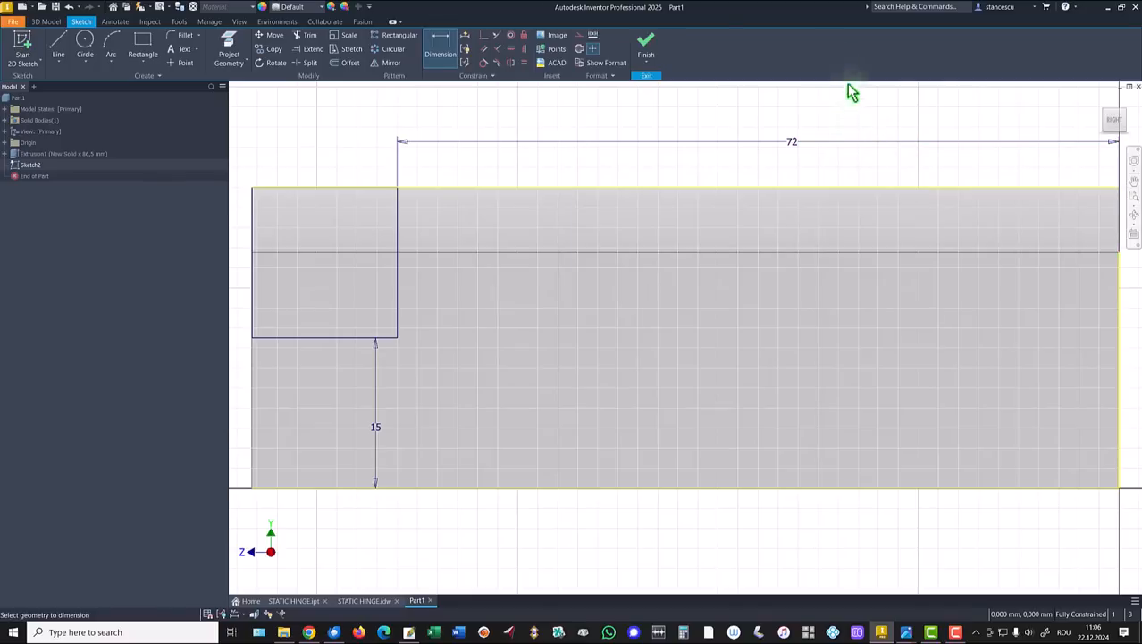
{"action": "left_click", "coordinate": [646, 45]}
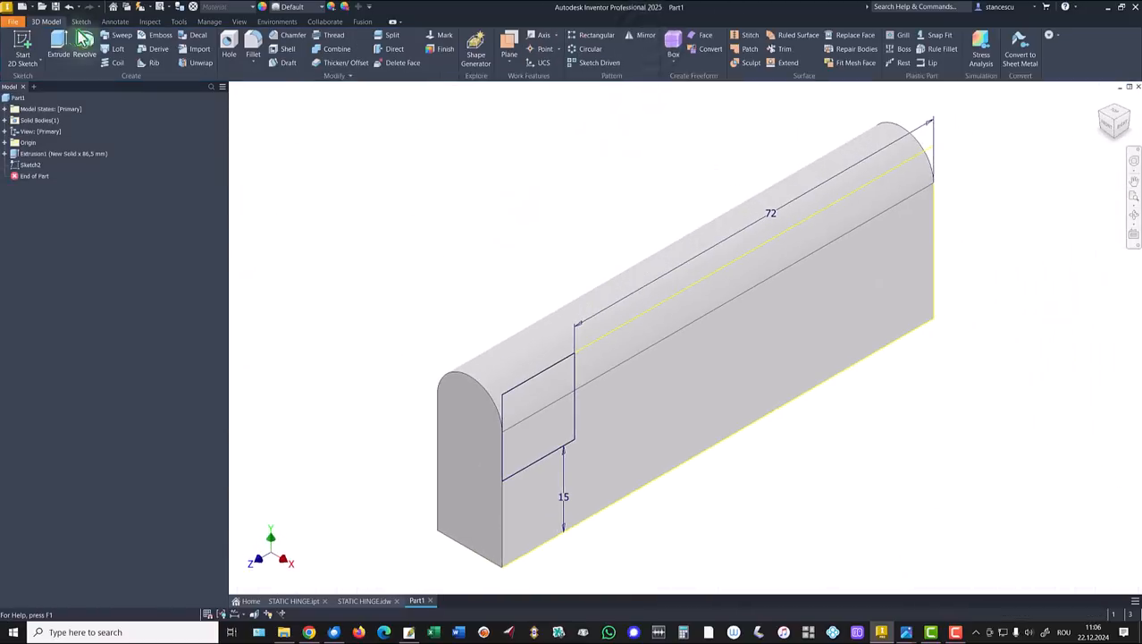
Extrude the rectangle as a cut through the entire body to form the step at its end
{"action": "left_click", "coordinate": [58, 45]}
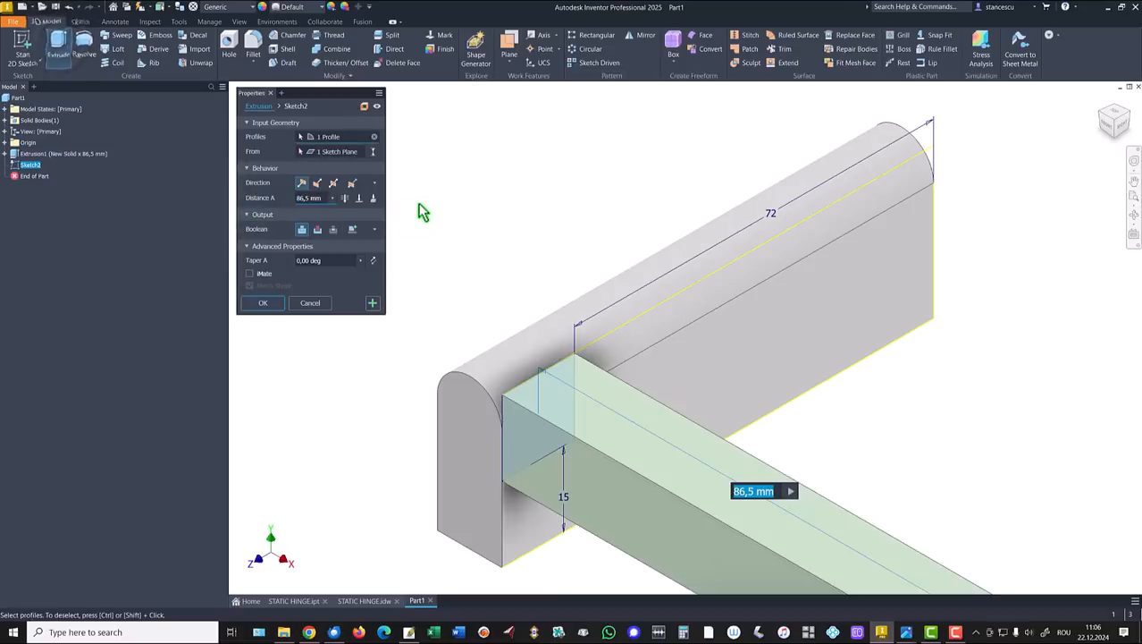
{"action": "left_click", "coordinate": [318, 229]}
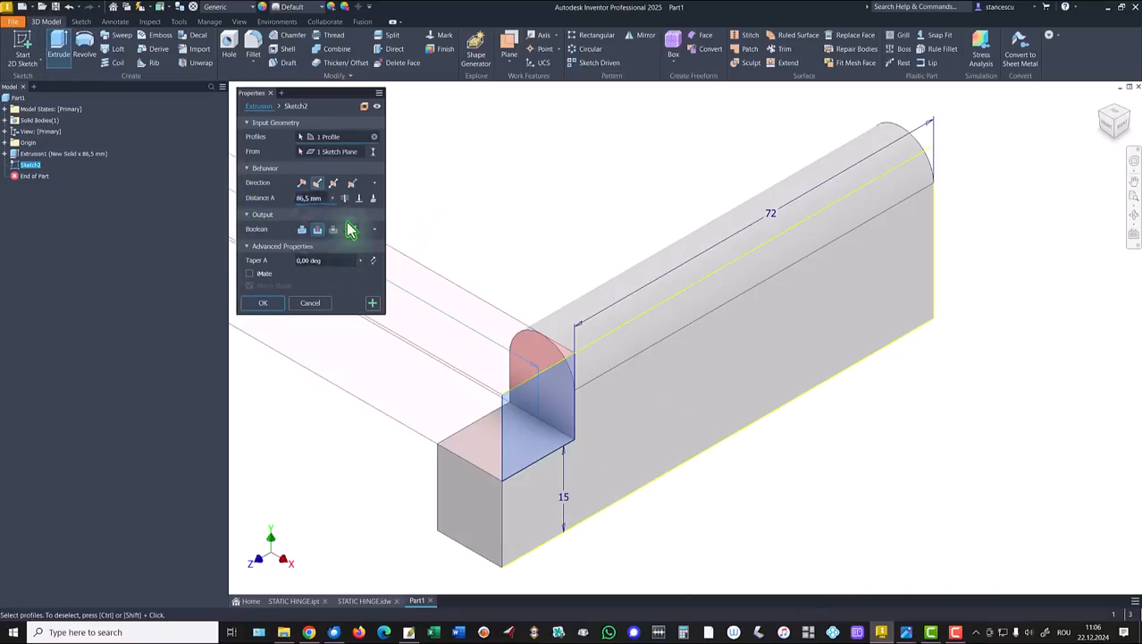
{"action": "left_click", "coordinate": [262, 302]}
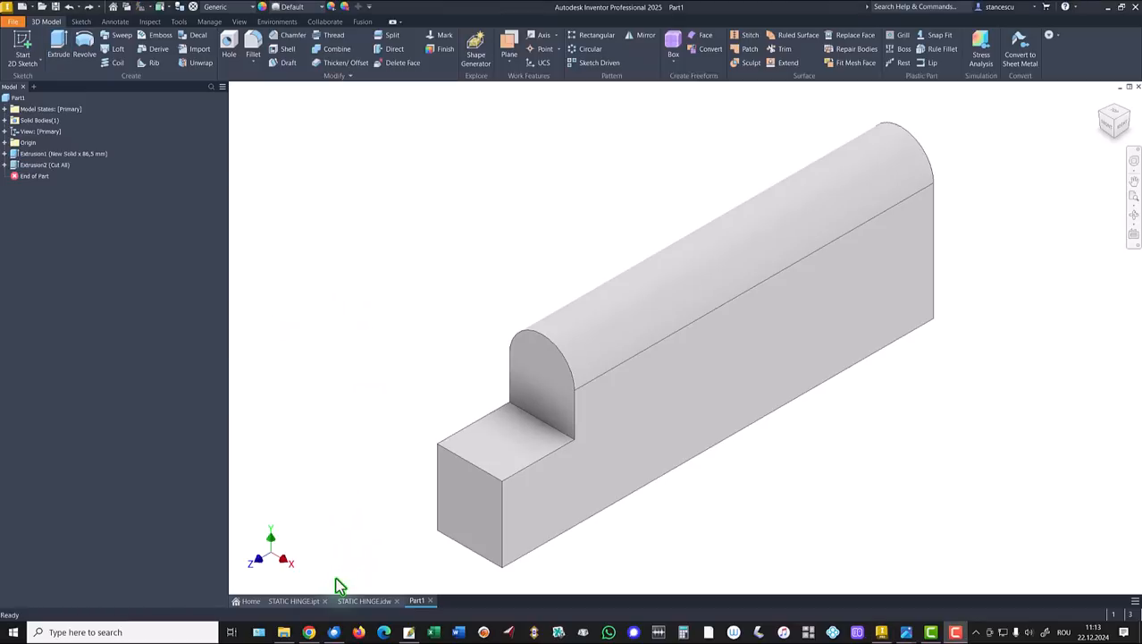
Look at the finished STATIC HINGE.ipt model, examine the arch end view in STATIC HINGE.idw, and return to Part1
{"action": "left_click", "coordinate": [283, 600]}
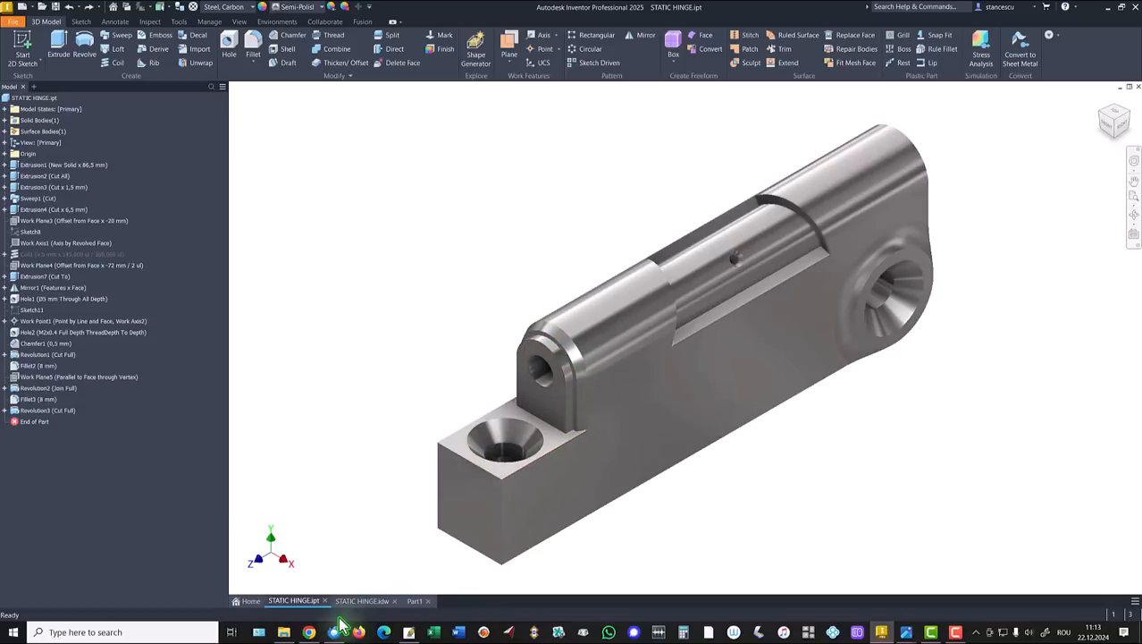
{"action": "left_click", "coordinate": [369, 601]}
{"action": "scroll", "coordinate": [721, 317], "scroll_direction": "down", "scroll_amount": 6}
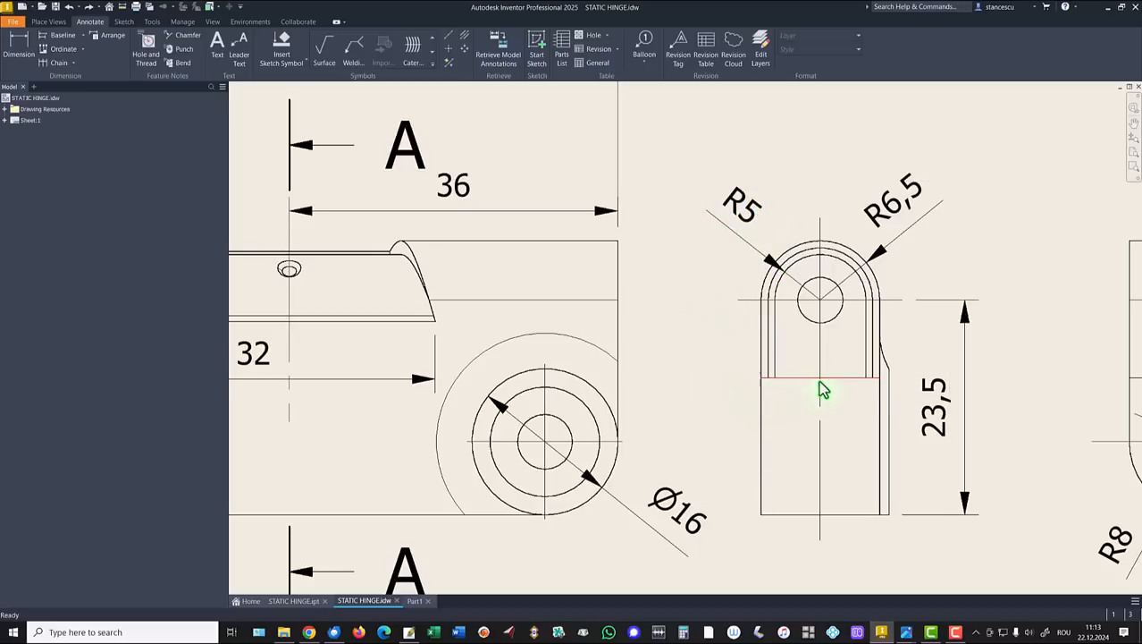
{"action": "key", "text": "Home"}
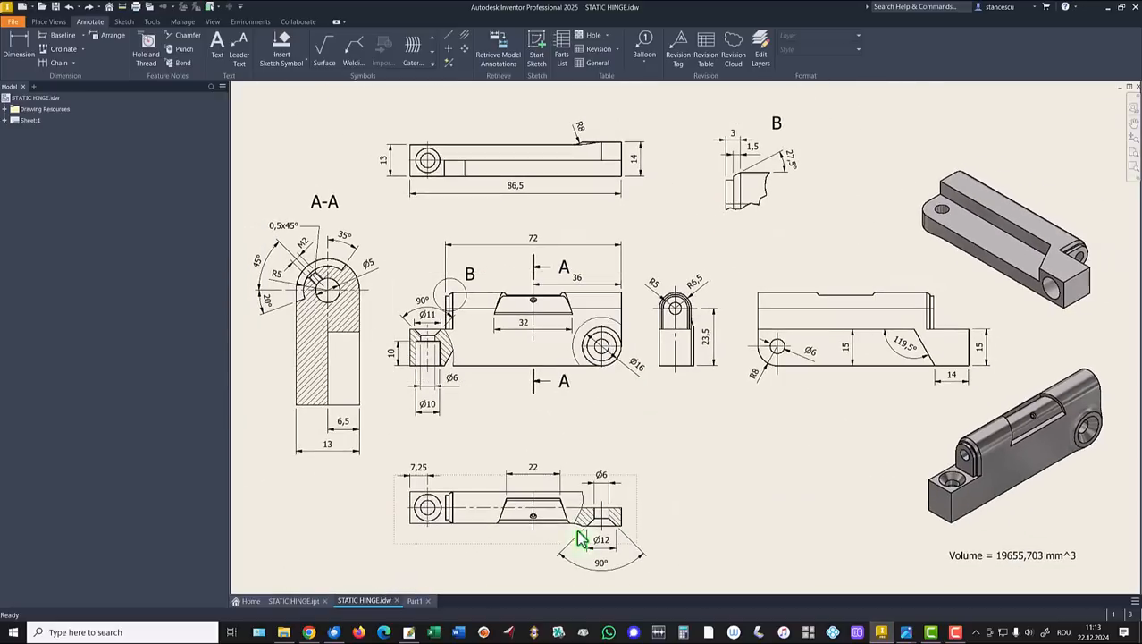
{"action": "left_click", "coordinate": [414, 602]}
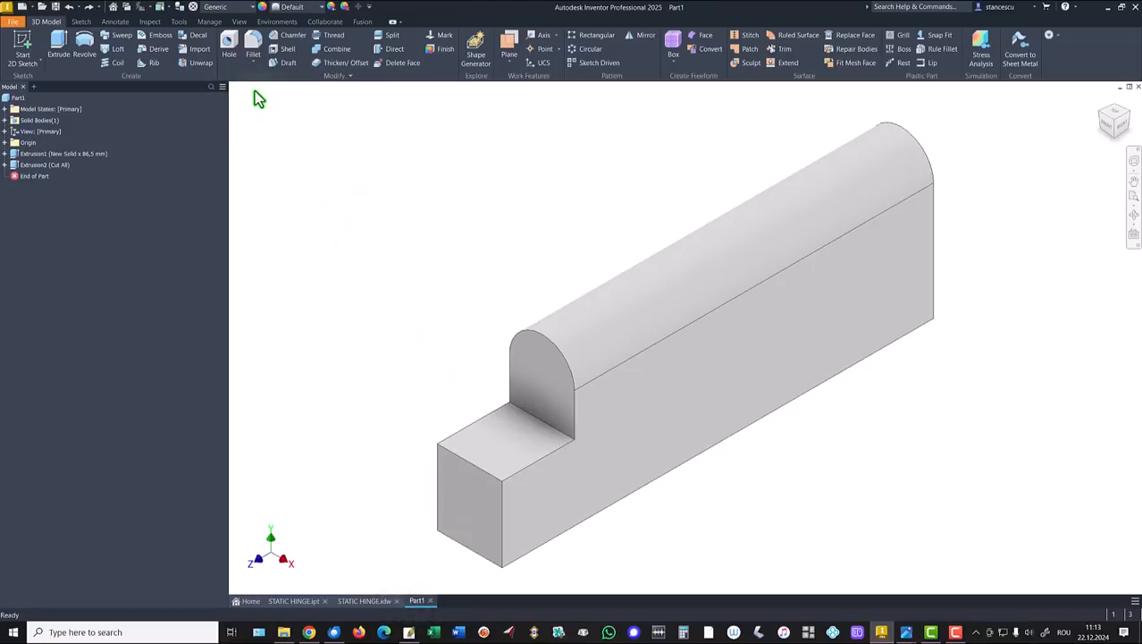
Start a sketch on the arched end face above the step and project the face's outline into it
{"action": "left_click", "coordinate": [540, 385]}
{"action": "left_click", "coordinate": [617, 371]}
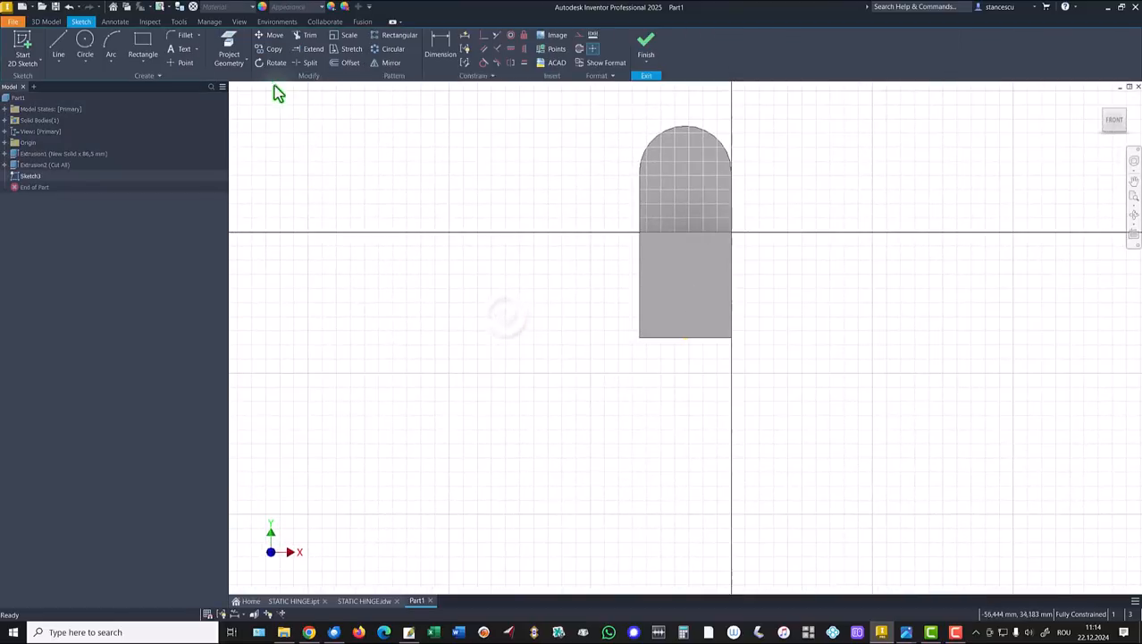
{"action": "left_click", "coordinate": [229, 52]}
{"action": "left_click", "coordinate": [655, 166]}
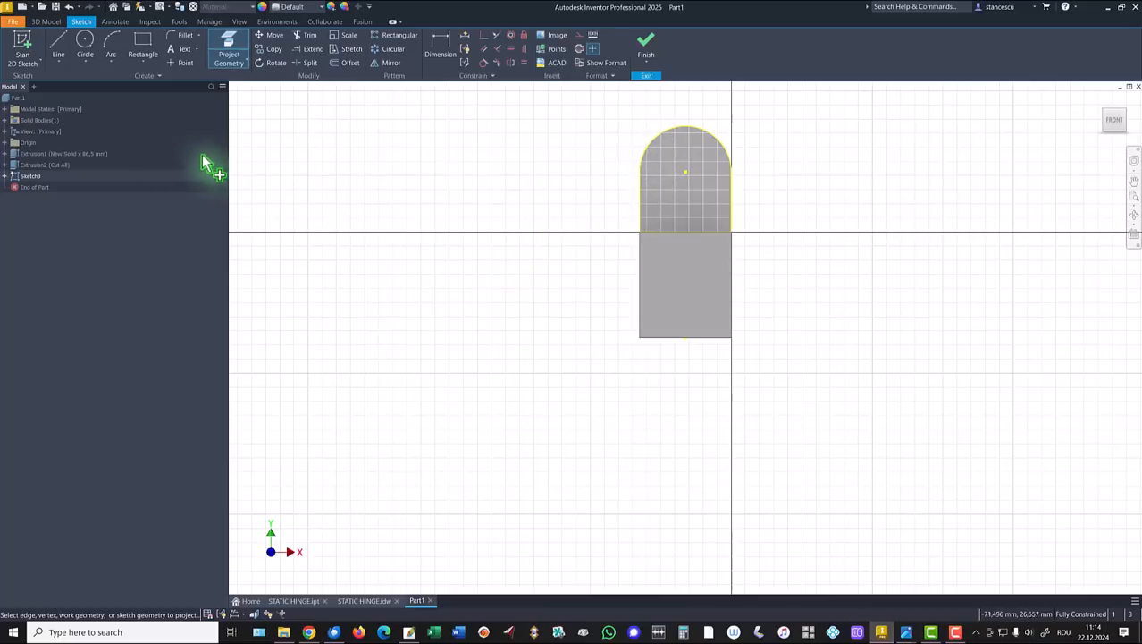
Slice the model graphics at the sketch plane of the arched end face
{"action": "mouse_move", "coordinate": [431, 267]}
{"action": "middle_mouse_down", "text": "shift"}
{"action": "mouse_move", "coordinate": [421, 276]}
{"action": "mouse_move", "coordinate": [548, 324]}
{"action": "mouse_move", "coordinate": [571, 311]}
{"action": "mouse_move", "coordinate": [586, 251]}
{"action": "mouse_move", "coordinate": [606, 240]}
{"action": "mouse_move", "coordinate": [560, 249]}
{"action": "middle_mouse_up", "text": "shift"}
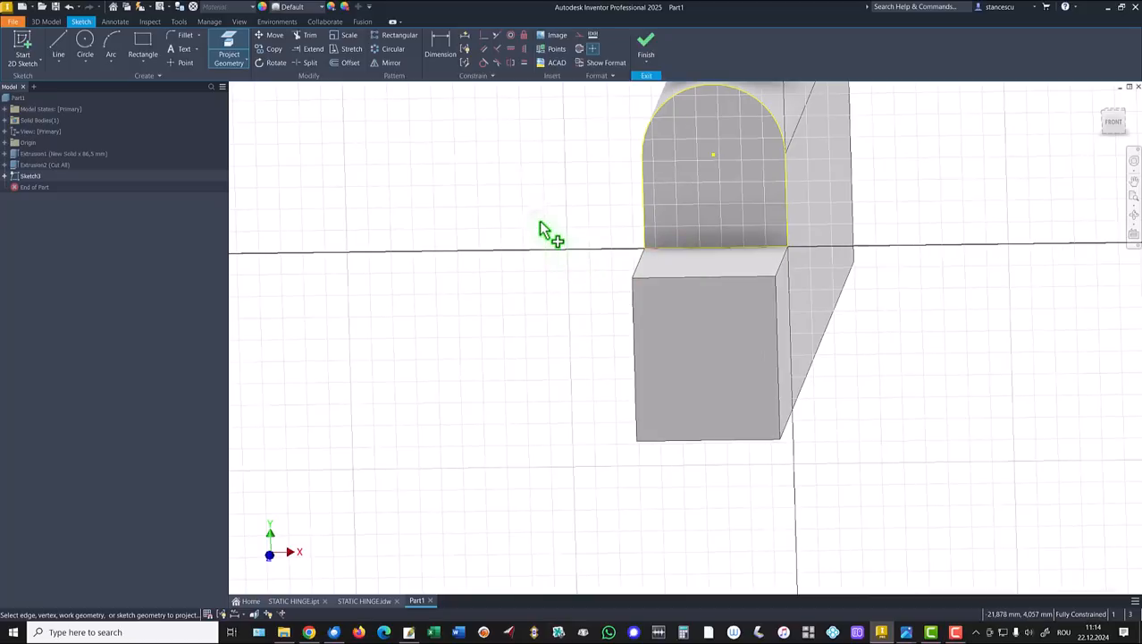
{"action": "left_click", "coordinate": [539, 223]}
{"action": "key", "text": "F7"}
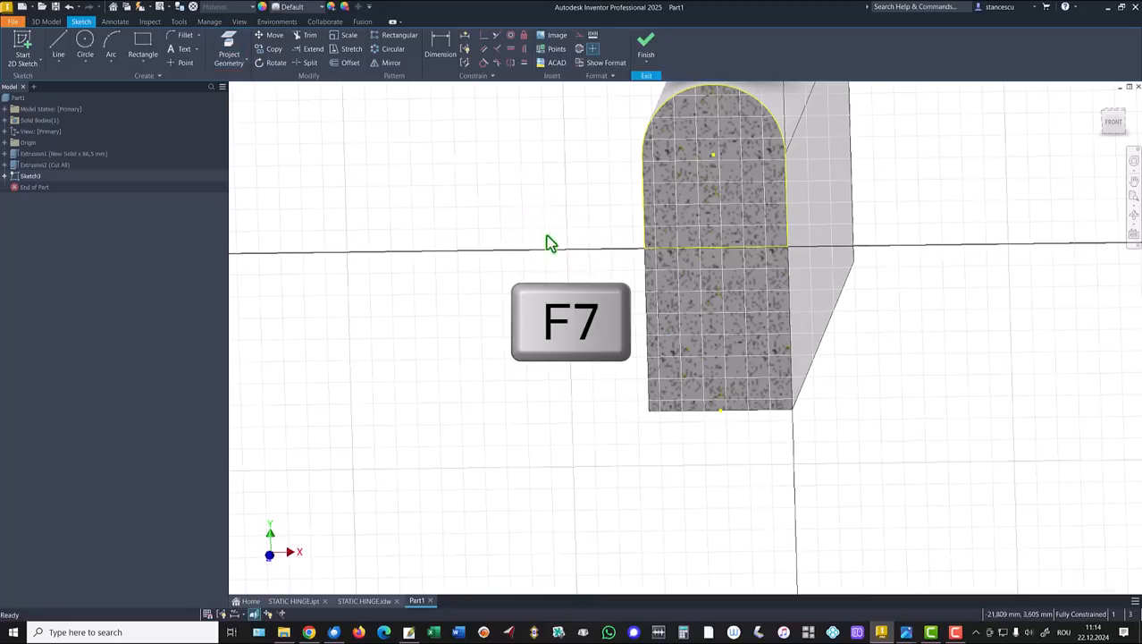
Remove the projected loop link from the arch outline and delete its straight bottom line
{"action": "key", "text": "Delete"}
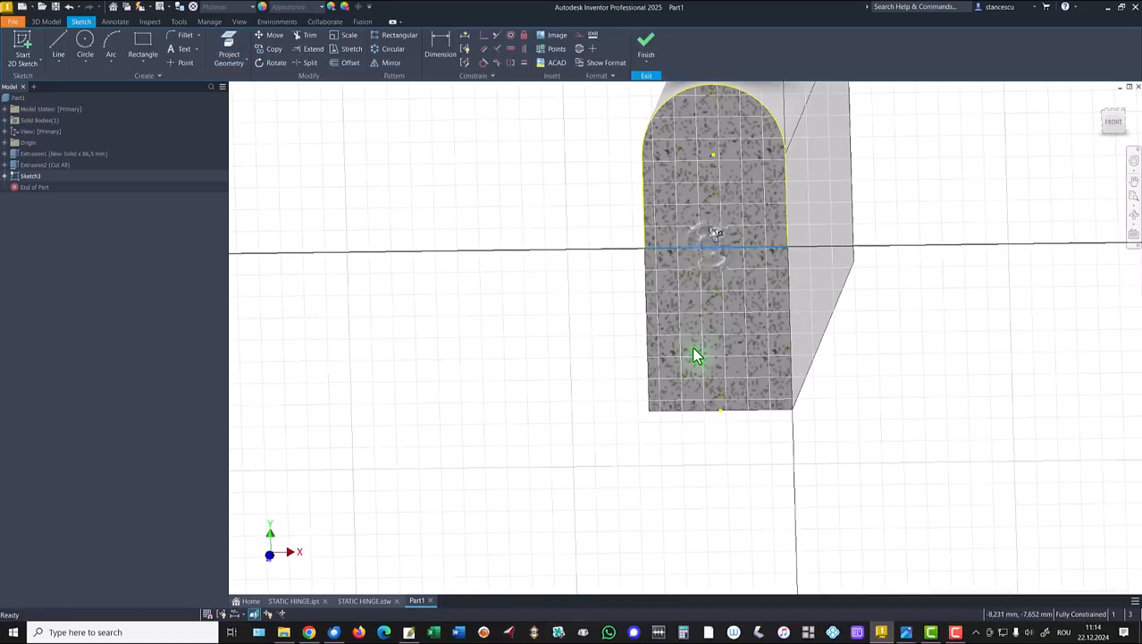
{"action": "left_click", "coordinate": [753, 242]}
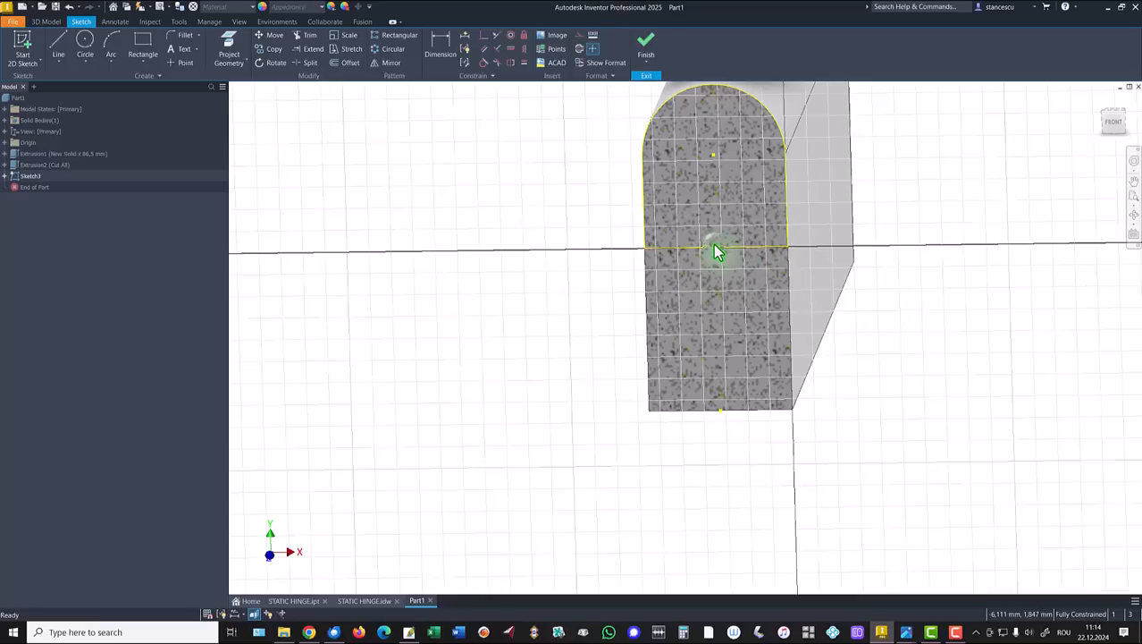
{"action": "double_click", "coordinate": [716, 246]}
{"action": "double_click", "coordinate": [715, 241]}
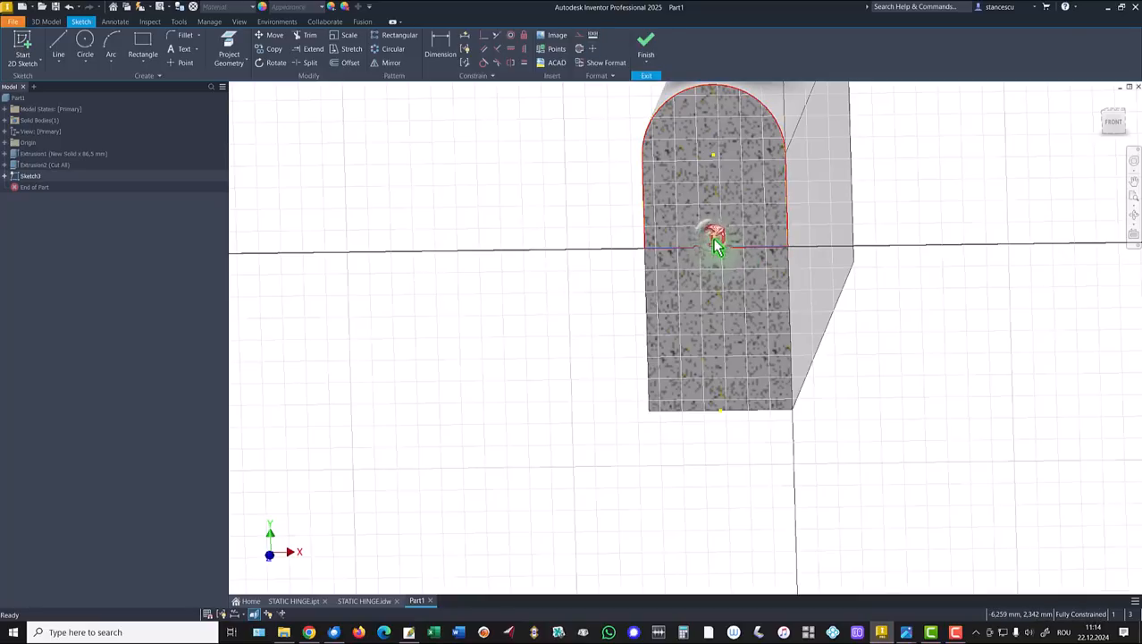
{"action": "key", "text": "Delete"}
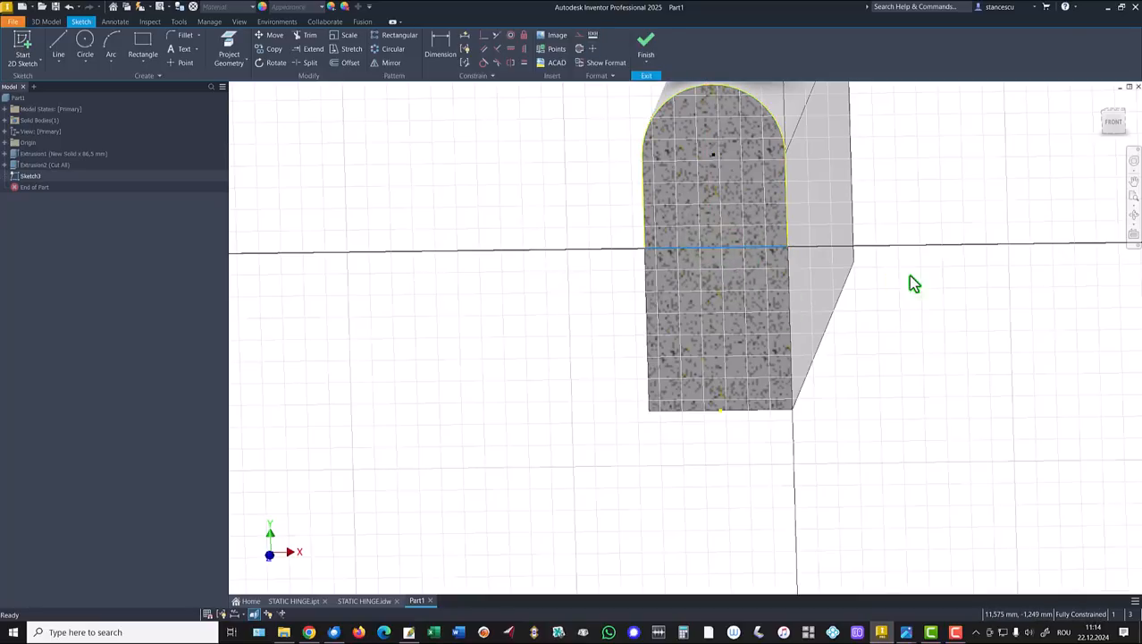
{"action": "left_click", "coordinate": [677, 248]}
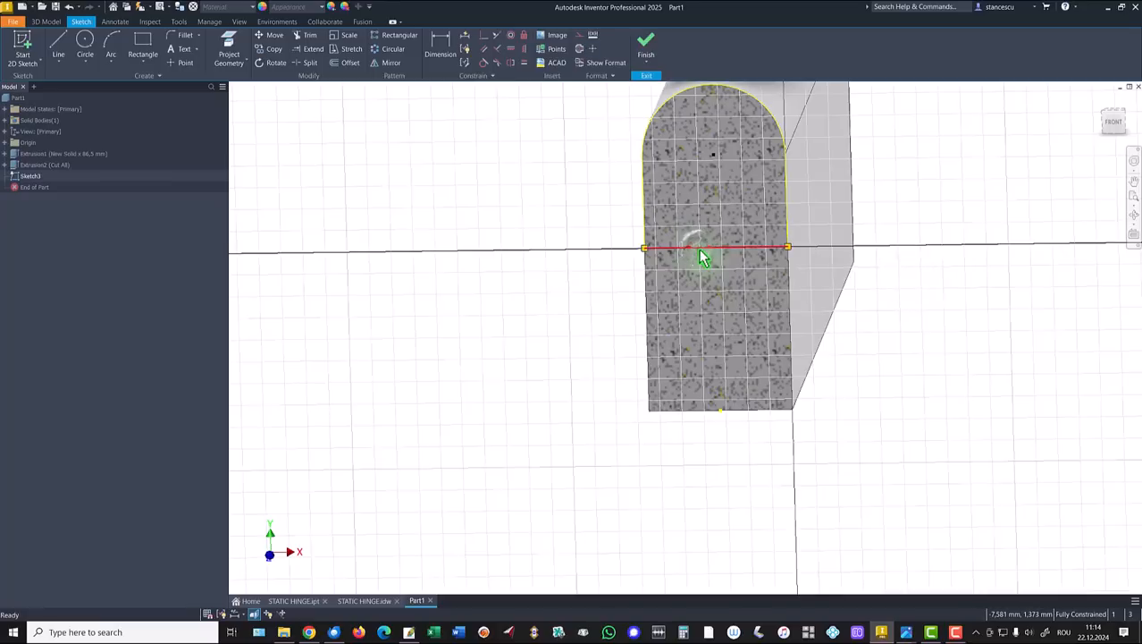
{"action": "key", "text": "Delete"}
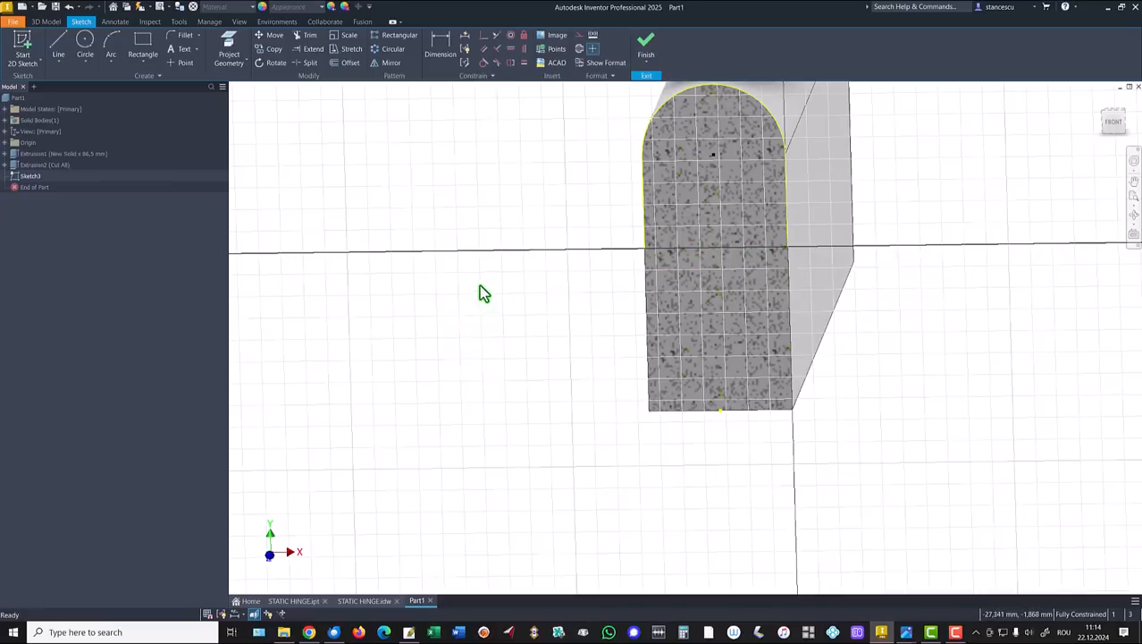
Offset the remaining projected arch outline inward to create a smaller parallel arch
{"action": "left_click", "coordinate": [230, 44]}
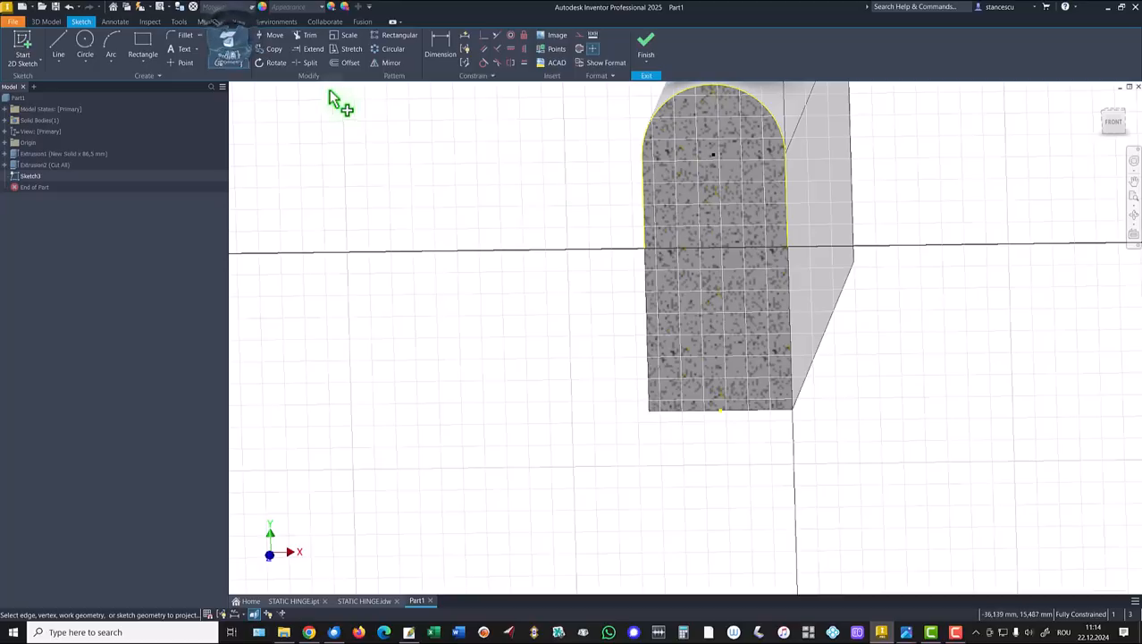
{"action": "left_click", "coordinate": [350, 64]}
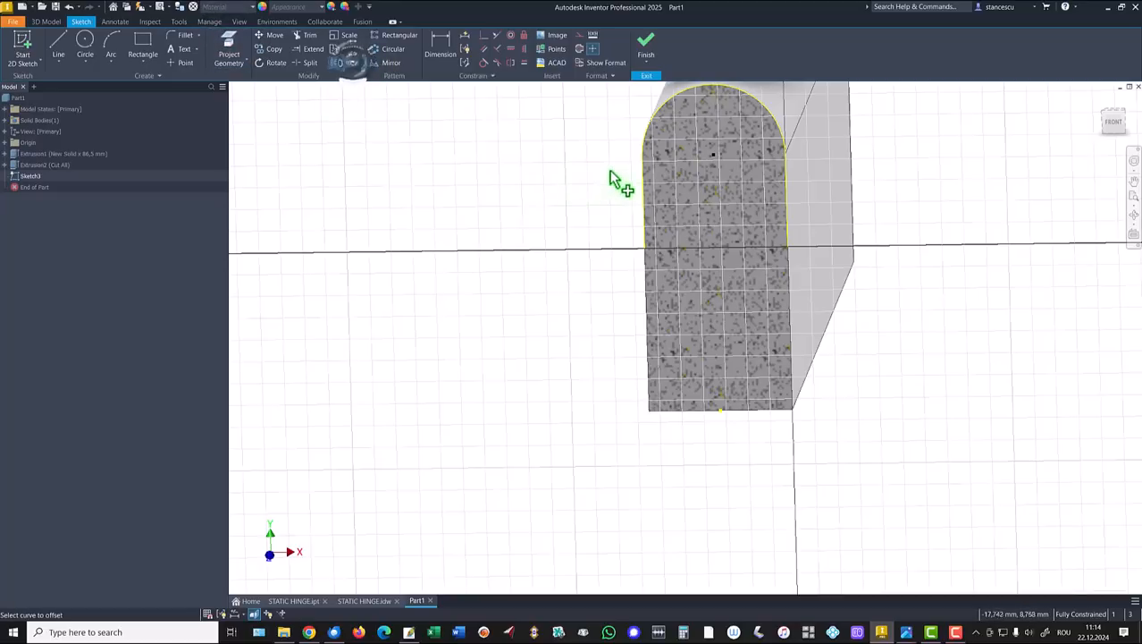
{"action": "left_click", "coordinate": [666, 187]}
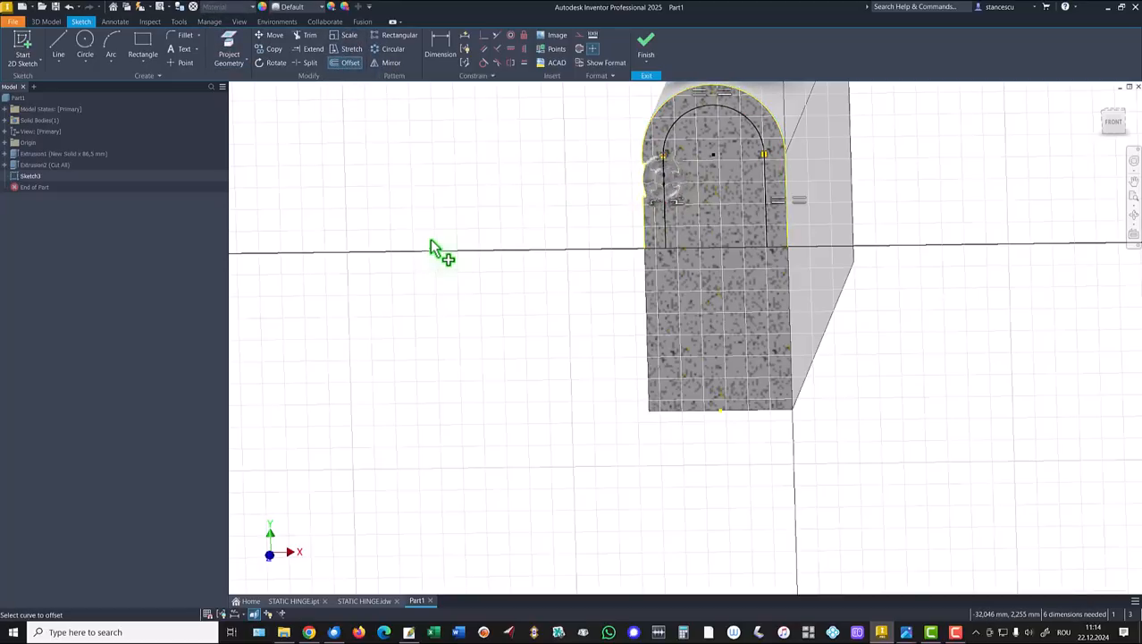
Dimension the radius of the inner offset arch in the end-face sketch and set it to 5 mm
{"action": "left_click", "coordinate": [439, 45]}
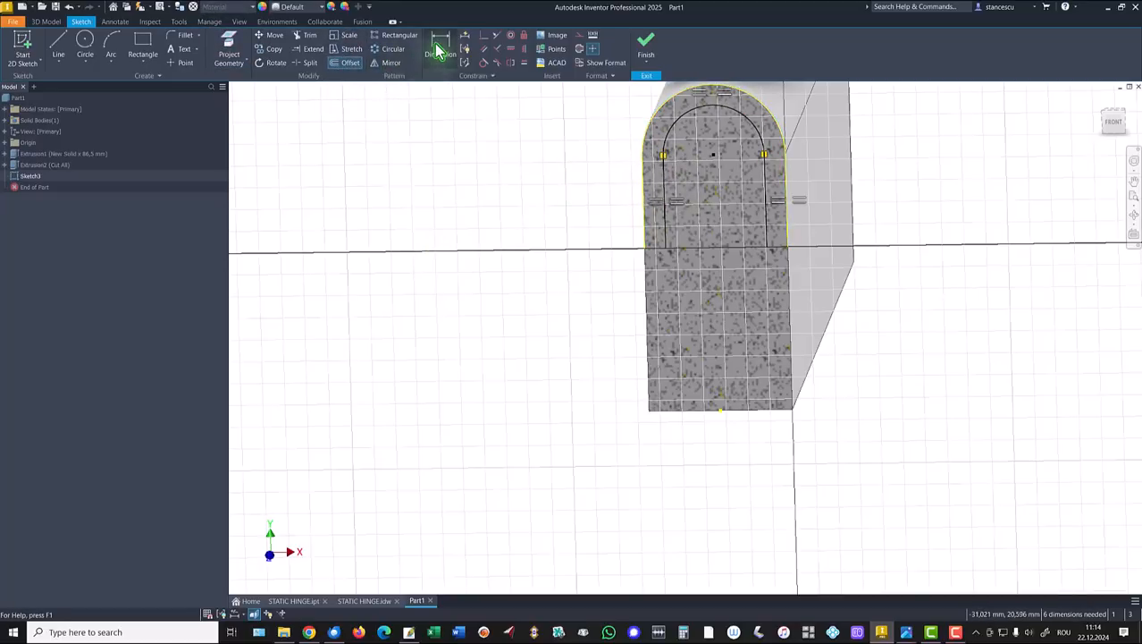
{"action": "left_click", "coordinate": [669, 127]}
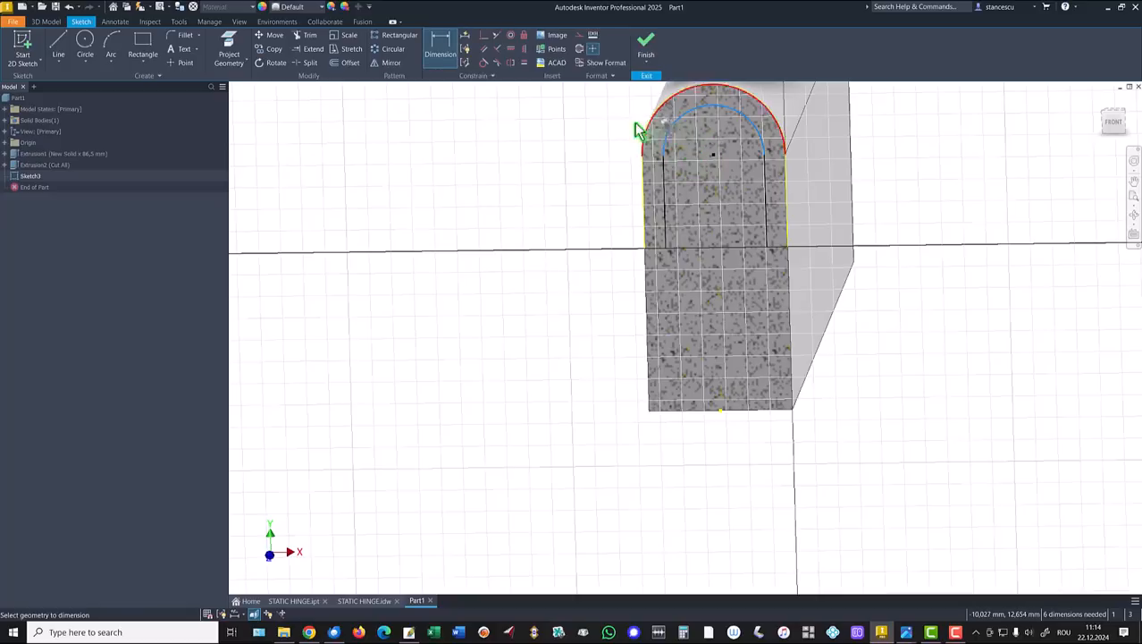
{"action": "left_click", "coordinate": [614, 118]}
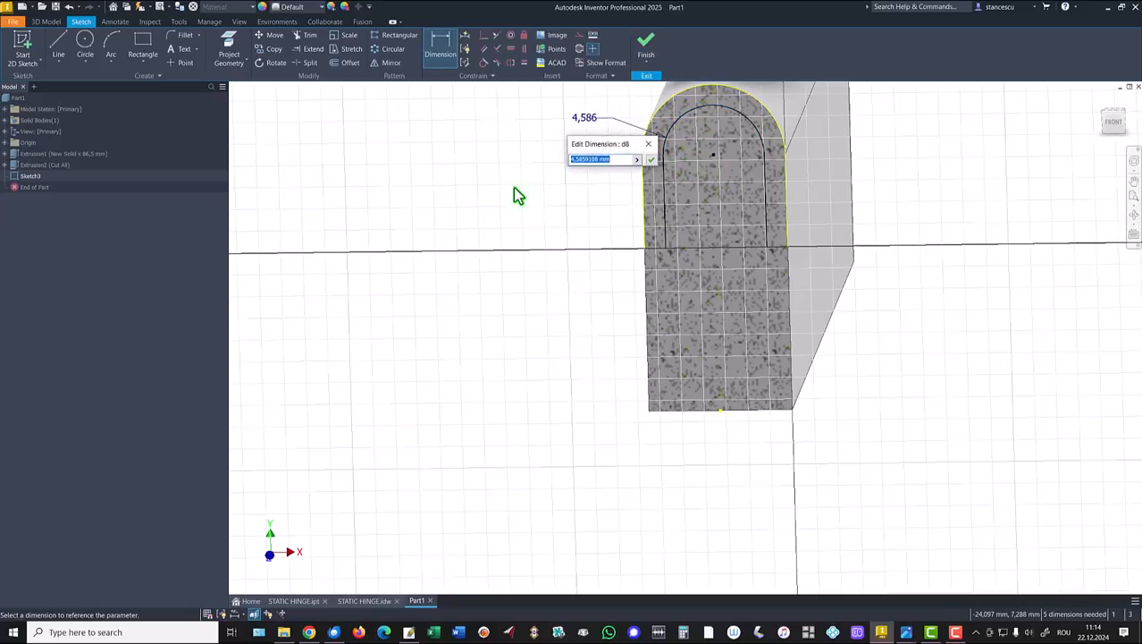
{"action": "type", "text": "5"}
{"action": "key", "text": "Return"}
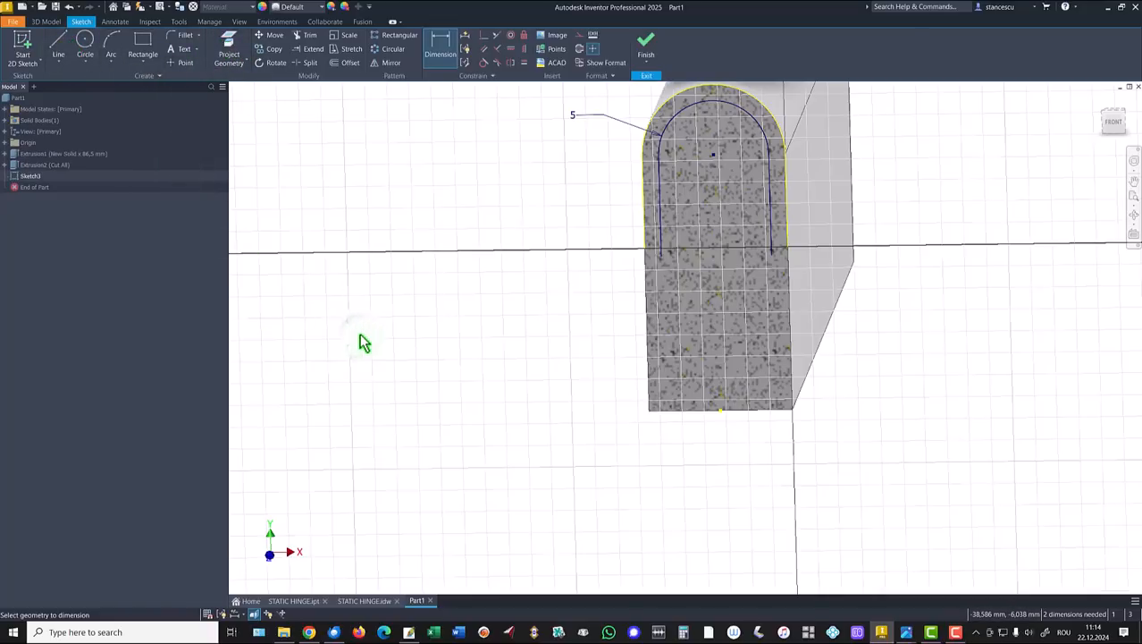
Turn off the sliced graphics and project the top face of the step into the sketch to close the arch base
{"action": "key", "text": "F7"}
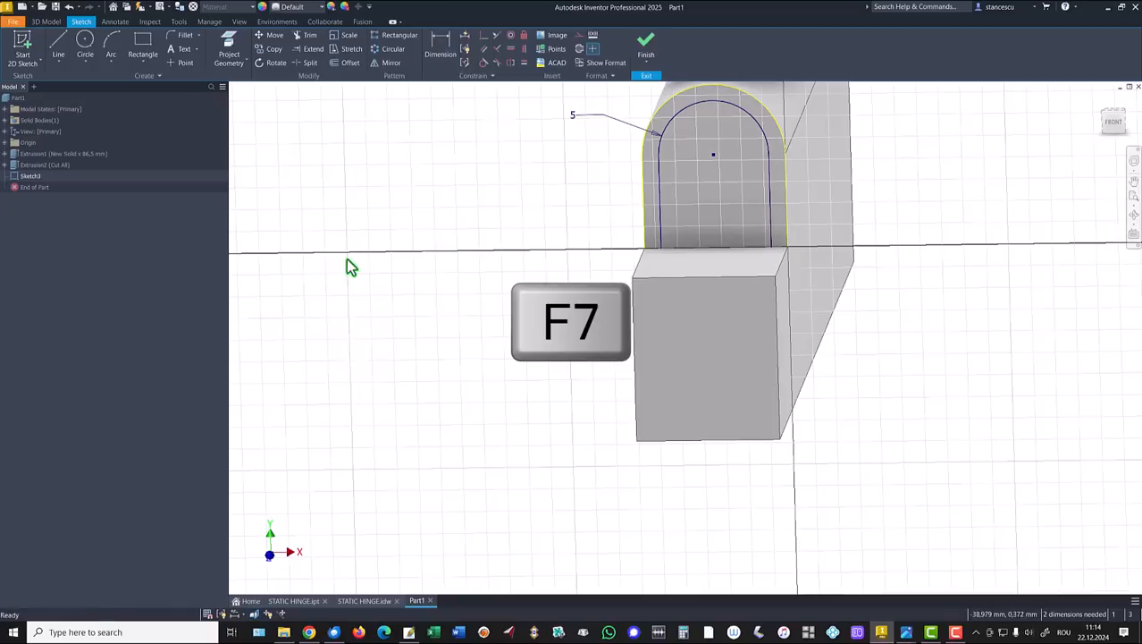
{"action": "left_click", "coordinate": [229, 44]}
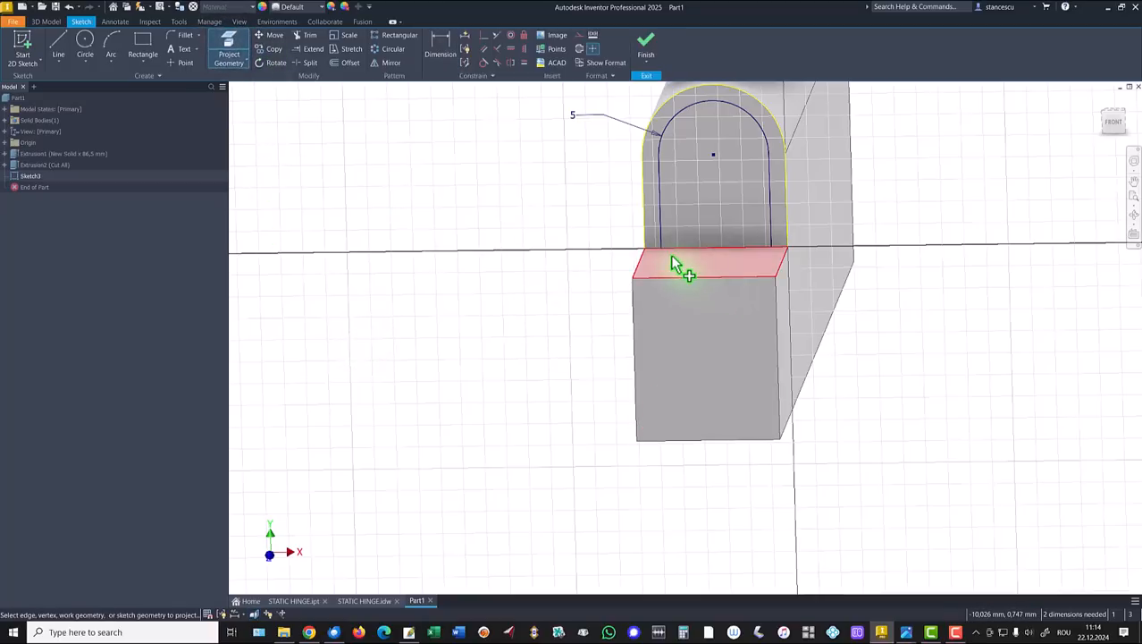
{"action": "left_click", "coordinate": [669, 260]}
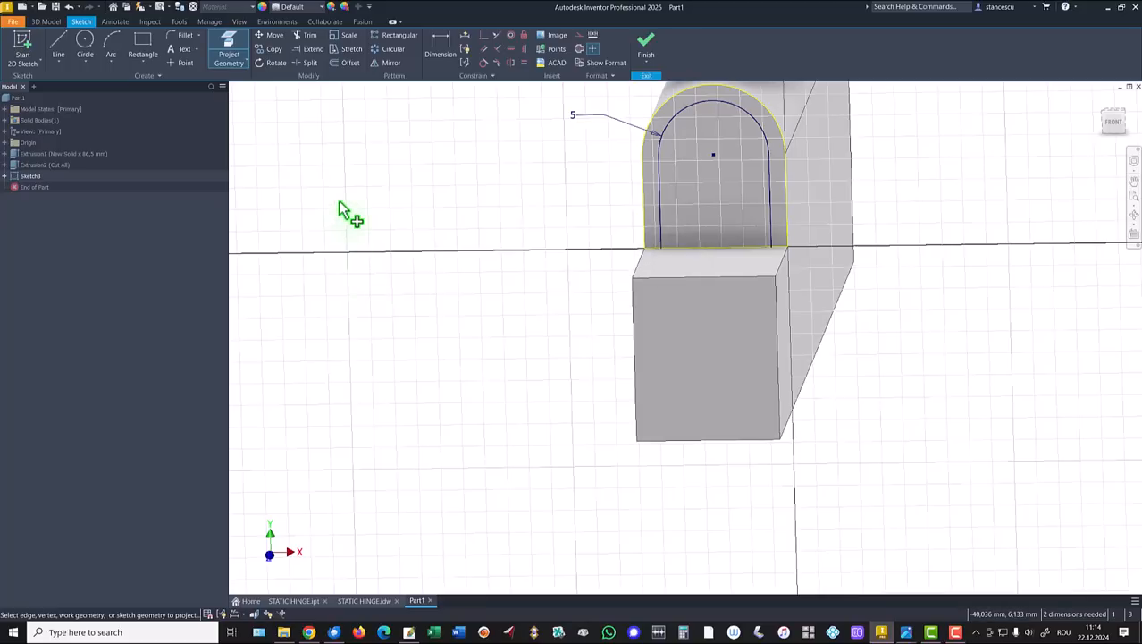
With the graphics sliced, trim both inner arch legs where they extend past the projected base line, and finish the sketch
{"action": "key", "text": "F7"}
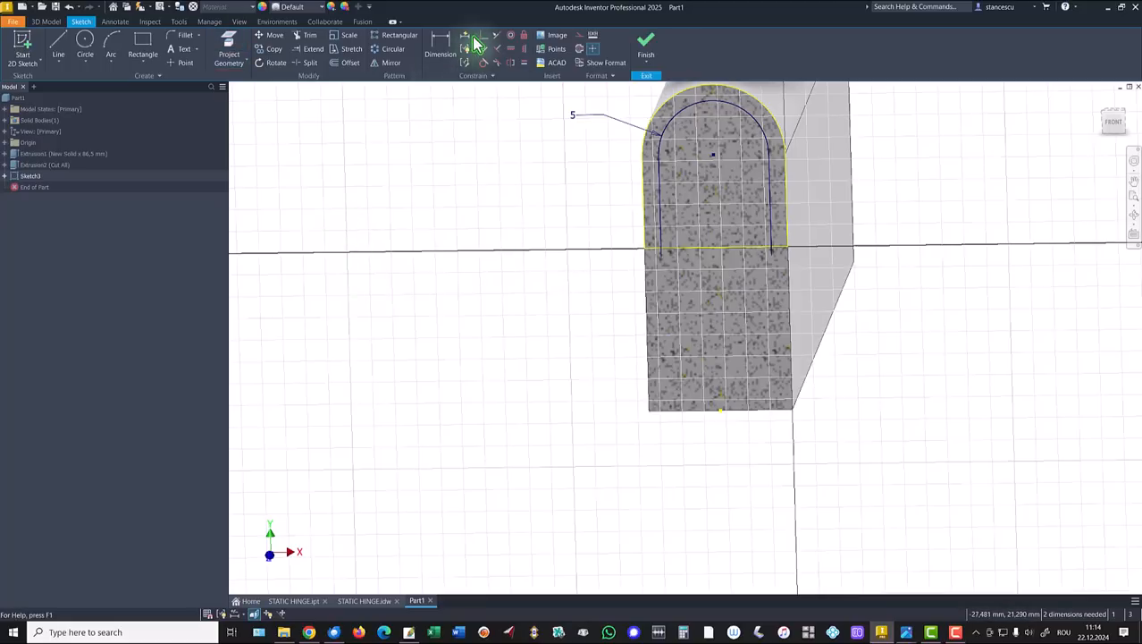
{"action": "left_click", "coordinate": [304, 36]}
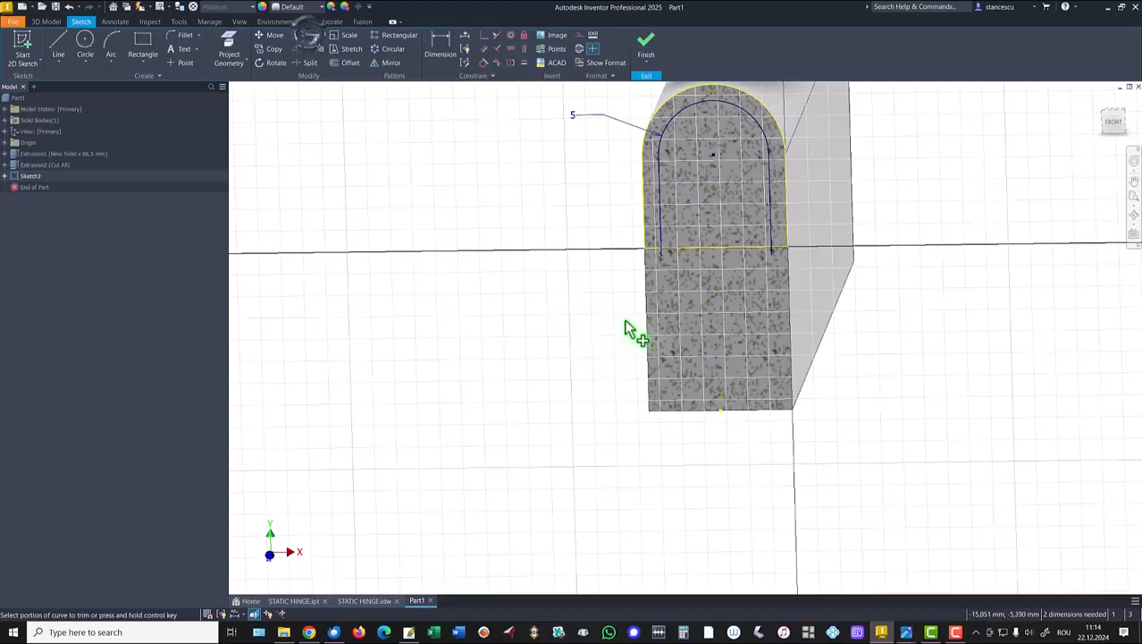
{"action": "left_click", "coordinate": [662, 257]}
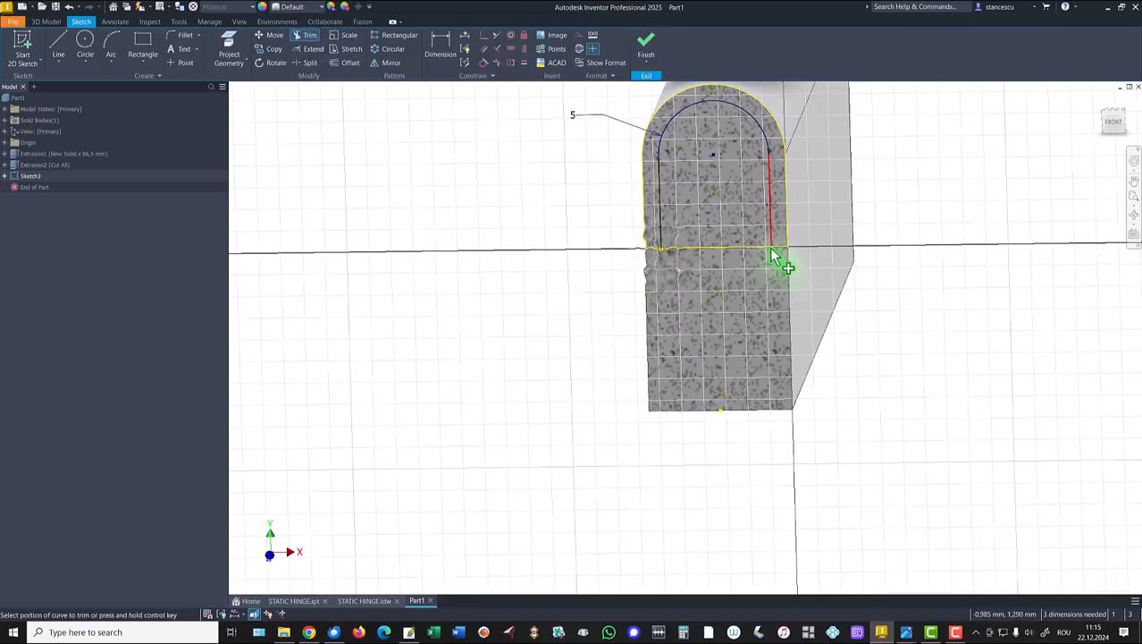
{"action": "left_click", "coordinate": [772, 263]}
{"action": "key", "text": "Escape"}
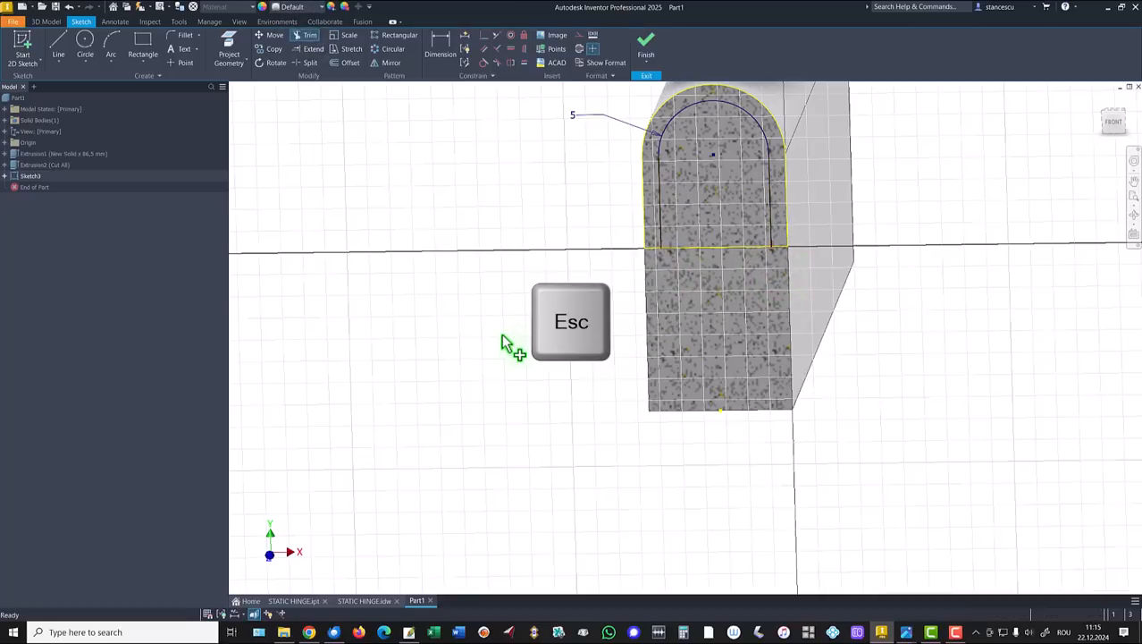
{"action": "left_click", "coordinate": [646, 49]}
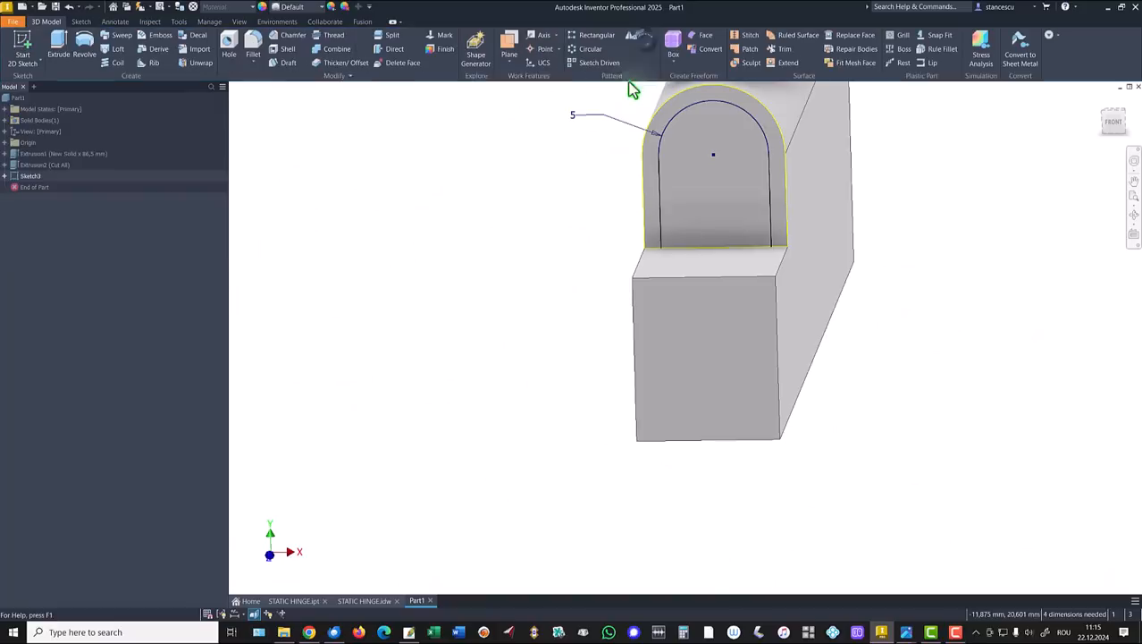
Extrude the band between the two arches as a cut into the body with a distance of 3 mm - 1,5 mm
{"action": "left_click", "coordinate": [59, 47]}
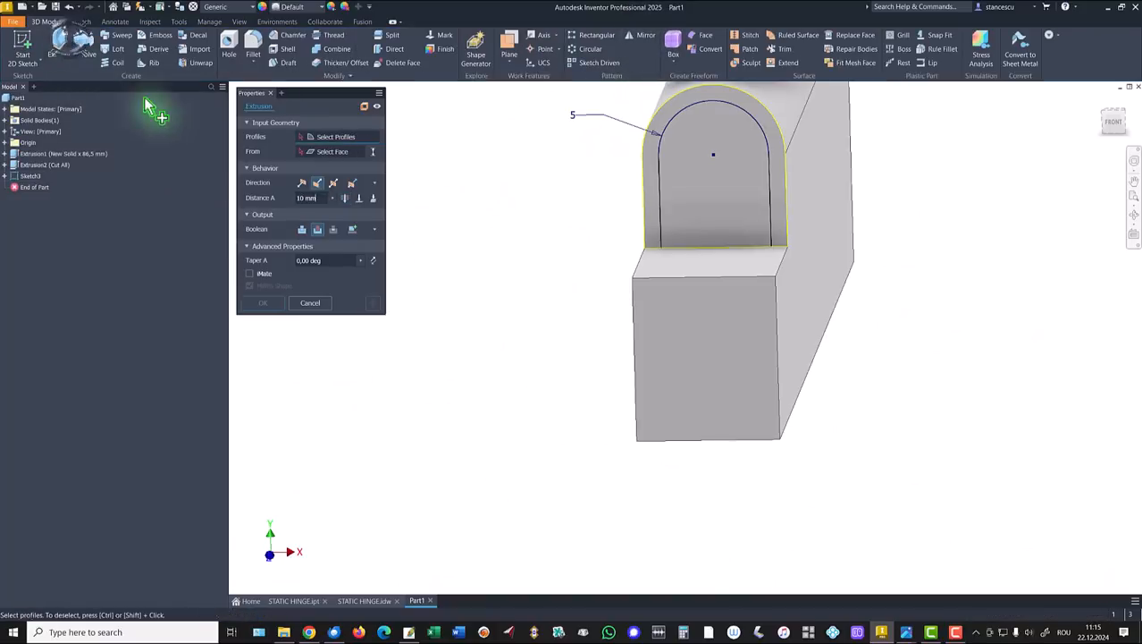
{"action": "left_click", "coordinate": [651, 182]}
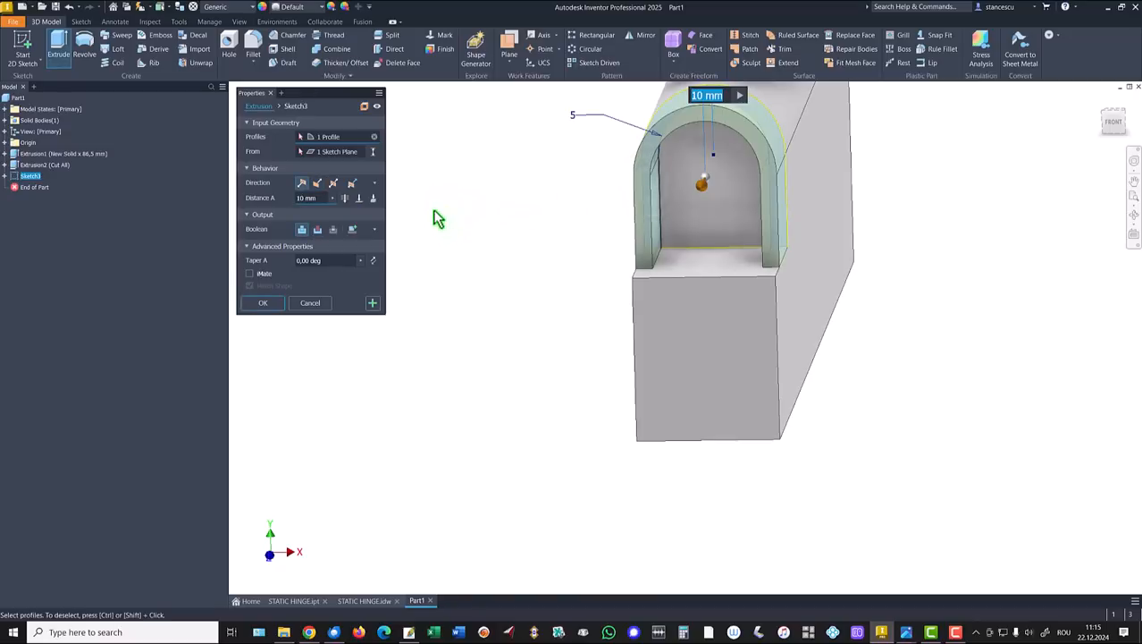
{"action": "left_click", "coordinate": [317, 229]}
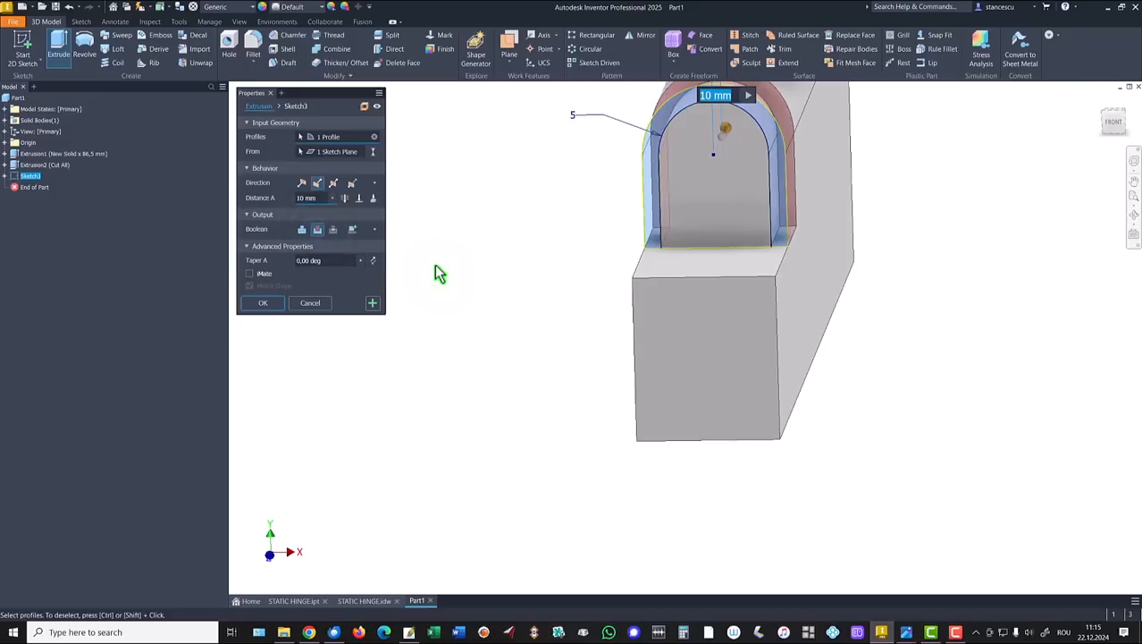
{"action": "type", "text": "3"}
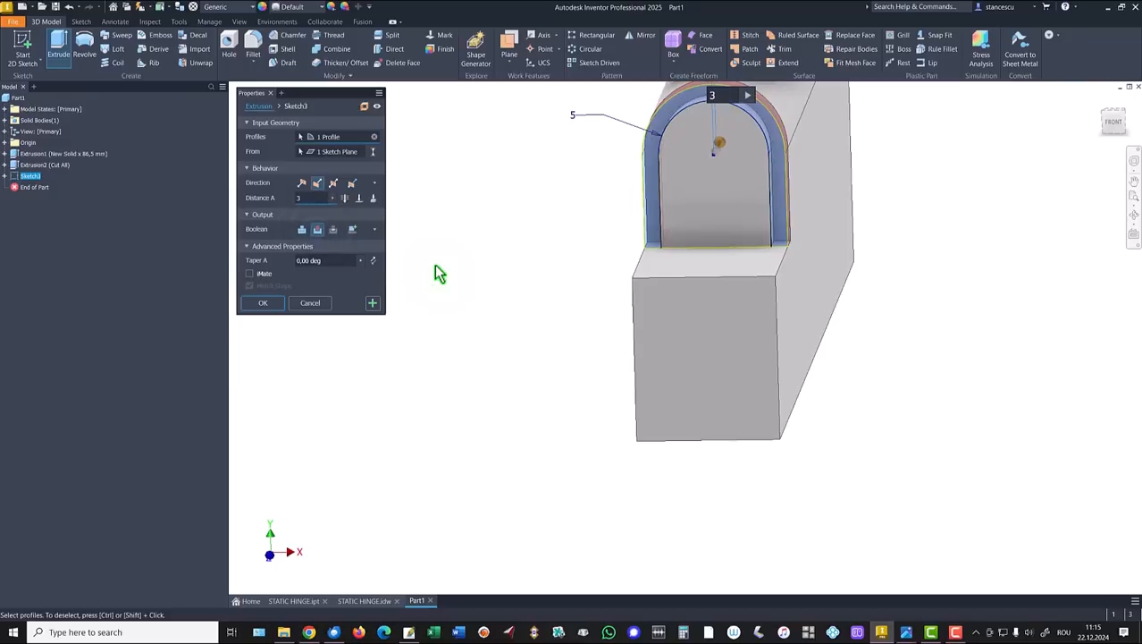
{"action": "type", "text": " mm - 1,5"}
{"action": "key", "text": "Return"}
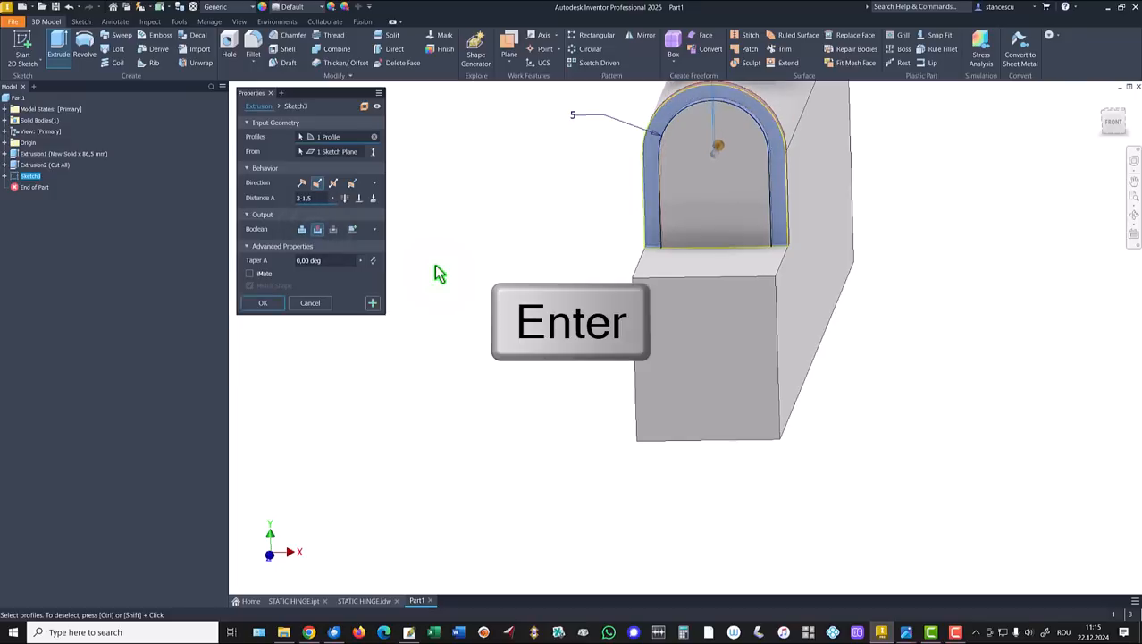
Examine the dimensions and angle in detail B of the STATIC HINGE.idw drawing and return to the Part1 model
{"action": "key", "text": "F6"}
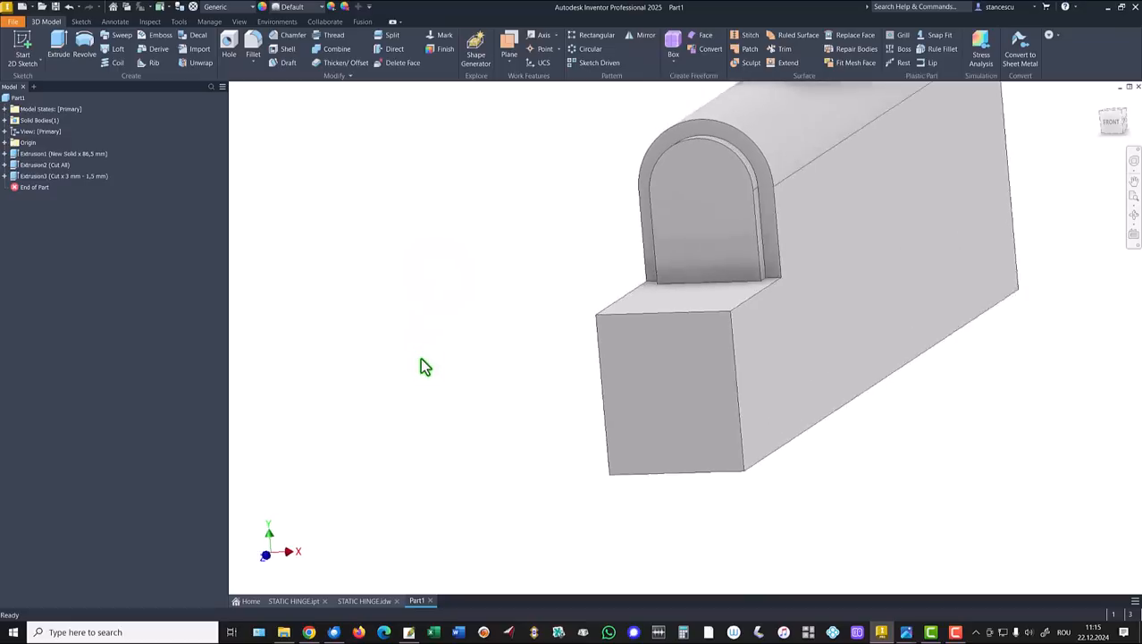
{"action": "left_click", "coordinate": [361, 602]}
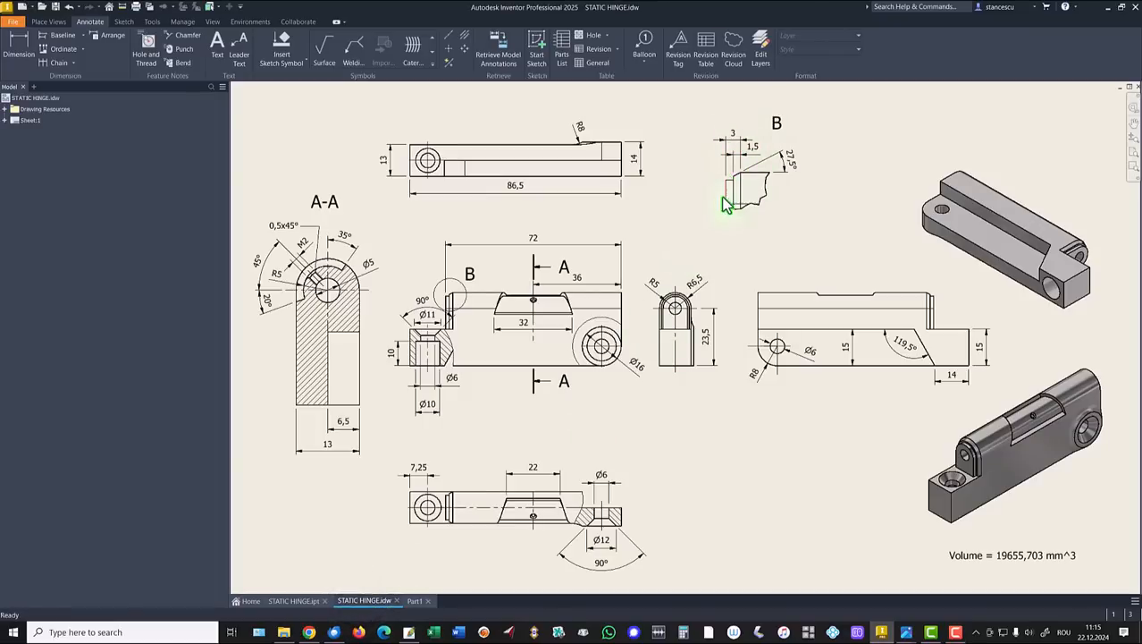
{"action": "left_click", "coordinate": [417, 602]}
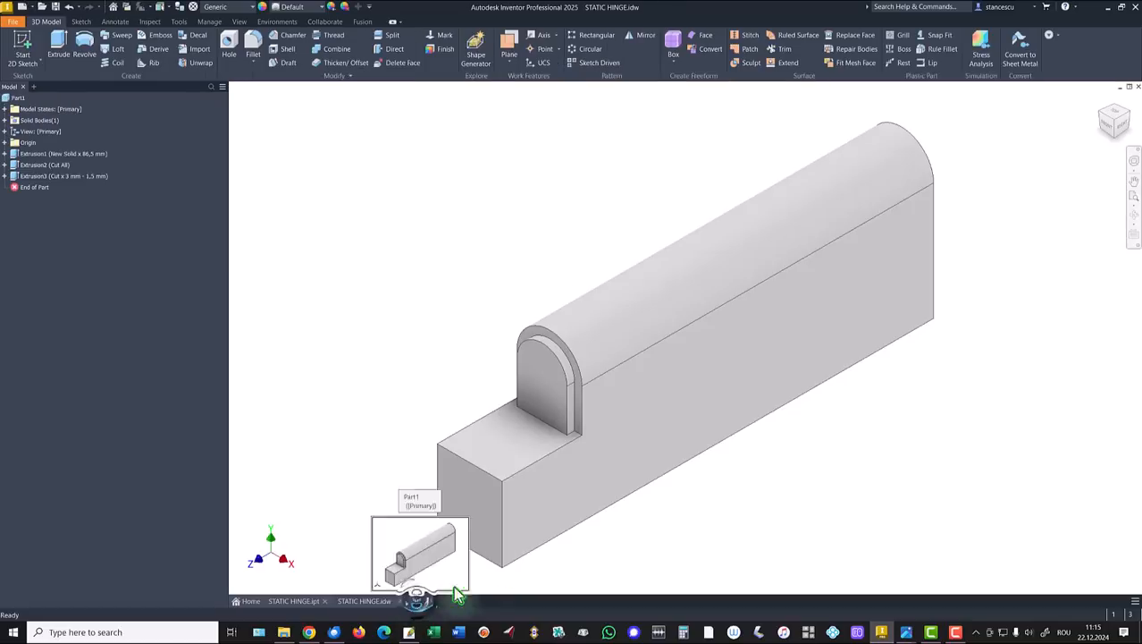
{"action": "key", "text": "F6"}
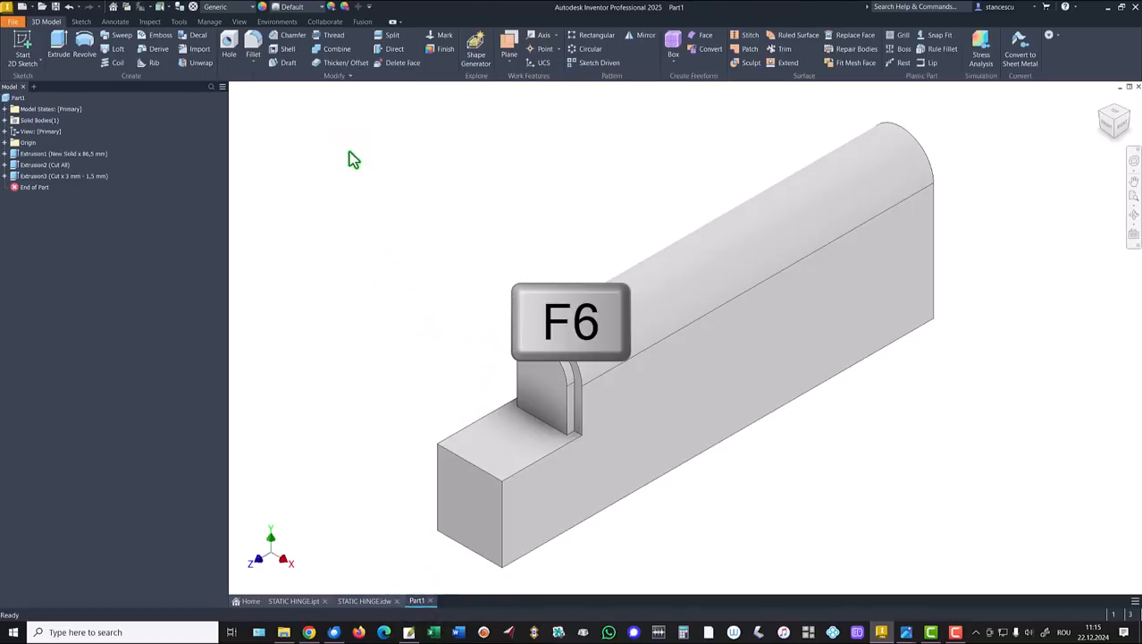
{"action": "left_click", "coordinate": [368, 601]}
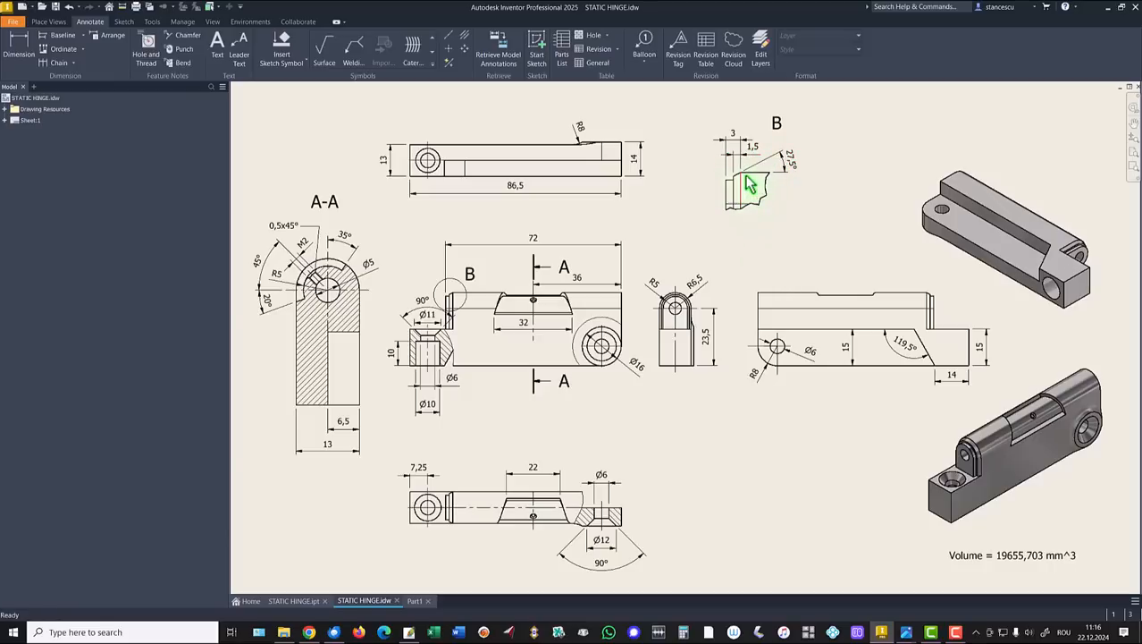
{"action": "left_click", "coordinate": [414, 602]}
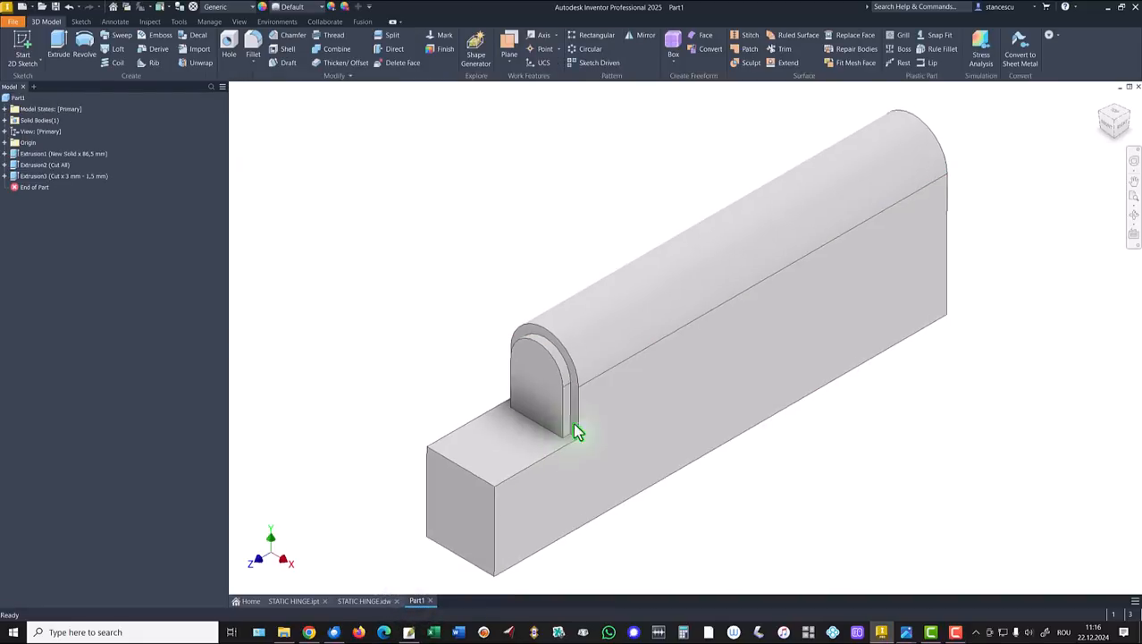
Start a sketch on the top face of the step and show the whole part from above with unsliced graphics
{"action": "scroll", "coordinate": [578, 447], "scroll_direction": "up", "scroll_amount": 4}
{"action": "scroll", "coordinate": [605, 414], "scroll_direction": "up", "scroll_amount": 3}
{"action": "left_click", "coordinate": [605, 414]}
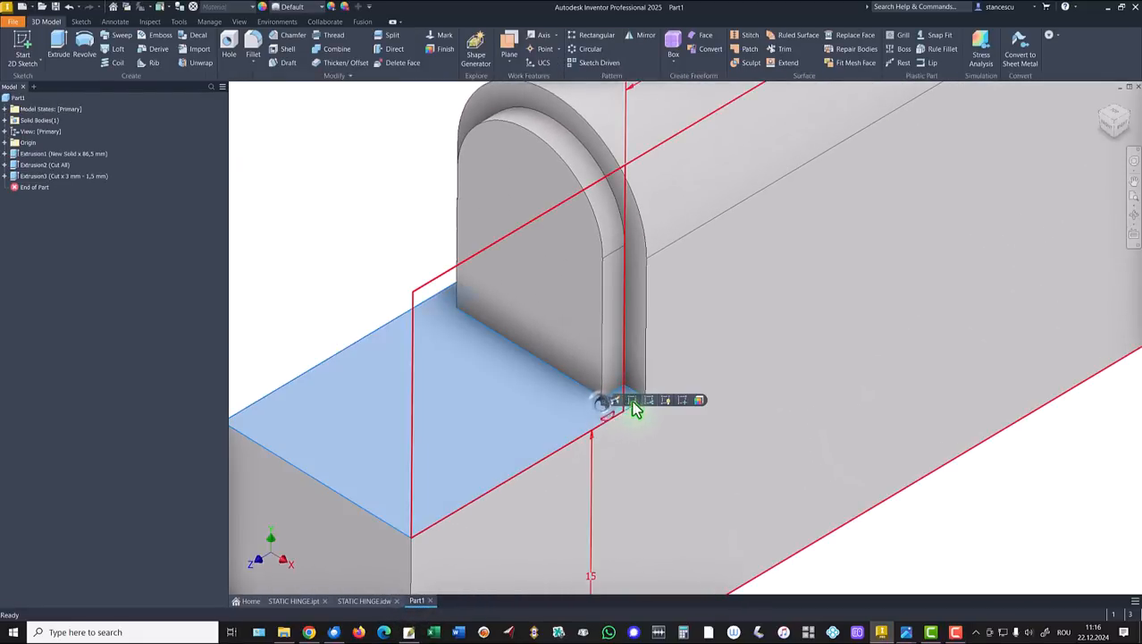
{"action": "scroll", "coordinate": [684, 411], "scroll_direction": "up", "scroll_amount": 4}
{"action": "left_click", "coordinate": [679, 400]}
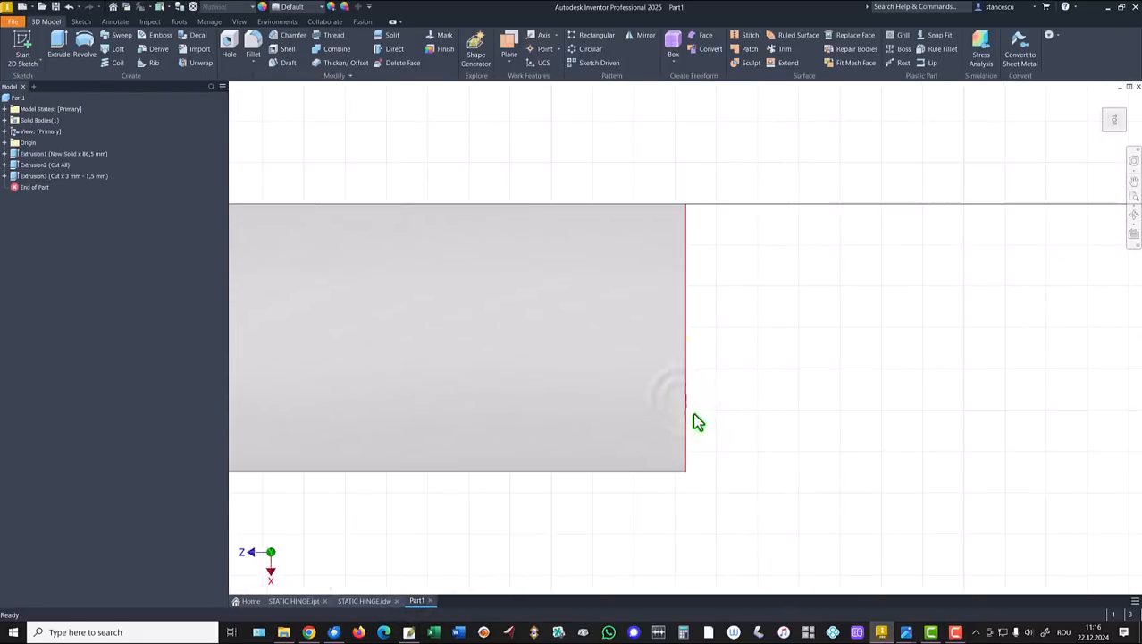
{"action": "key", "text": "F7"}
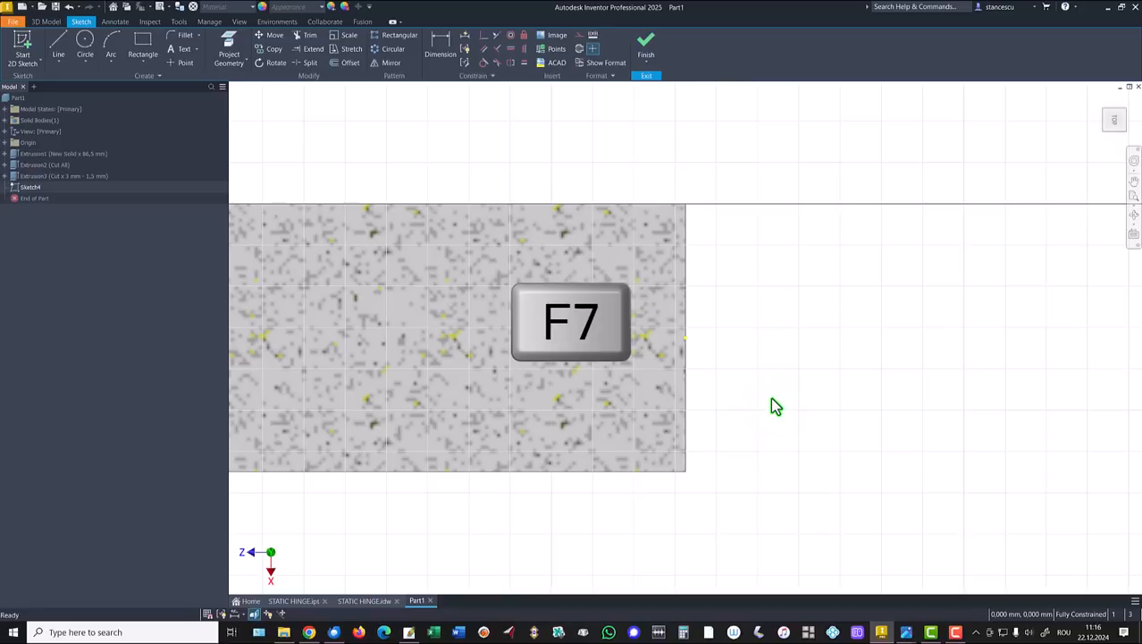
{"action": "key", "text": "Home"}
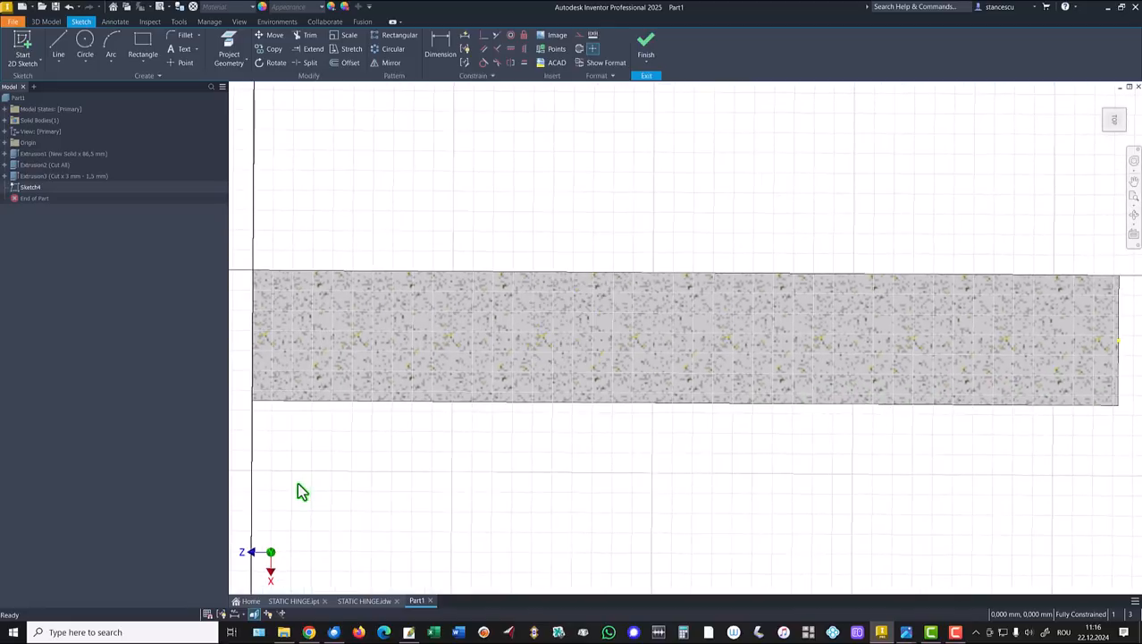
{"action": "key", "text": "F7"}
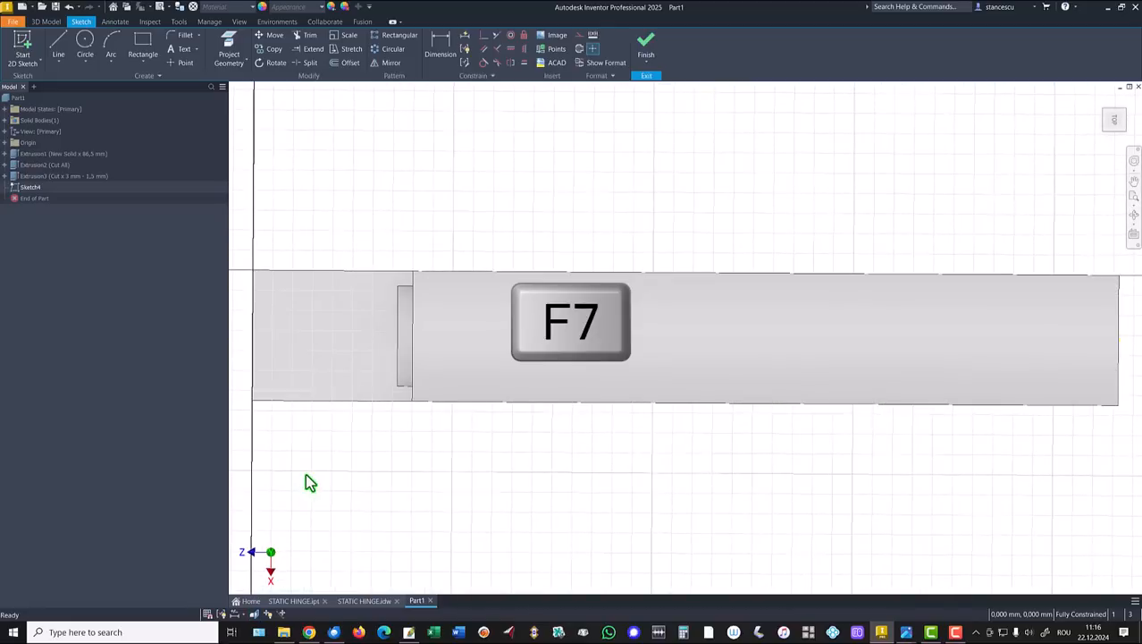
{"action": "left_click", "coordinate": [361, 201]}
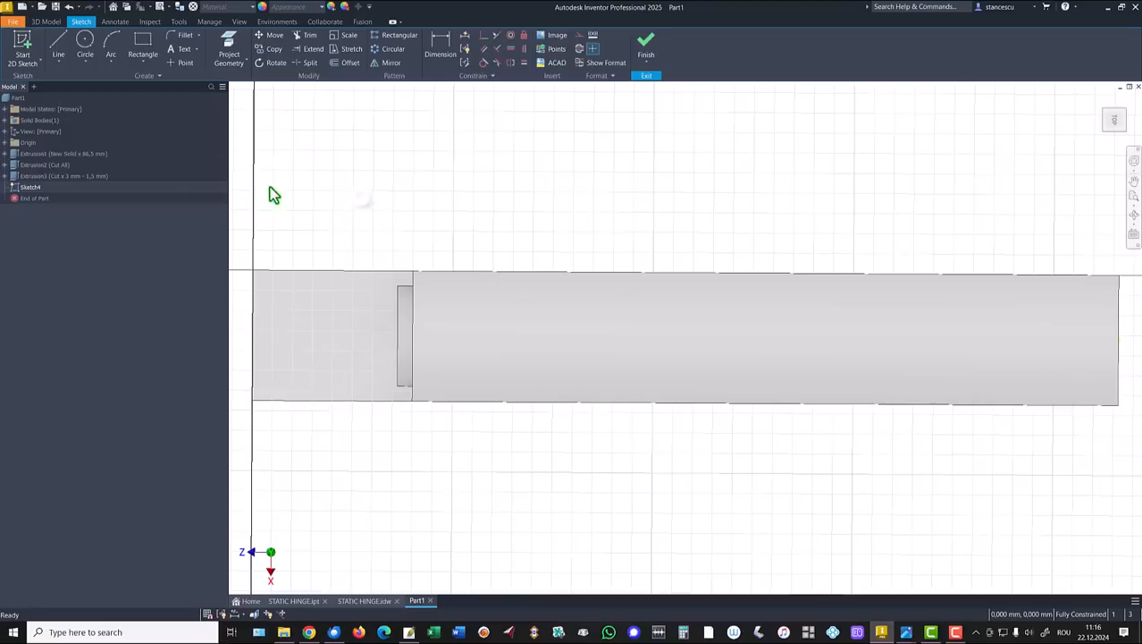
Draw a slanted line spanning about 1 by 1.2 mm from the recessed arch face to the body's nearby side edge, and slice the graphics
{"action": "left_click", "coordinate": [61, 43]}
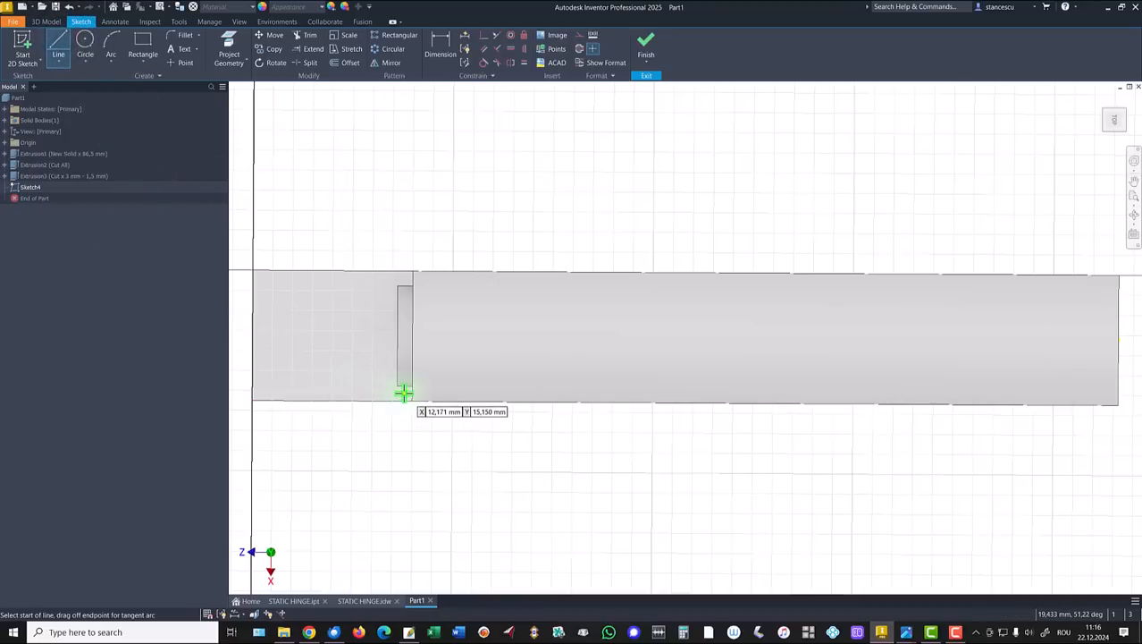
{"action": "scroll", "coordinate": [404, 394], "scroll_direction": "up", "scroll_amount": 3}
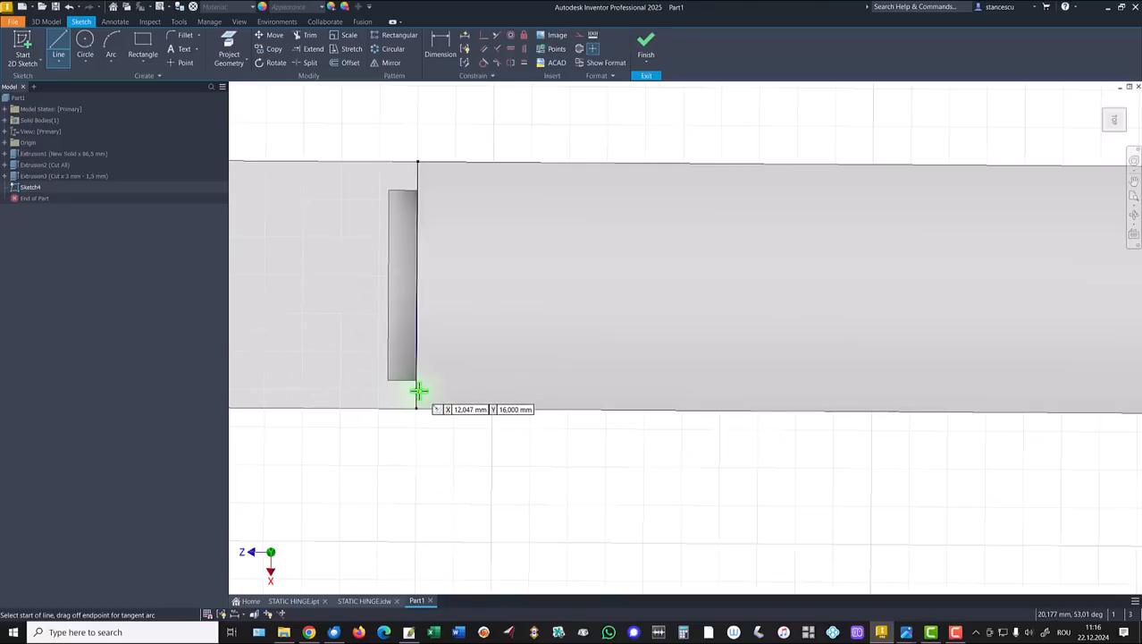
{"action": "left_click", "coordinate": [415, 392]}
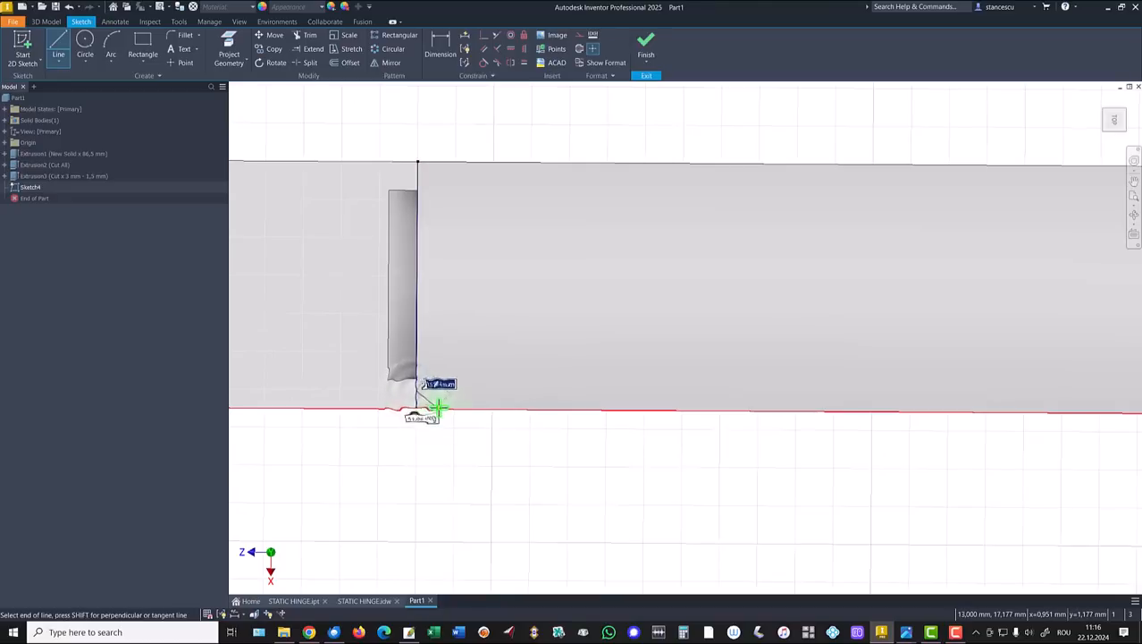
{"action": "left_click", "coordinate": [438, 409]}
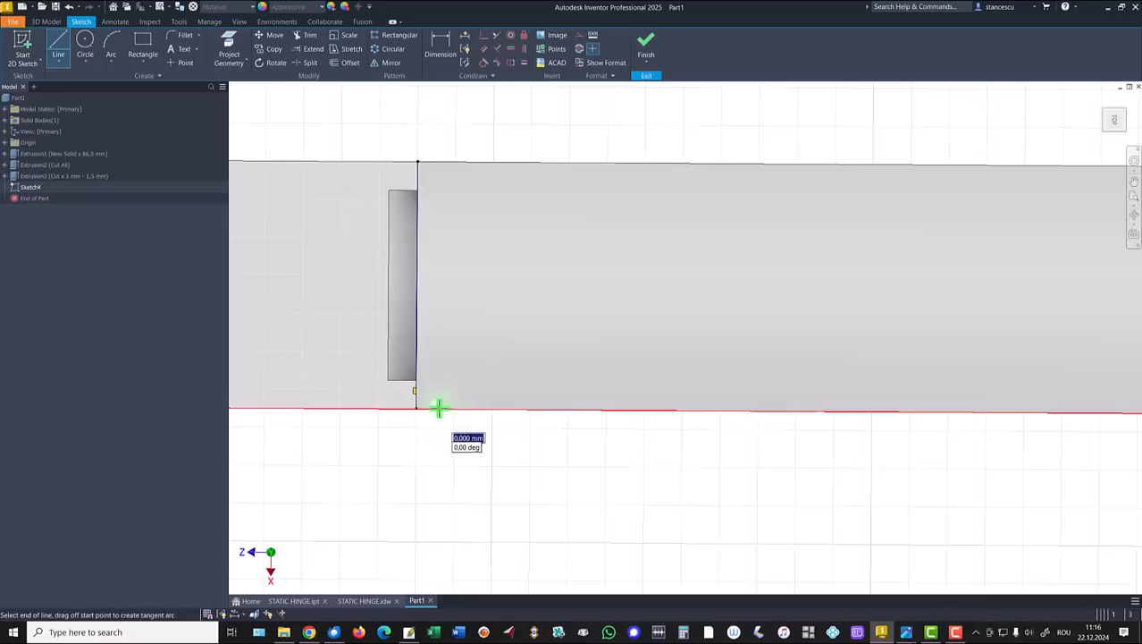
{"action": "key", "text": "Escape"}
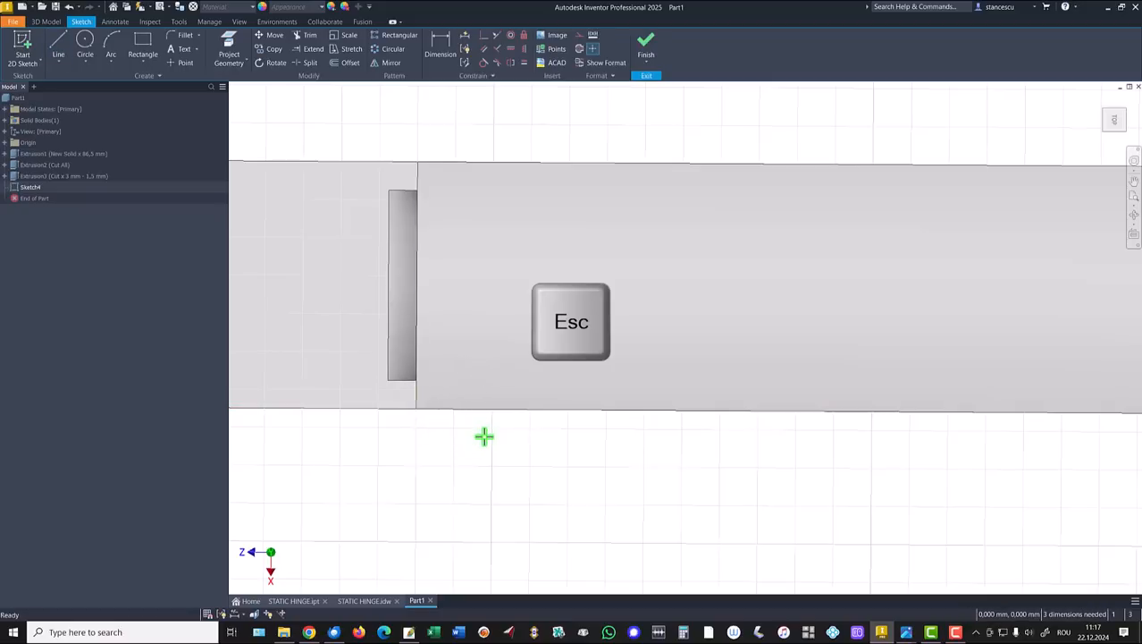
{"action": "key", "text": "F7"}
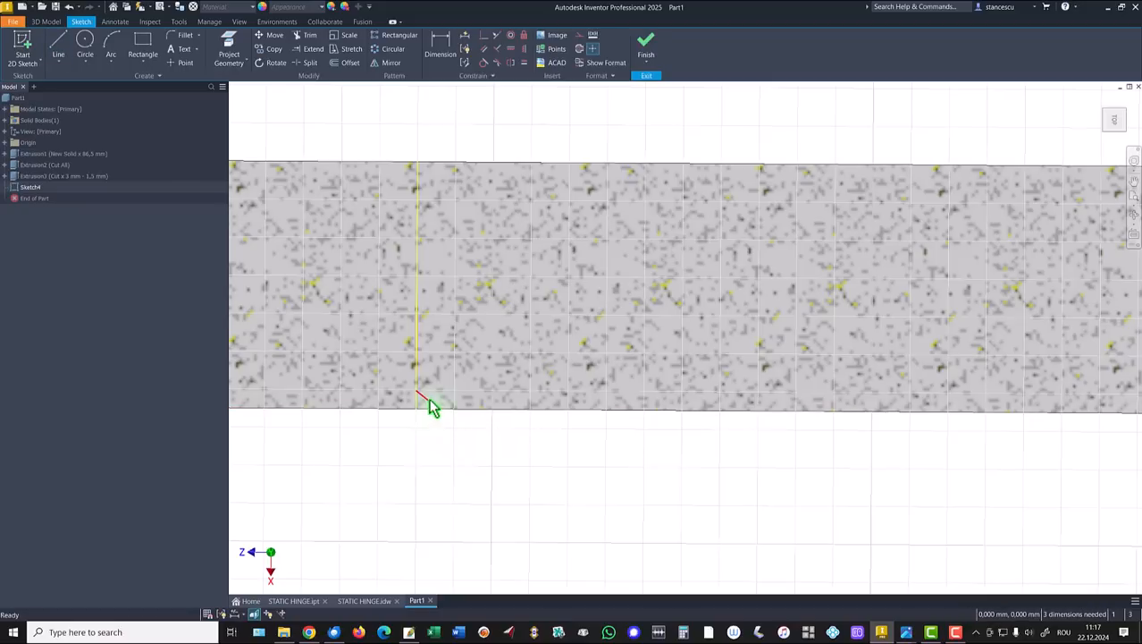
Dimension the slanted line's horizontal span and set it to 1,5 mm
{"action": "left_click", "coordinate": [59, 46]}
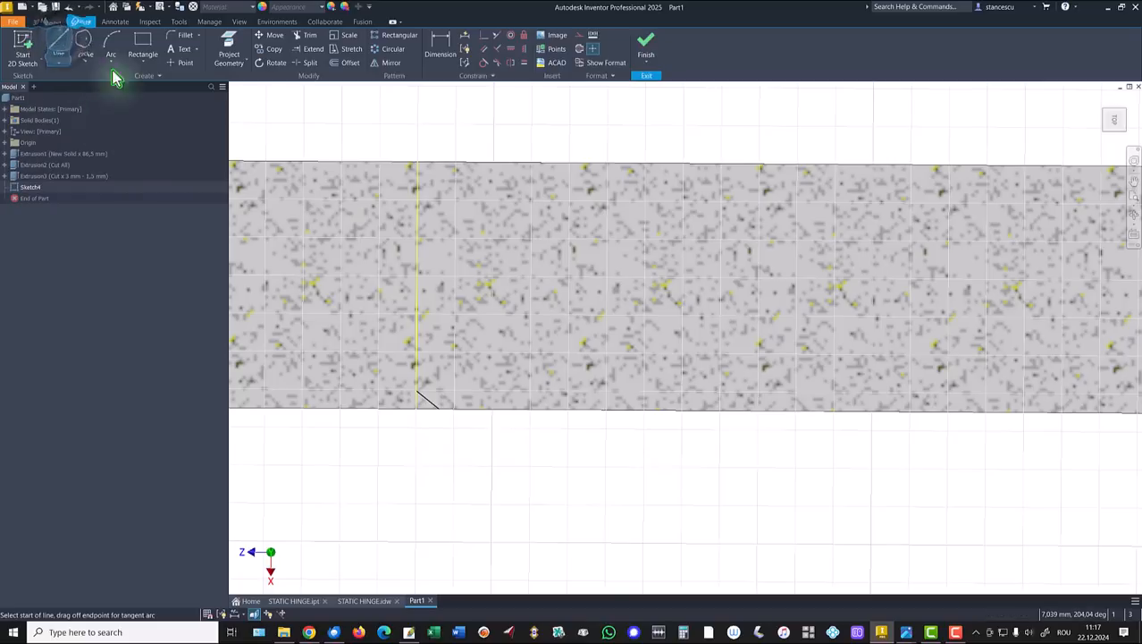
{"action": "left_click", "coordinate": [442, 57]}
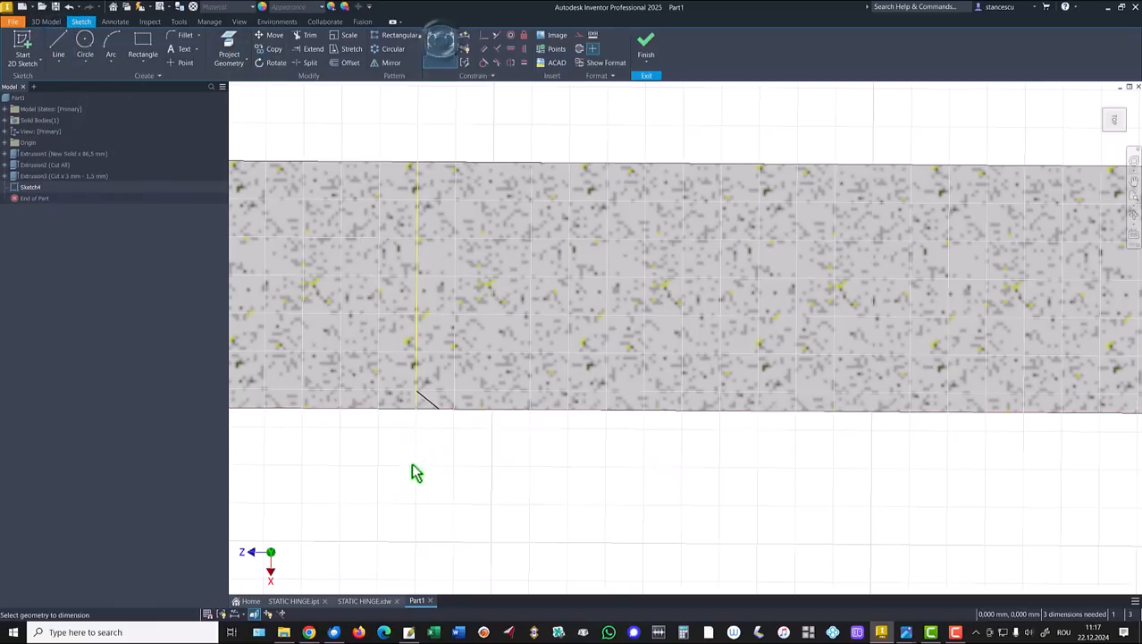
{"action": "left_click", "coordinate": [418, 393]}
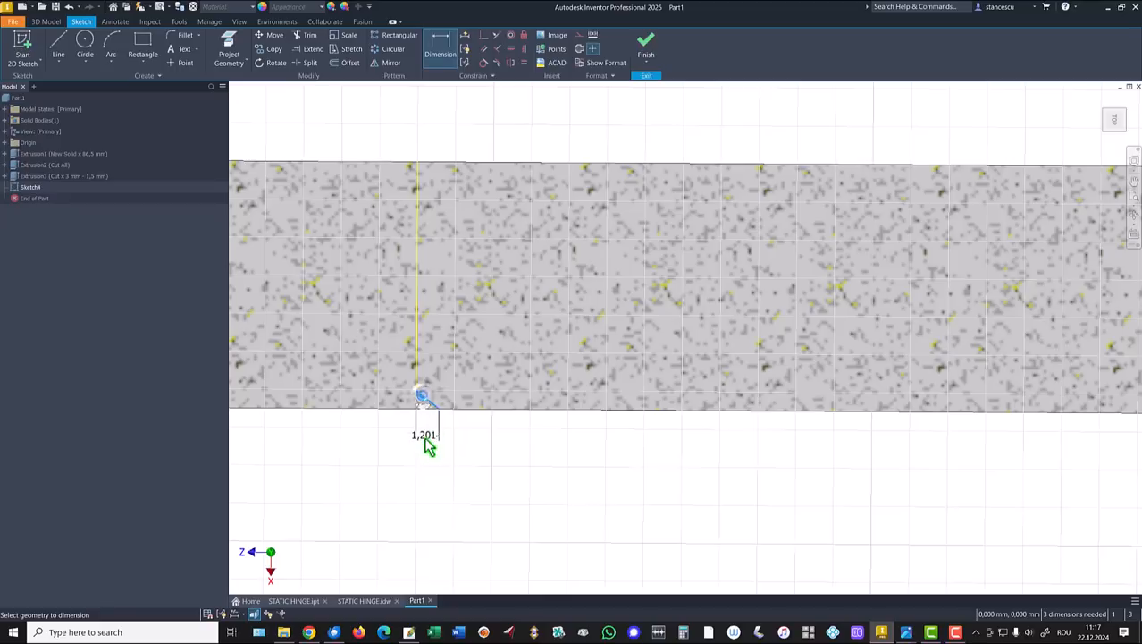
{"action": "left_click", "coordinate": [426, 450]}
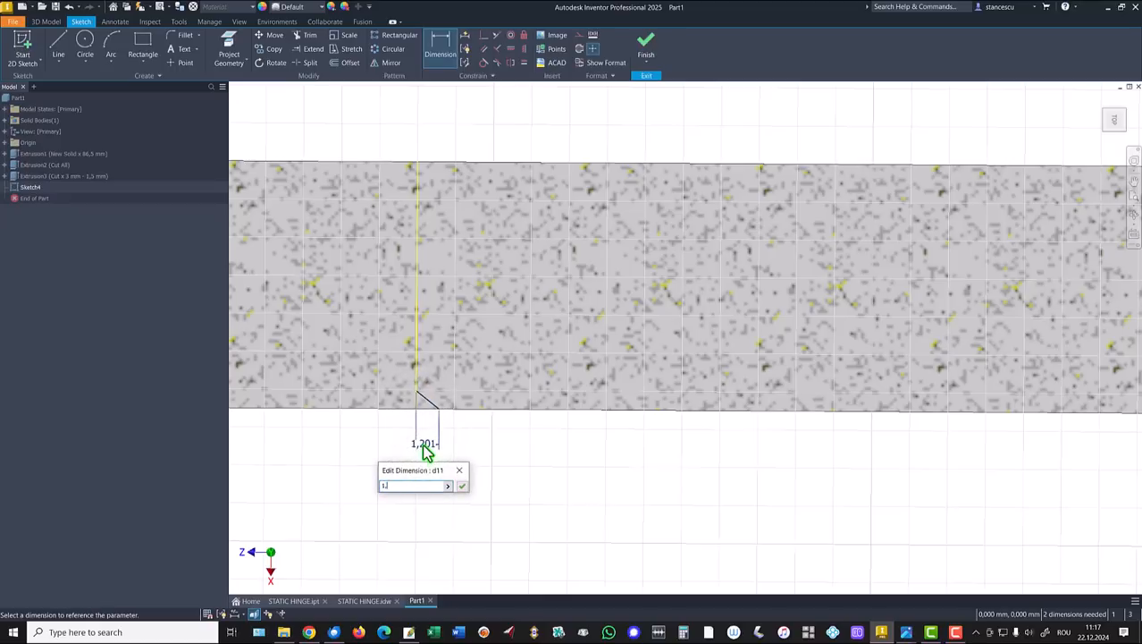
{"action": "type", "text": "1.5"}
{"action": "key", "text": "Return"}
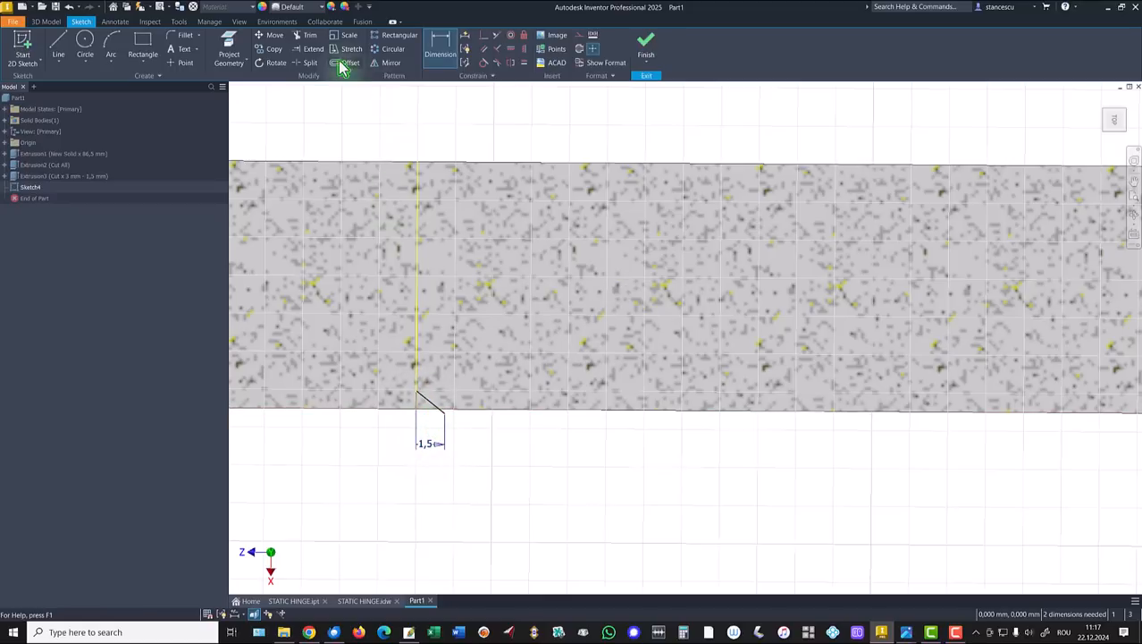
Project the body's nearby side edge into the sketch and trim the slanted line back to it
{"action": "left_click", "coordinate": [304, 35]}
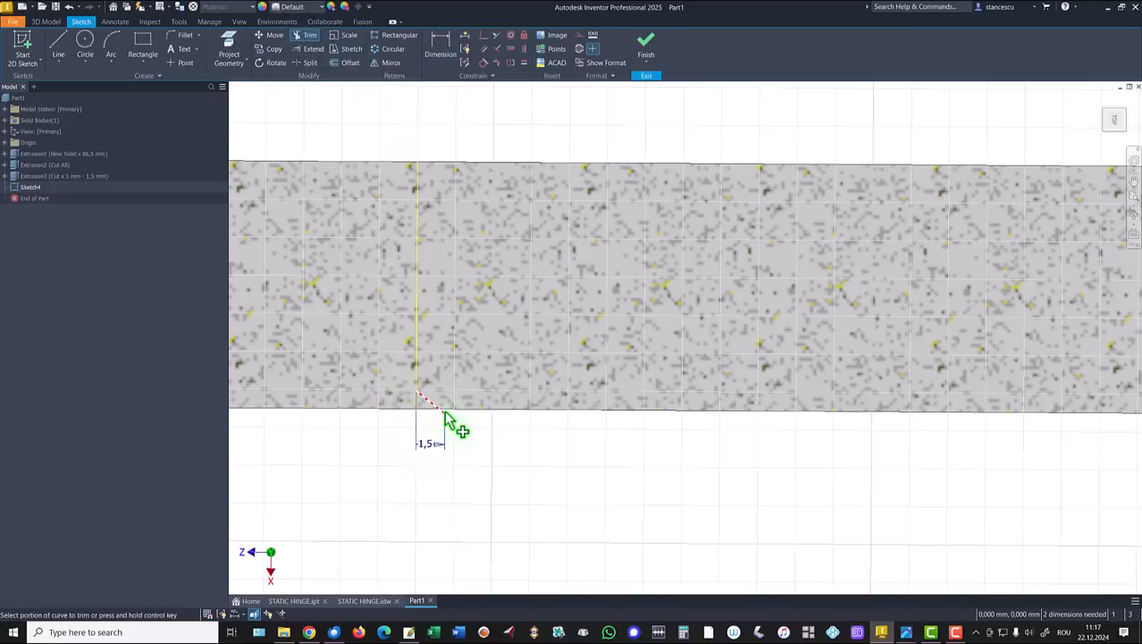
{"action": "left_click", "coordinate": [229, 45]}
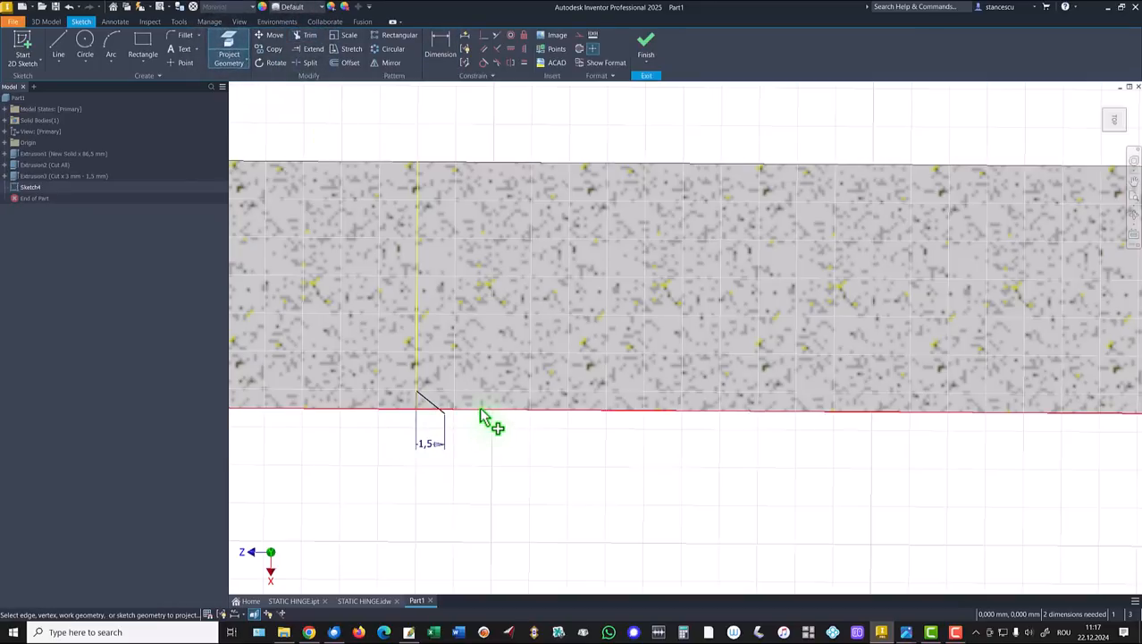
{"action": "left_click", "coordinate": [556, 498]}
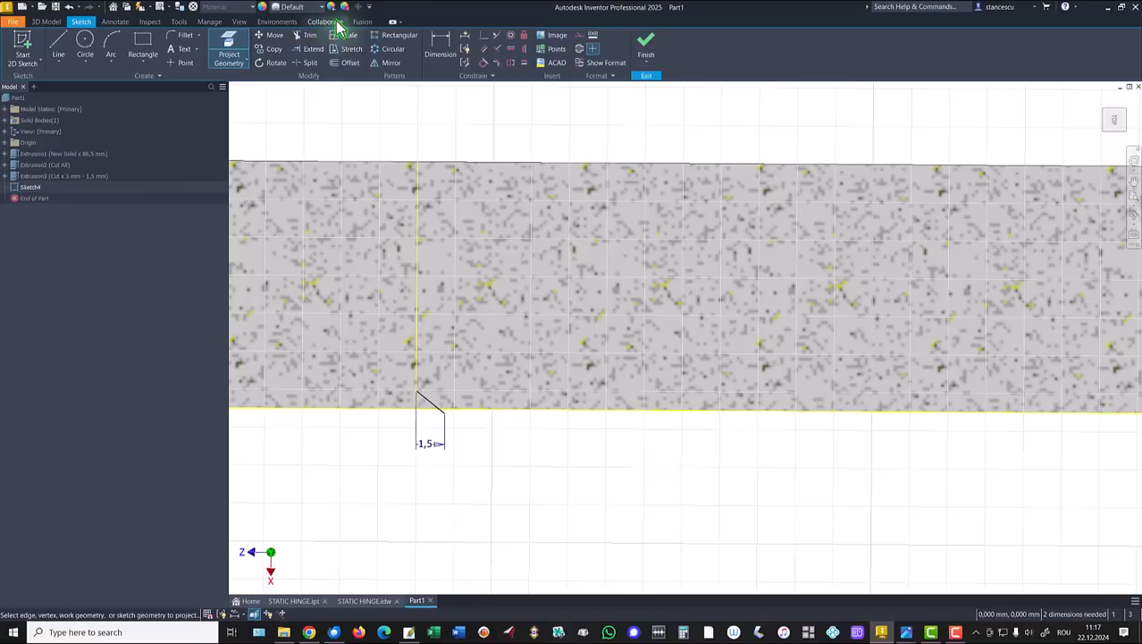
{"action": "left_click", "coordinate": [310, 36]}
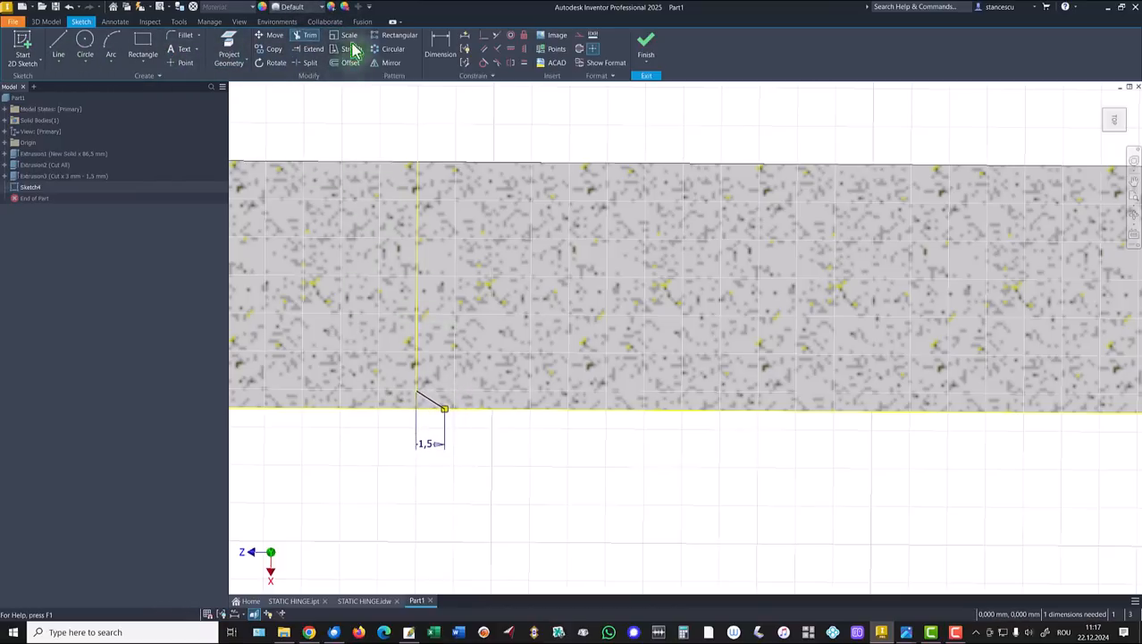
Set the angle between the slanted line and the projected side edge to 27,5 degrees
{"action": "left_click", "coordinate": [442, 43]}
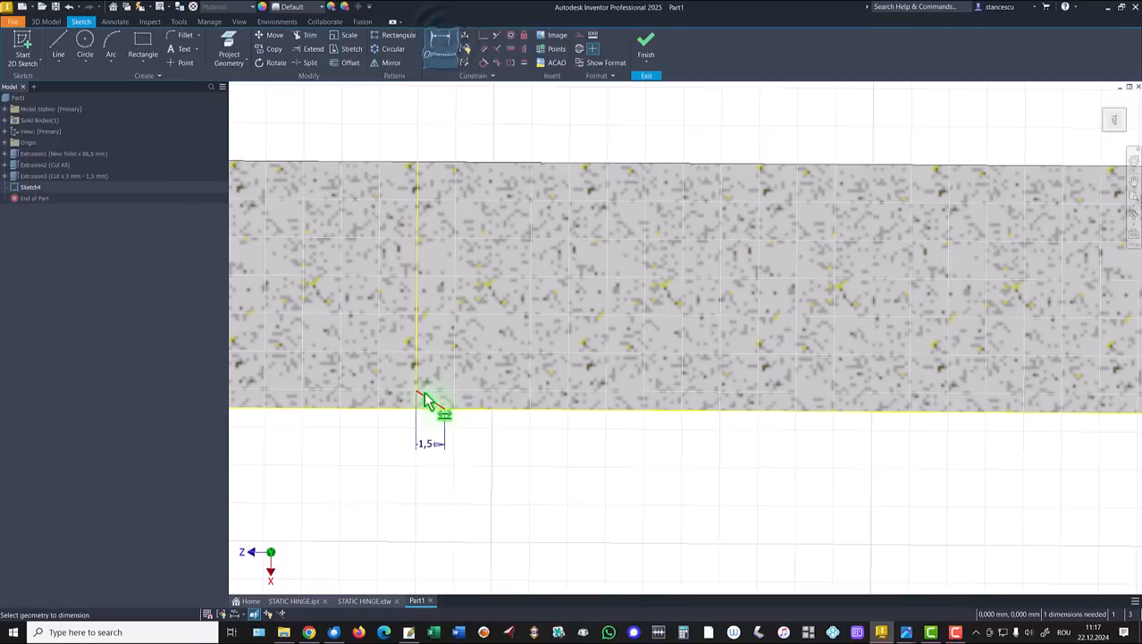
{"action": "left_click", "coordinate": [427, 398]}
{"action": "left_click", "coordinate": [483, 410]}
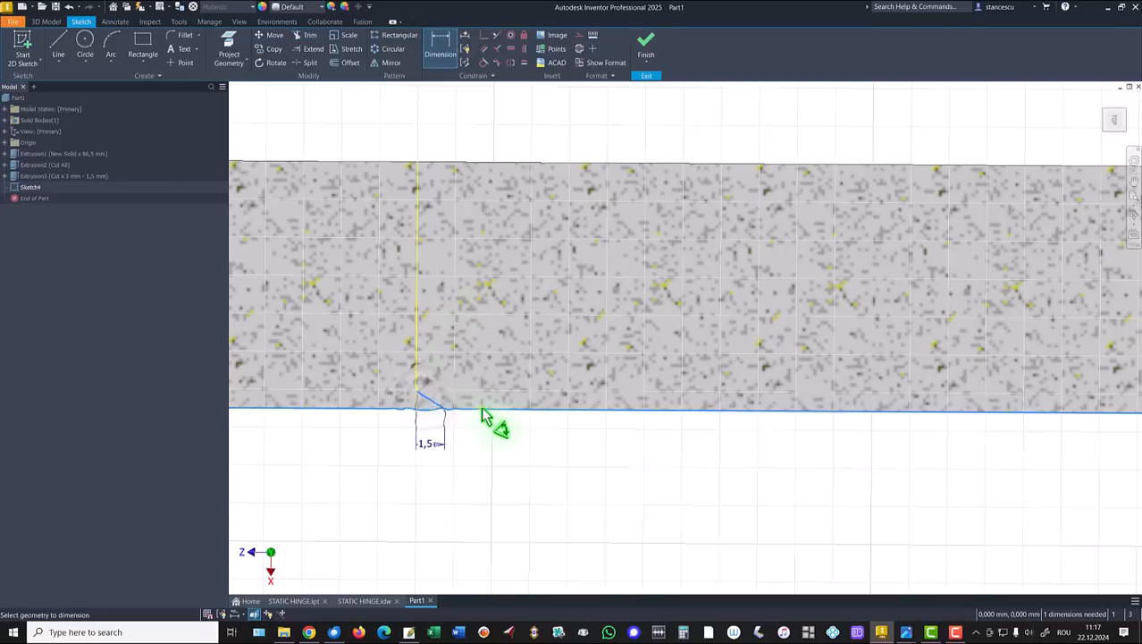
{"action": "left_click", "coordinate": [603, 476]}
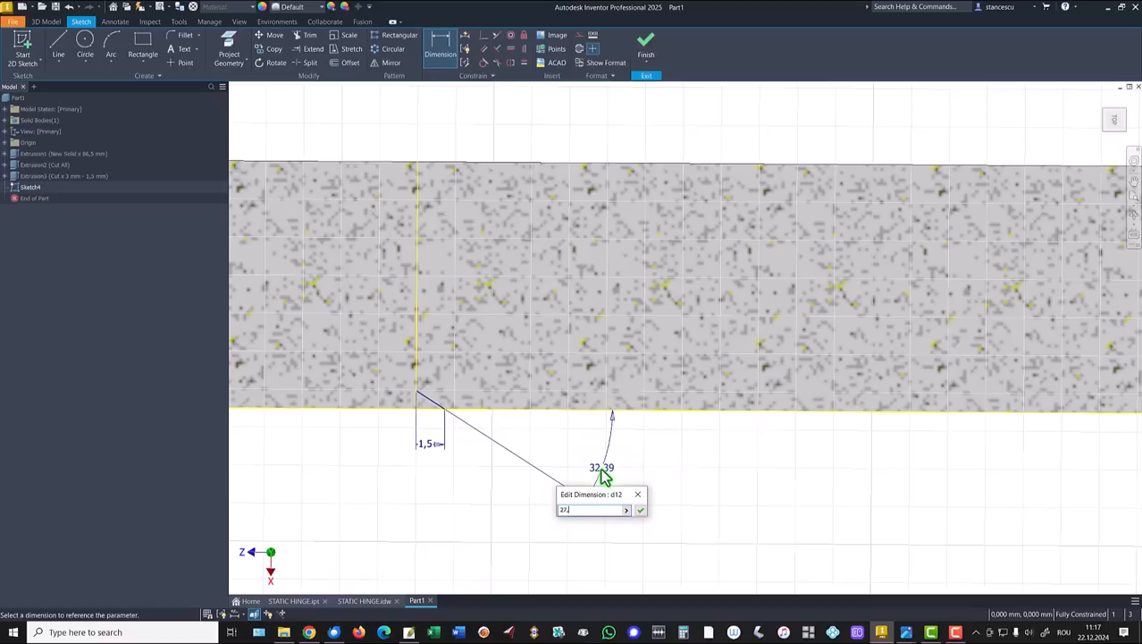
{"action": "key", "text": "Return"}
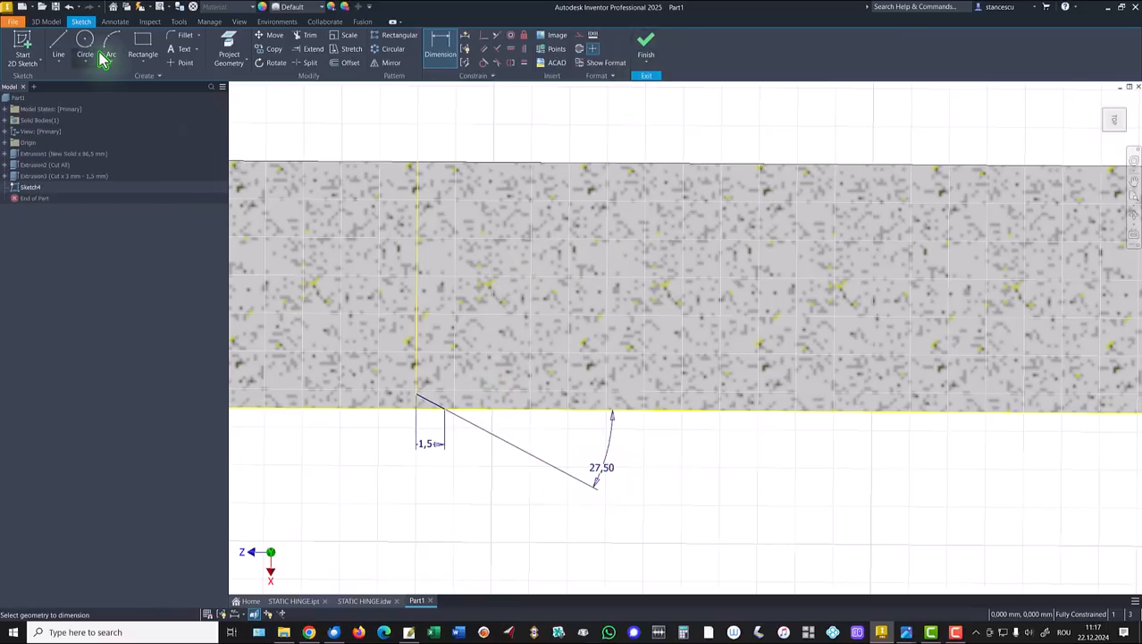
Close the small triangle with a line of about 0.8 mm and a 1,5 mm line along the side edge, and finish the sketch
{"action": "left_click", "coordinate": [58, 45]}
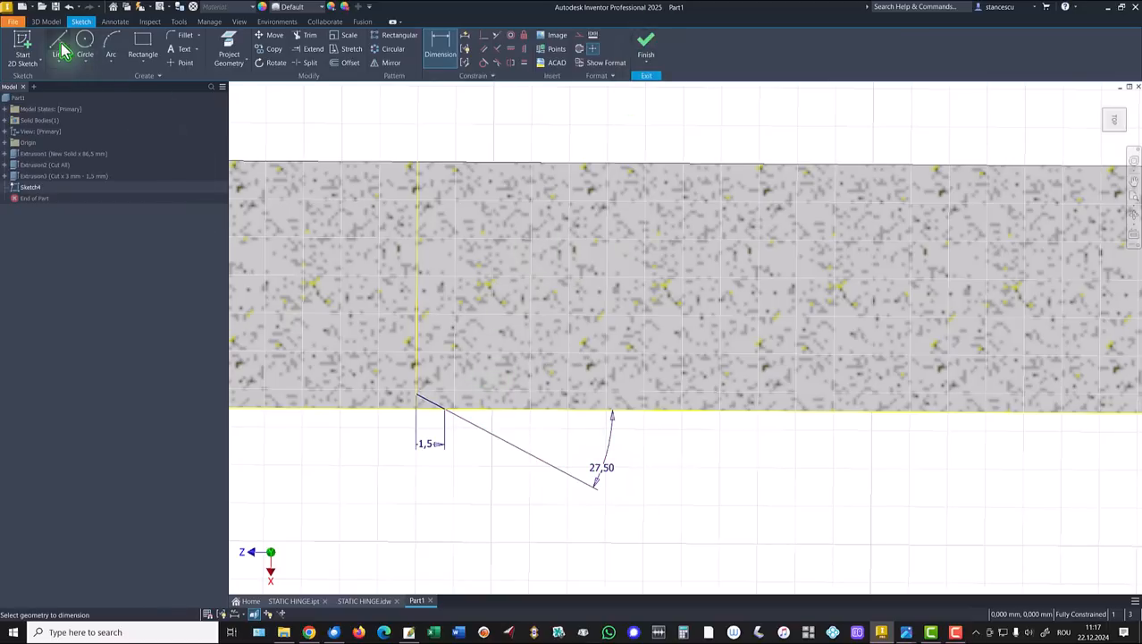
{"action": "left_click", "coordinate": [416, 410]}
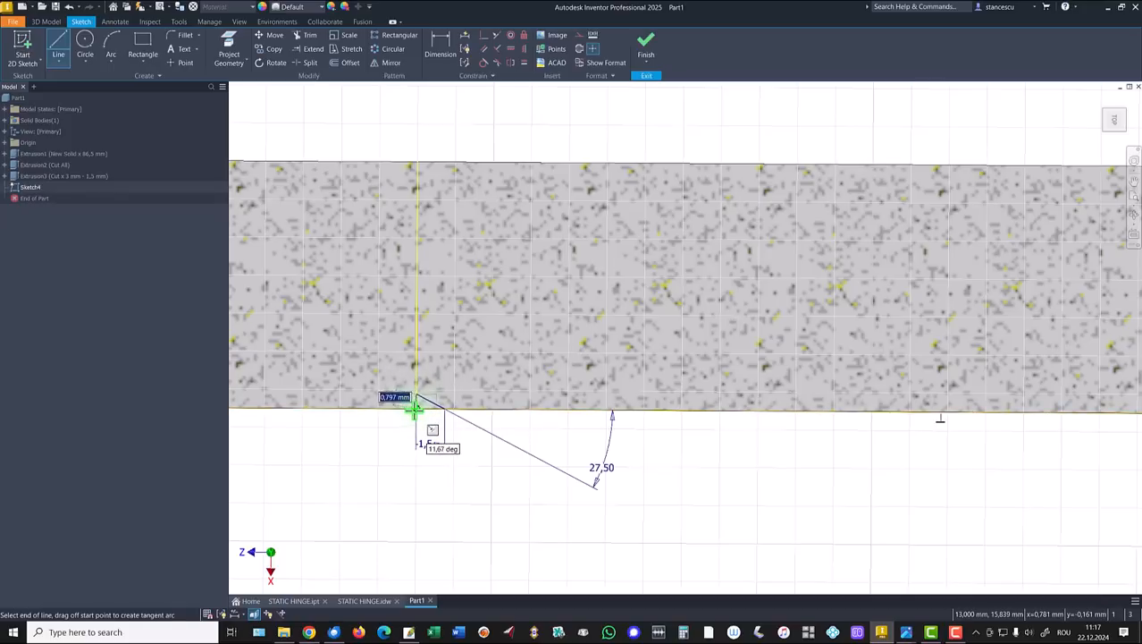
{"action": "left_click", "coordinate": [416, 408]}
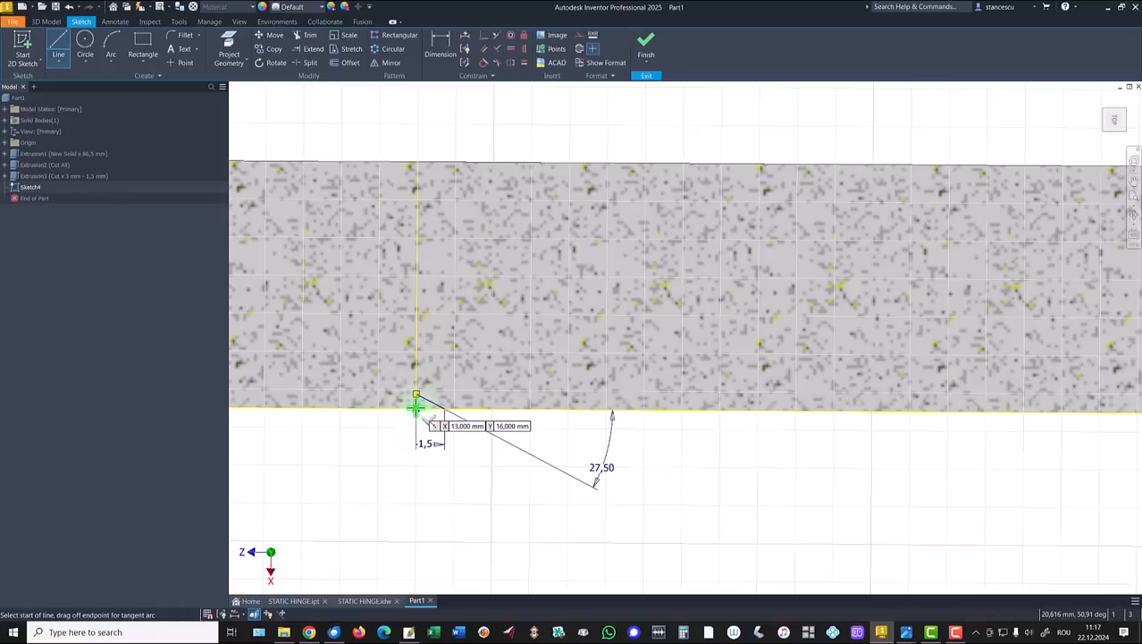
{"action": "left_click", "coordinate": [416, 409]}
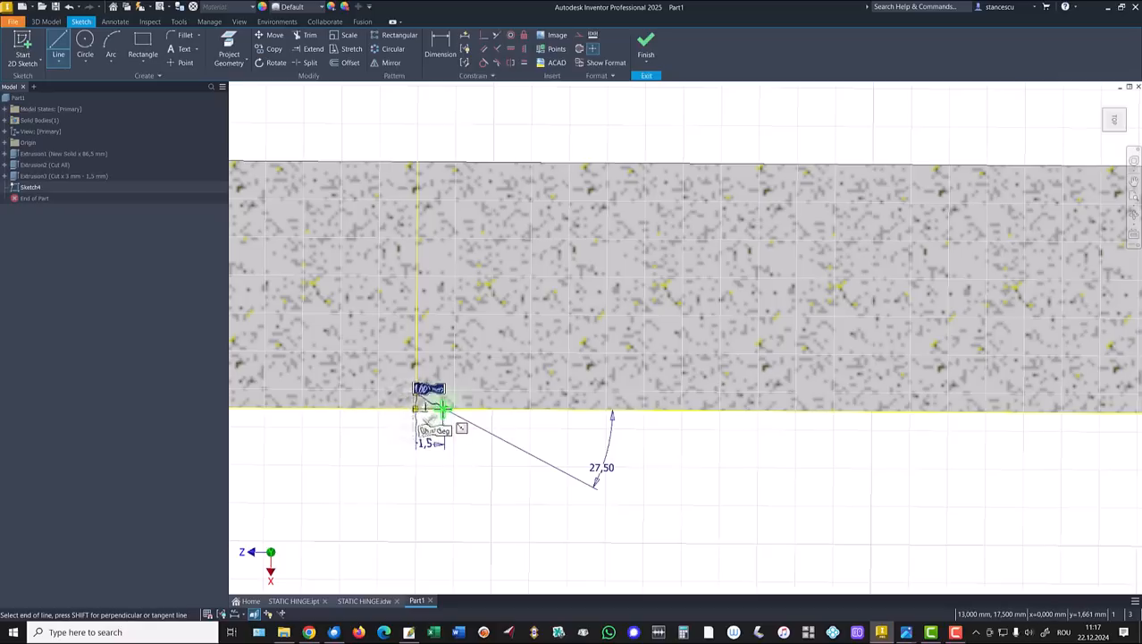
{"action": "left_click", "coordinate": [443, 409]}
{"action": "key", "text": "Escape"}
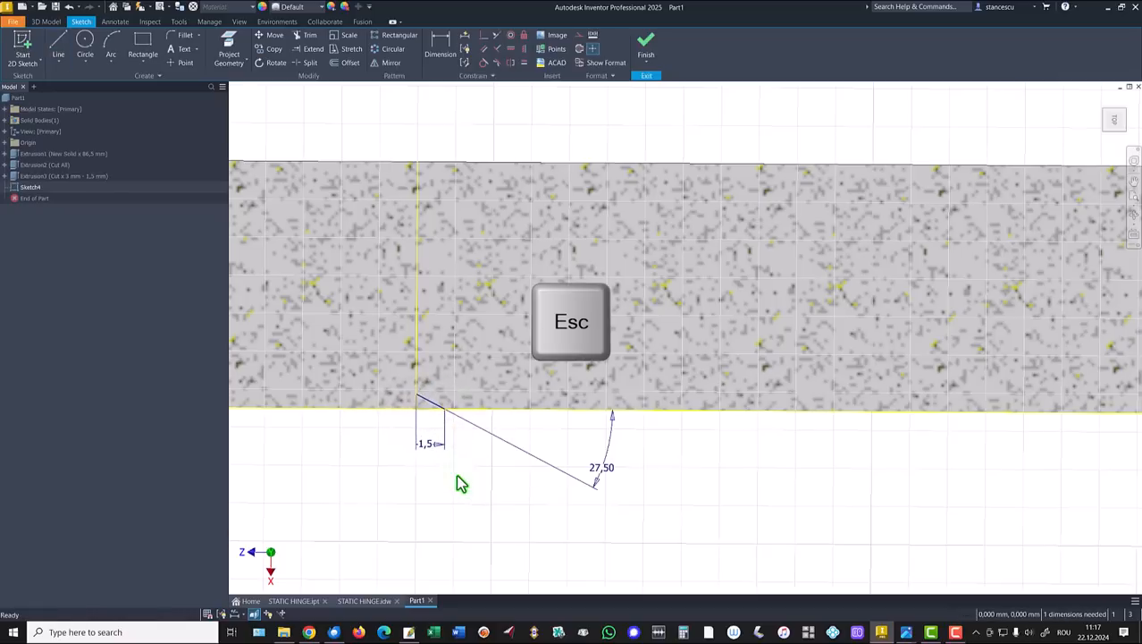
{"action": "left_click", "coordinate": [645, 46]}
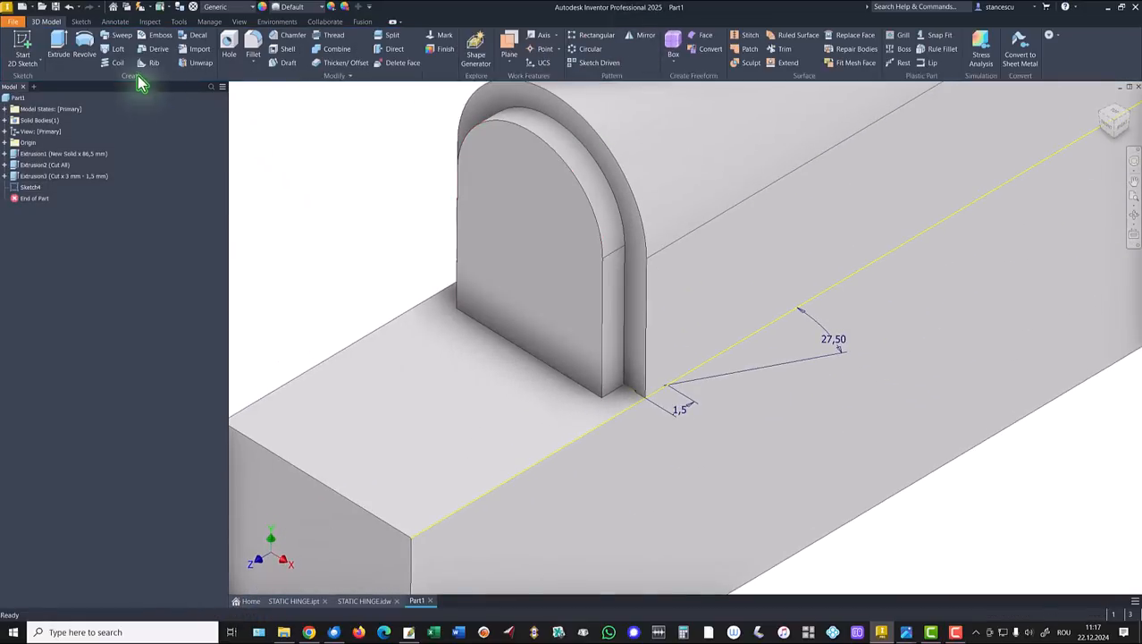
Sweep the triangle as a cut along the three curves of the body's arch edge and show the whole part in isometric view
{"action": "left_click", "coordinate": [119, 37]}
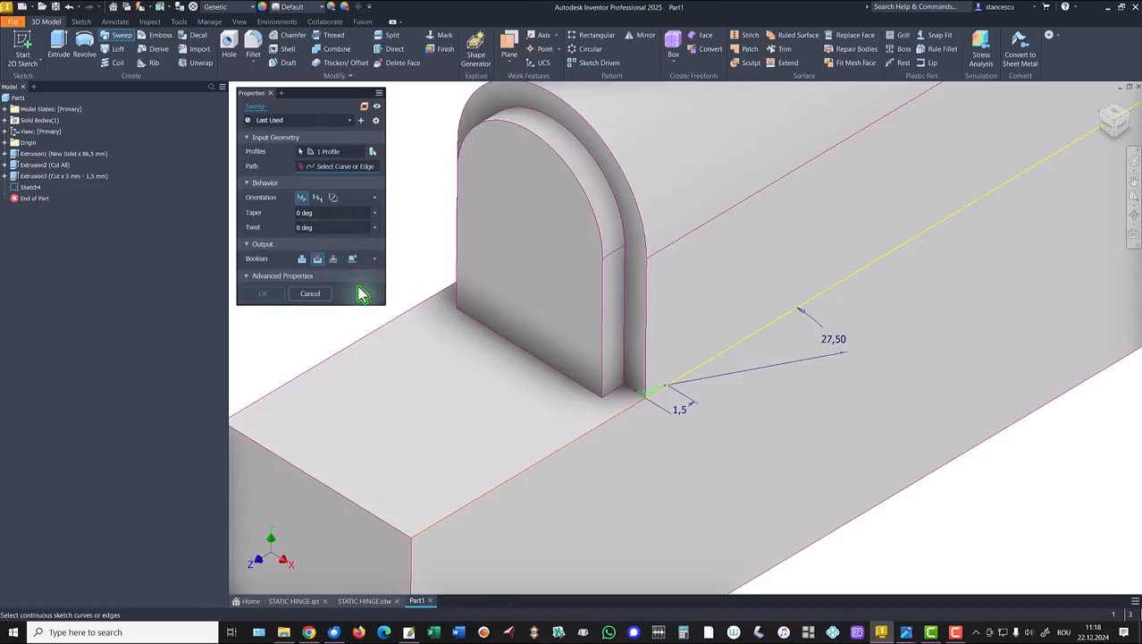
{"action": "left_click", "coordinate": [649, 348]}
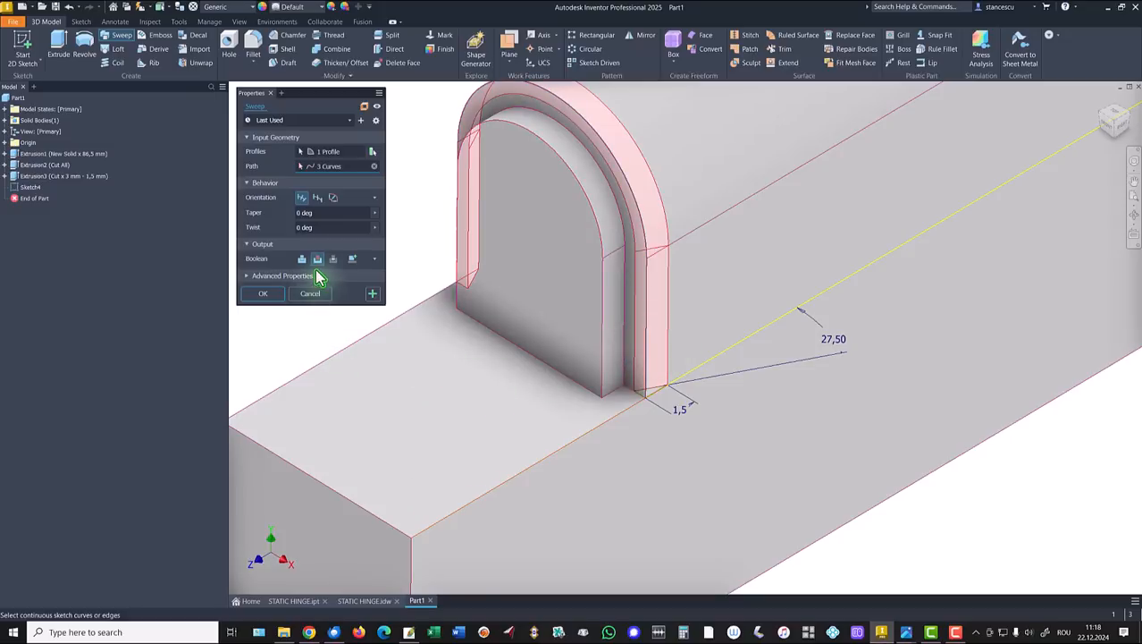
{"action": "left_click", "coordinate": [266, 297]}
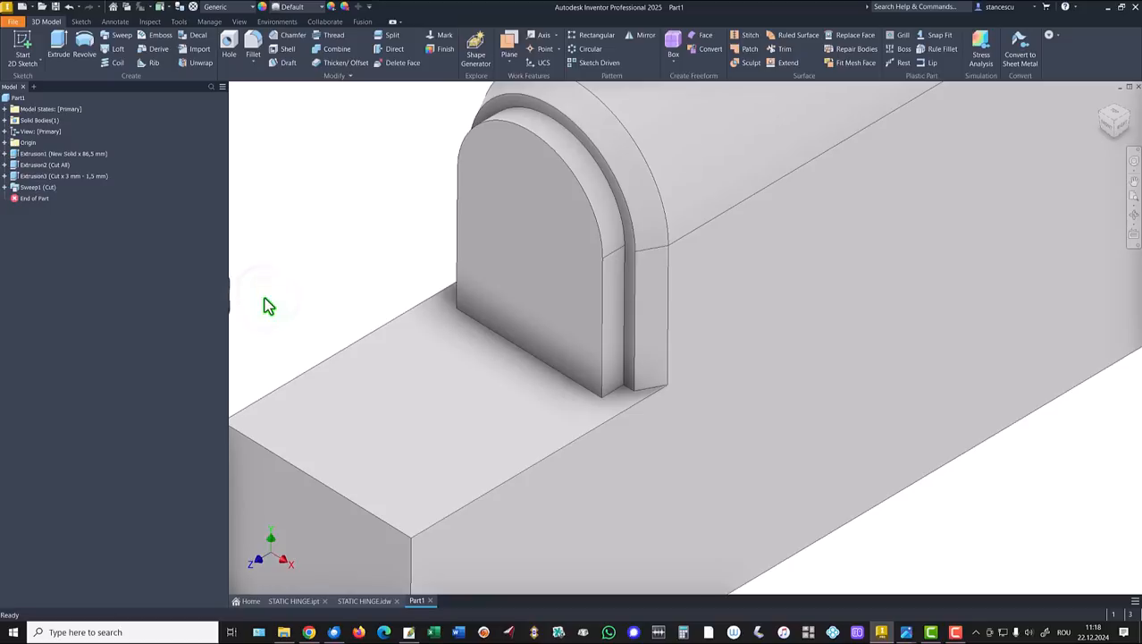
{"action": "key", "text": "F6"}
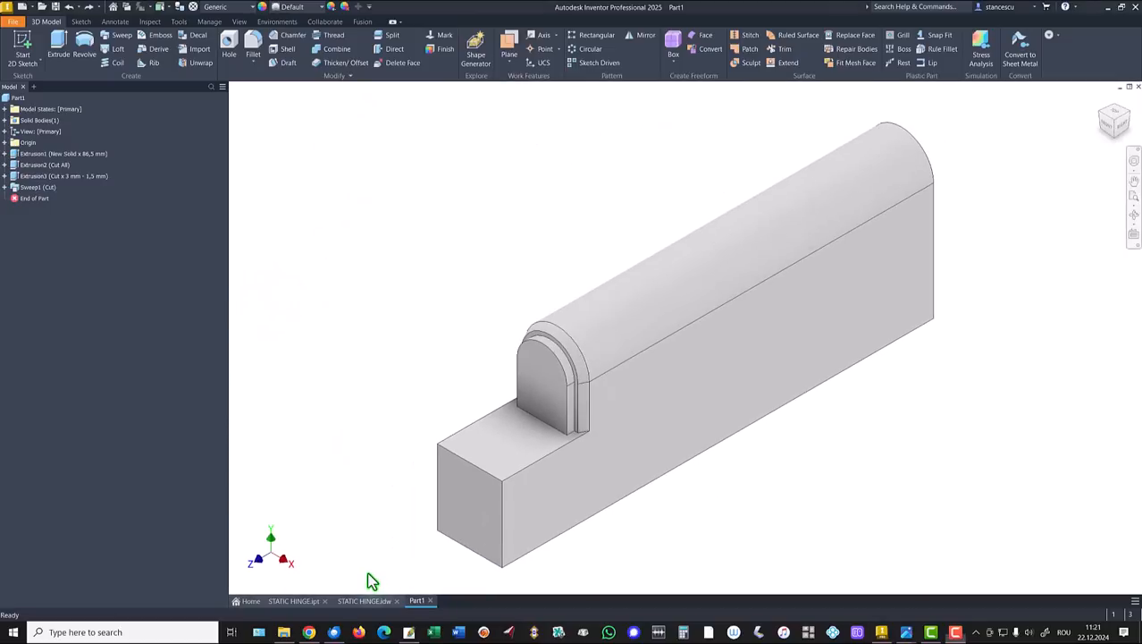
Consult the STATIC HINGE.idw drawing, return to Part1 and start a sketch on the large flat side face opposite the angled-edge sketch
{"action": "left_click", "coordinate": [365, 601]}
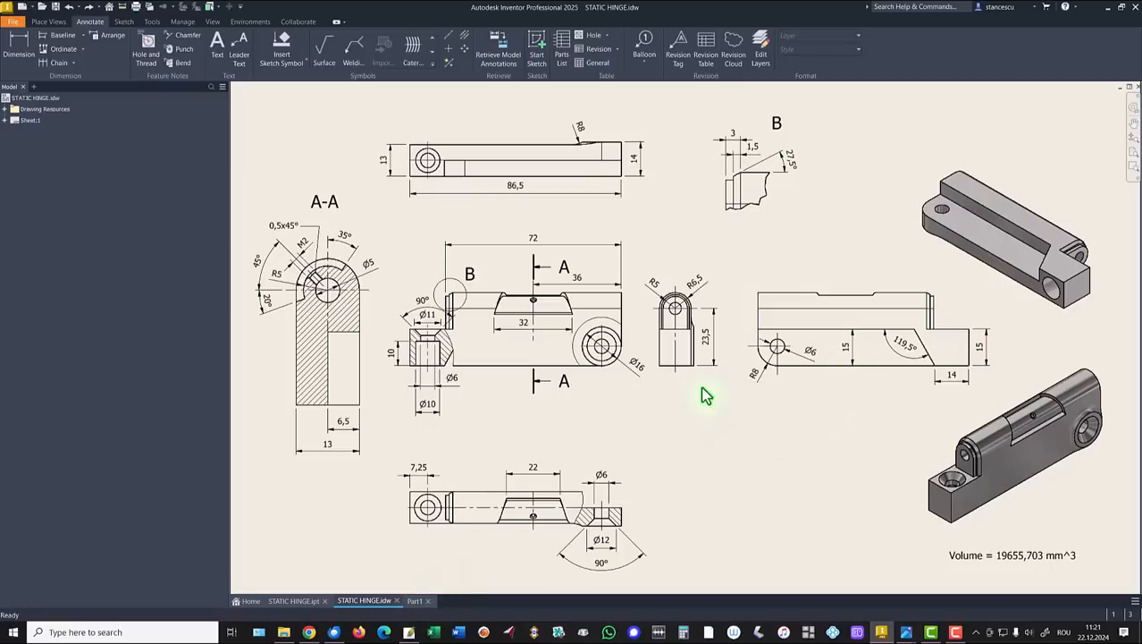
{"action": "left_click", "coordinate": [345, 427]}
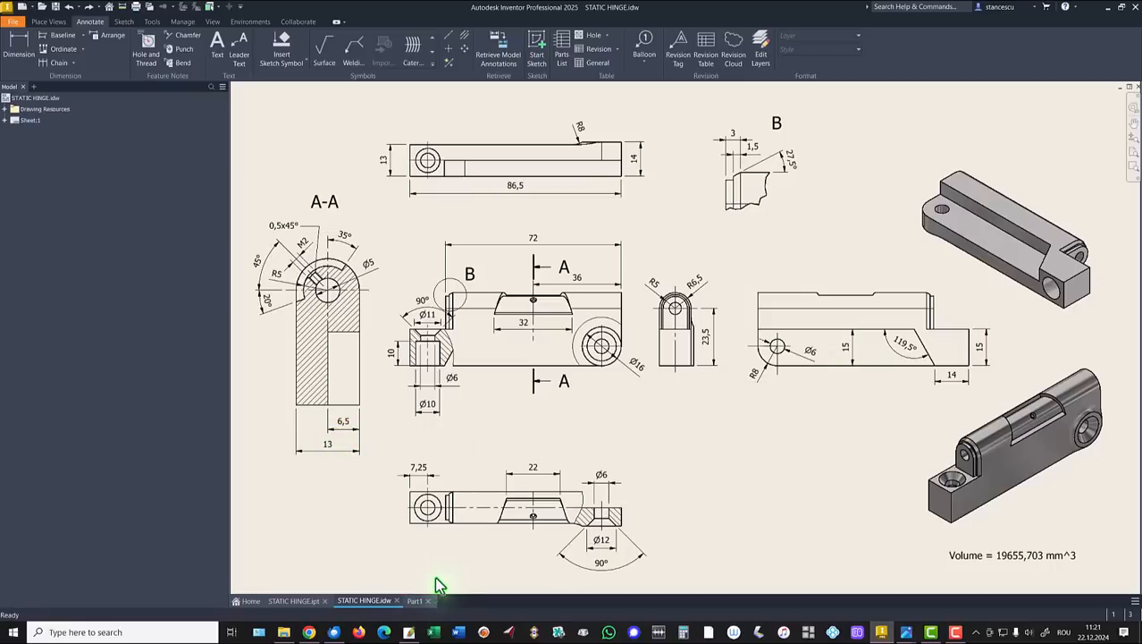
{"action": "left_click", "coordinate": [411, 601]}
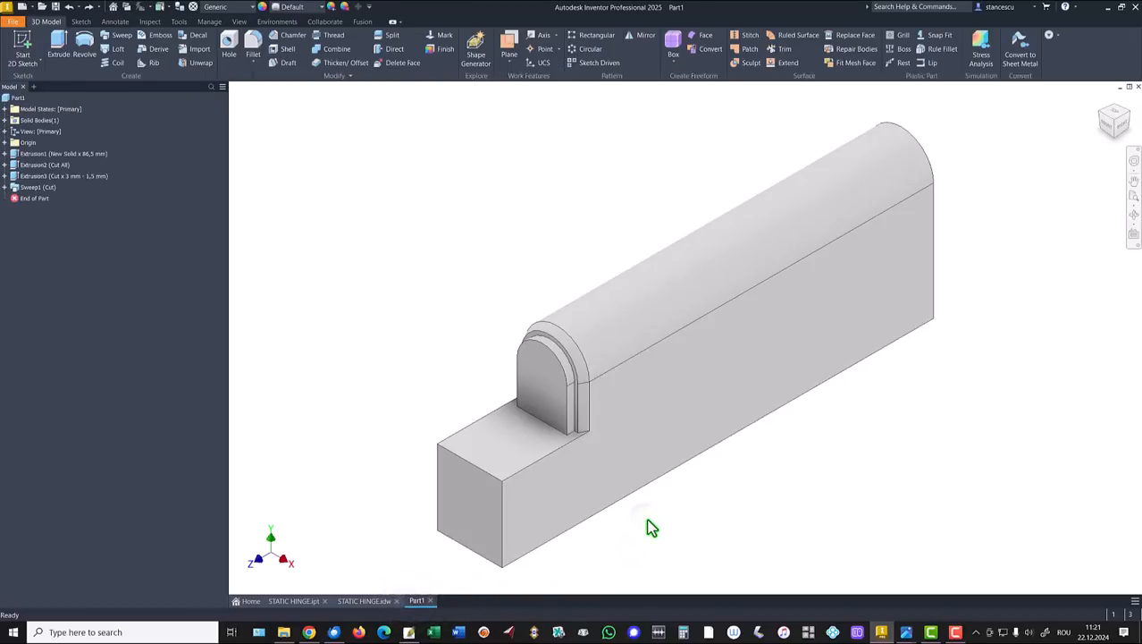
{"action": "middle_click_drag", "start_coordinate": [648, 521], "coordinate": [729, 418], "text": "shift"}
{"action": "left_click", "coordinate": [728, 415]}
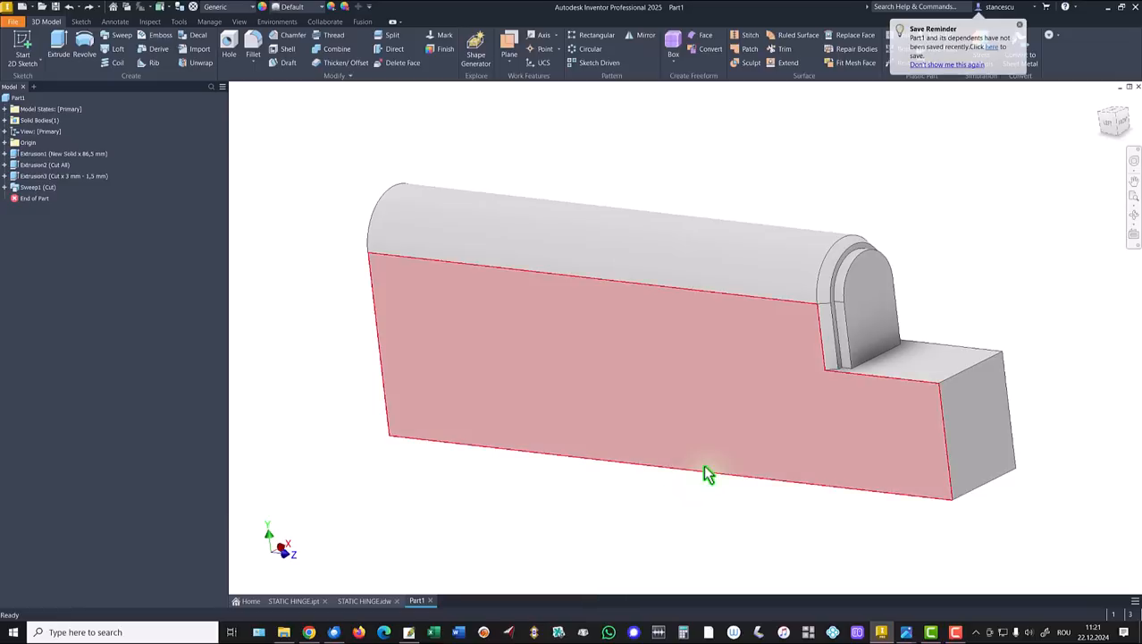
{"action": "left_click", "coordinate": [703, 464]}
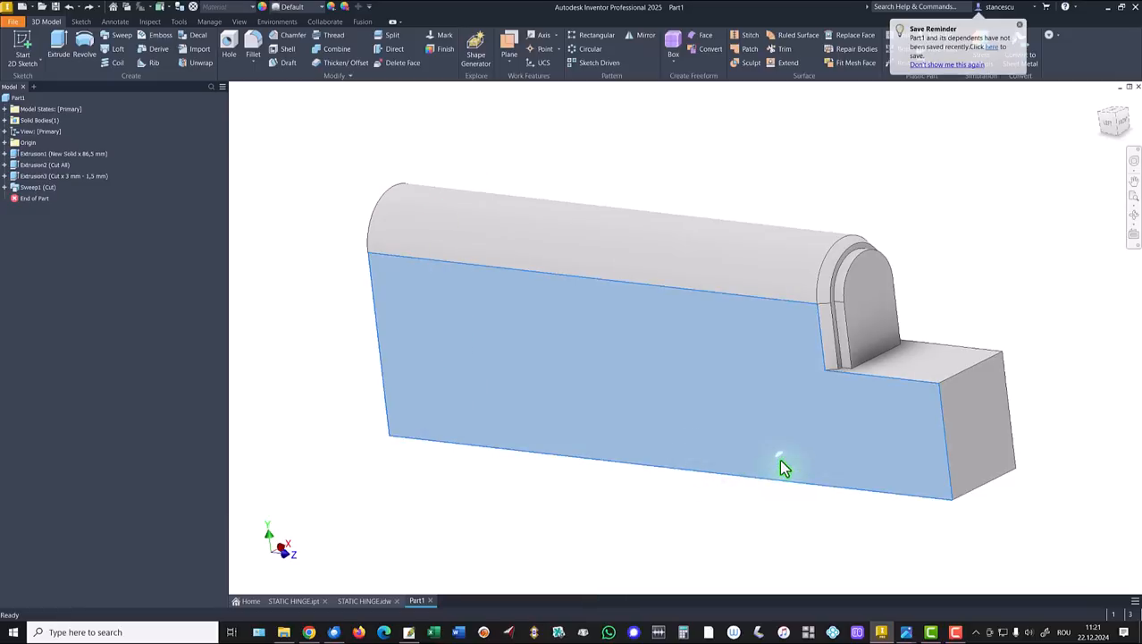
{"action": "key", "text": "Home"}
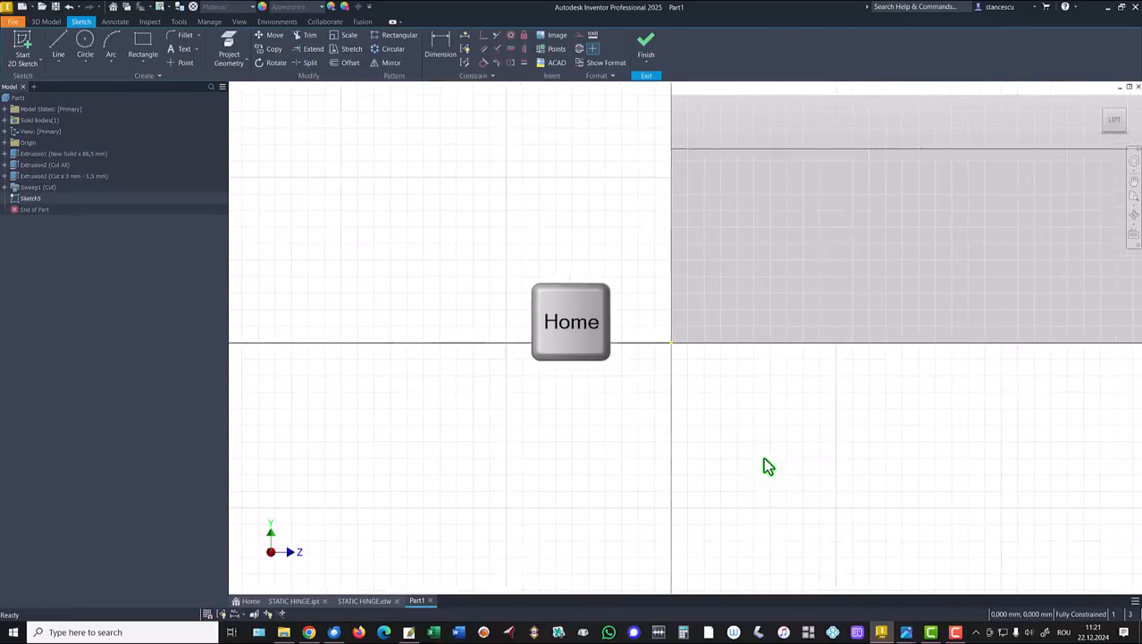
Draw a horizontal line about 52 mm long from the end edge, about 16 mm above the base, and a slanted 19 mm line to the base edge
{"action": "left_click", "coordinate": [65, 46]}
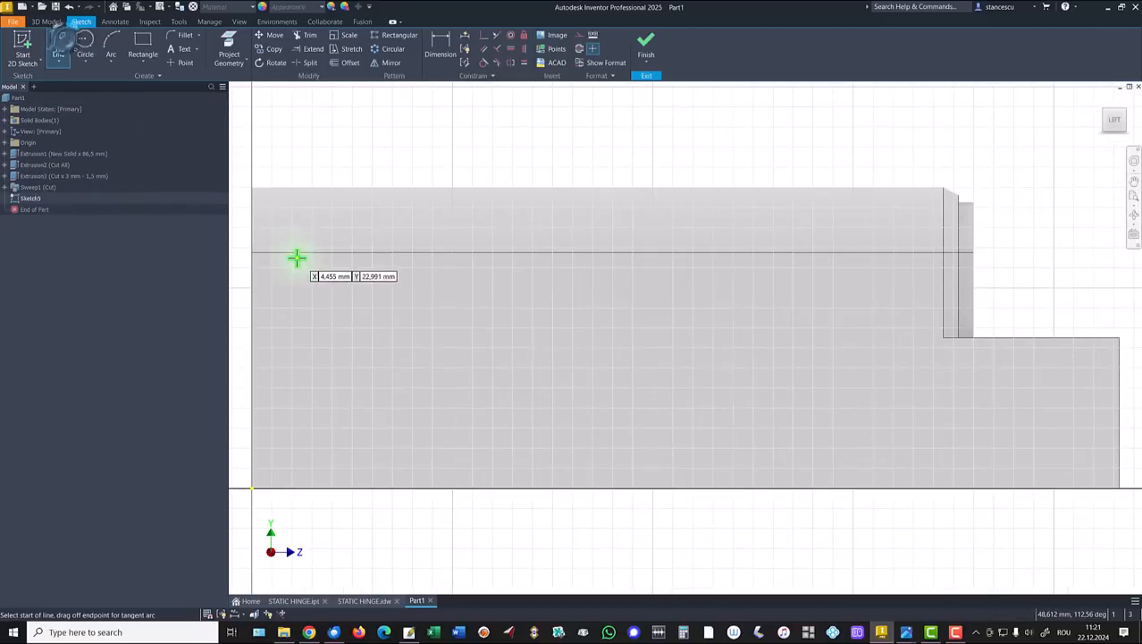
{"action": "left_click", "coordinate": [252, 325]}
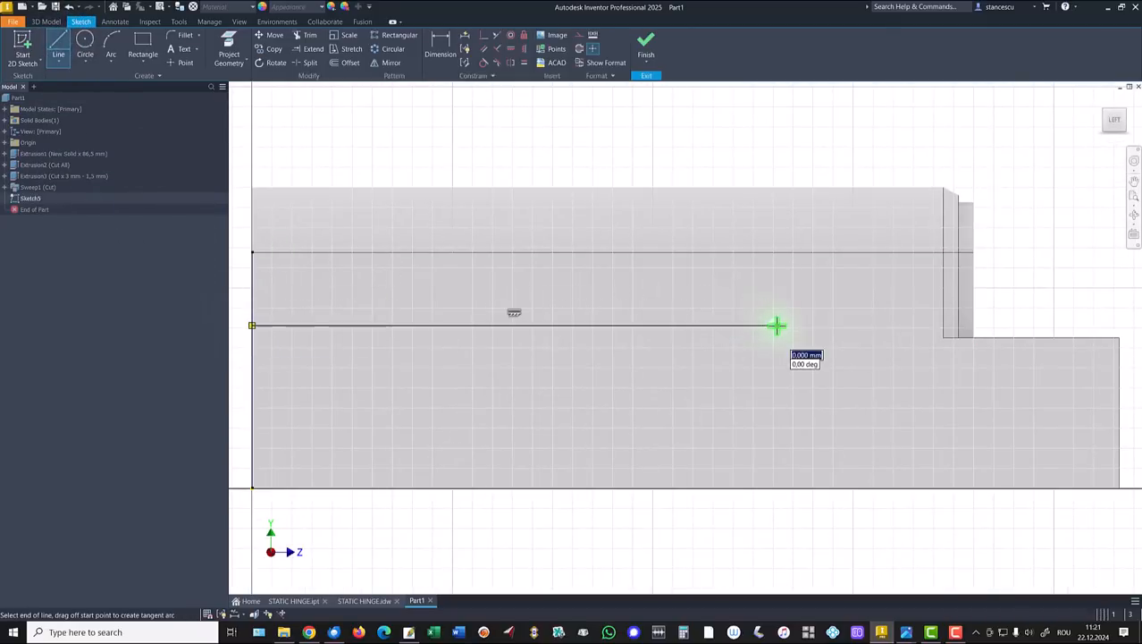
{"action": "left_click", "coordinate": [777, 325]}
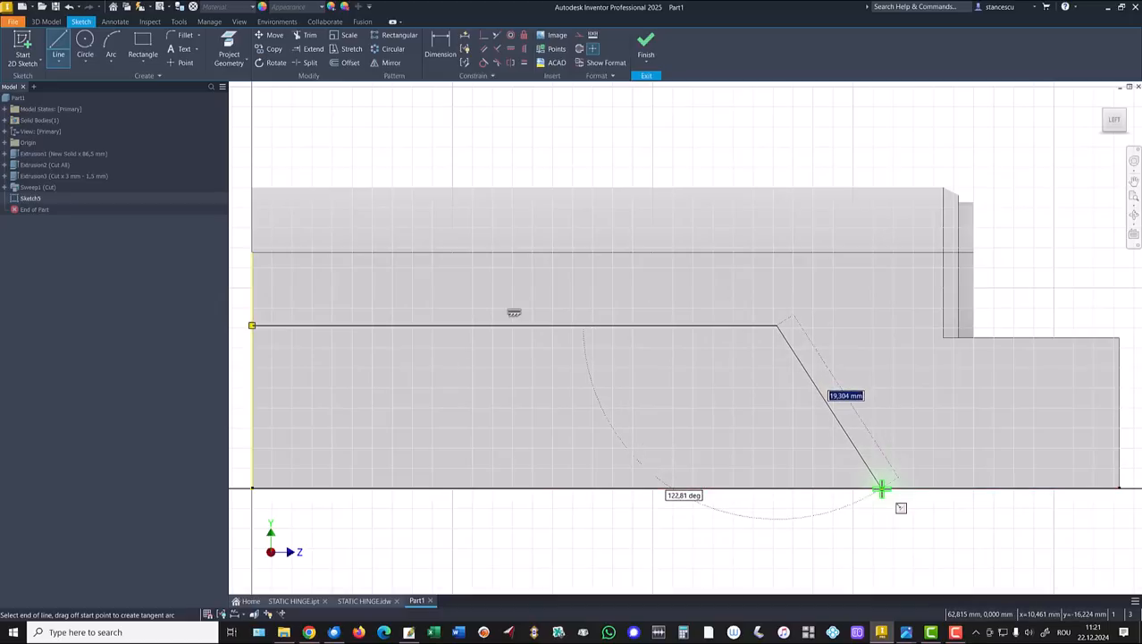
{"action": "left_click", "coordinate": [881, 488]}
{"action": "key", "text": "Escape"}
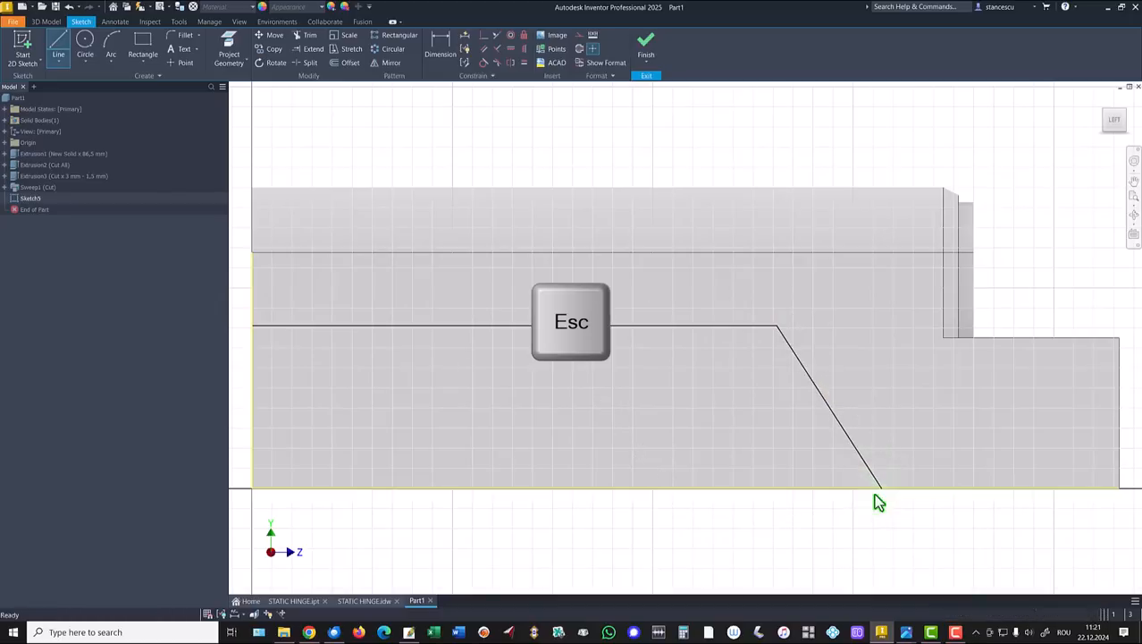
Dimension the angle between the horizontal line and the slanted line and set it to 119,5 degrees
{"action": "left_click", "coordinate": [440, 45]}
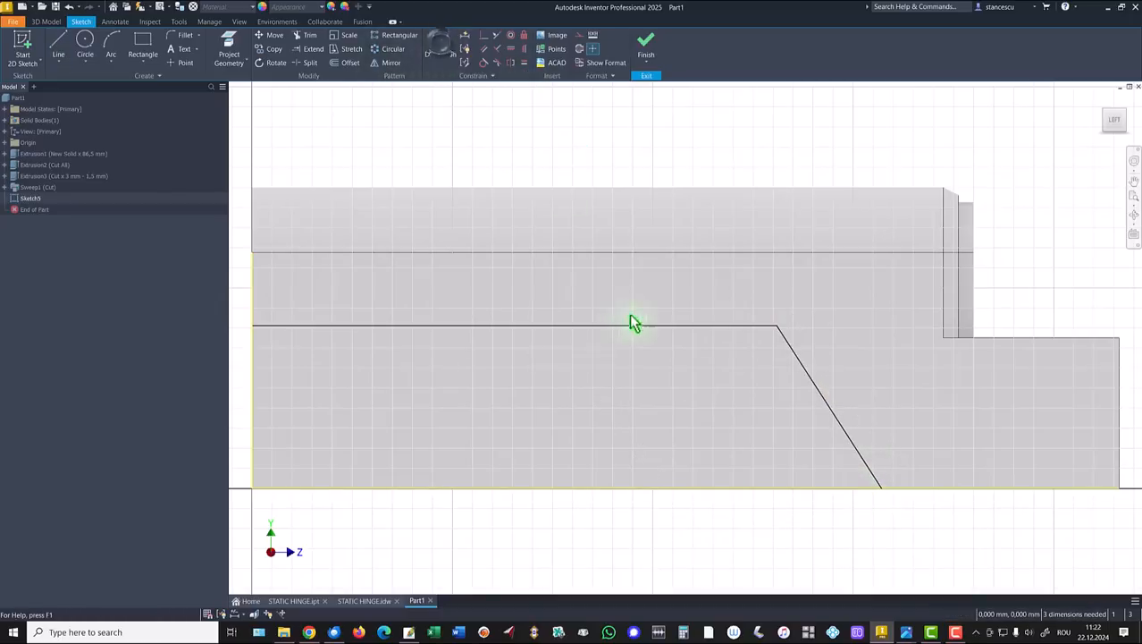
{"action": "left_click", "coordinate": [740, 333]}
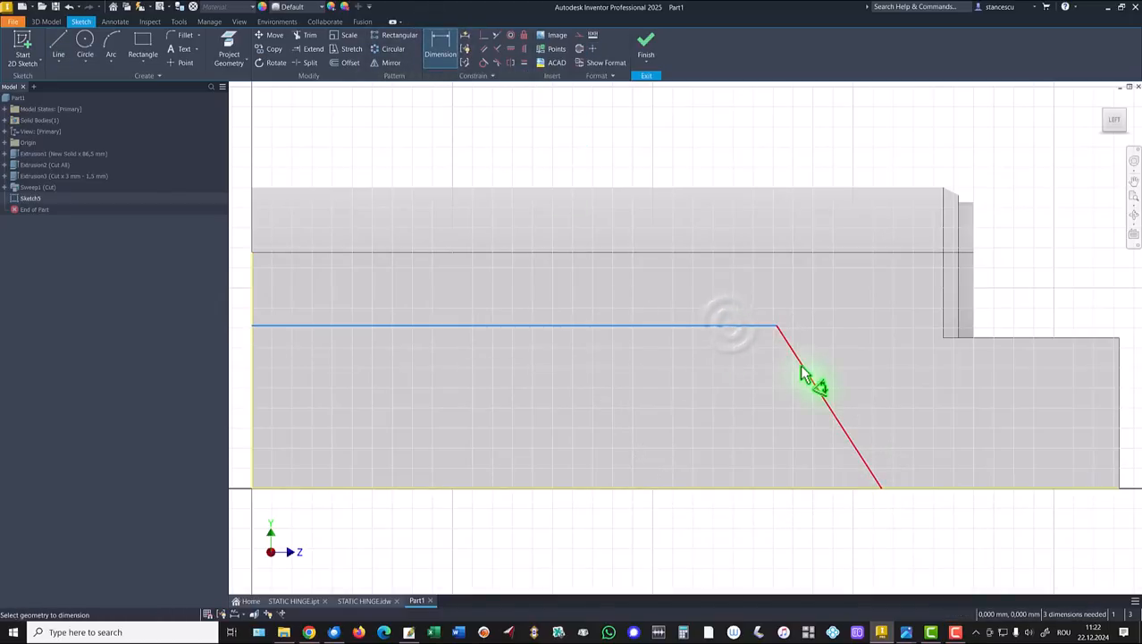
{"action": "left_click", "coordinate": [809, 377]}
{"action": "left_click", "coordinate": [747, 405]}
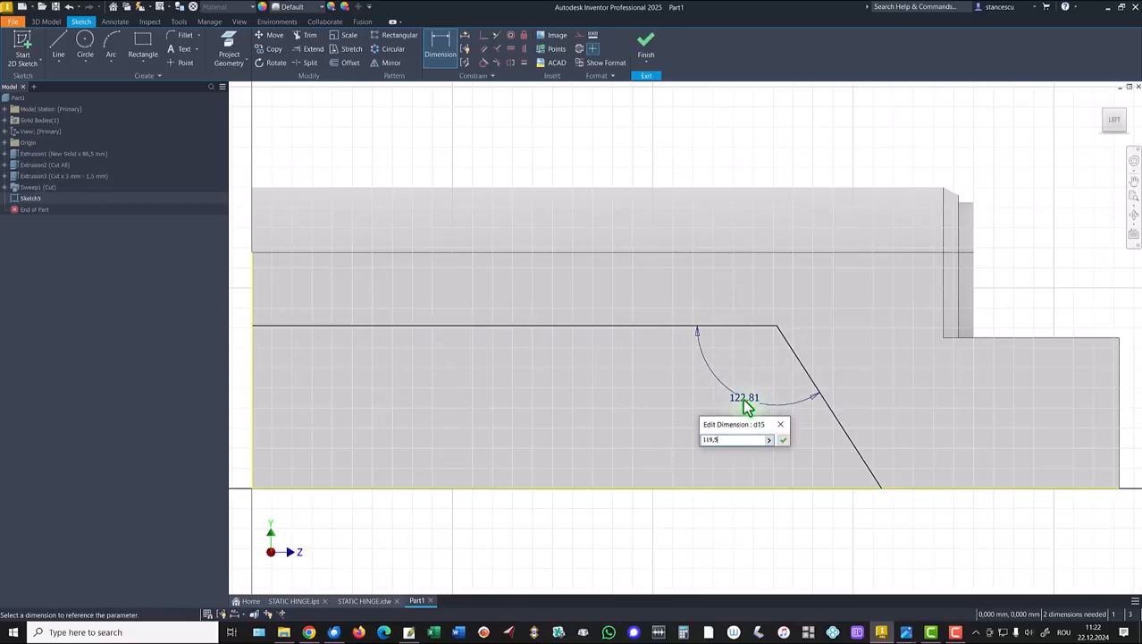
{"action": "left_click", "coordinate": [783, 440]}
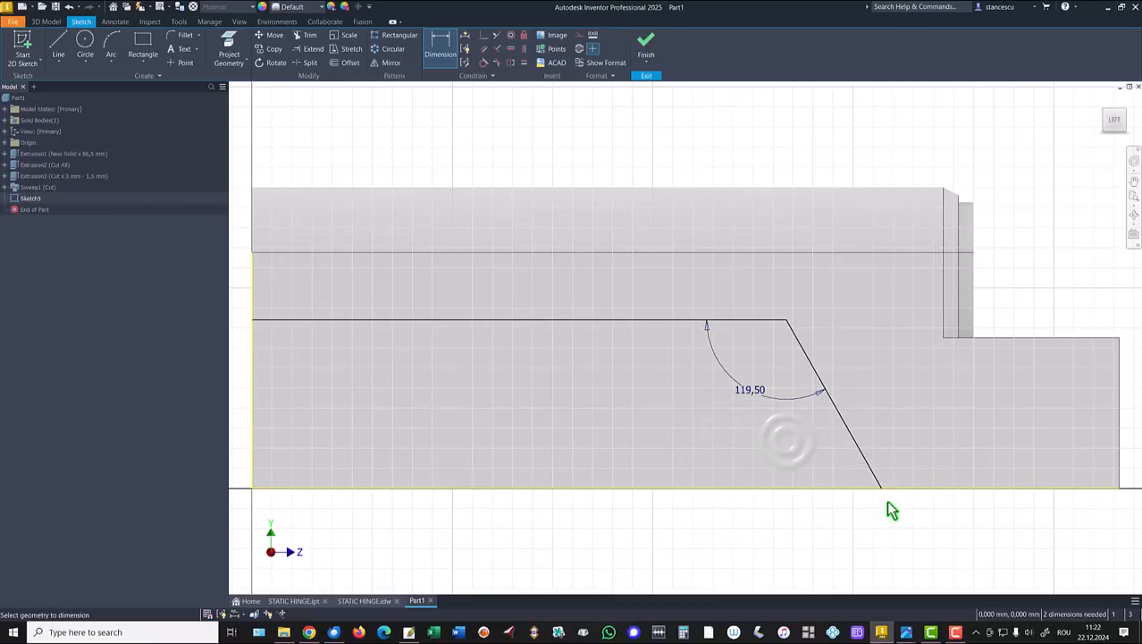
Dimension the slanted line's lower endpoint 14 mm from the vertical end edge on the stepped side
{"action": "left_click", "coordinate": [1121, 481]}
{"action": "left_click", "coordinate": [1018, 529]}
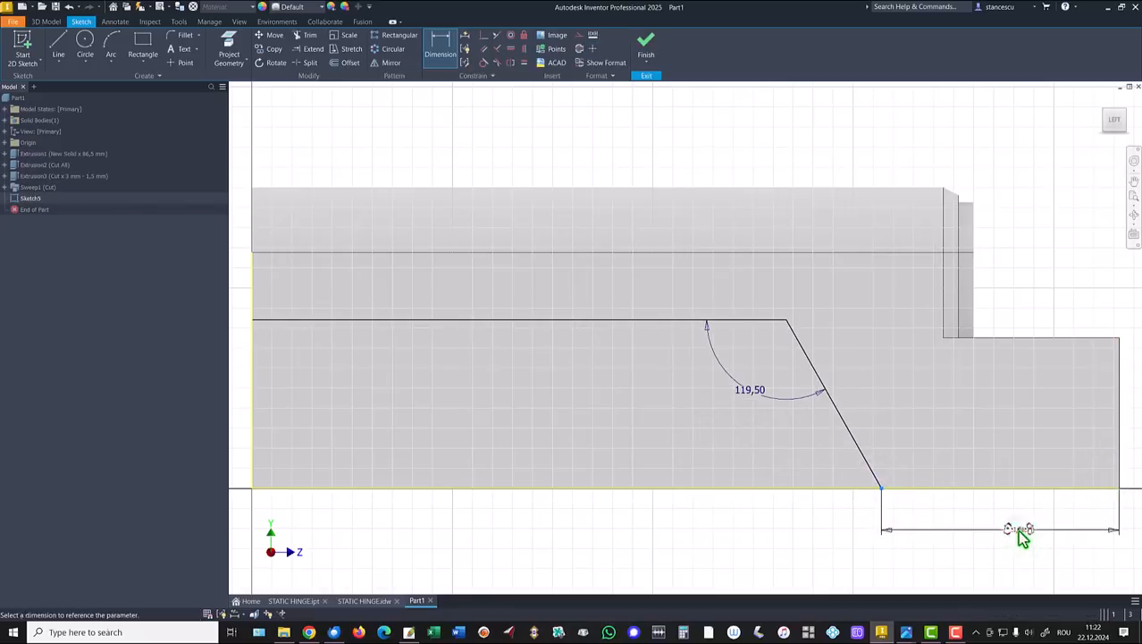
{"action": "type", "text": "14"}
{"action": "key", "text": "Return"}
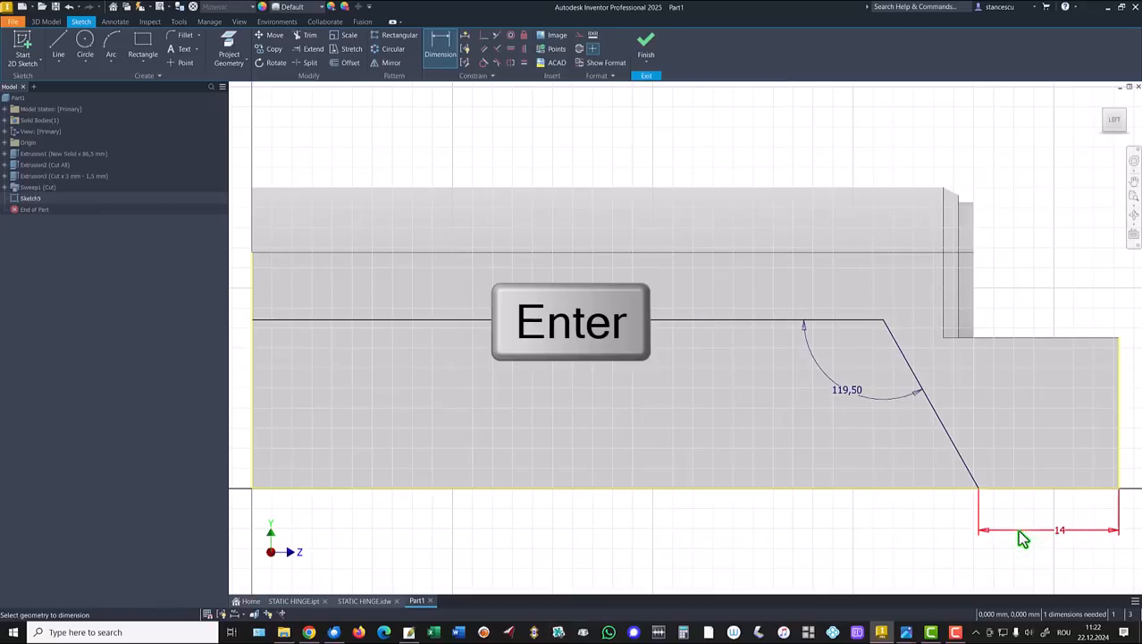
Dimension the horizontal line 15 mm above the base edge and finish the sketch
{"action": "left_click", "coordinate": [388, 320]}
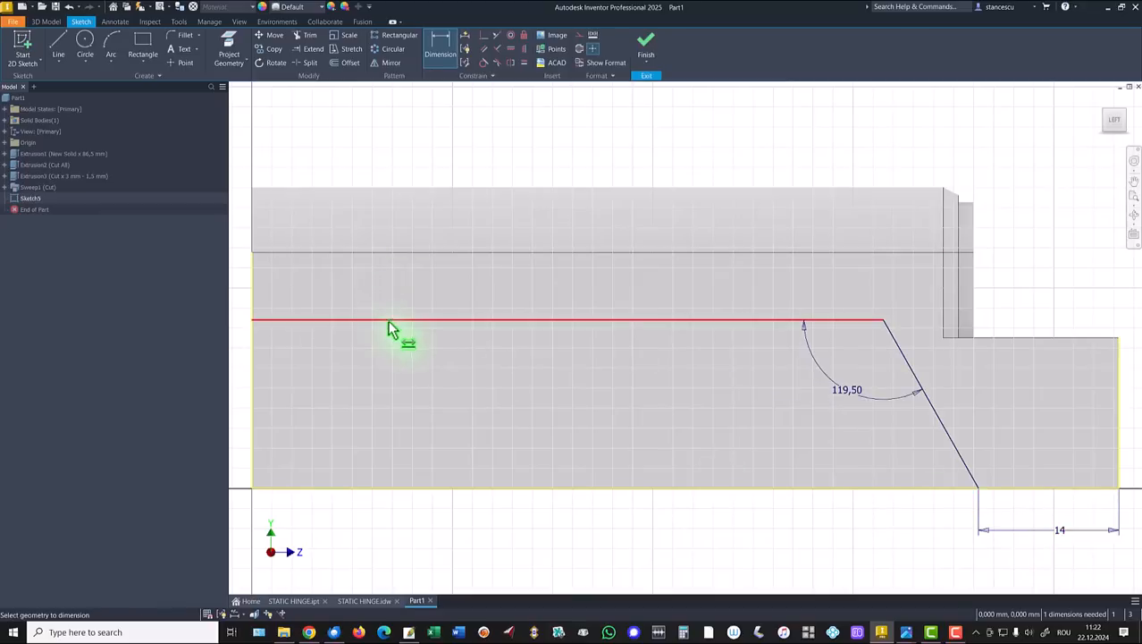
{"action": "left_click", "coordinate": [381, 488]}
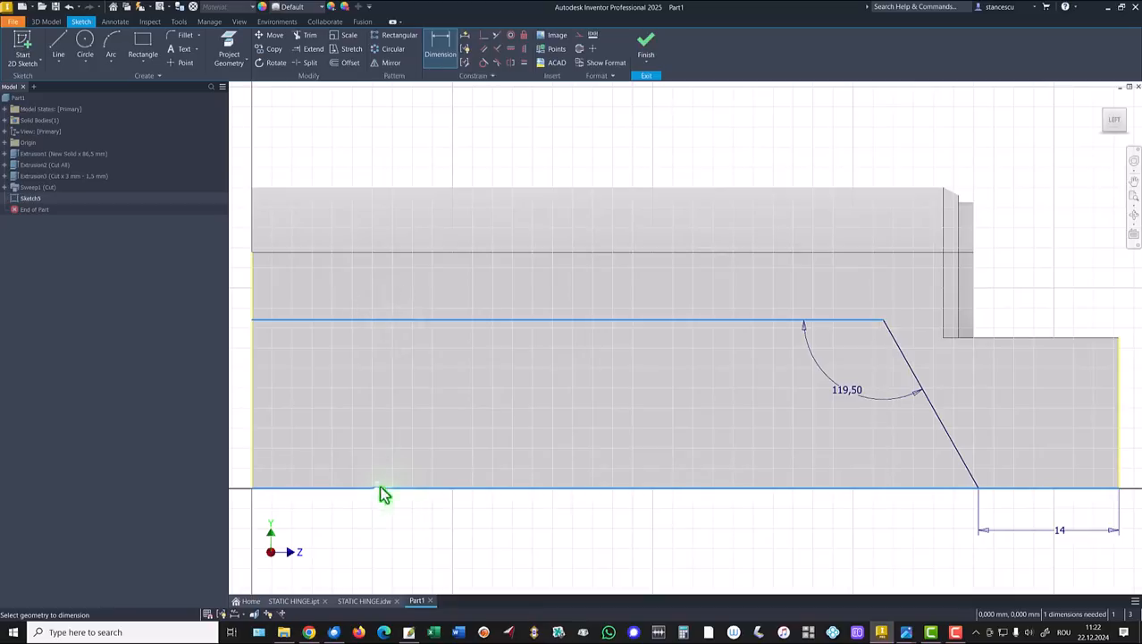
{"action": "left_click", "coordinate": [399, 431]}
{"action": "type", "text": "15"}
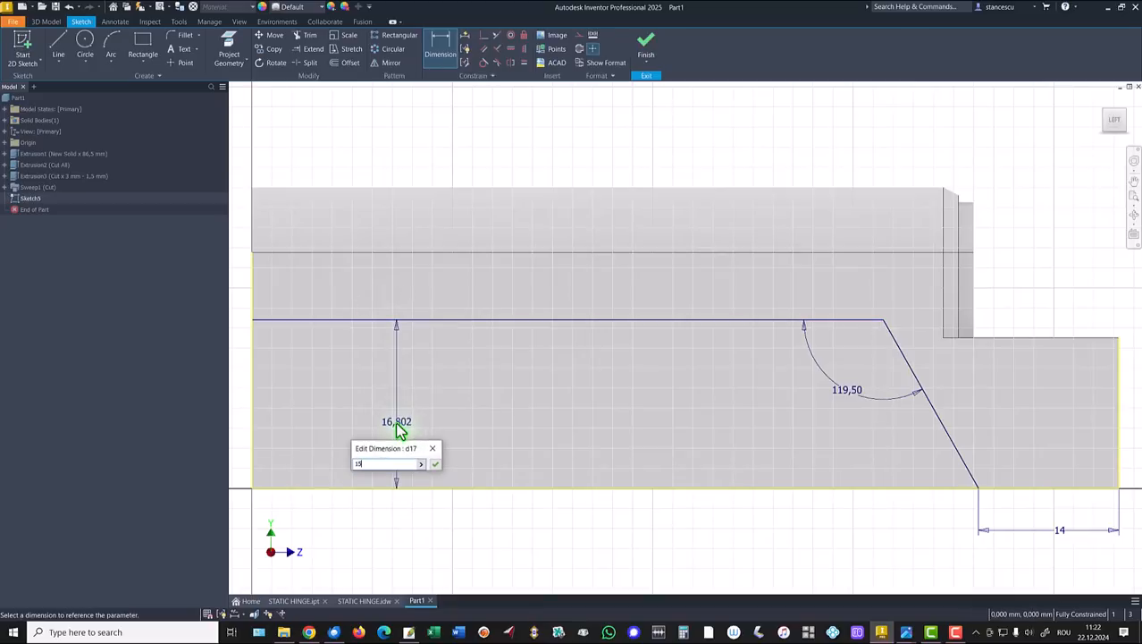
{"action": "key", "text": "Return"}
{"action": "left_click", "coordinate": [643, 49]}
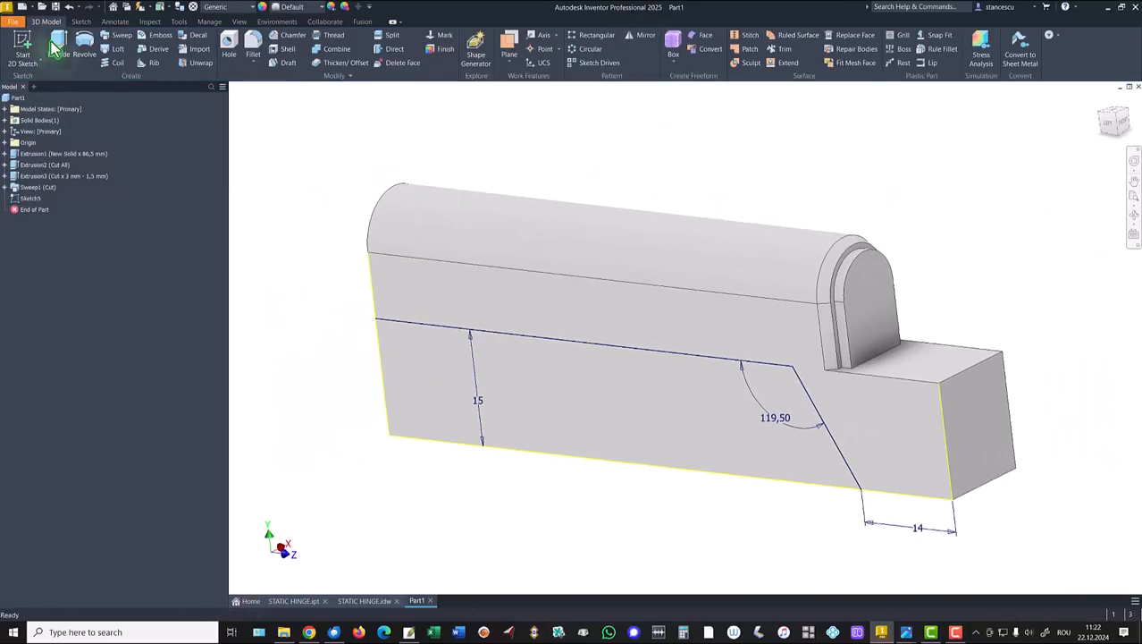
Extrude the trapezoidal side profile as a cut 6,5 mm into the body and show the part in isometric view
{"action": "left_click", "coordinate": [58, 42]}
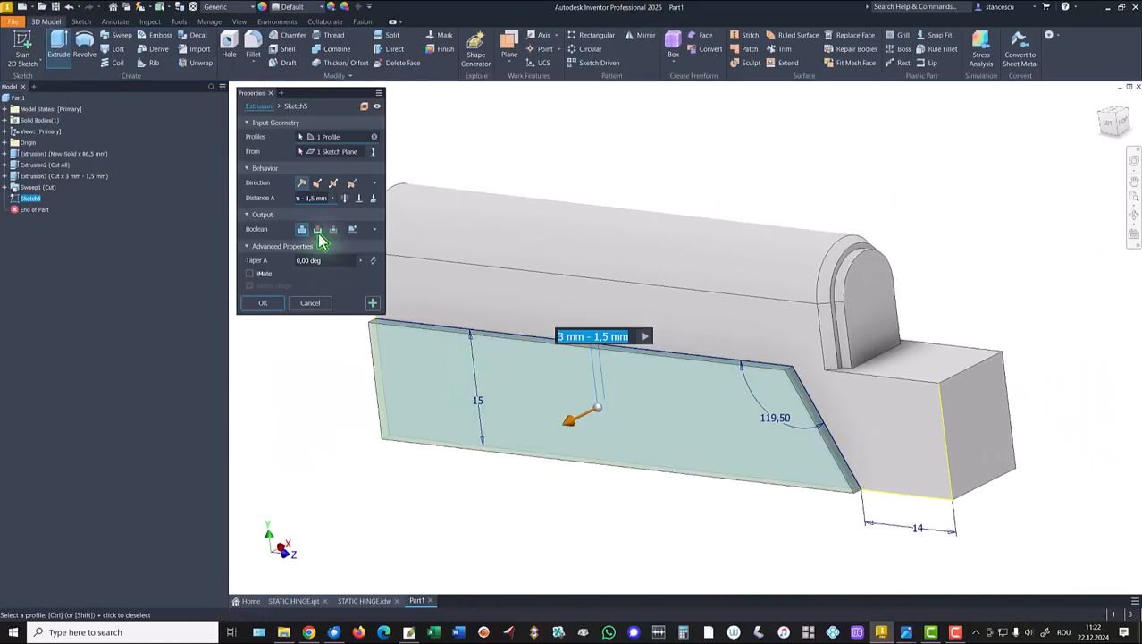
{"action": "left_click", "coordinate": [317, 229]}
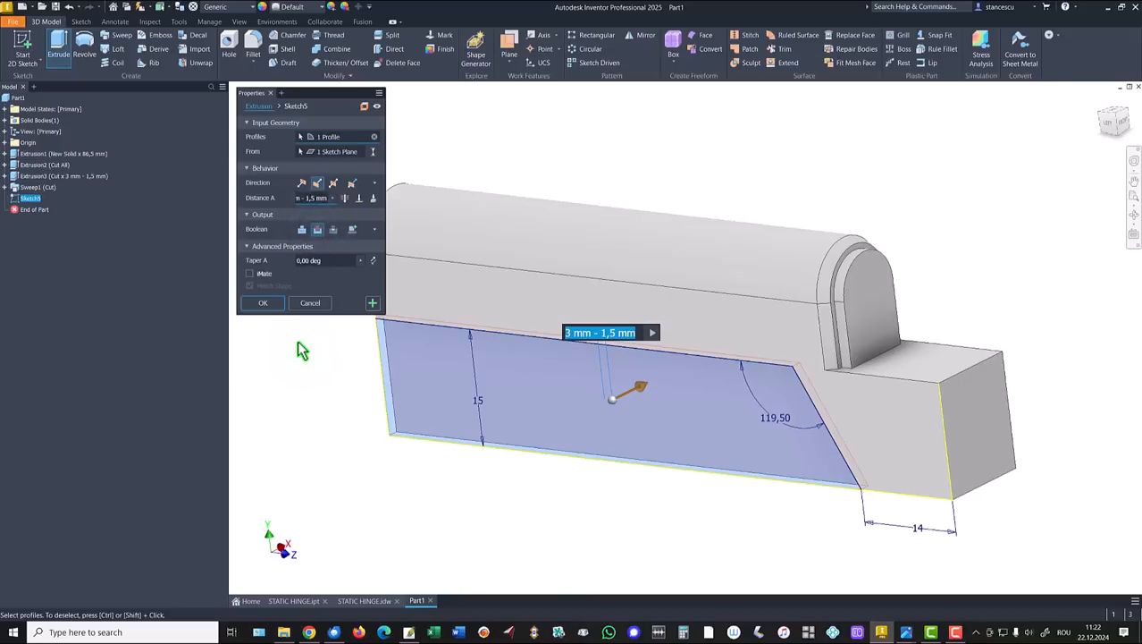
{"action": "type", "text": "6,5"}
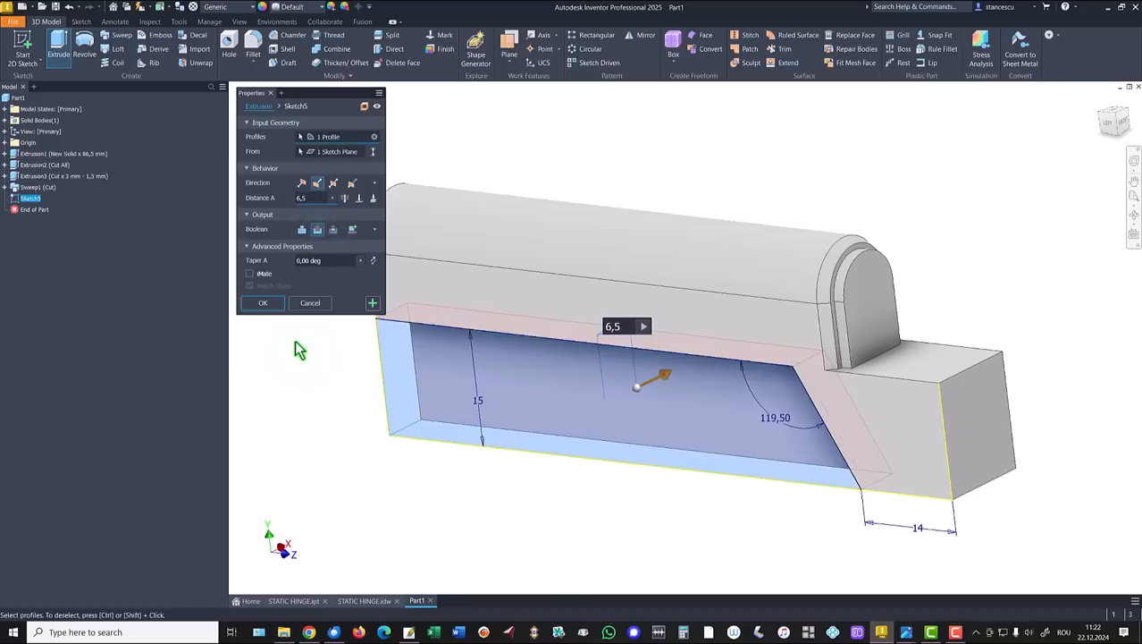
{"action": "left_click", "coordinate": [263, 302]}
{"action": "key", "text": "F6"}
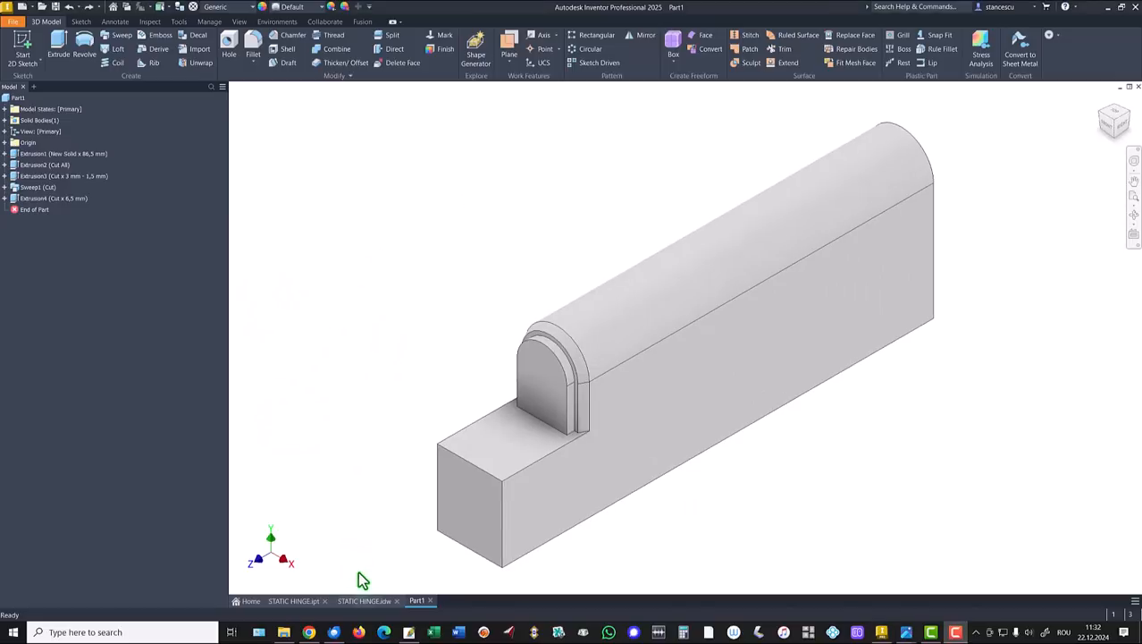
Switch to STATIC HINGE.ipt and examine the curved pocket on the finished hinge's arch, including its end face
{"action": "left_click", "coordinate": [295, 601]}
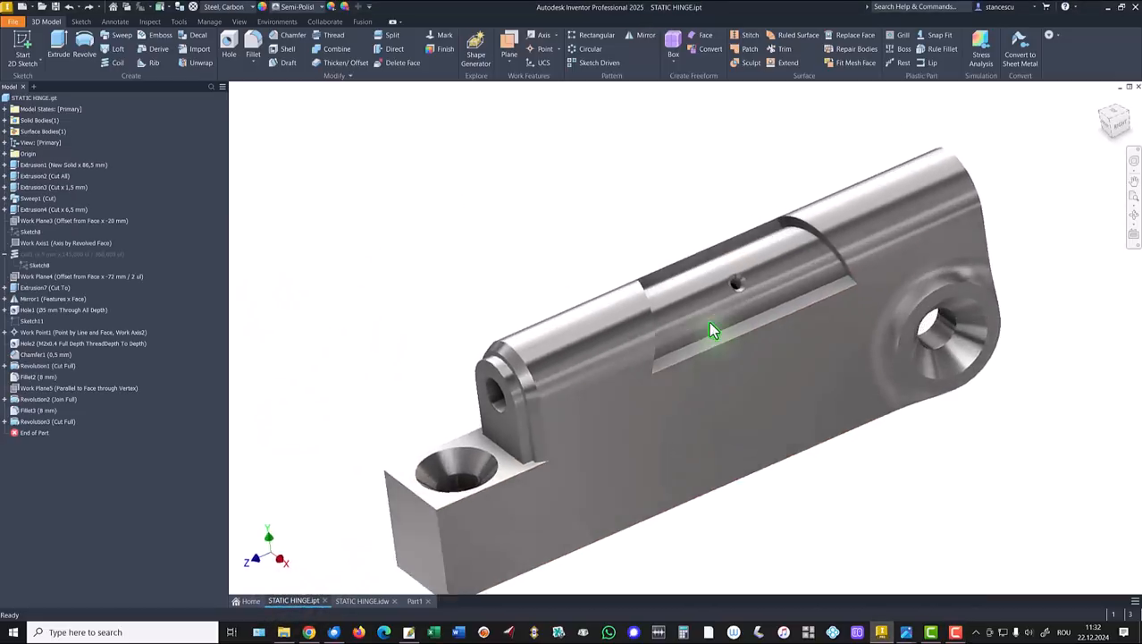
{"action": "middle_click_drag", "start_coordinate": [711, 323], "coordinate": [712, 313], "text": "shift"}
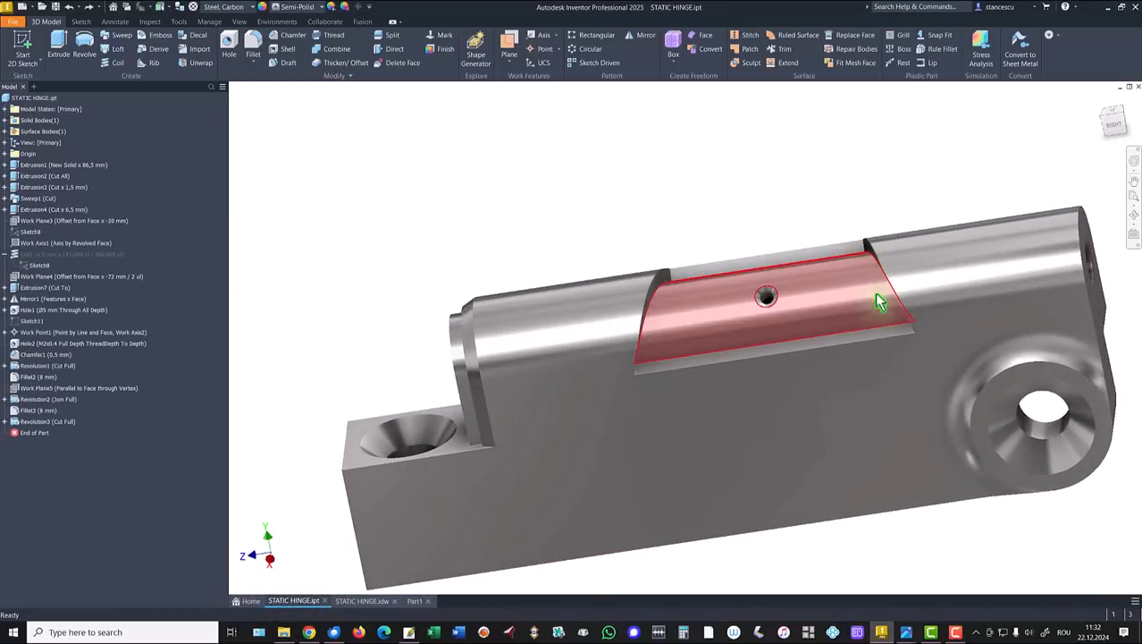
{"action": "middle_click_drag", "start_coordinate": [690, 349], "coordinate": [704, 257], "text": "shift"}
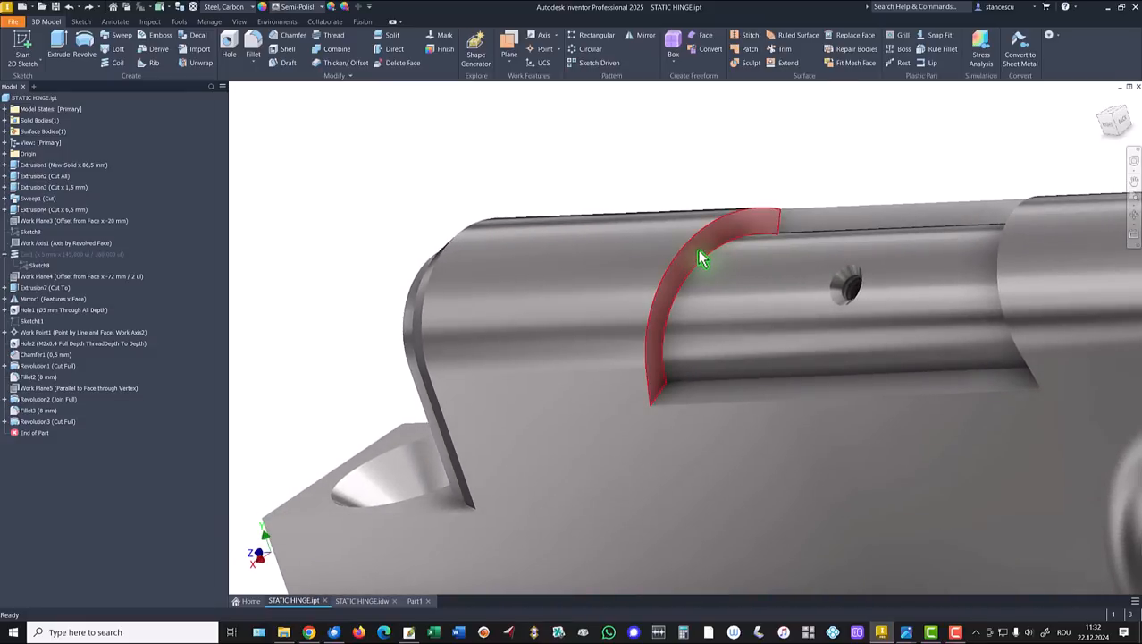
{"action": "left_click", "coordinate": [702, 258]}
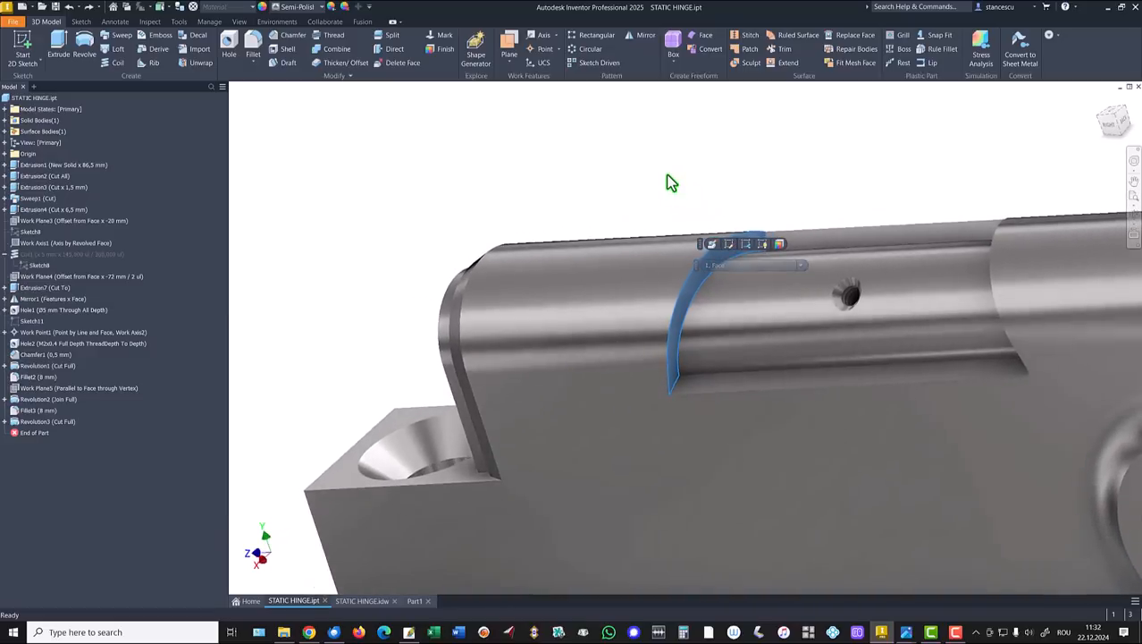
{"action": "left_click", "coordinate": [672, 183]}
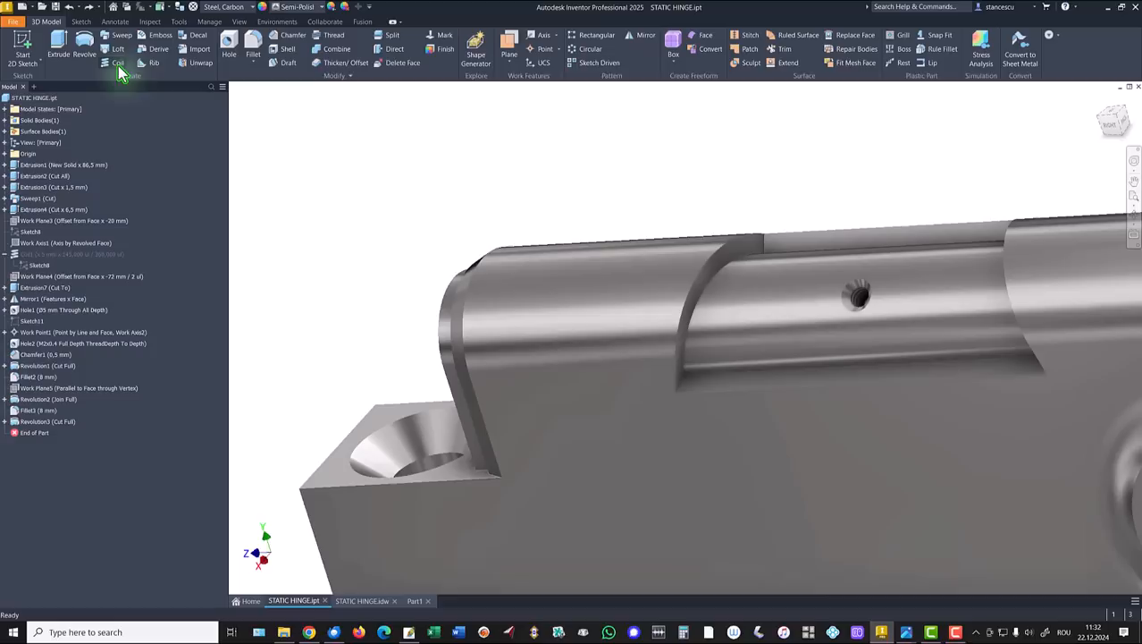
{"action": "left_click", "coordinate": [26, 52]}
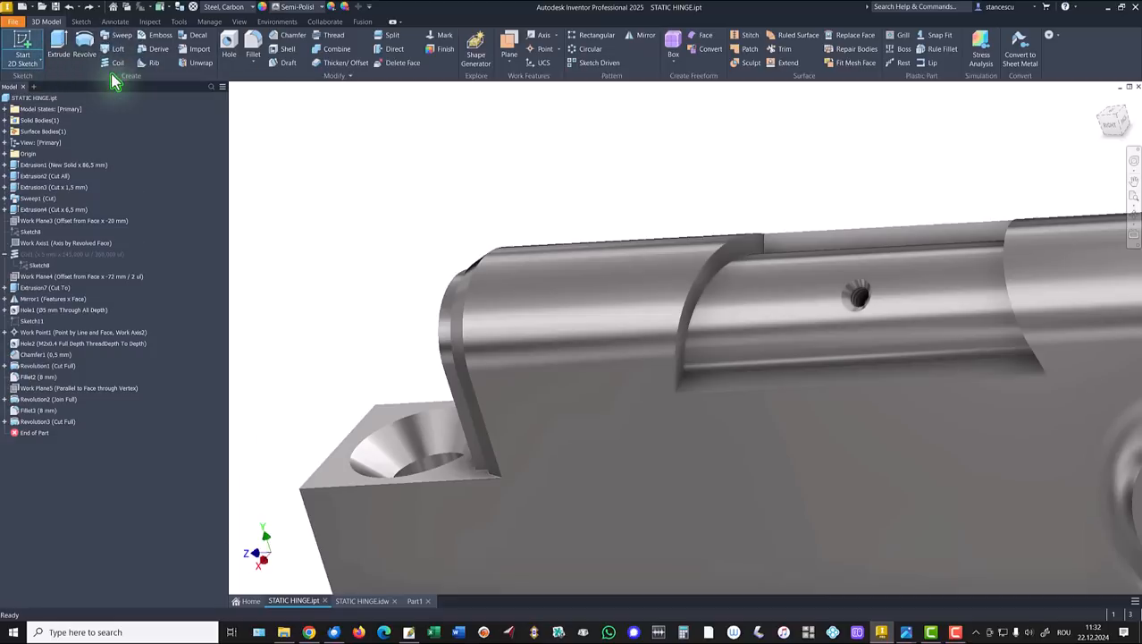
{"action": "left_click", "coordinate": [24, 51]}
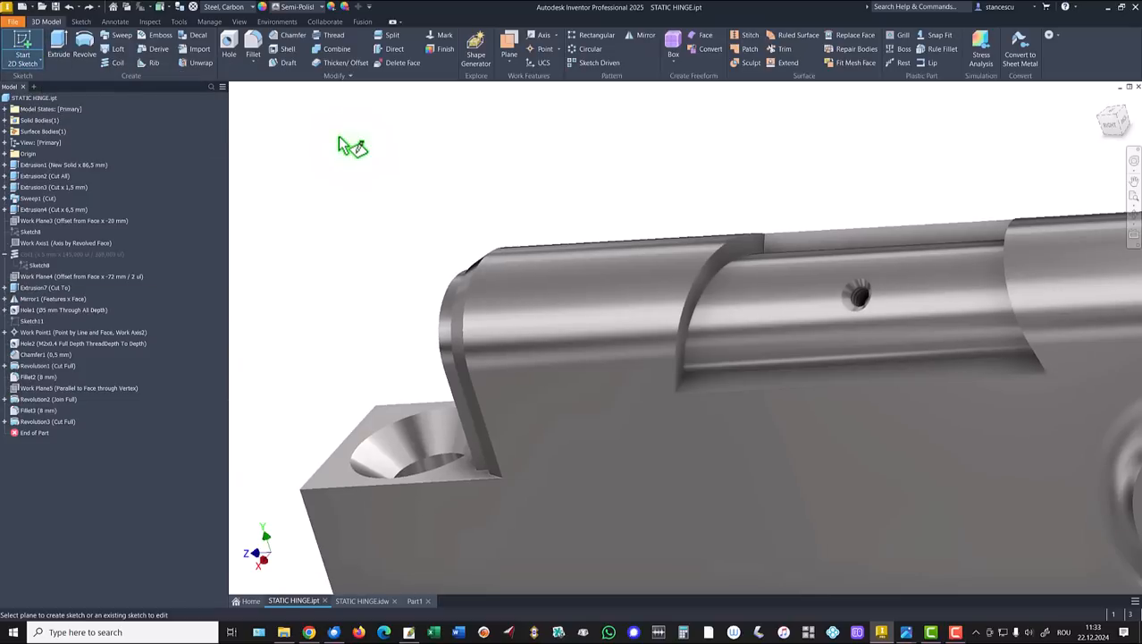
{"action": "key", "text": "Escape"}
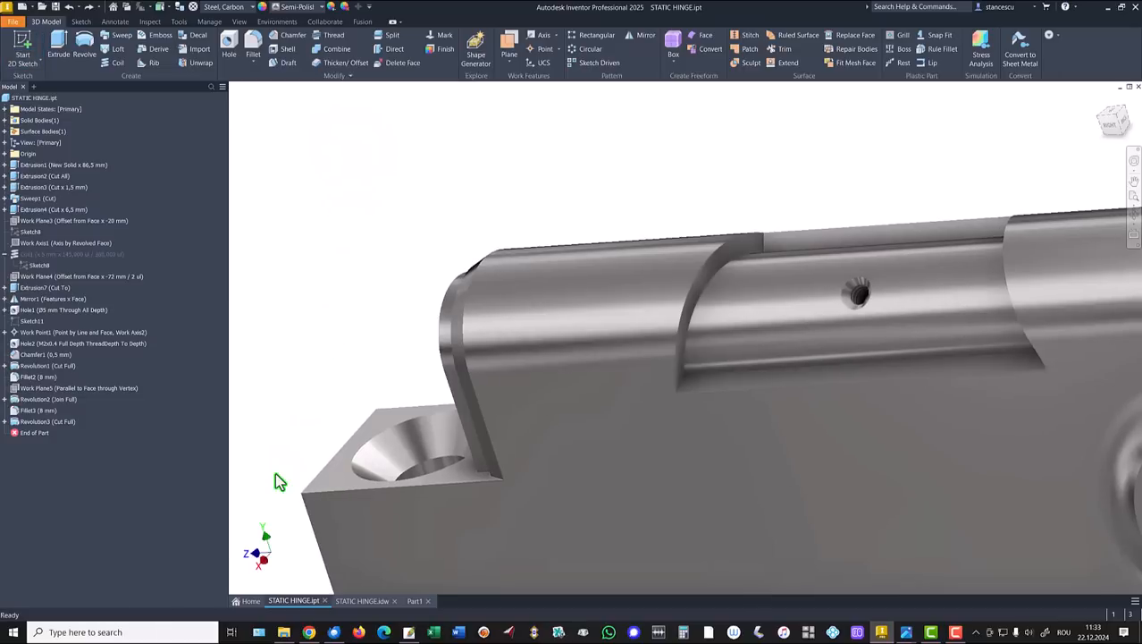
Examine the arch pocket's dimensions in STATIC HINGE.idw, especially section A-A, and return to Part1
{"action": "key", "text": "F6"}
{"action": "left_click", "coordinate": [362, 600]}
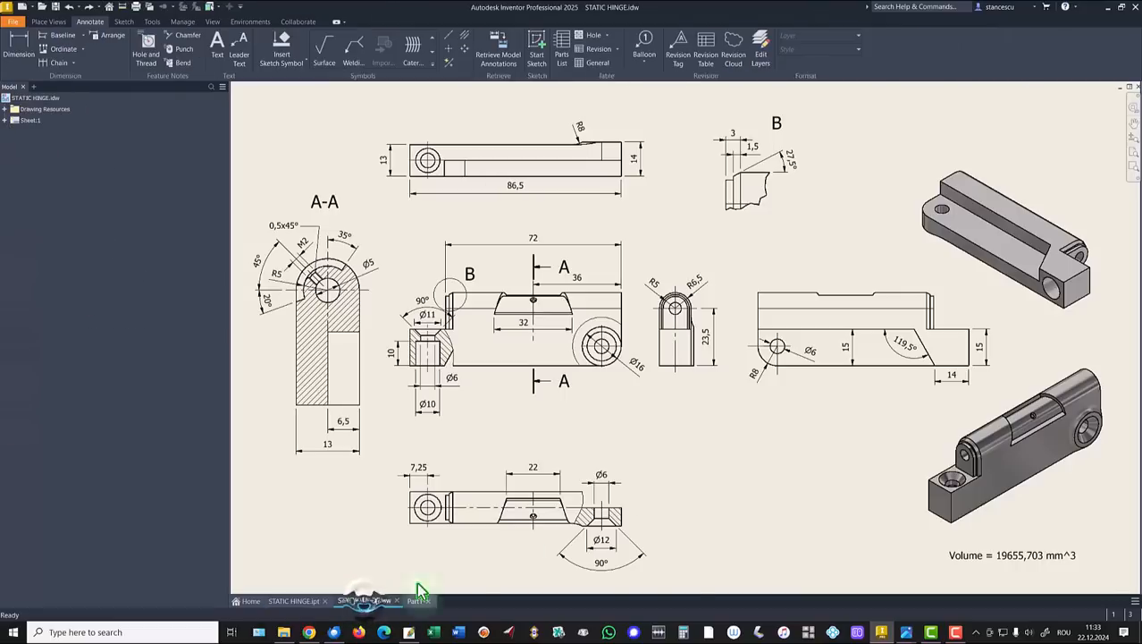
{"action": "left_click", "coordinate": [516, 333]}
{"action": "left_click", "coordinate": [525, 325]}
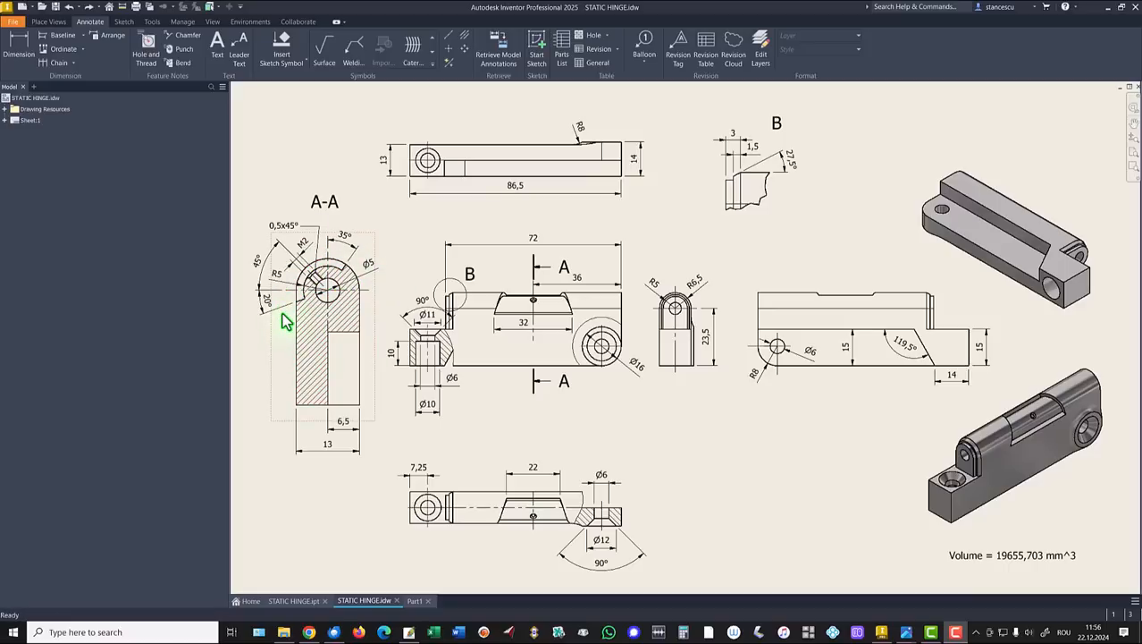
{"action": "scroll", "coordinate": [294, 322], "scroll_direction": "up", "scroll_amount": 5}
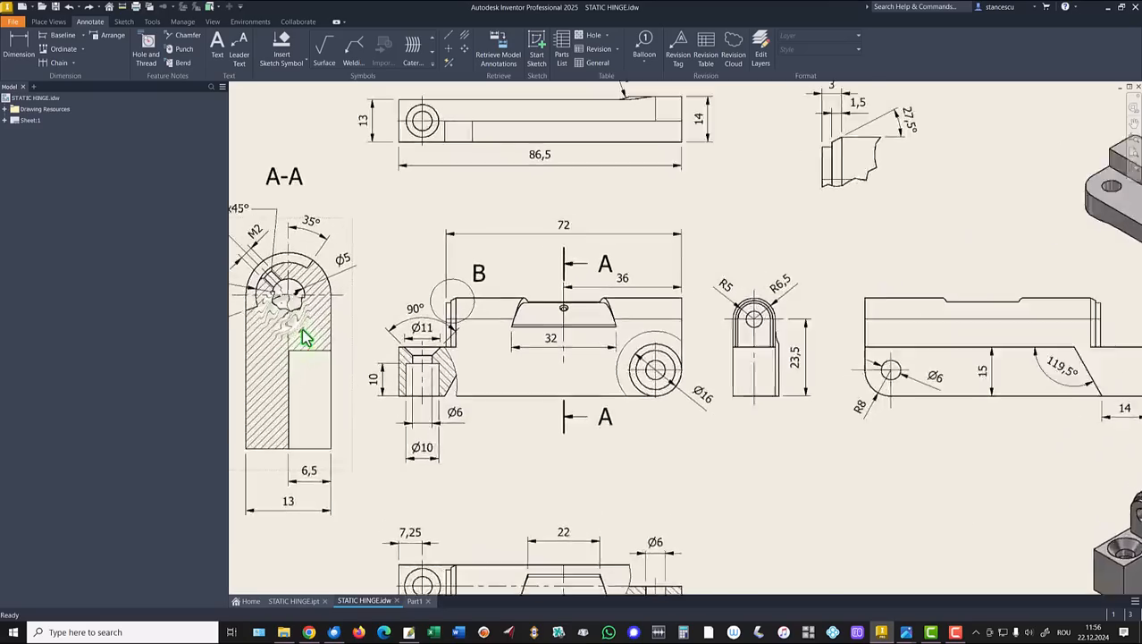
{"action": "scroll", "coordinate": [400, 460], "scroll_direction": "up", "scroll_amount": 3}
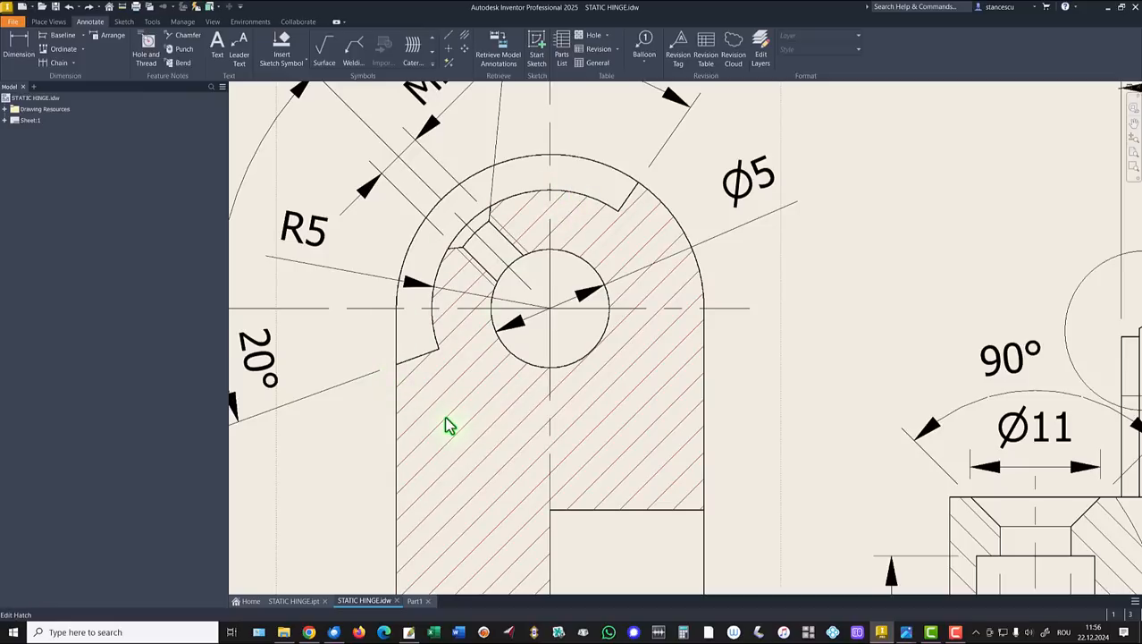
{"action": "key", "text": "Home"}
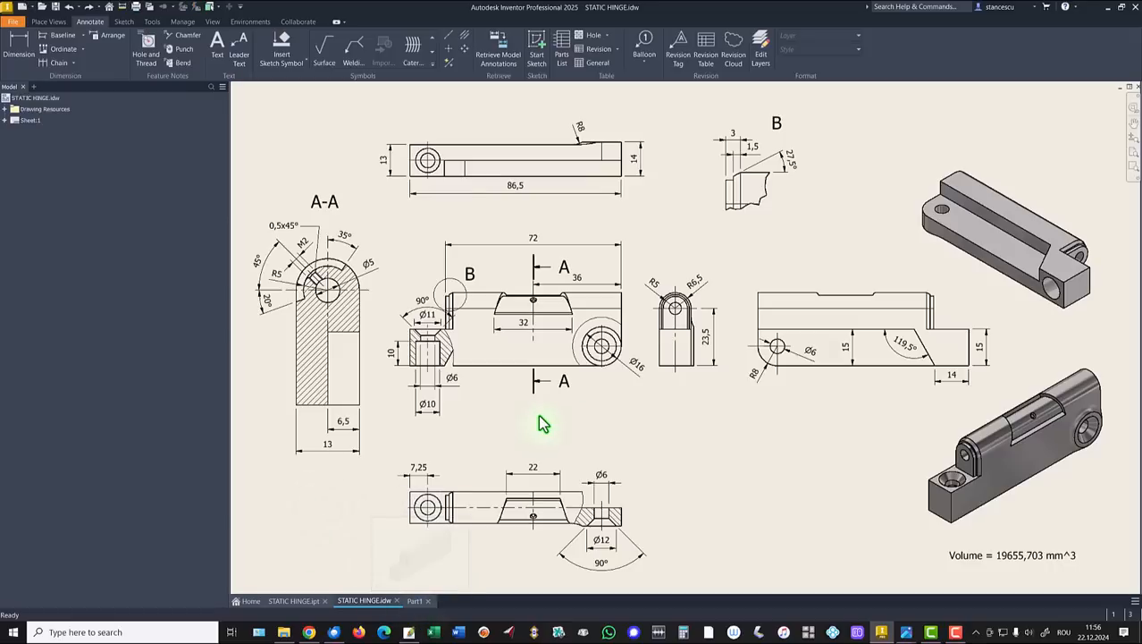
{"action": "left_click", "coordinate": [416, 601]}
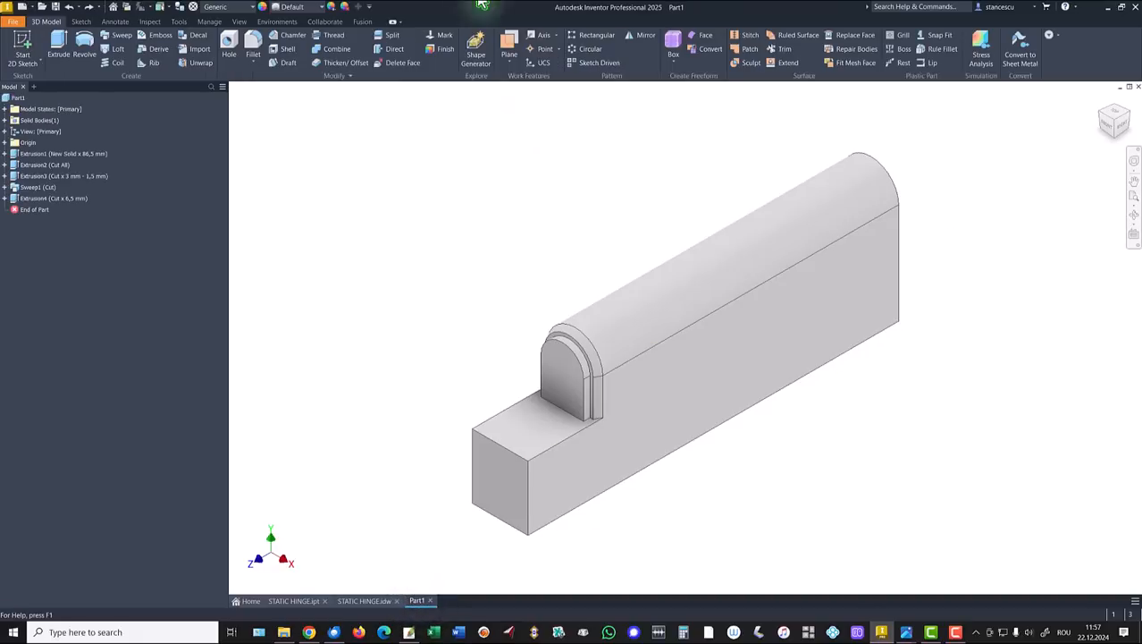
Create a work plane offset -32-36/2 mm from the body's full-height arched end face
{"action": "left_click", "coordinate": [508, 60]}
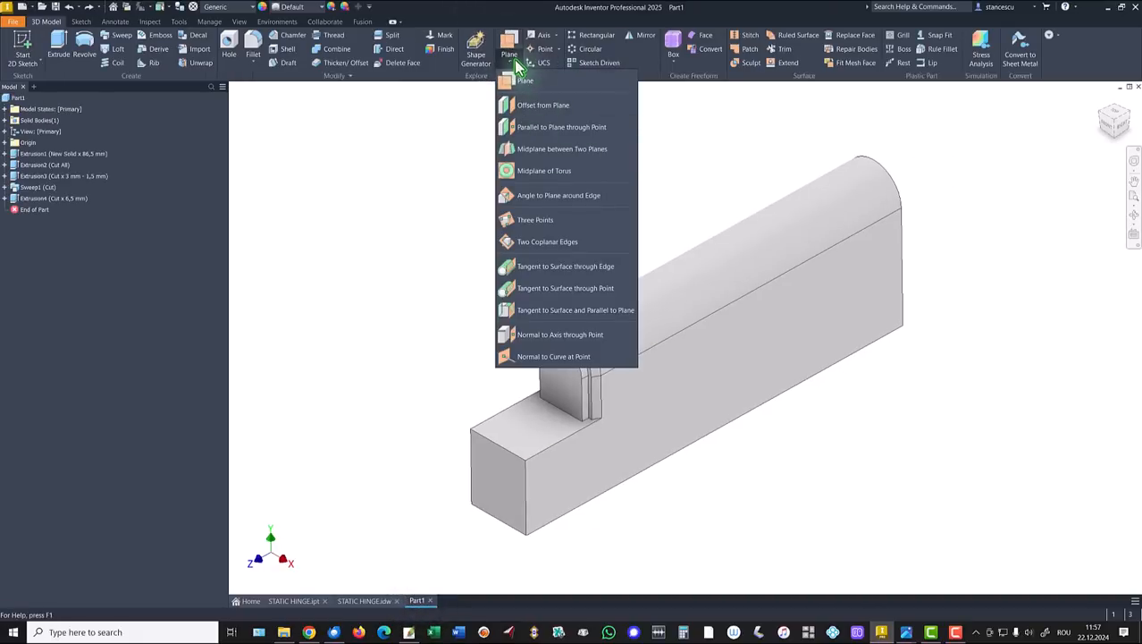
{"action": "left_click", "coordinate": [508, 56]}
{"action": "left_click", "coordinate": [508, 55]}
{"action": "middle_click_drag", "start_coordinate": [856, 152], "coordinate": [863, 371], "text": "shift"}
{"action": "left_click_drag", "start_coordinate": [877, 366], "coordinate": [776, 359]}
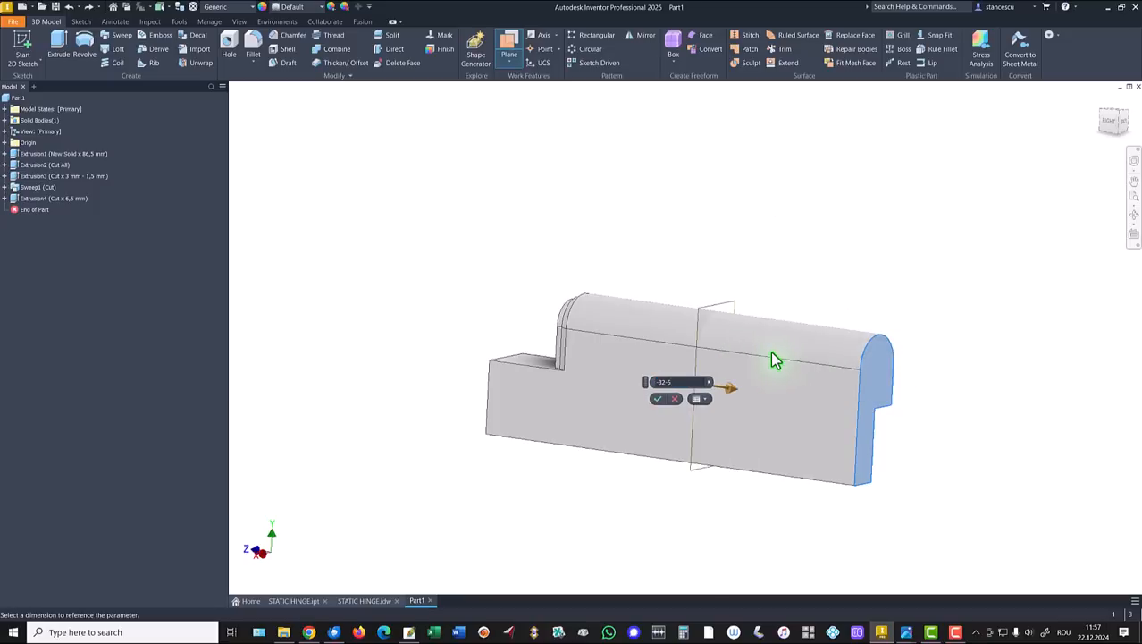
{"action": "key", "text": "BackSpace"}
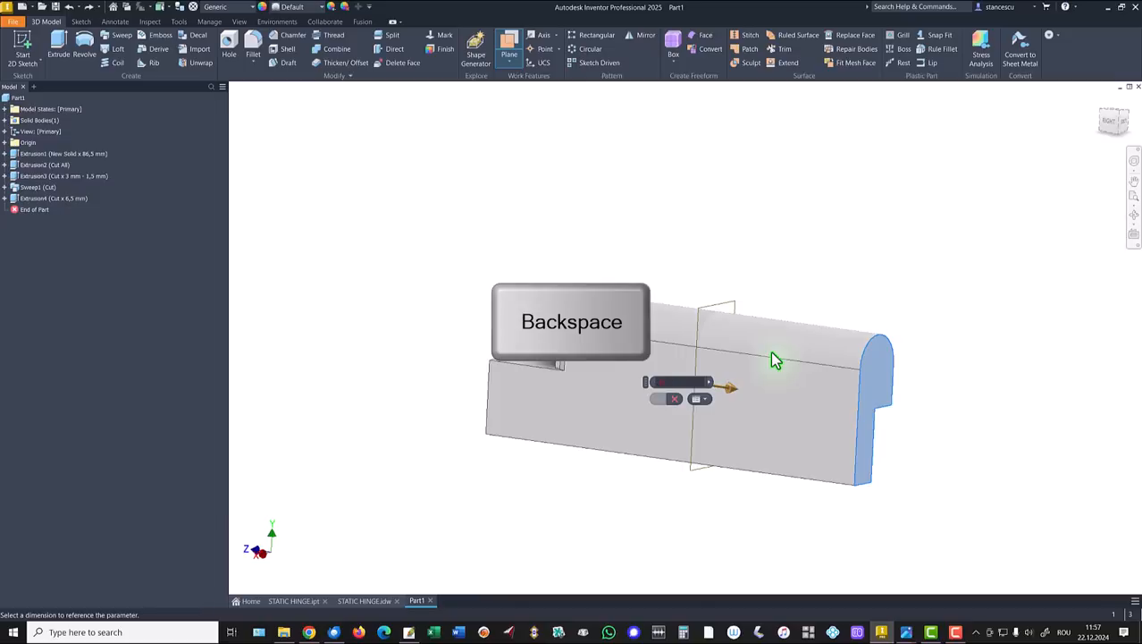
{"action": "type", "text": "36/"}
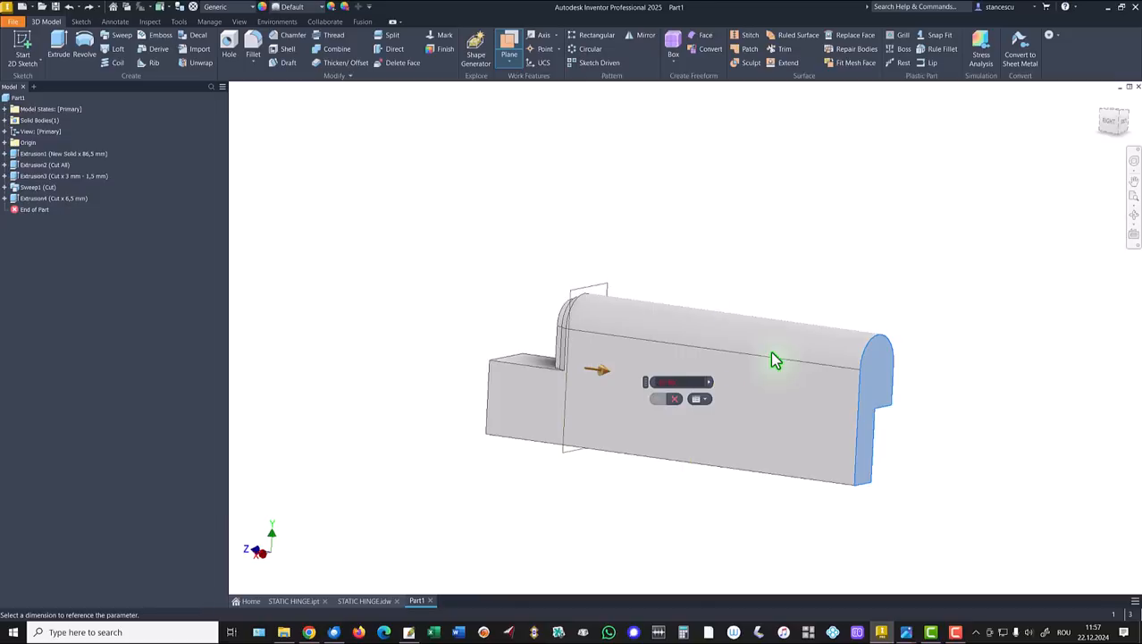
{"action": "type", "text": "2"}
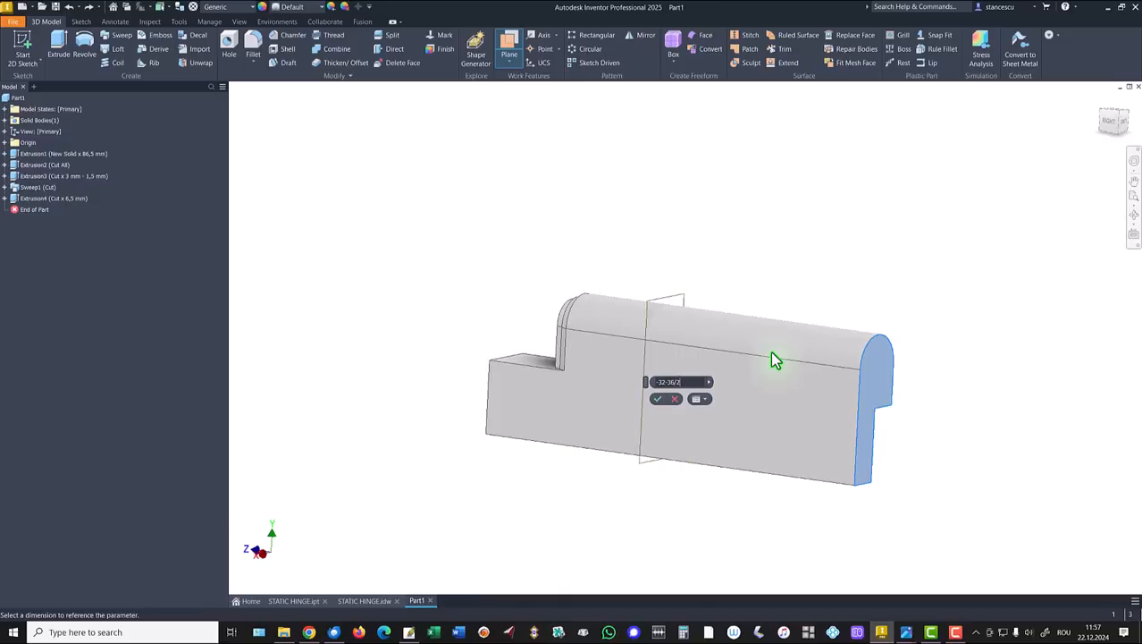
{"action": "left_click", "coordinate": [654, 400]}
Start a sketch on the new offset work plane and slice the graphics at that plane
{"action": "middle_click_drag", "start_coordinate": [655, 414], "coordinate": [708, 296], "text": "shift"}
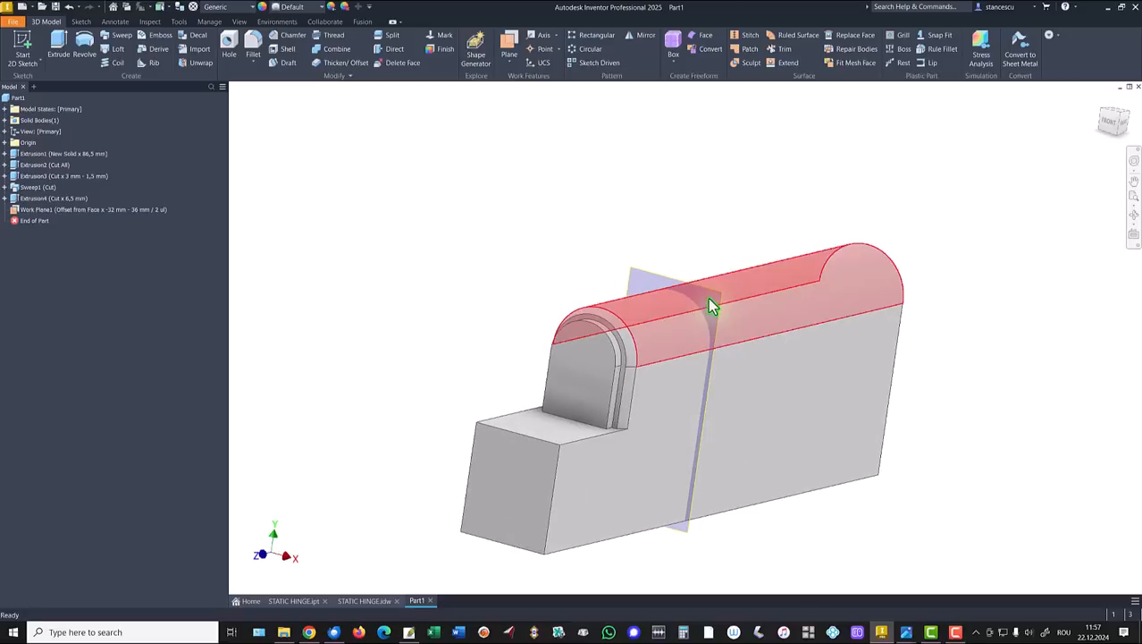
{"action": "left_click", "coordinate": [716, 294]}
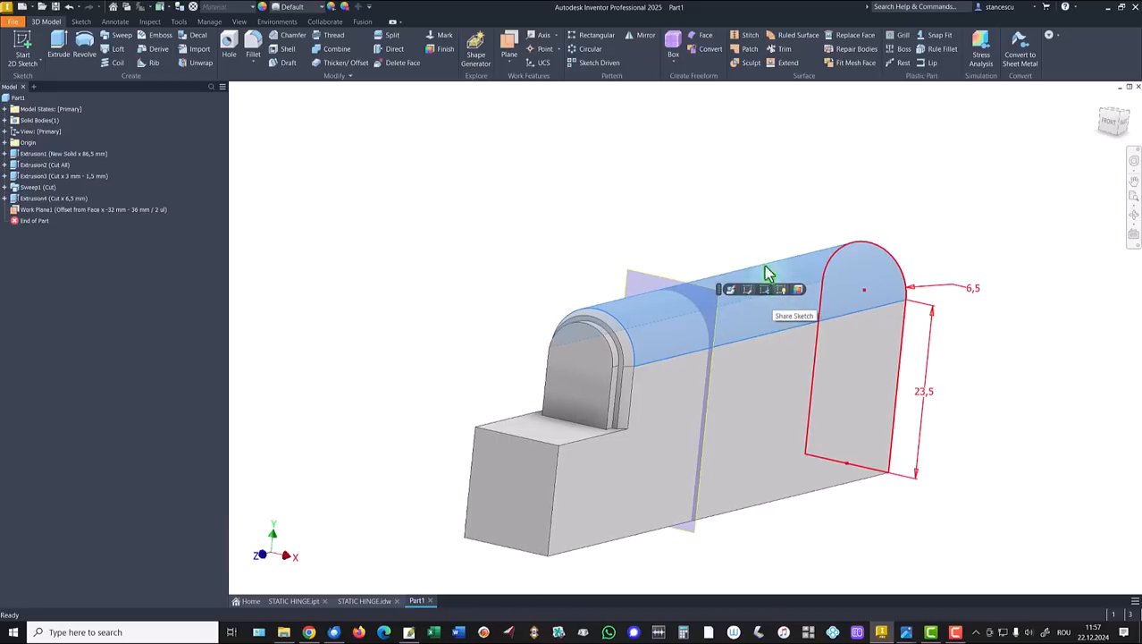
{"action": "left_click", "coordinate": [716, 294]}
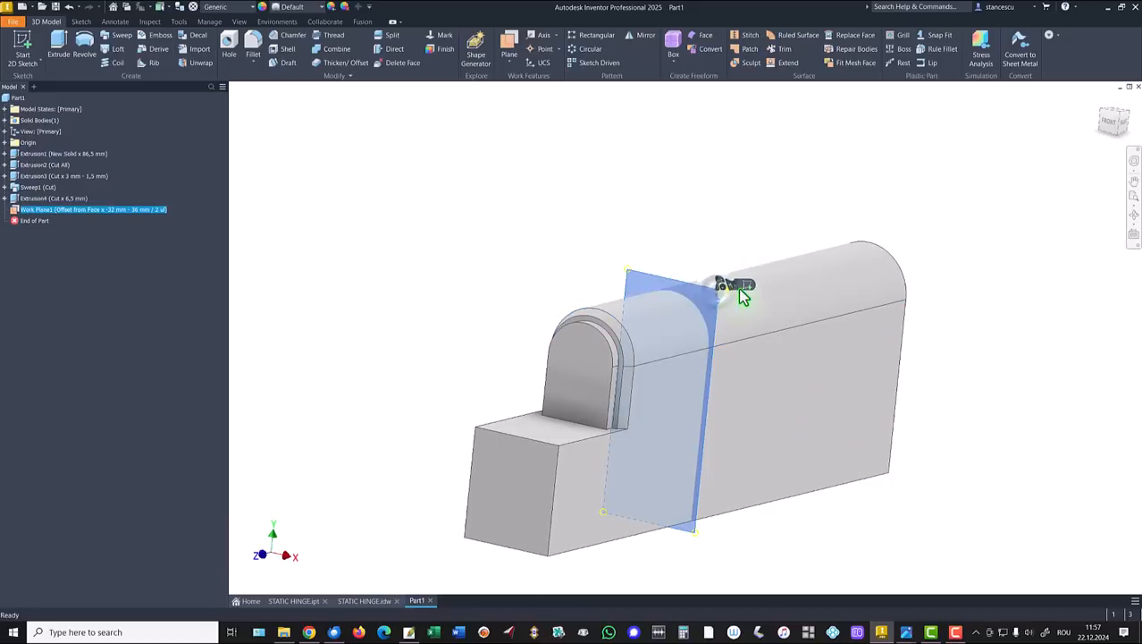
{"action": "left_click", "coordinate": [746, 286]}
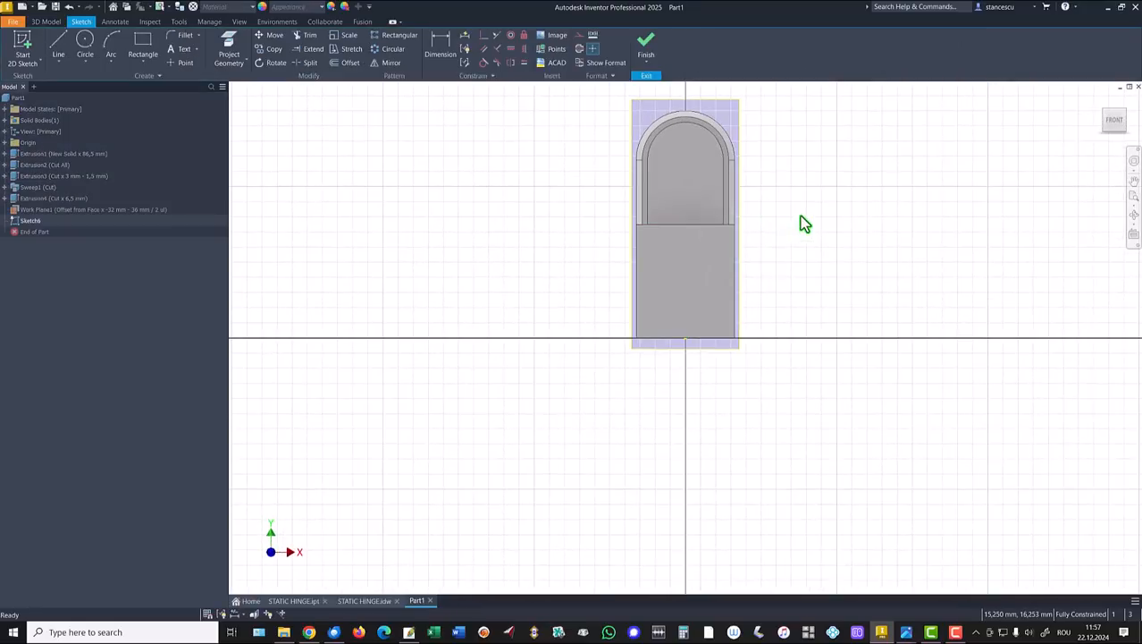
{"action": "key", "text": "F7"}
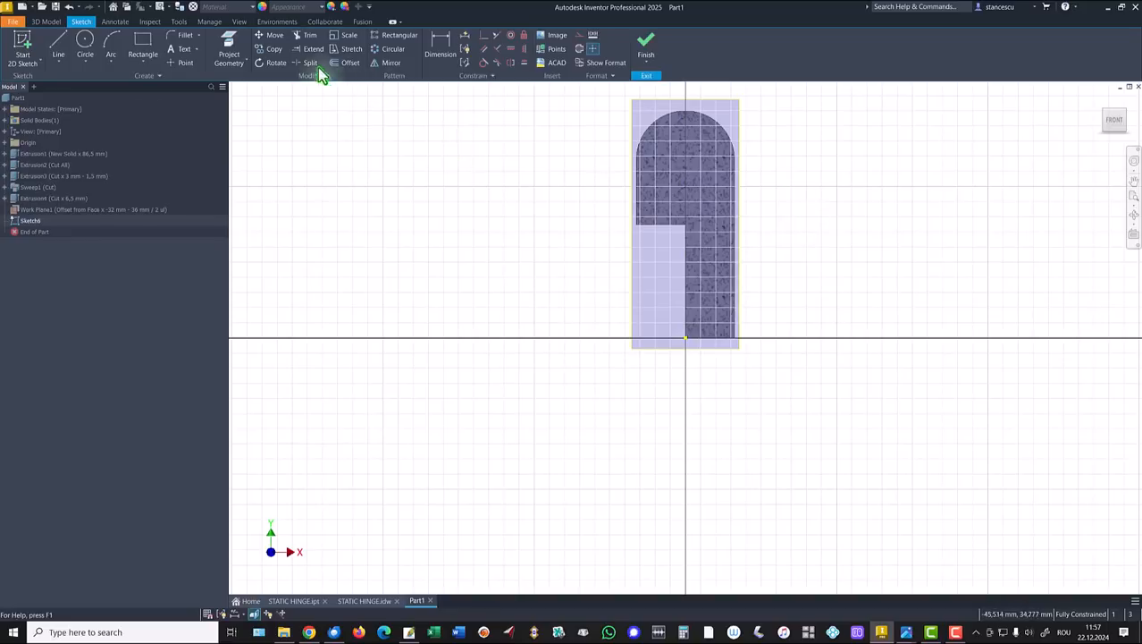
Project the arch edge and the adjoining full-height straight side edge into the sketch
{"action": "left_click", "coordinate": [229, 47]}
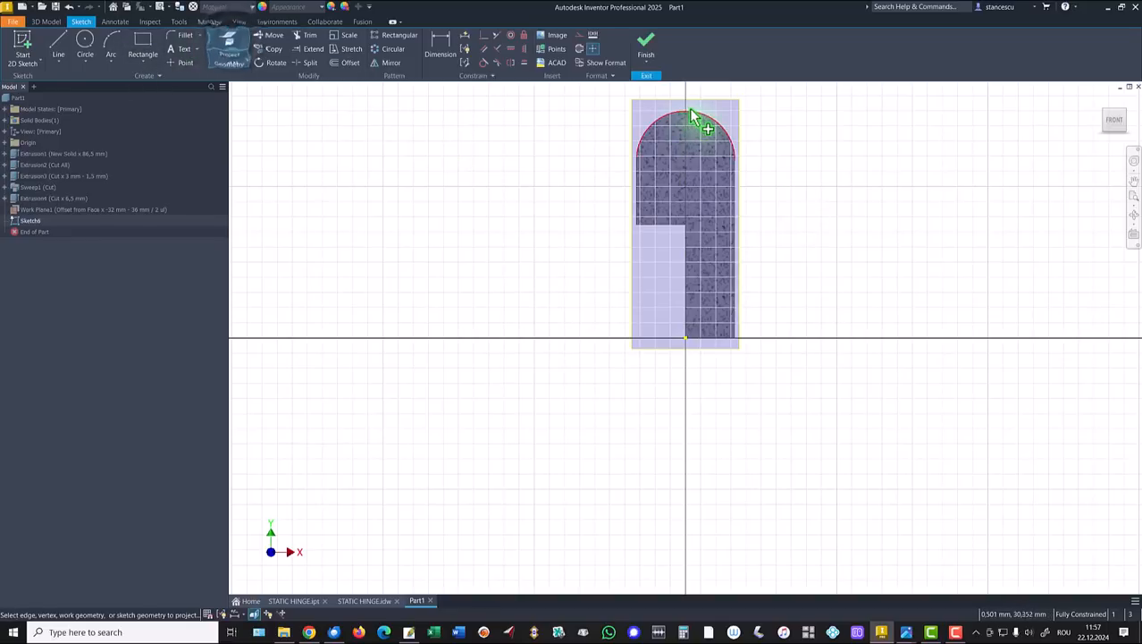
{"action": "left_click", "coordinate": [691, 114]}
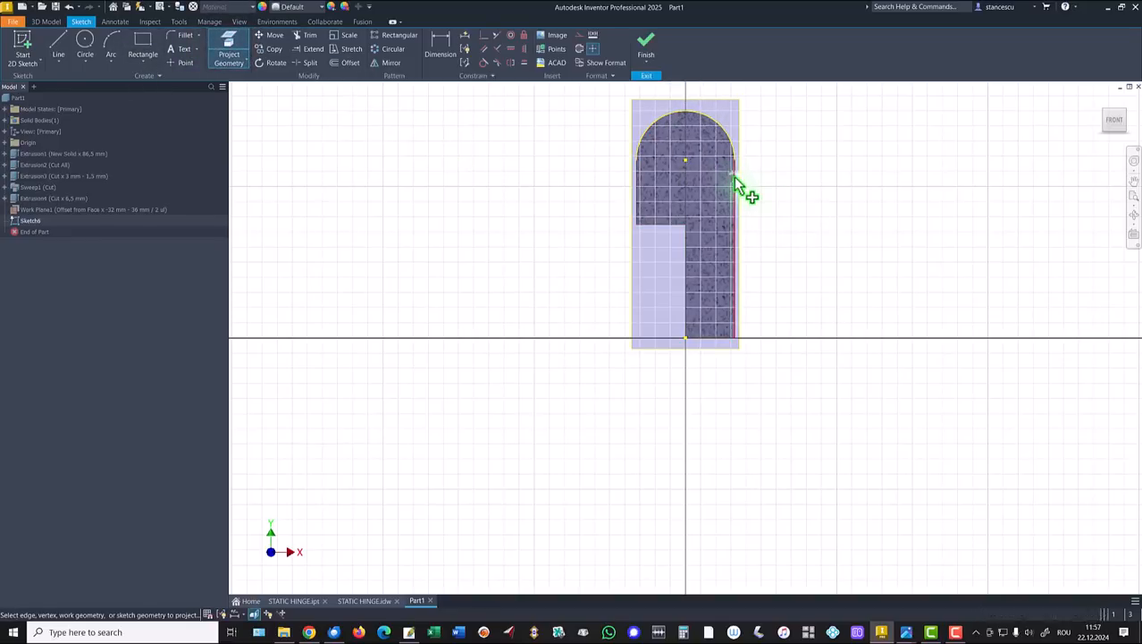
{"action": "left_click", "coordinate": [735, 185]}
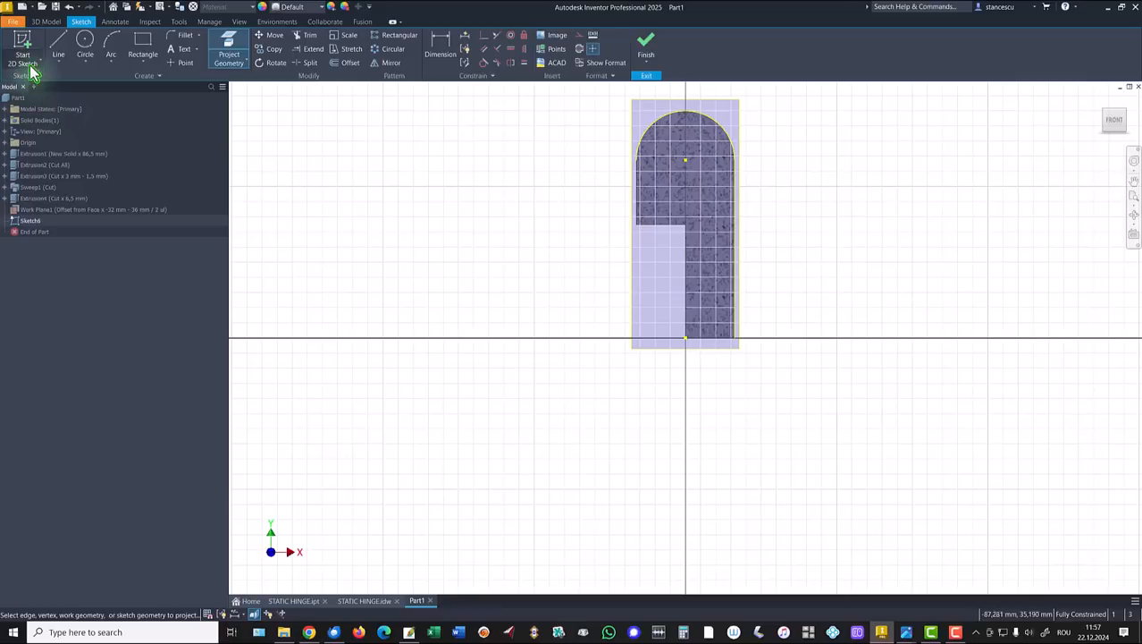
Draw a horizontal line from the arch's end point to its centre, continuing with a downward-slanting line from the centre to the straight side edge
{"action": "left_click", "coordinate": [56, 49]}
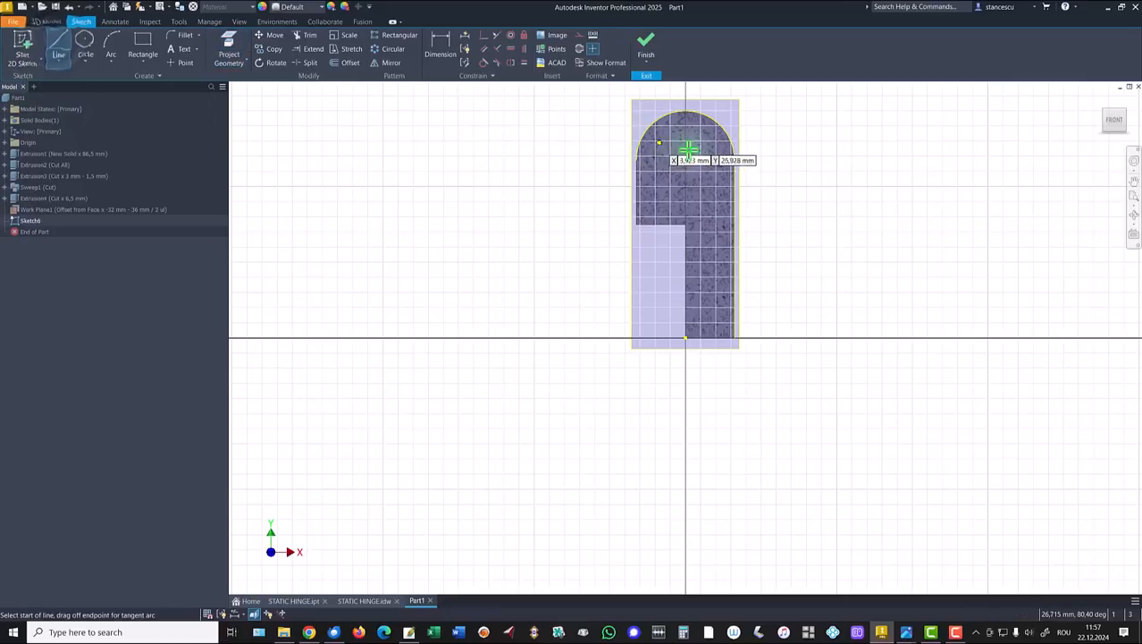
{"action": "left_click", "coordinate": [735, 157]}
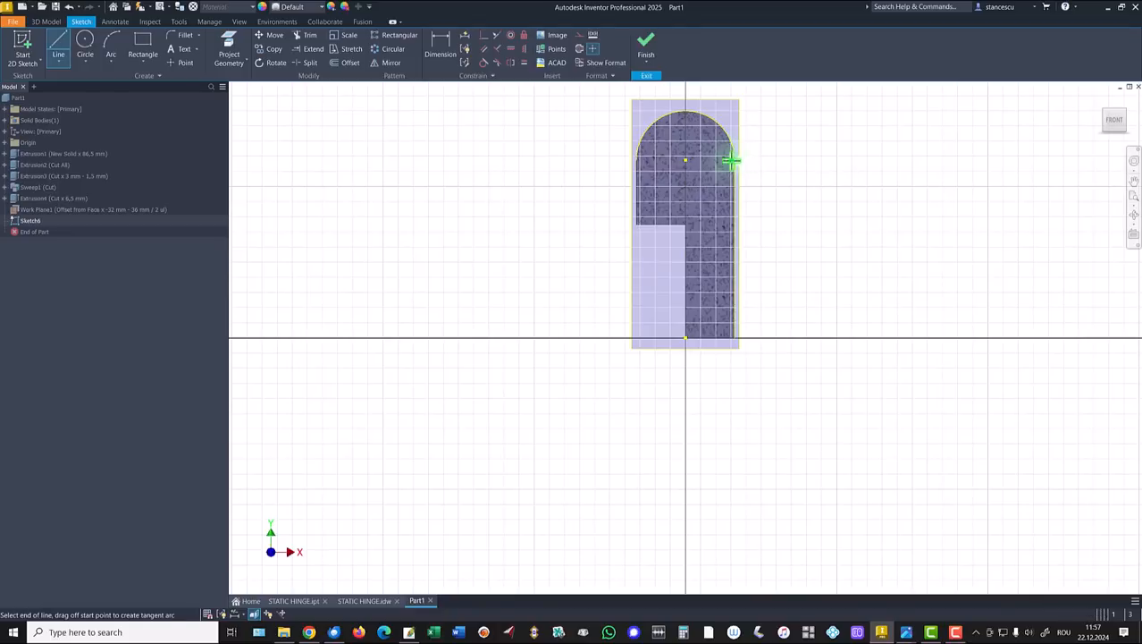
{"action": "left_click", "coordinate": [685, 160]}
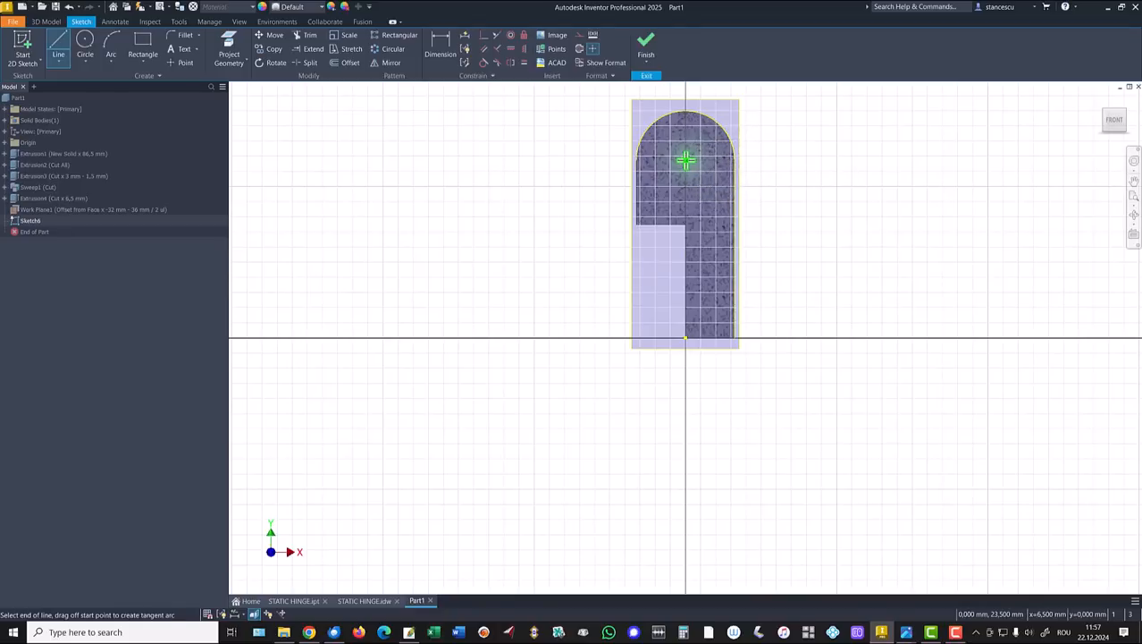
{"action": "left_click", "coordinate": [734, 197]}
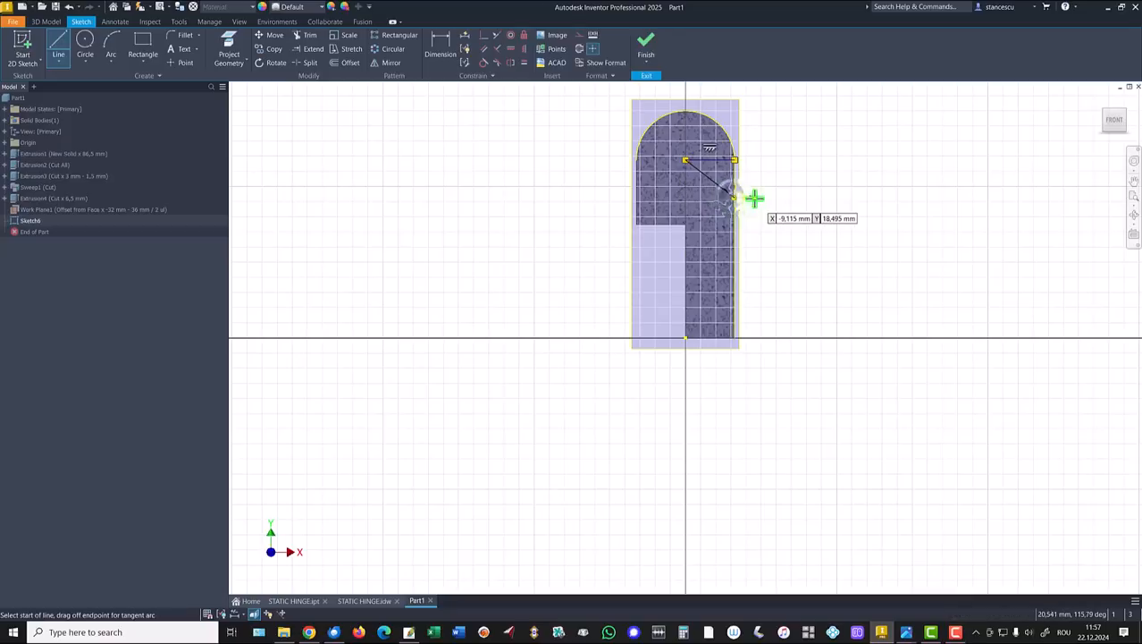
Dimension the angle between the horizontal and slanted lines as 20°
{"action": "left_click", "coordinate": [441, 54]}
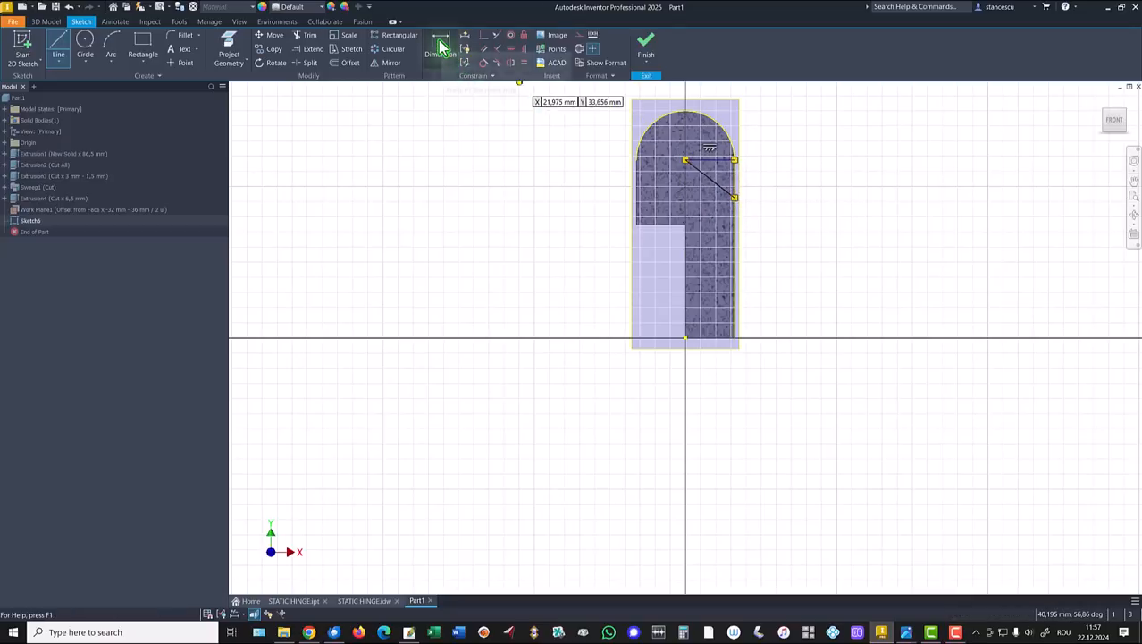
{"action": "left_click", "coordinate": [715, 190]}
{"action": "left_click", "coordinate": [724, 162]}
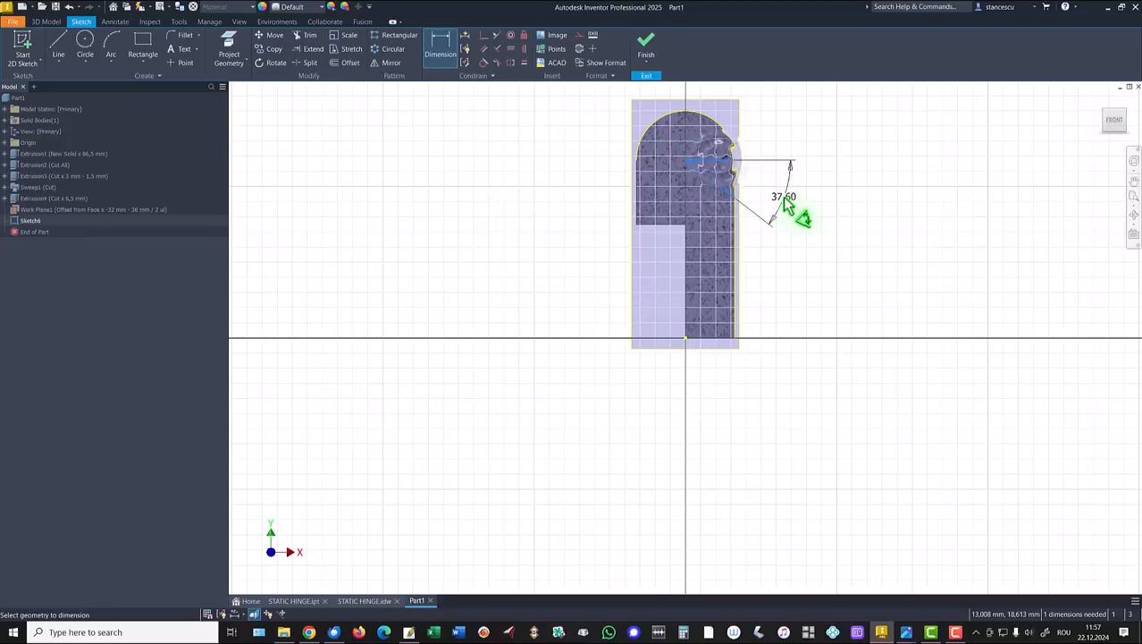
{"action": "left_click", "coordinate": [770, 185]}
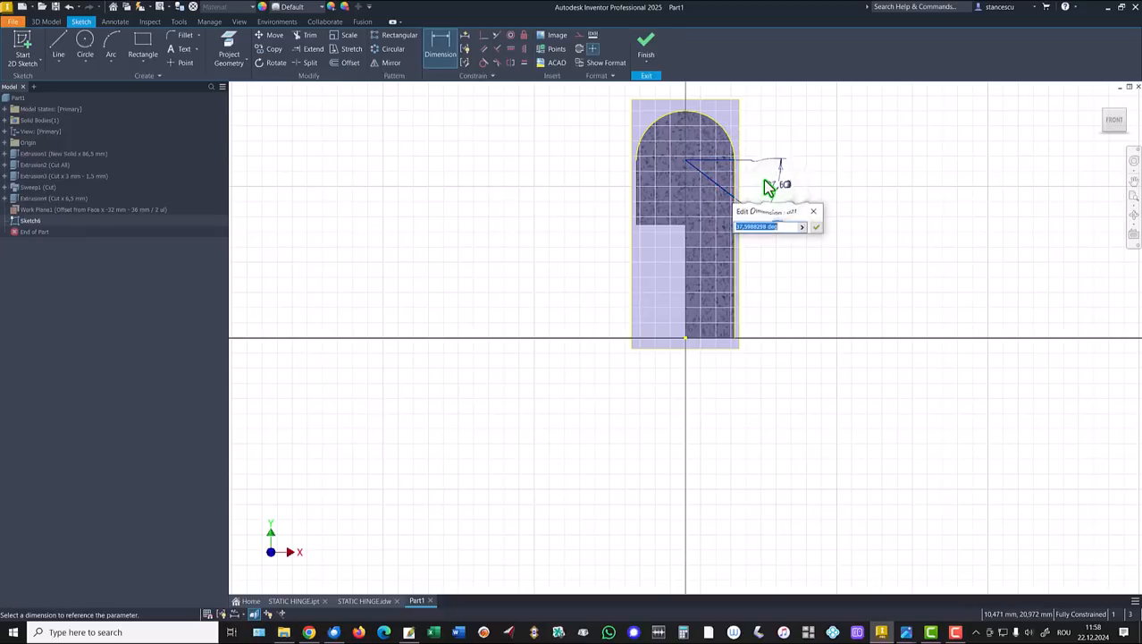
{"action": "type", "text": "20"}
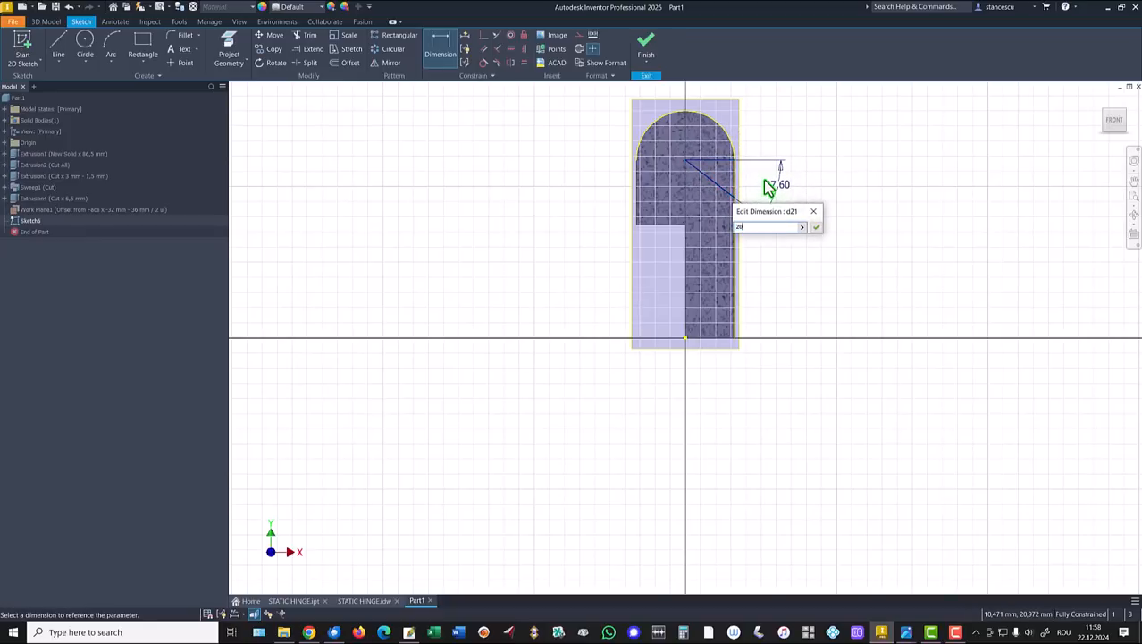
{"action": "key", "text": "Return"}
Draw a circle of radius 5 mm centred on the arch's centre point
{"action": "scroll", "coordinate": [756, 120], "scroll_direction": "up", "scroll_amount": 3}
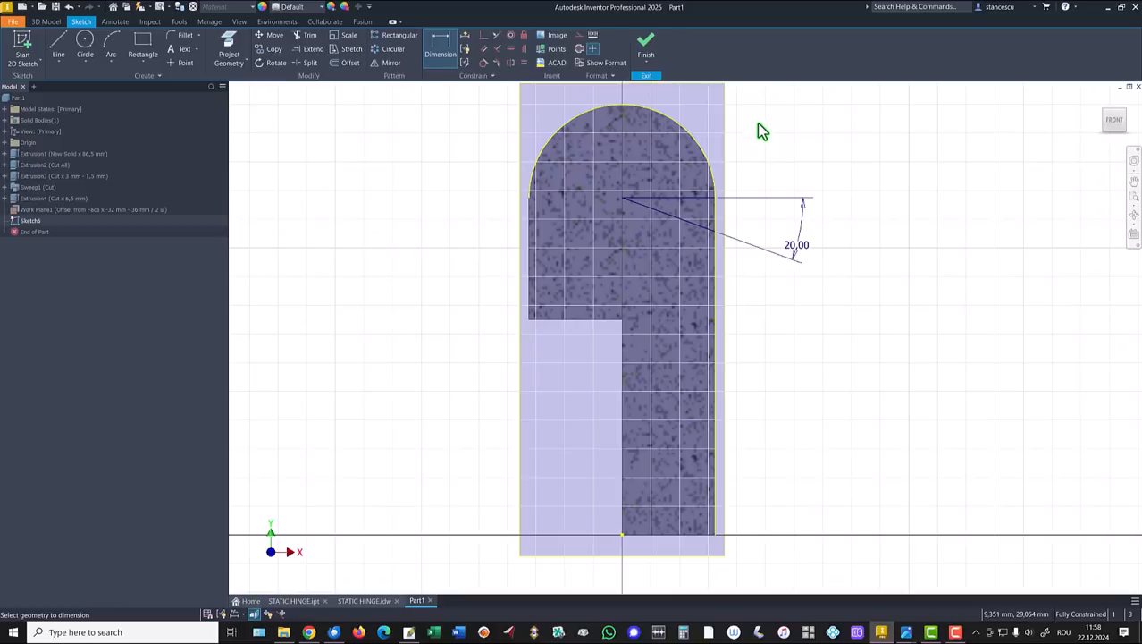
{"action": "left_click", "coordinate": [84, 49]}
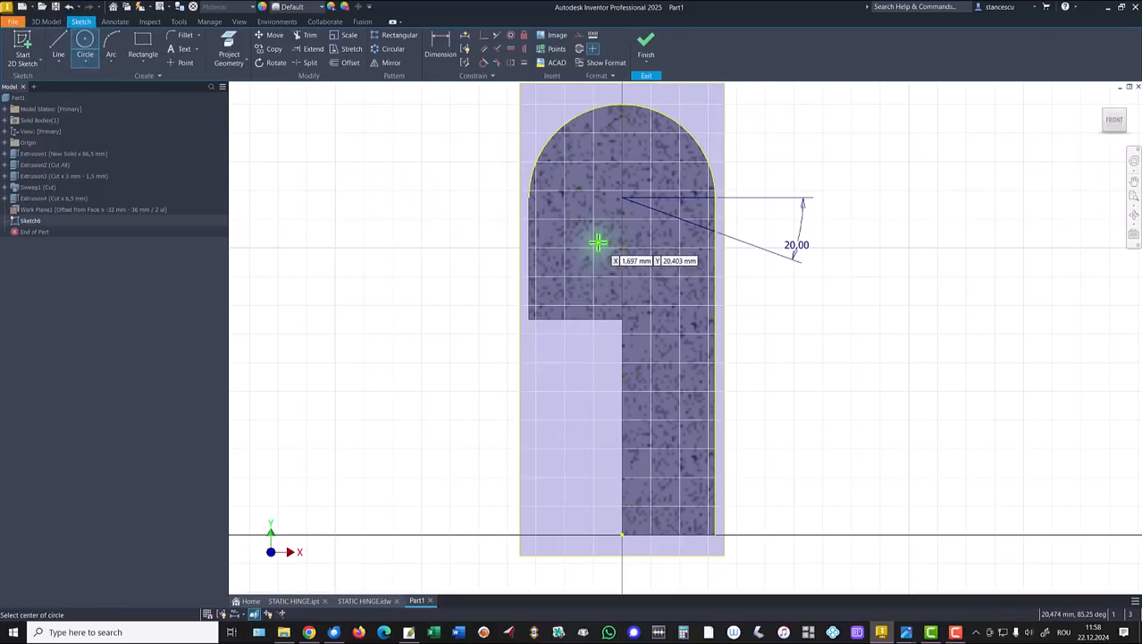
{"action": "left_click", "coordinate": [622, 198]}
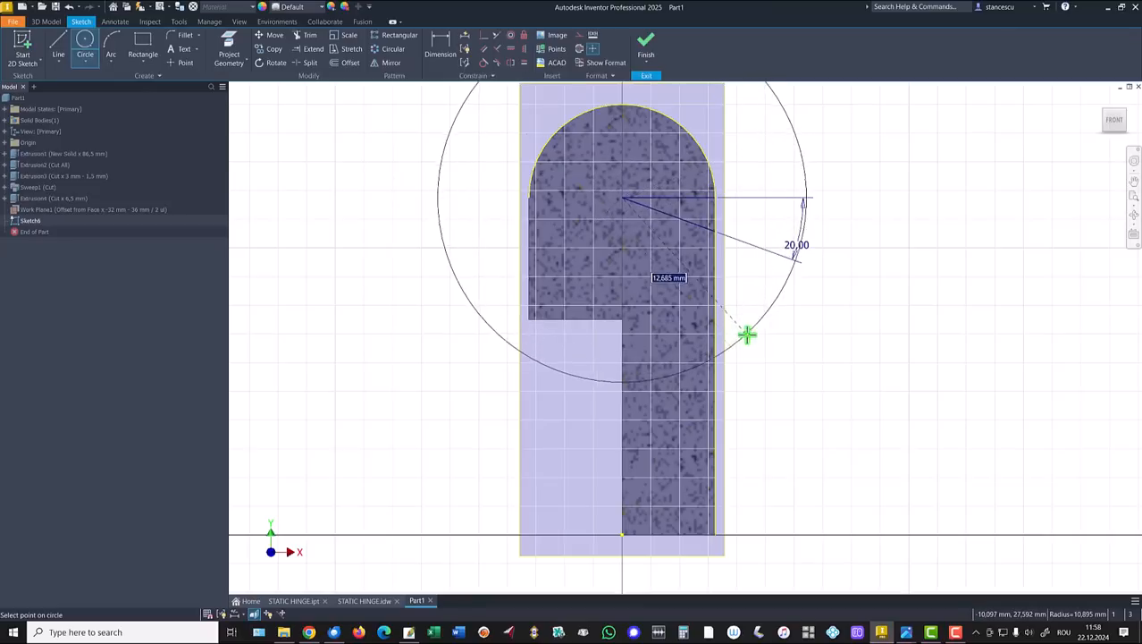
{"action": "type", "text": "5"}
{"action": "key", "text": "Return"}
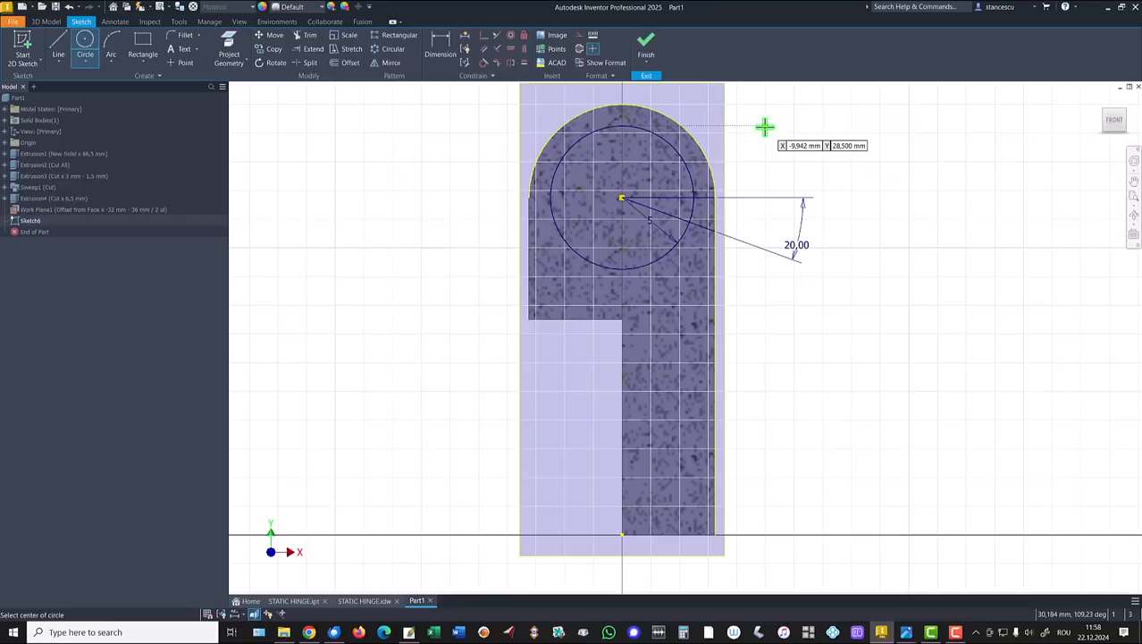
Split the slanted line where it crosses the 5 mm radius circle
{"action": "left_click", "coordinate": [308, 63]}
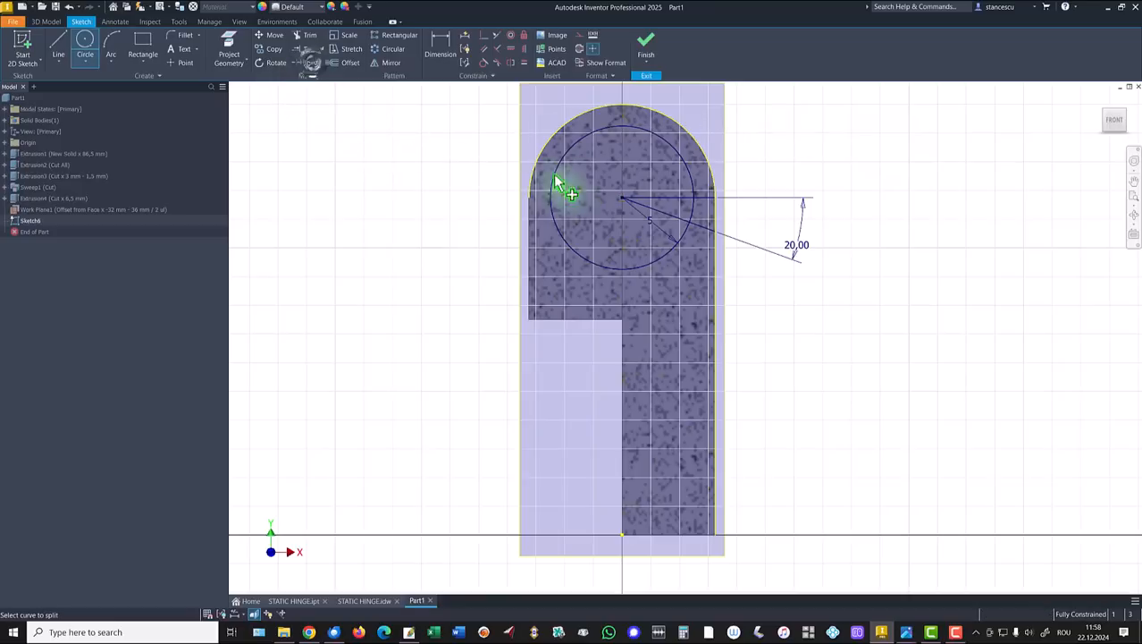
{"action": "left_click", "coordinate": [676, 219]}
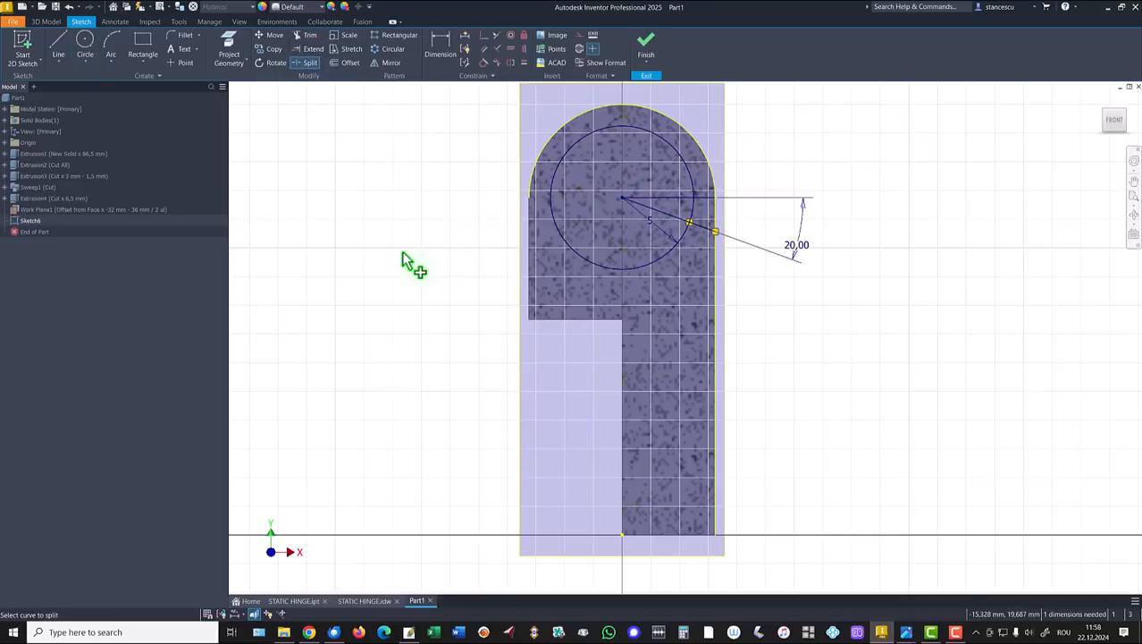
{"action": "key", "text": "Escape"}
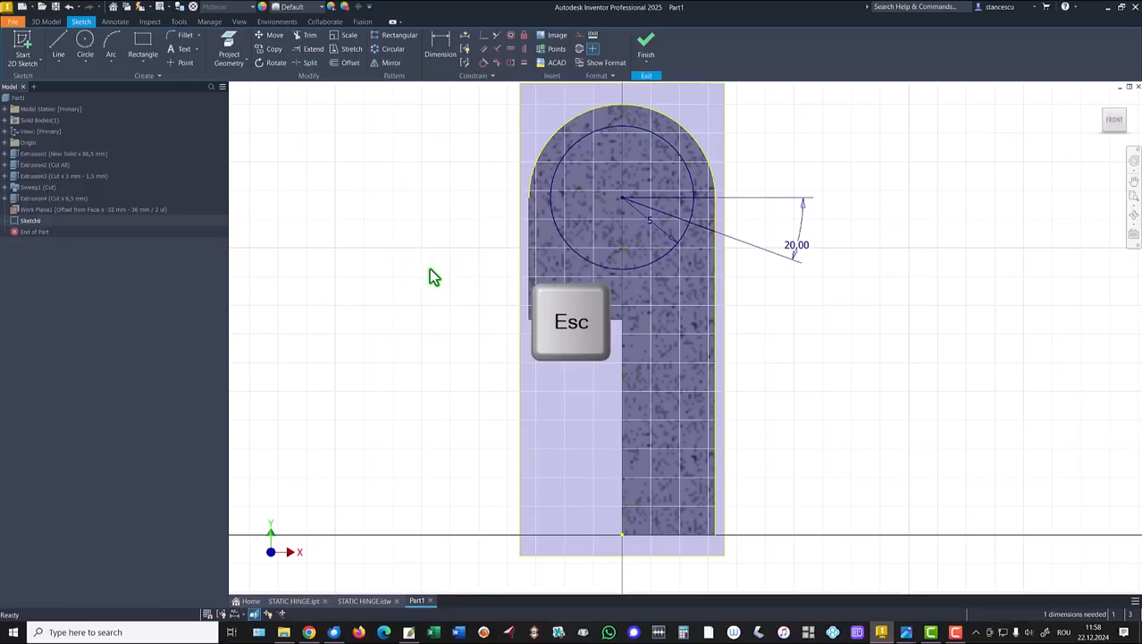
Make the two segments of the split slanted line collinear
{"action": "left_click", "coordinate": [494, 37]}
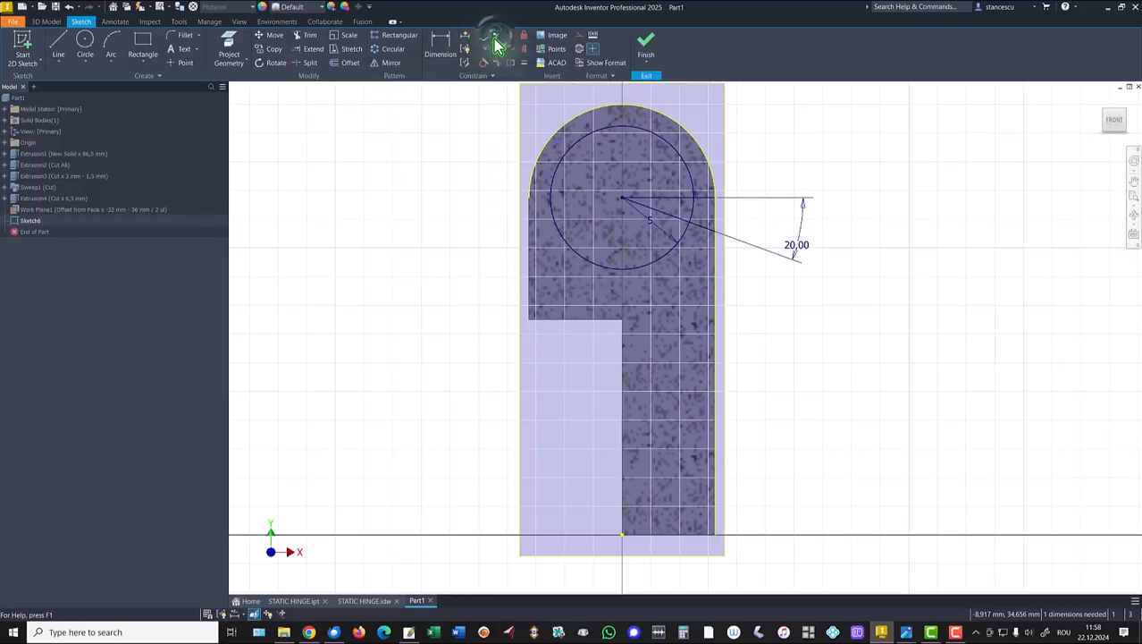
{"action": "left_click", "coordinate": [706, 234]}
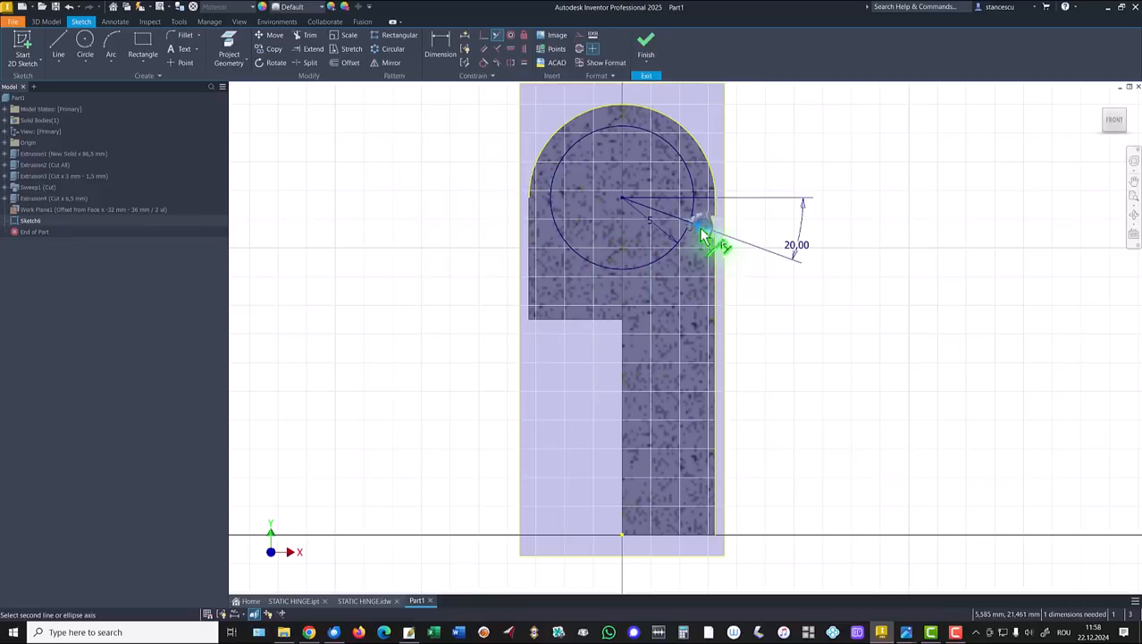
{"action": "left_click", "coordinate": [685, 229]}
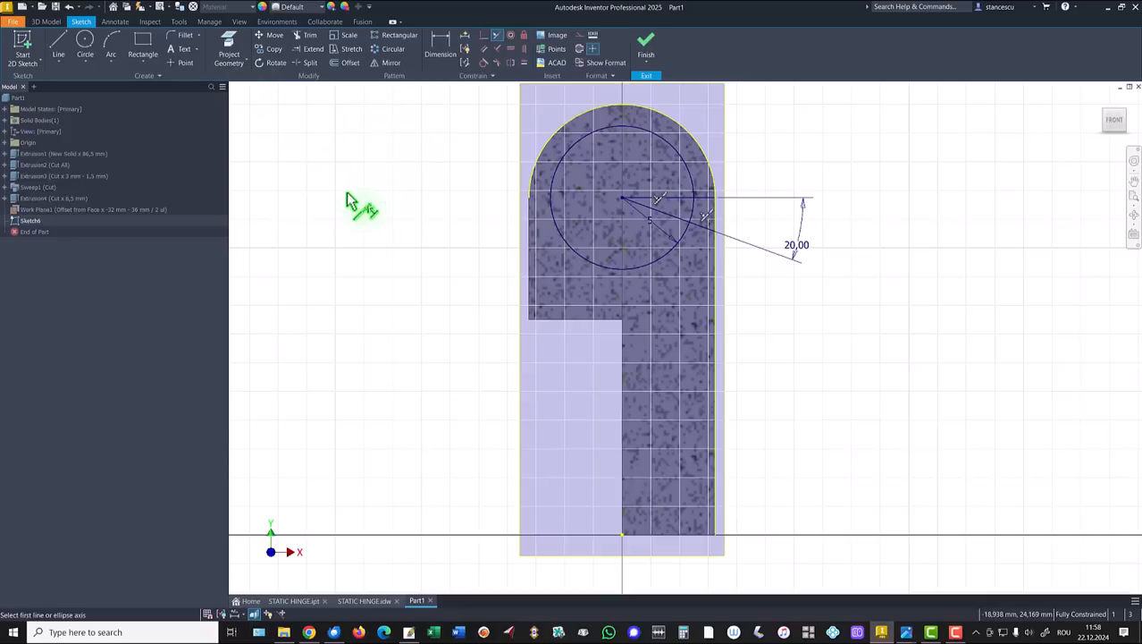
{"action": "key", "text": "Escape"}
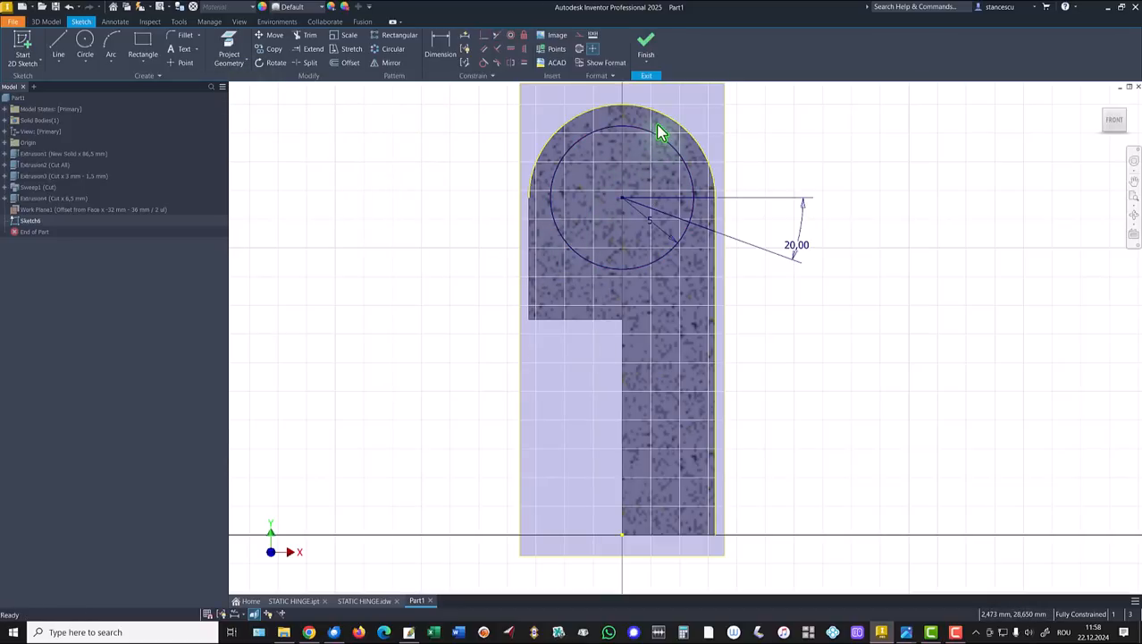
Convert the circle, the inner lines and the projected arch and side edges to construction geometry, and finish the sketch
{"action": "left_click_drag", "start_coordinate": [663, 113], "coordinate": [582, 292]}
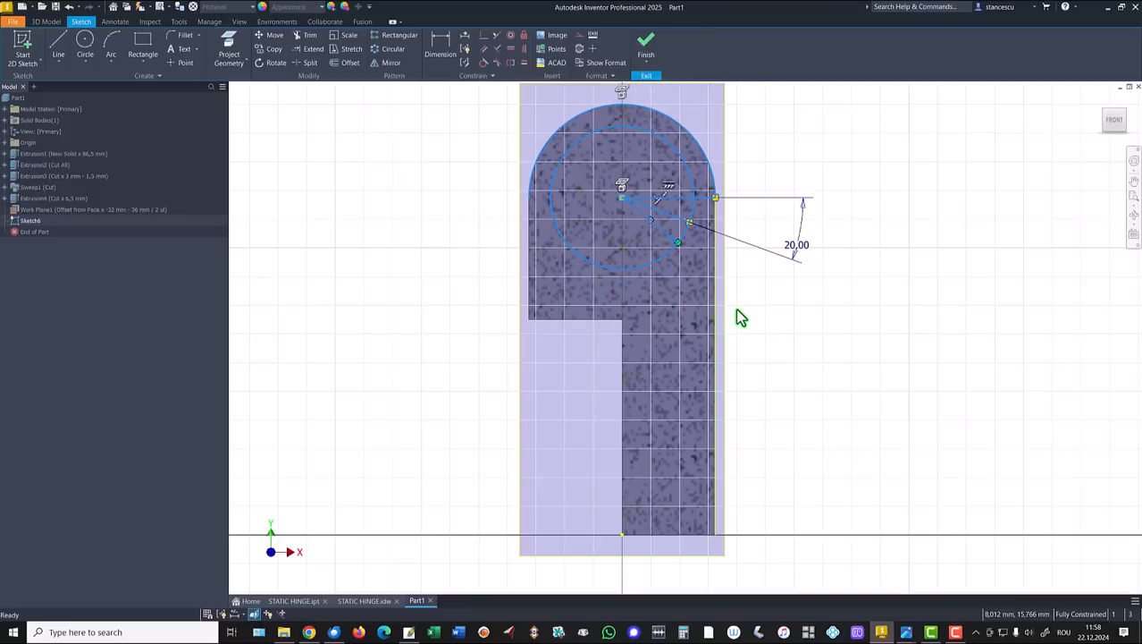
{"action": "left_click_drag", "start_coordinate": [738, 317], "coordinate": [695, 320], "text": "ctrl"}
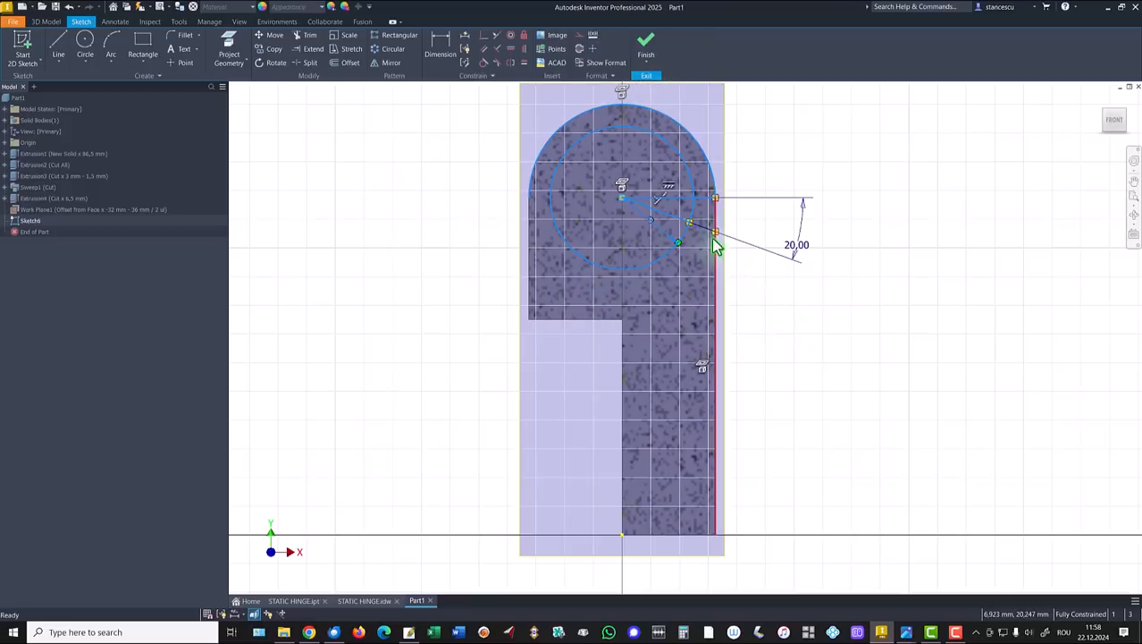
{"action": "right_click", "coordinate": [812, 346]}
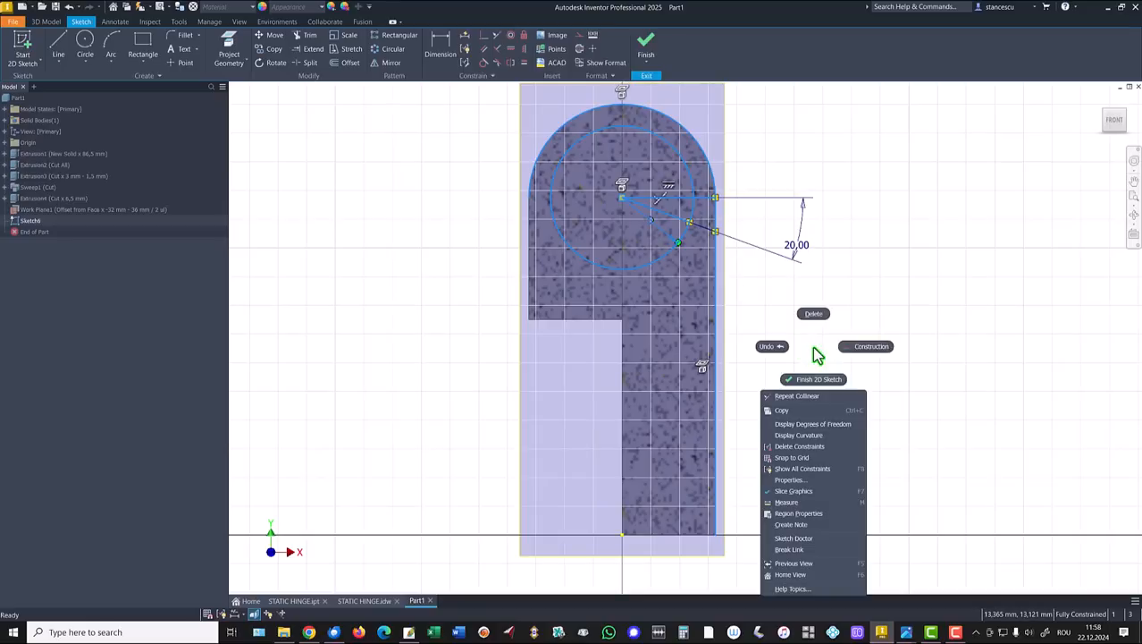
{"action": "left_click", "coordinate": [858, 346]}
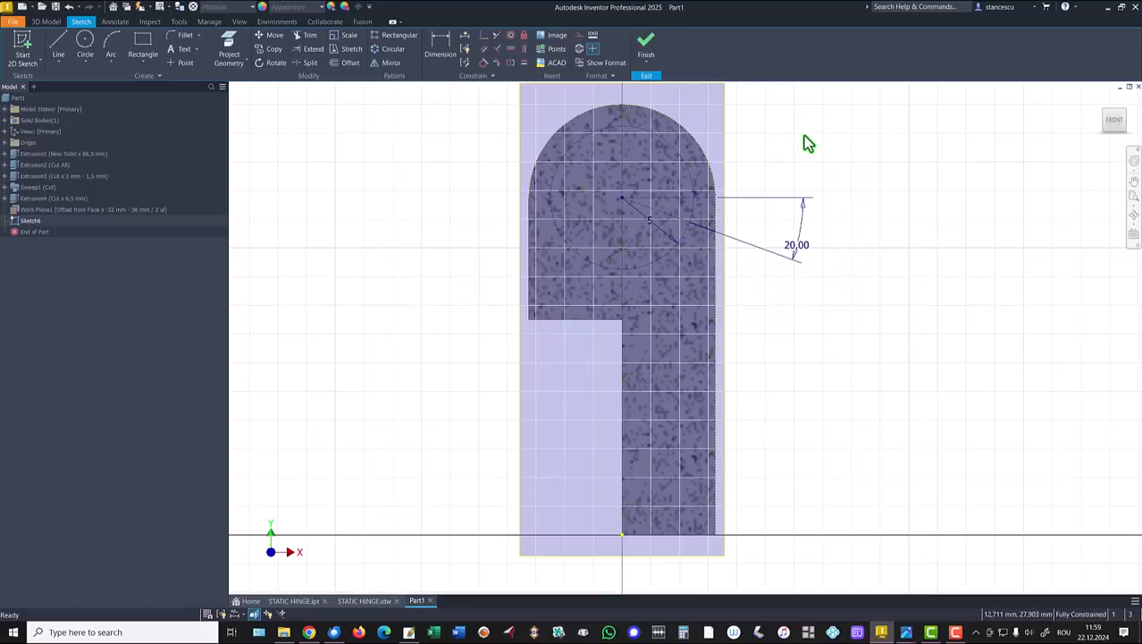
{"action": "left_click", "coordinate": [645, 49]}
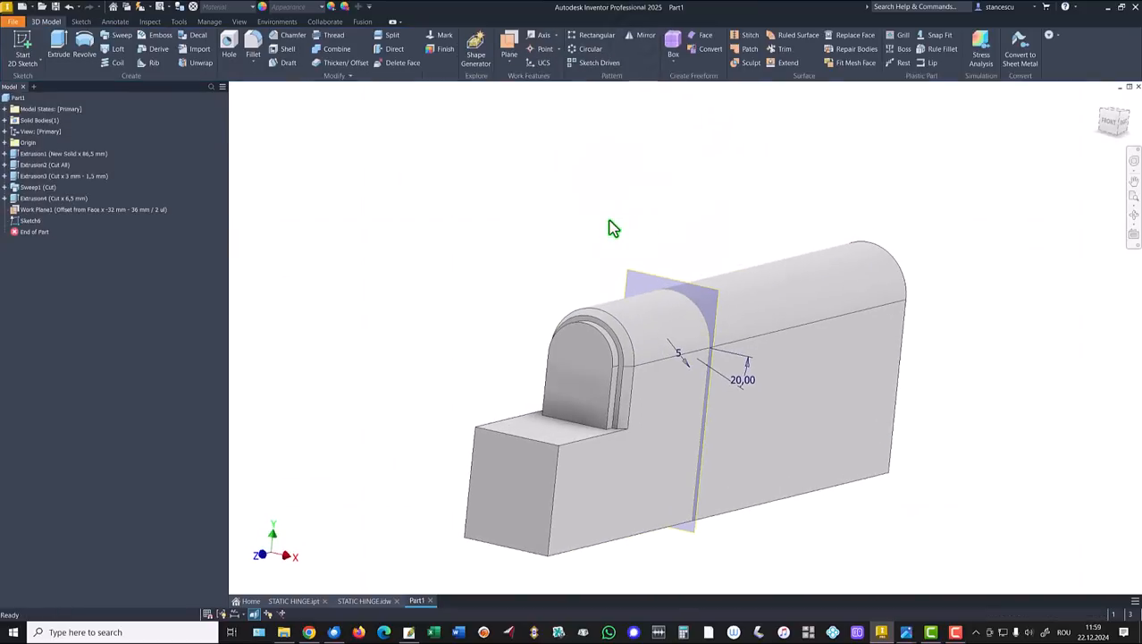
Create a work axis through the centre of the body's cylindrical arch face
{"action": "key", "text": "F6"}
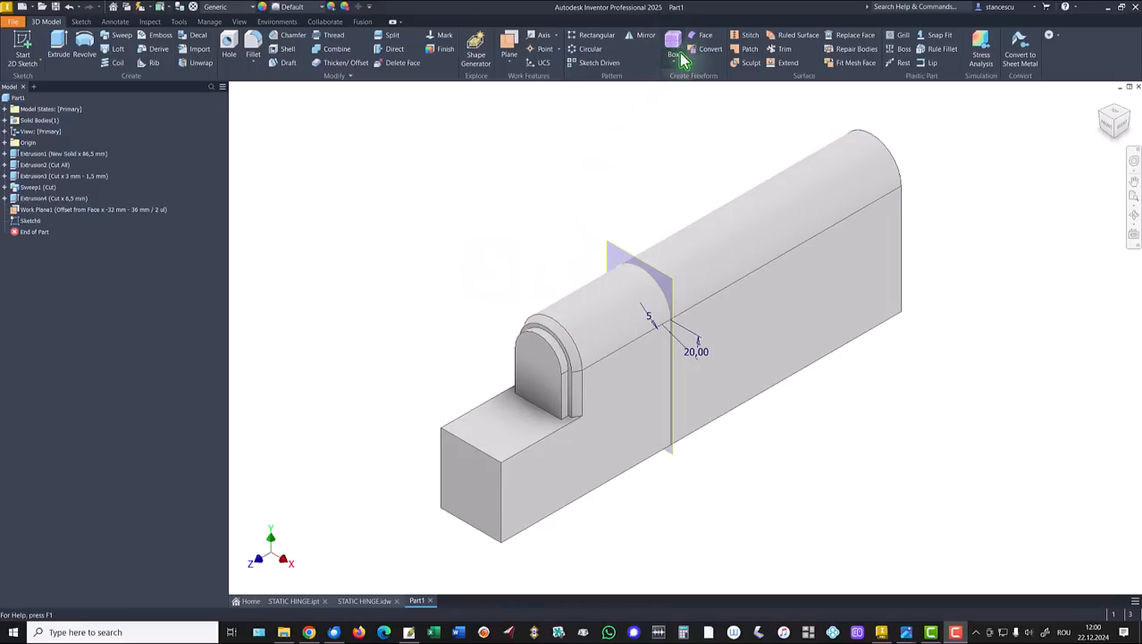
{"action": "left_click", "coordinate": [541, 37]}
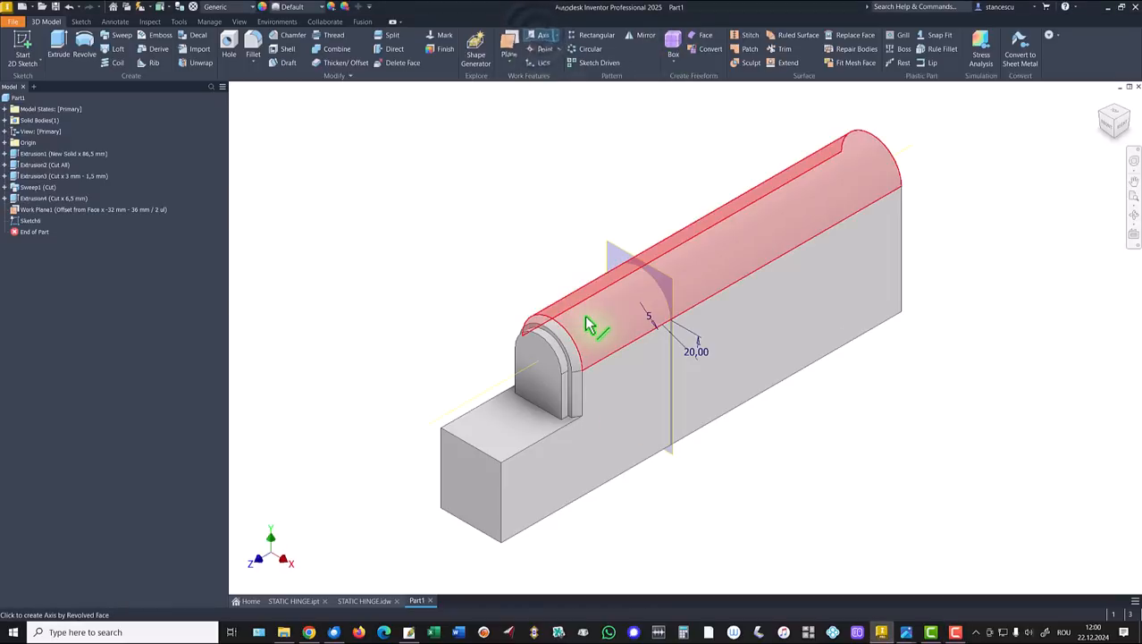
{"action": "left_click", "coordinate": [590, 326]}
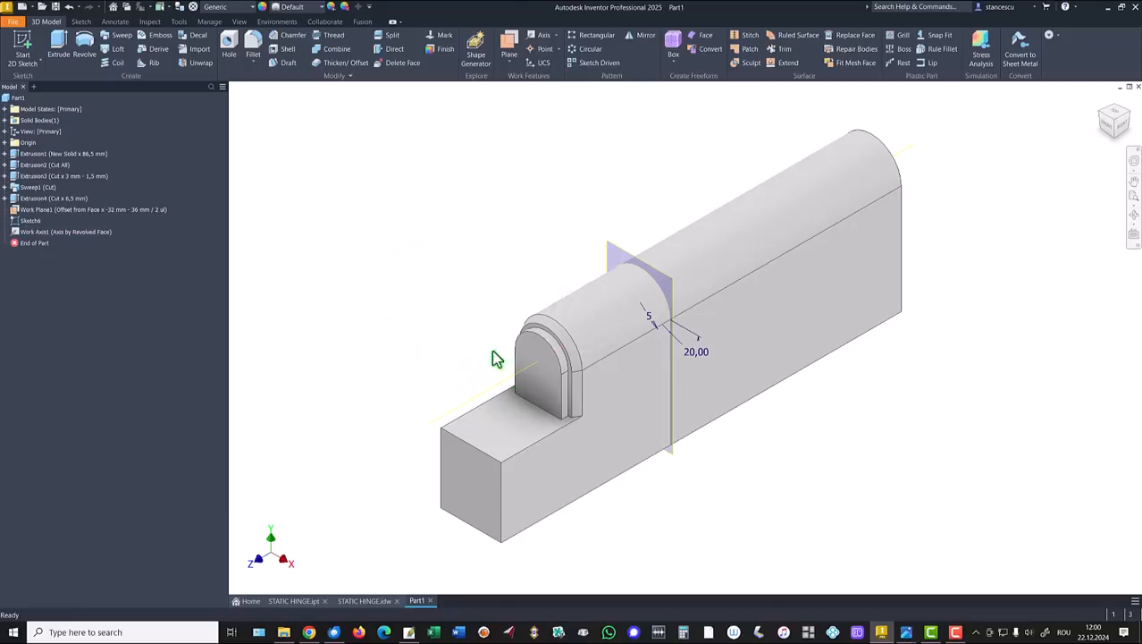
Start a coil from the short slanted sketch line at the arch's edge, using the Revolution and Height method
{"action": "left_click", "coordinate": [457, 298]}
{"action": "left_click", "coordinate": [117, 64]}
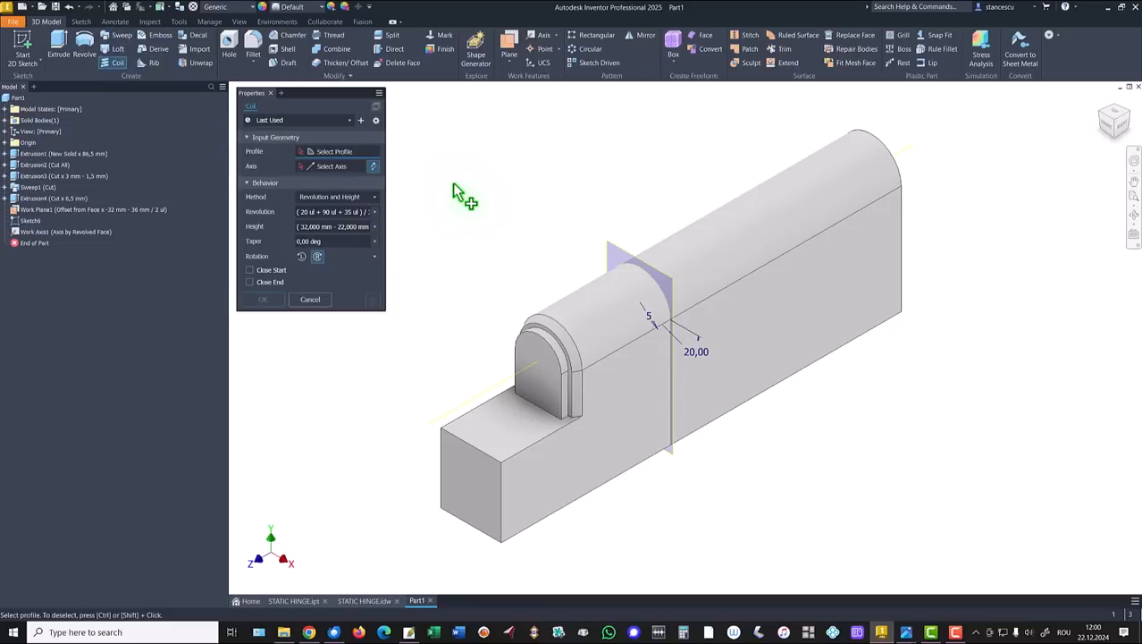
{"action": "left_click", "coordinate": [666, 325]}
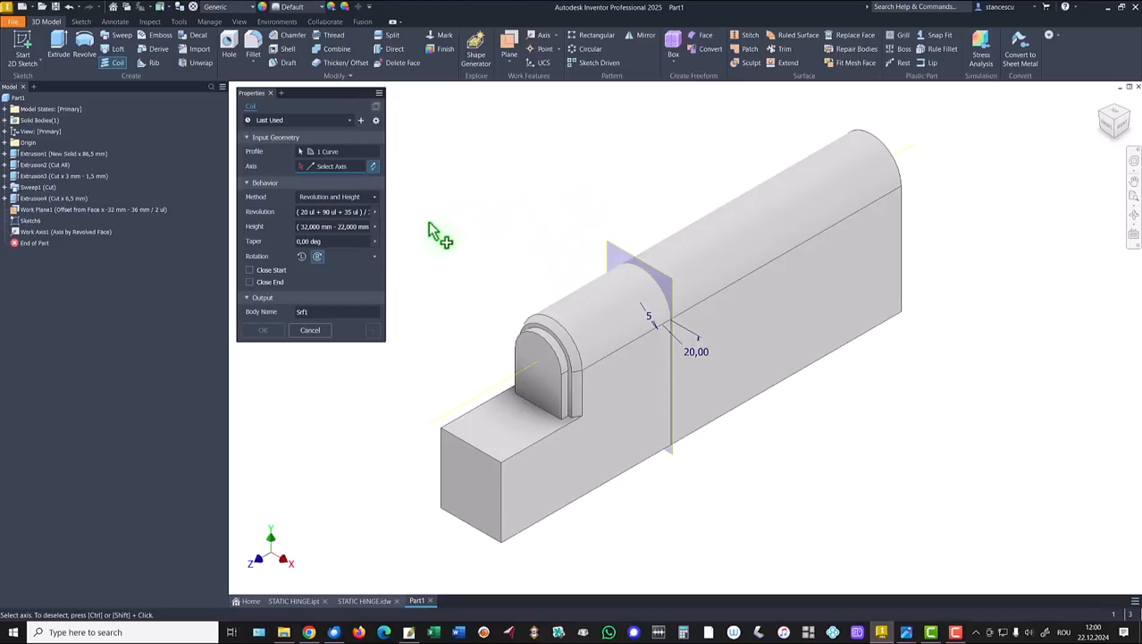
{"action": "left_click", "coordinate": [352, 197]}
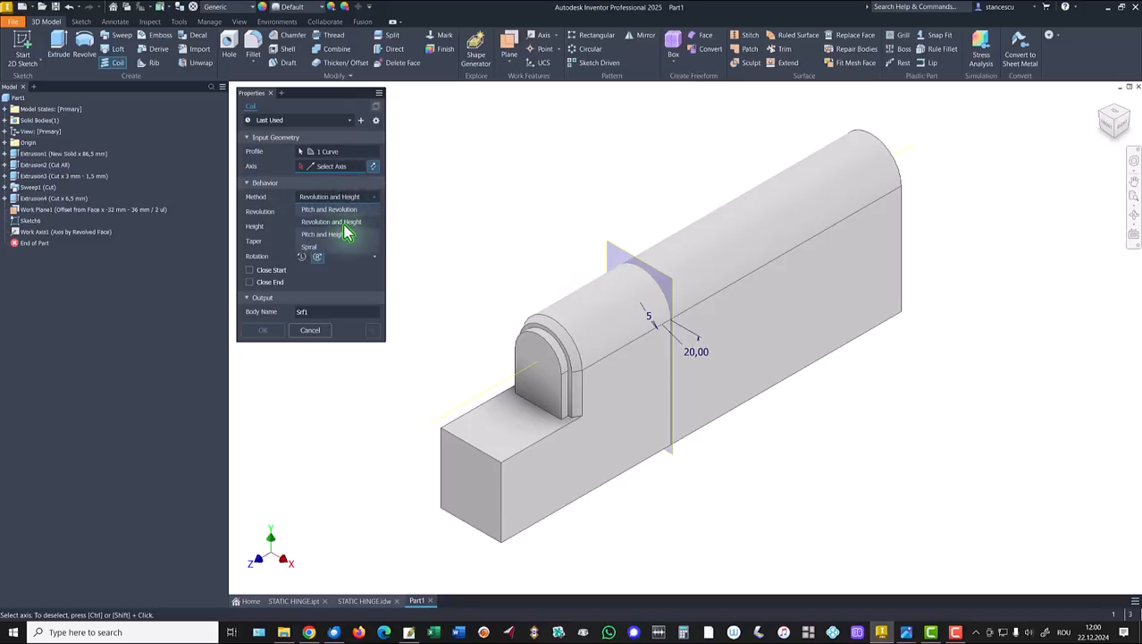
{"action": "left_click", "coordinate": [347, 221]}
Set the coil's revolution to 1 ul
{"action": "left_click", "coordinate": [365, 213]}
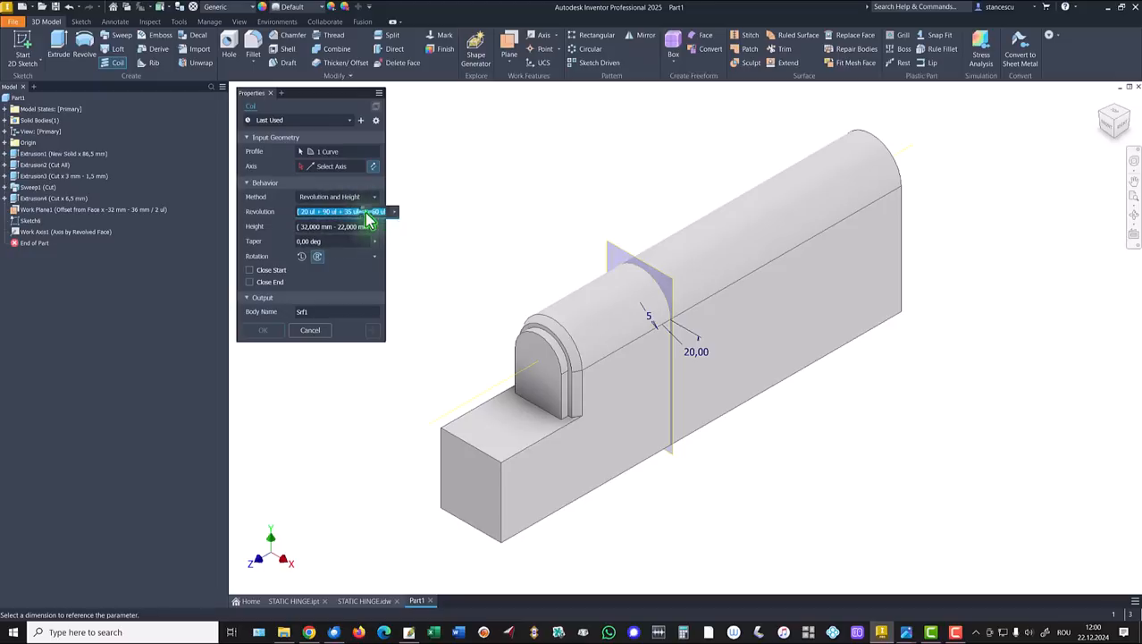
{"action": "key", "text": "Delete"}
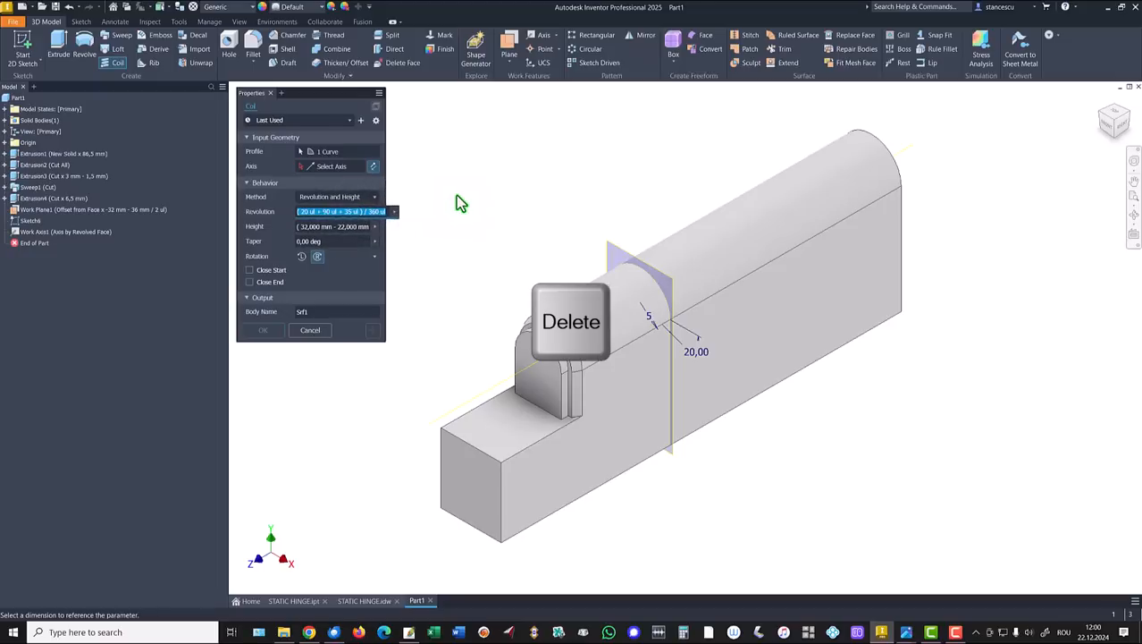
{"action": "type", "text": "1"}
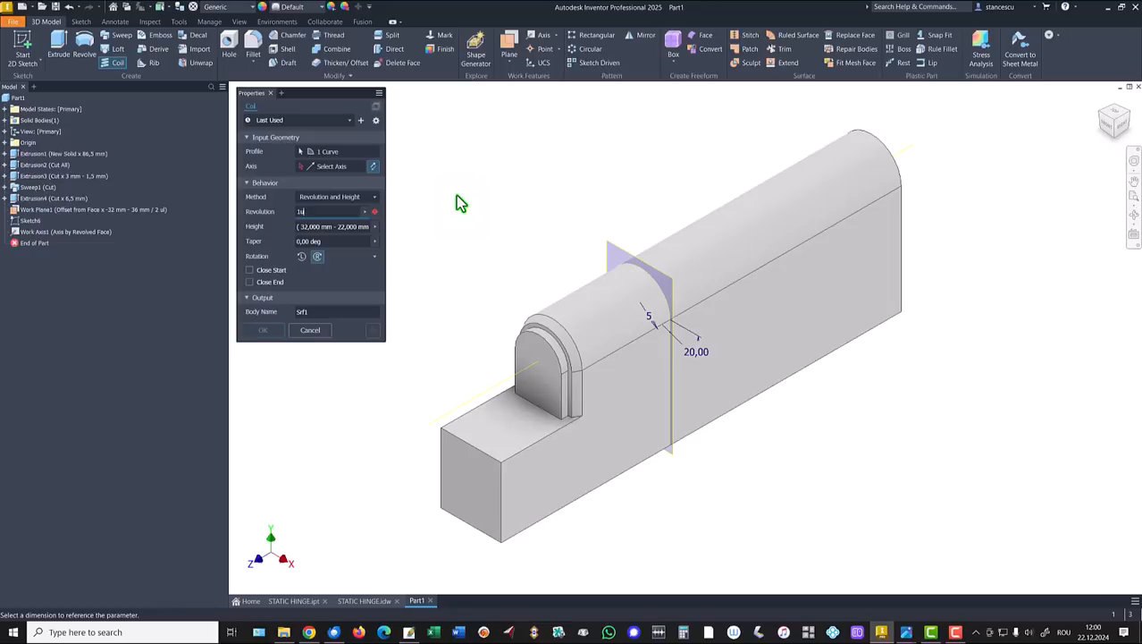
{"action": "type", "text": "ul"}
Set the coil's height to the expression (32-22)/2
{"action": "left_click", "coordinate": [317, 228]}
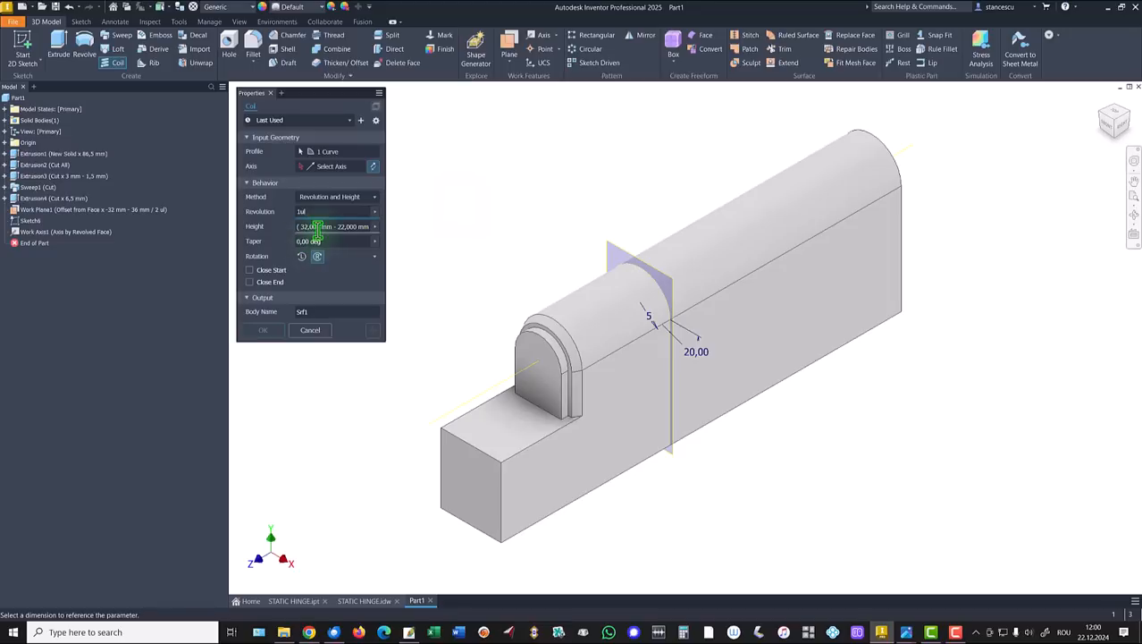
{"action": "left_click", "coordinate": [317, 230]}
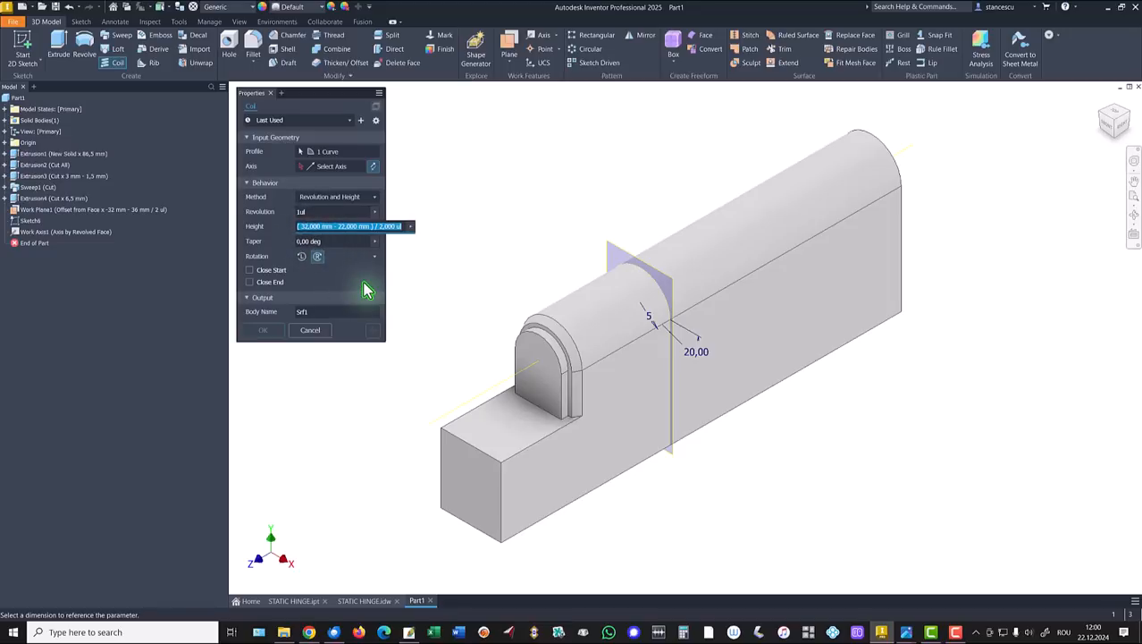
{"action": "type", "text": "10"}
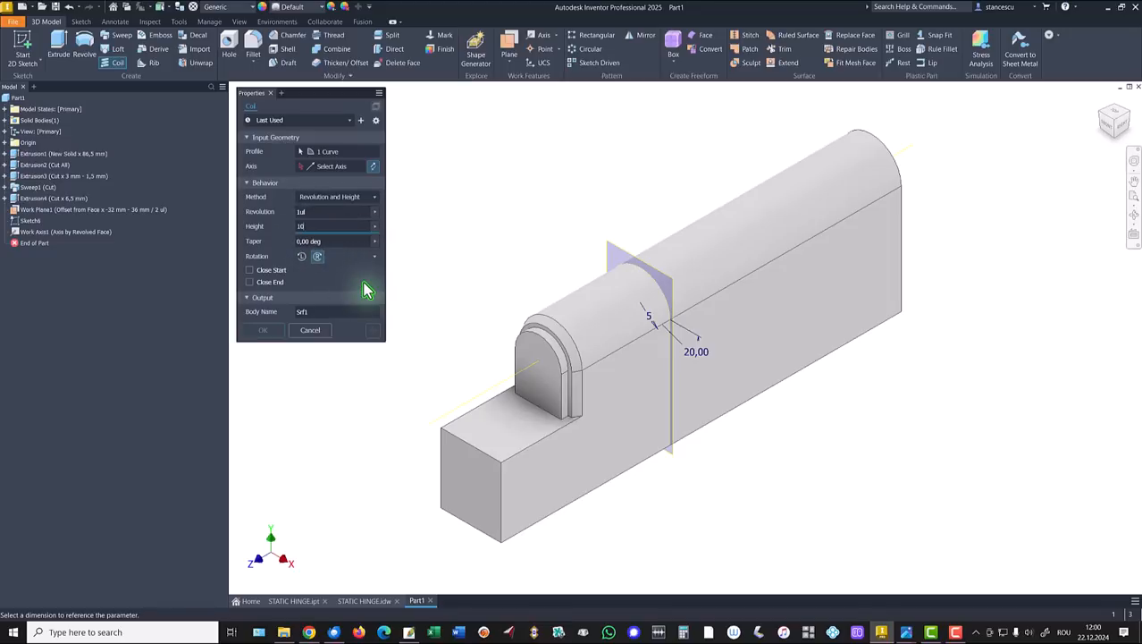
{"action": "left_click", "coordinate": [326, 227]}
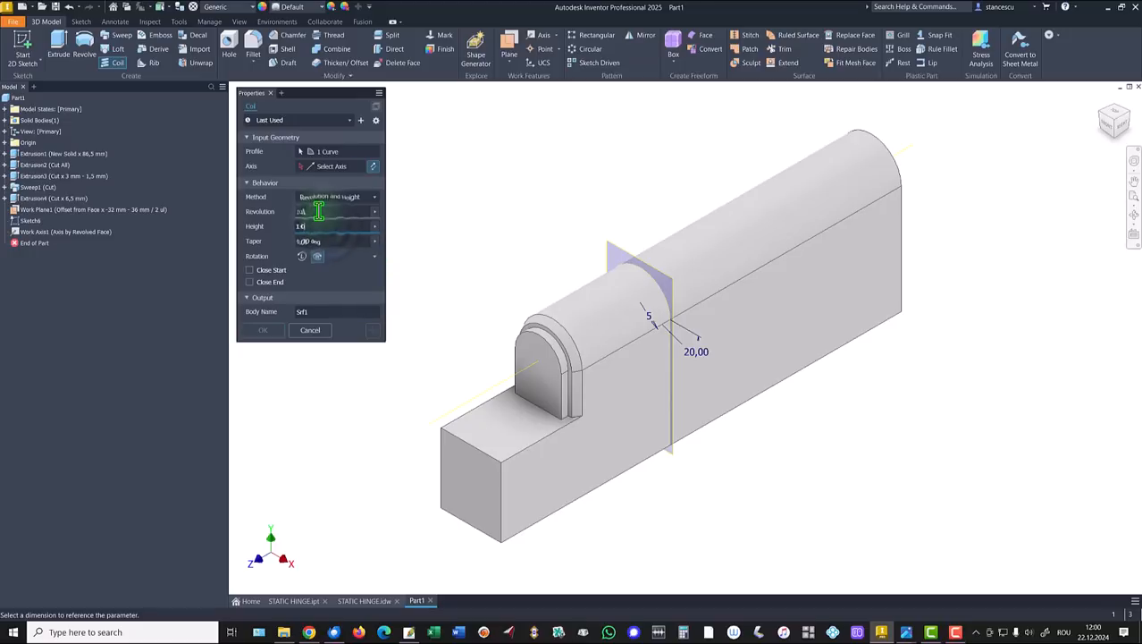
{"action": "left_click", "coordinate": [319, 230]}
{"action": "double_click", "coordinate": [313, 226]}
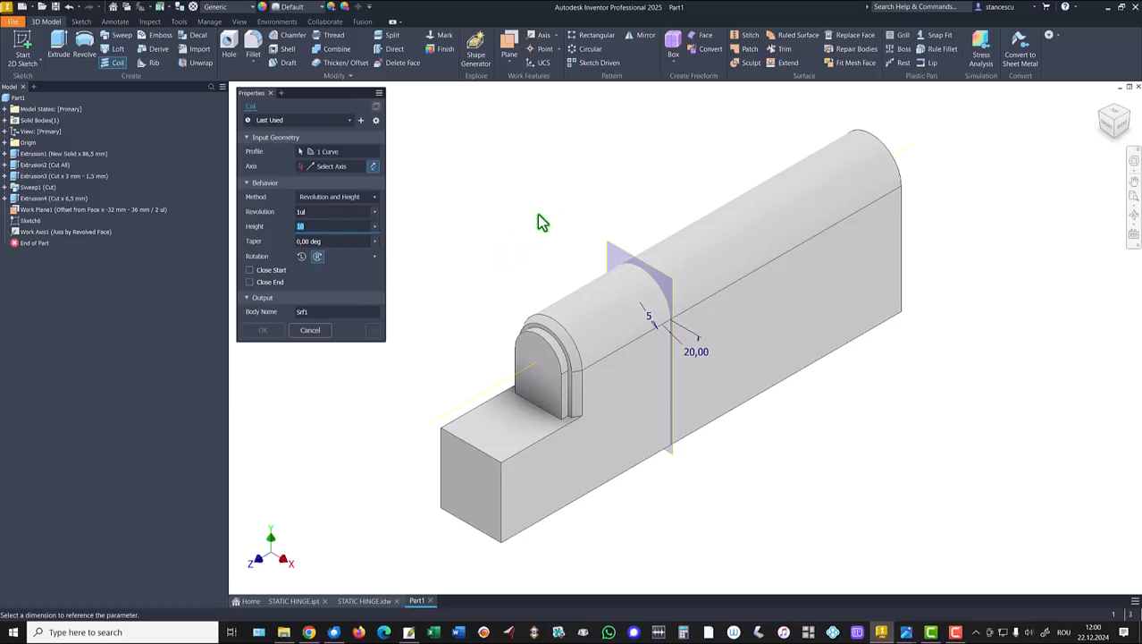
{"action": "type", "text": "(32-22)/2"}
Set the coil's revolution to (20+90+35)/360 and choose the work axis through the arch as its axis
{"action": "left_click", "coordinate": [329, 212]}
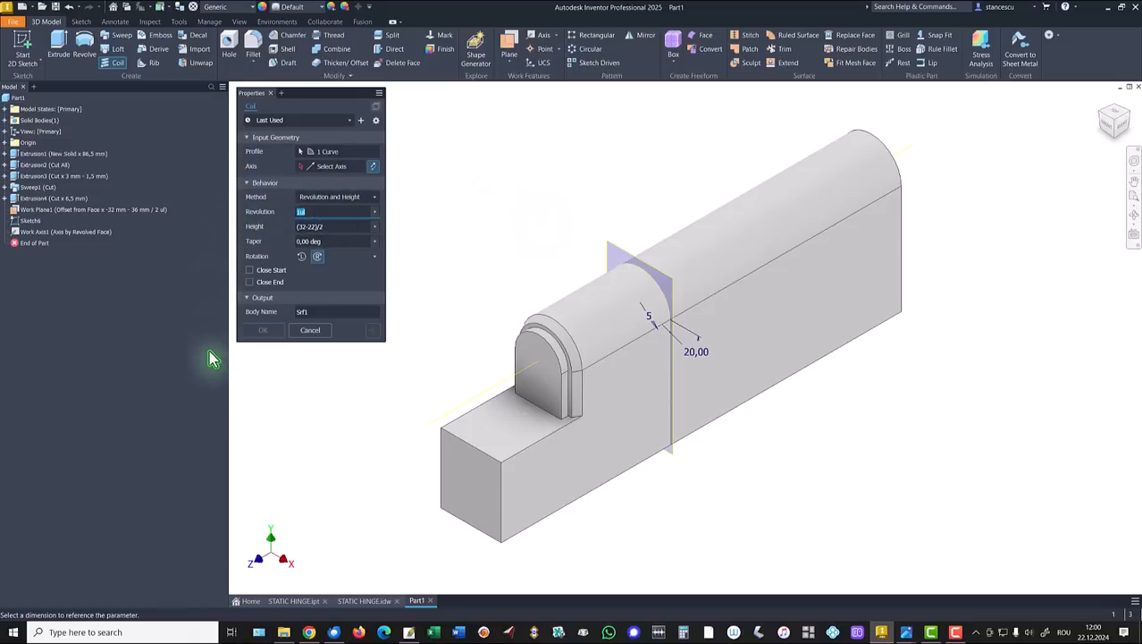
{"action": "left_click", "coordinate": [311, 213]}
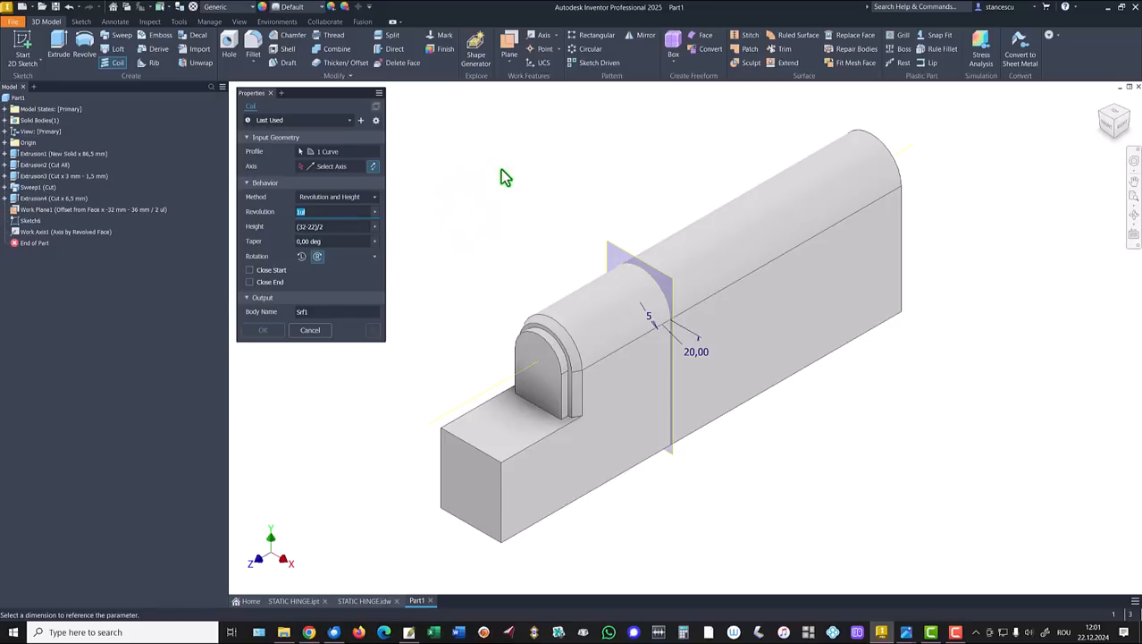
{"action": "type", "text": "(20+90+35)/360"}
{"action": "left_click", "coordinate": [332, 168]}
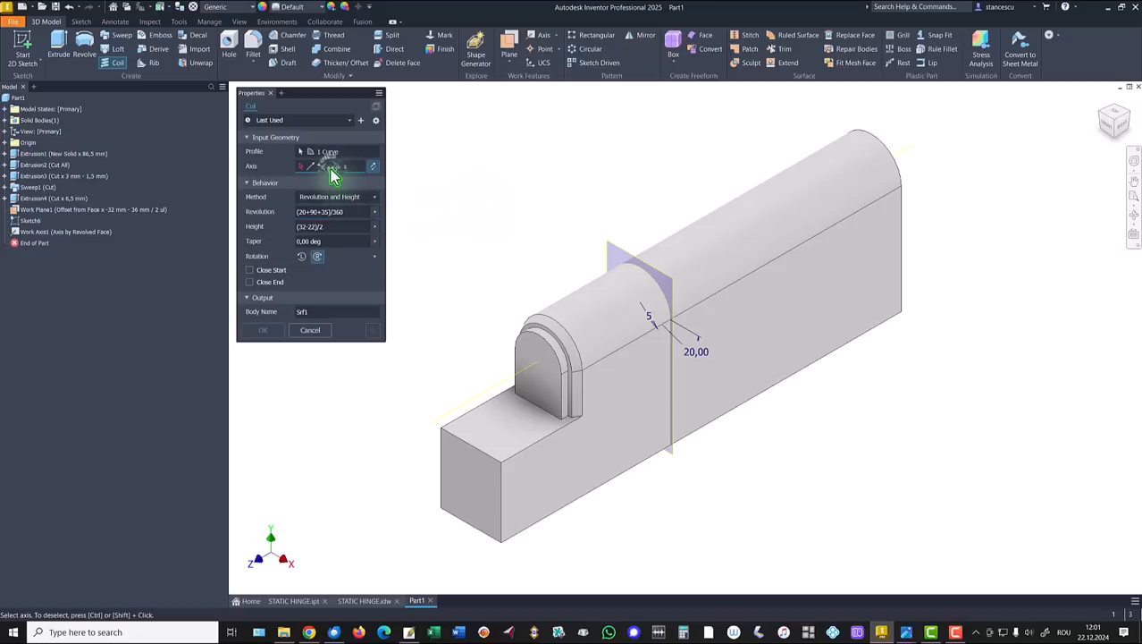
{"action": "left_click", "coordinate": [503, 381]}
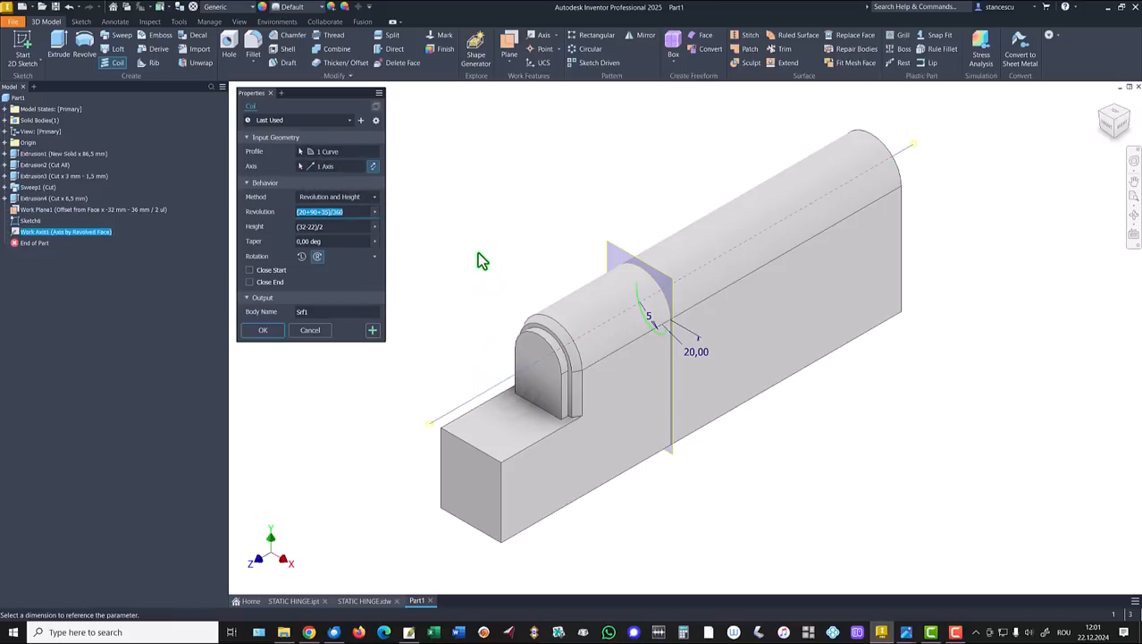
Switch the coil's rotation to left hand and check the path of the preview around the arch
{"action": "middle_click_drag", "start_coordinate": [480, 260], "coordinate": [660, 348], "text": "shift"}
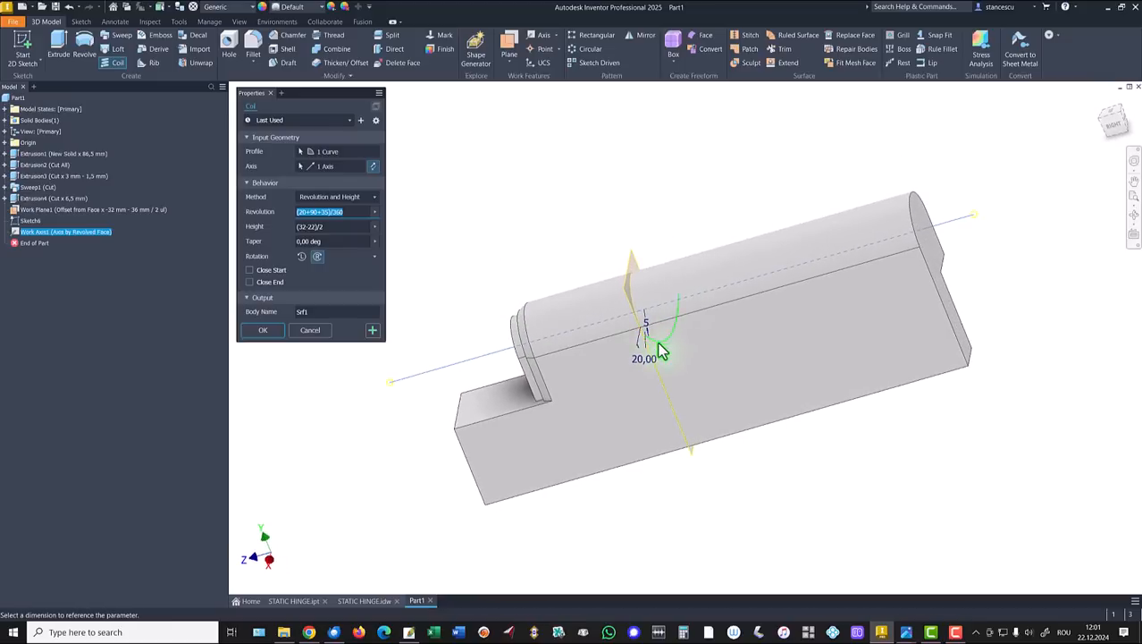
{"action": "middle_click_drag", "start_coordinate": [490, 239], "coordinate": [468, 234], "text": "shift"}
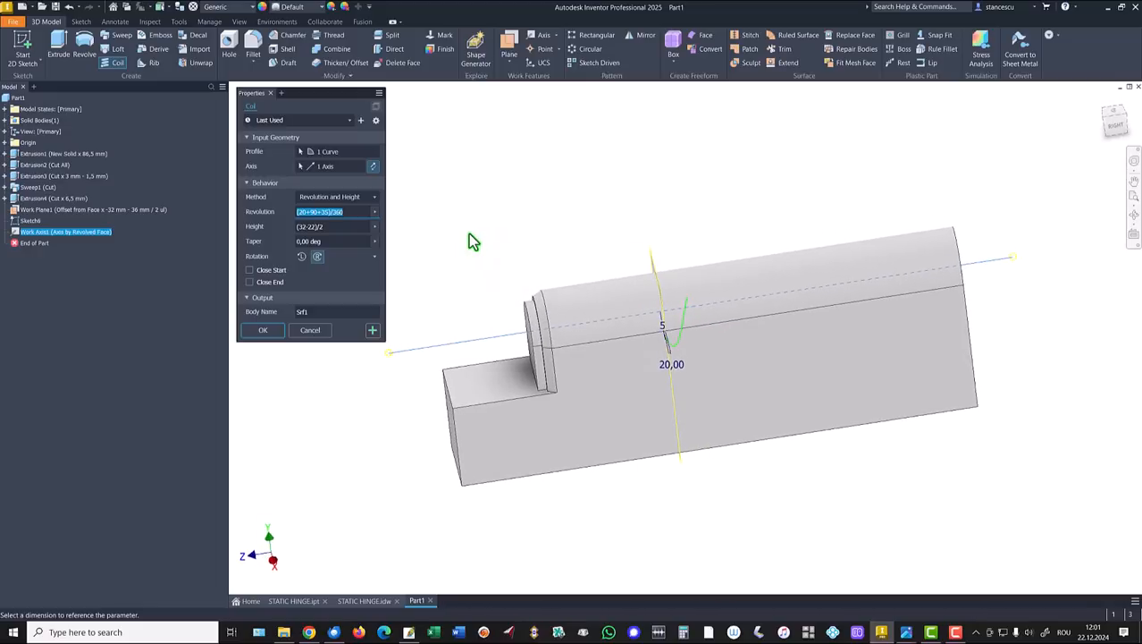
{"action": "left_click", "coordinate": [304, 258]}
{"action": "middle_click_drag", "start_coordinate": [305, 279], "coordinate": [404, 269], "text": "shift"}
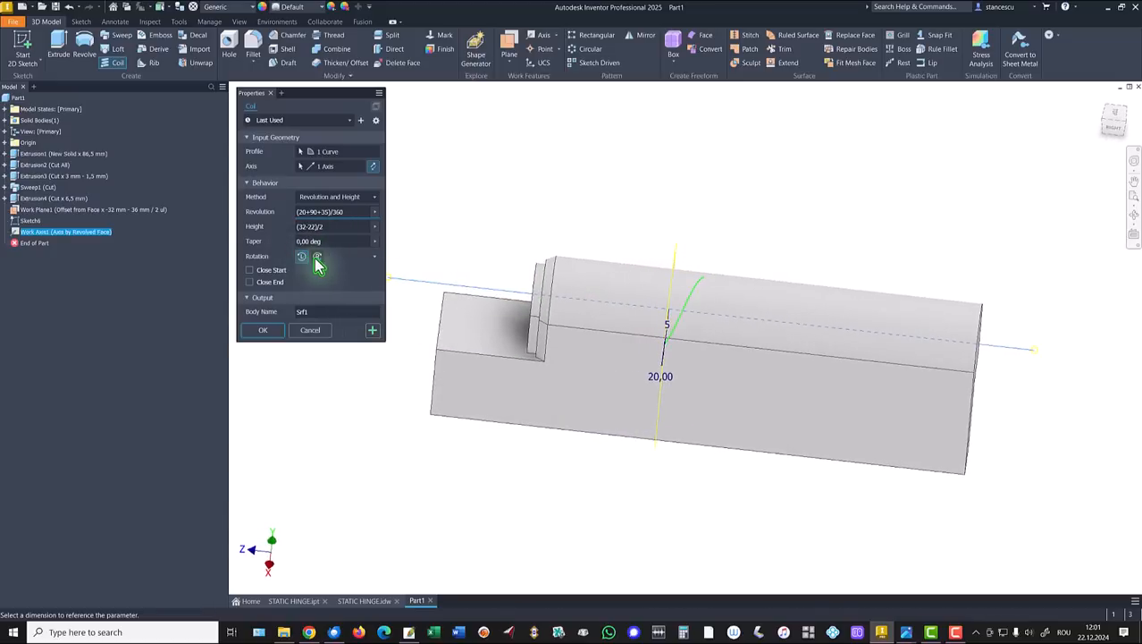
{"action": "middle_click_drag", "start_coordinate": [428, 316], "coordinate": [691, 367], "text": "shift"}
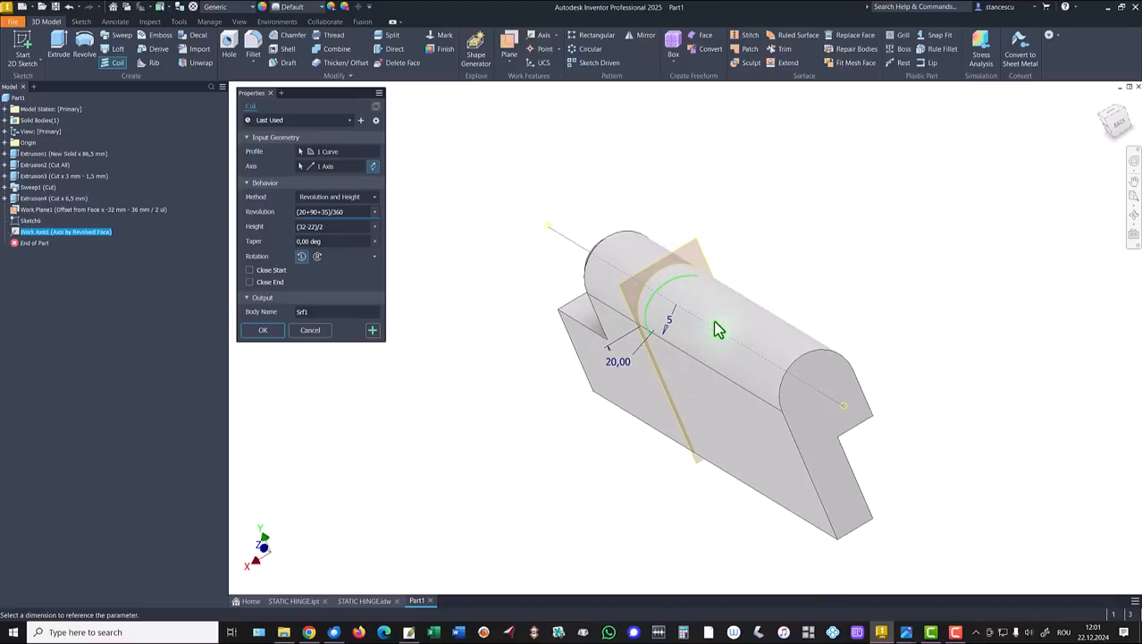
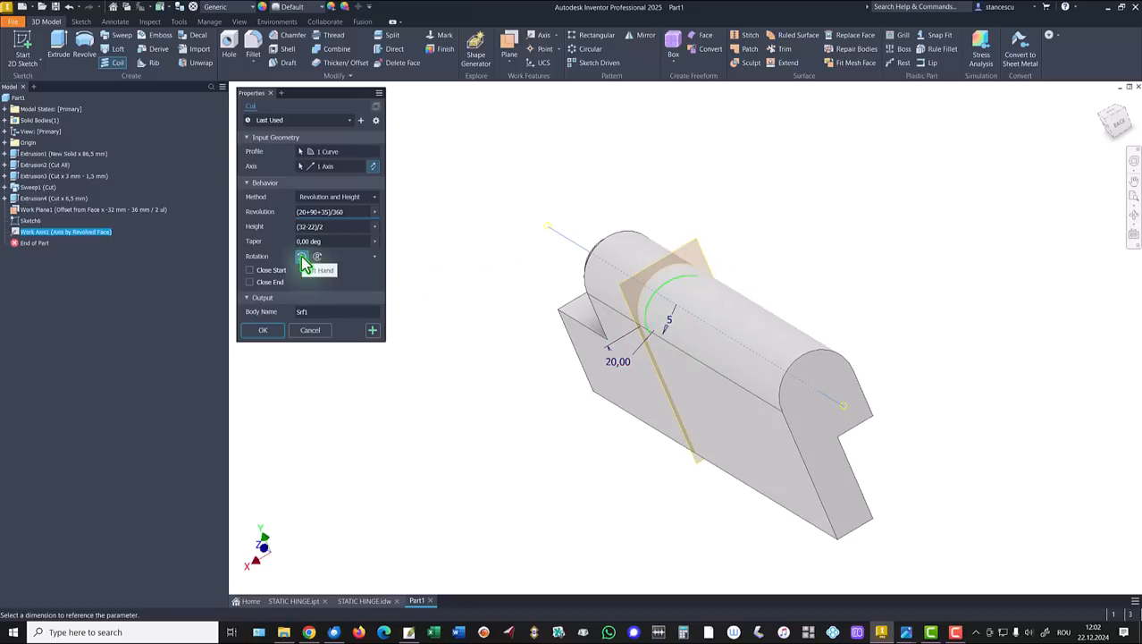
{"action": "middle_click_drag", "start_coordinate": [433, 275], "coordinate": [484, 226], "text": "shift"}
{"action": "scroll", "coordinate": [587, 344], "scroll_direction": "up", "scroll_amount": 5}
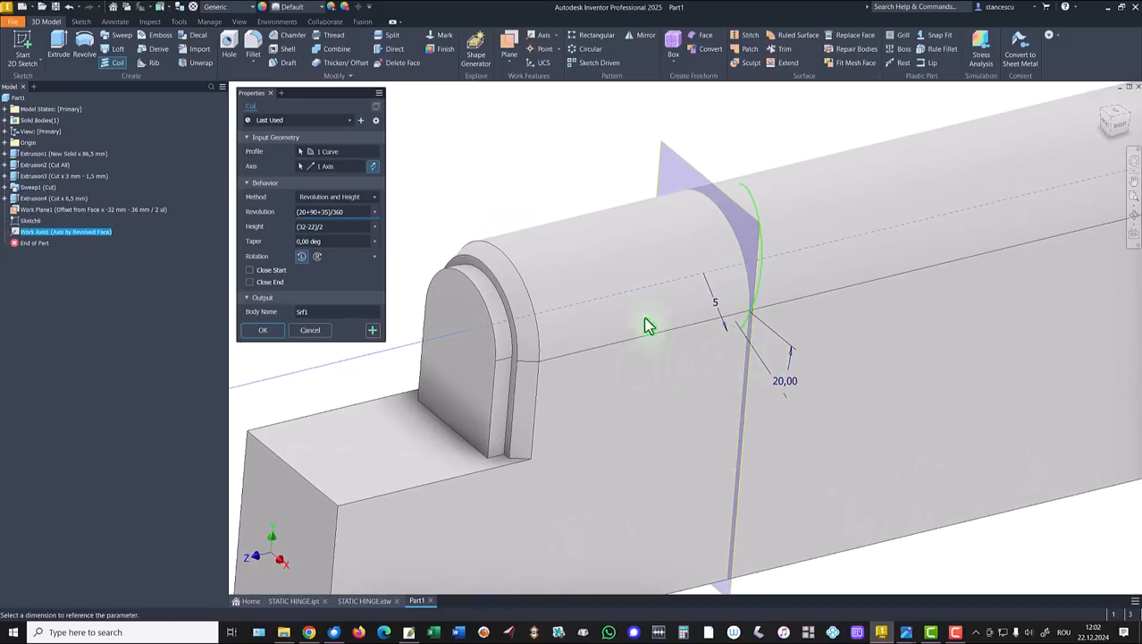
Clear the coil's profile, reselect the short slanted sketch line, and create the coil surface
{"action": "left_click", "coordinate": [332, 154]}
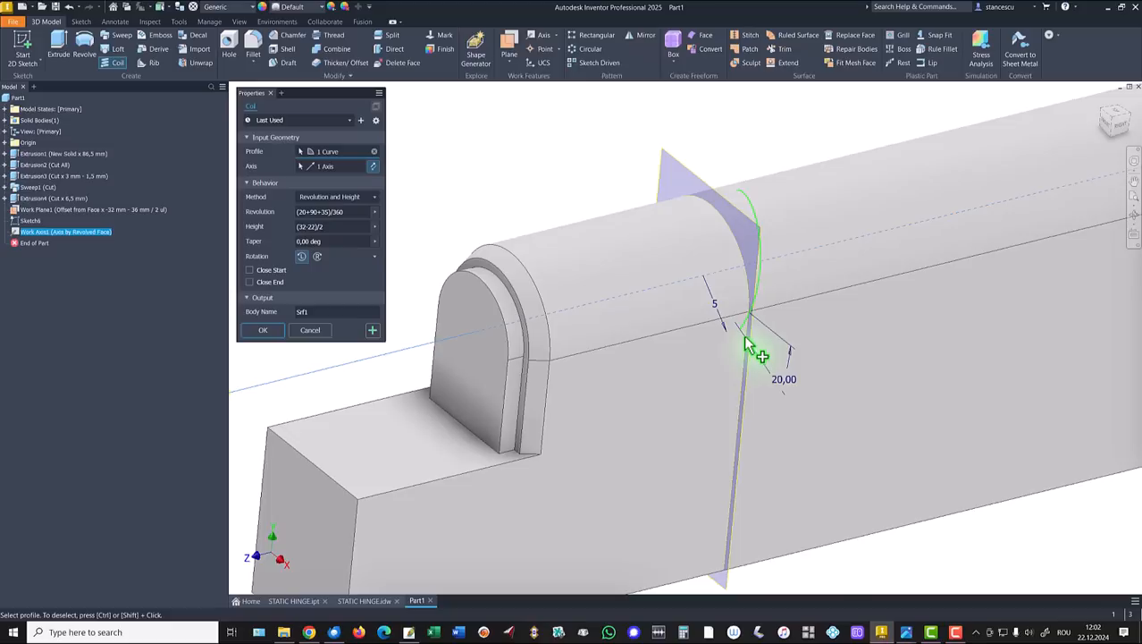
{"action": "left_click", "coordinate": [374, 151]}
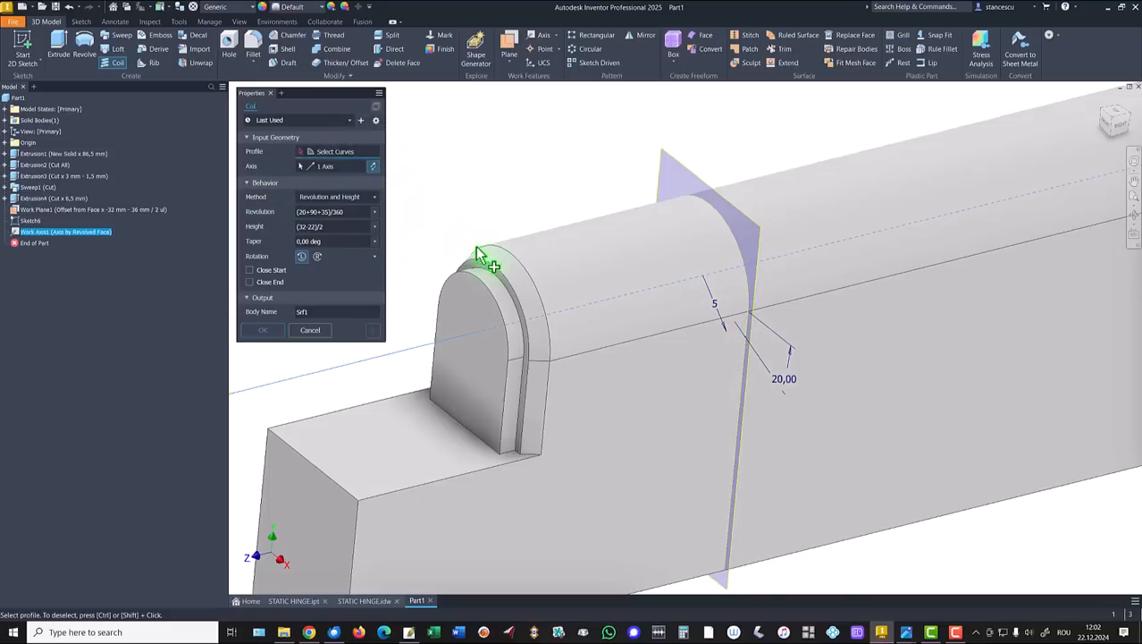
{"action": "left_click", "coordinate": [743, 336]}
{"action": "middle_click_drag", "start_coordinate": [736, 366], "coordinate": [753, 229], "text": "shift"}
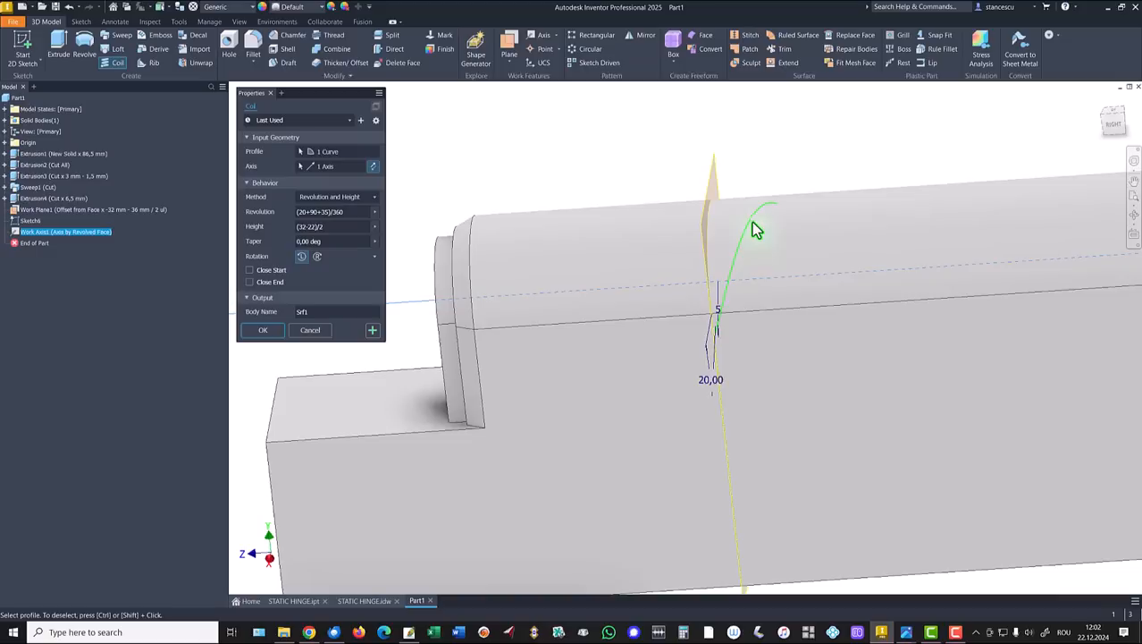
{"action": "middle_click_drag", "start_coordinate": [589, 179], "coordinate": [451, 186], "text": "shift"}
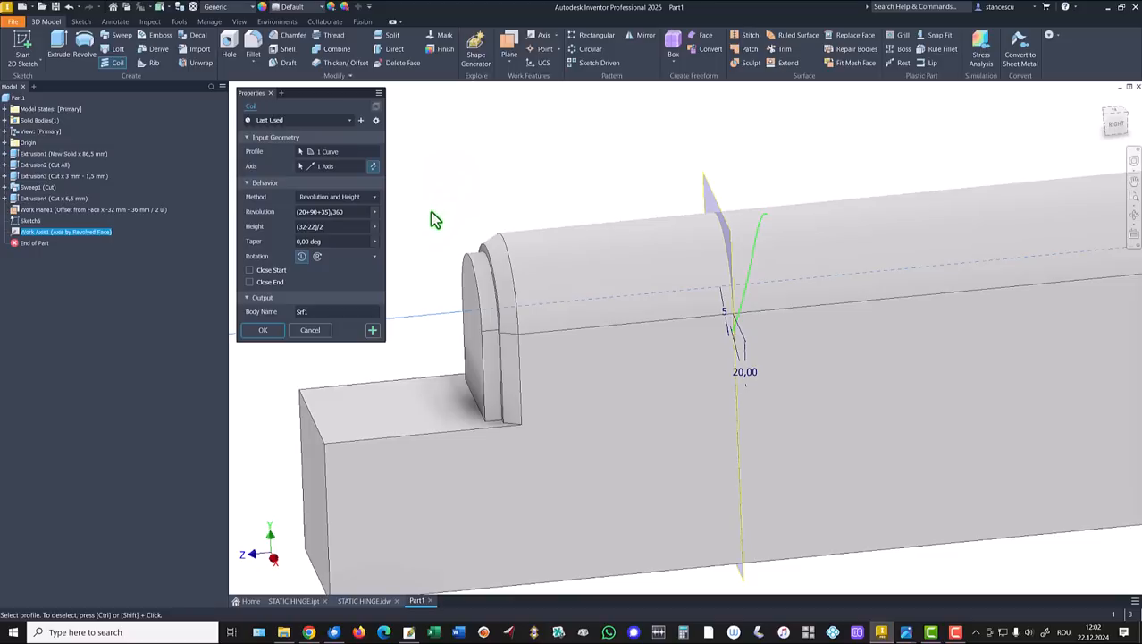
{"action": "left_click", "coordinate": [269, 330]}
{"action": "middle_click_drag", "start_coordinate": [275, 335], "coordinate": [701, 284], "text": "shift"}
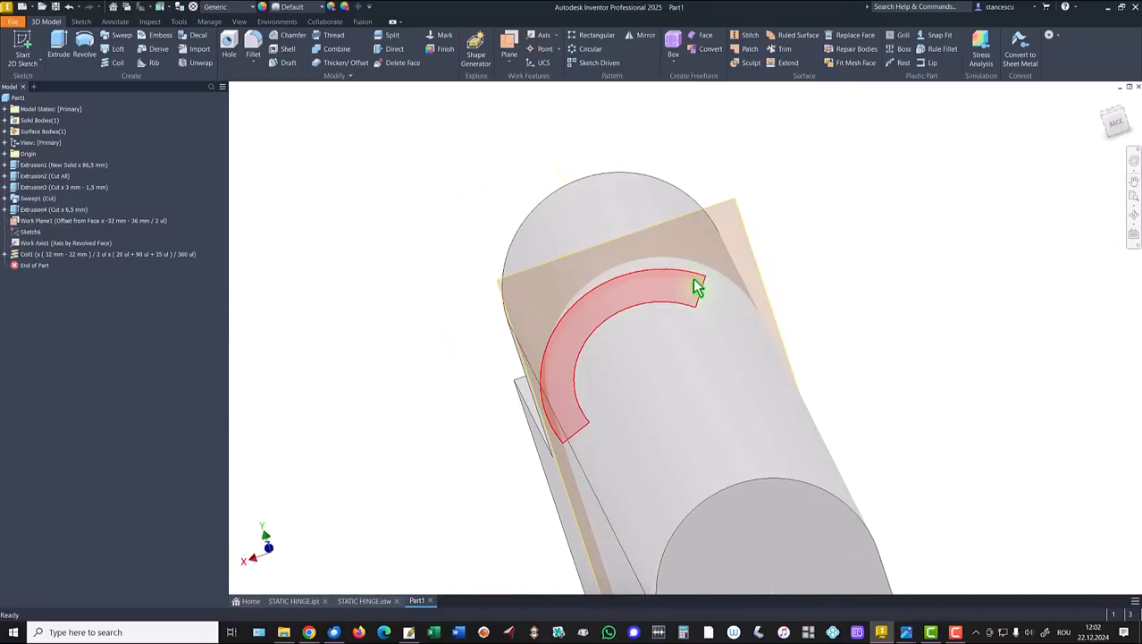
{"action": "middle_click_drag", "start_coordinate": [698, 286], "coordinate": [897, 219], "text": "shift"}
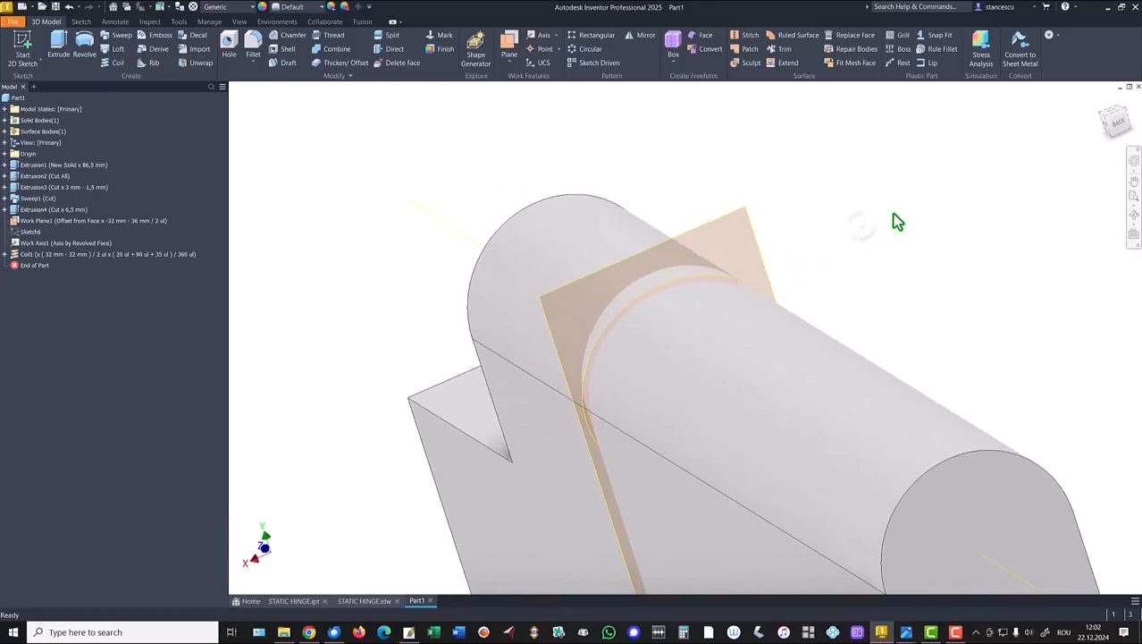
Hide the offset work plane and the work axis through the arch
{"action": "key", "text": "F6"}
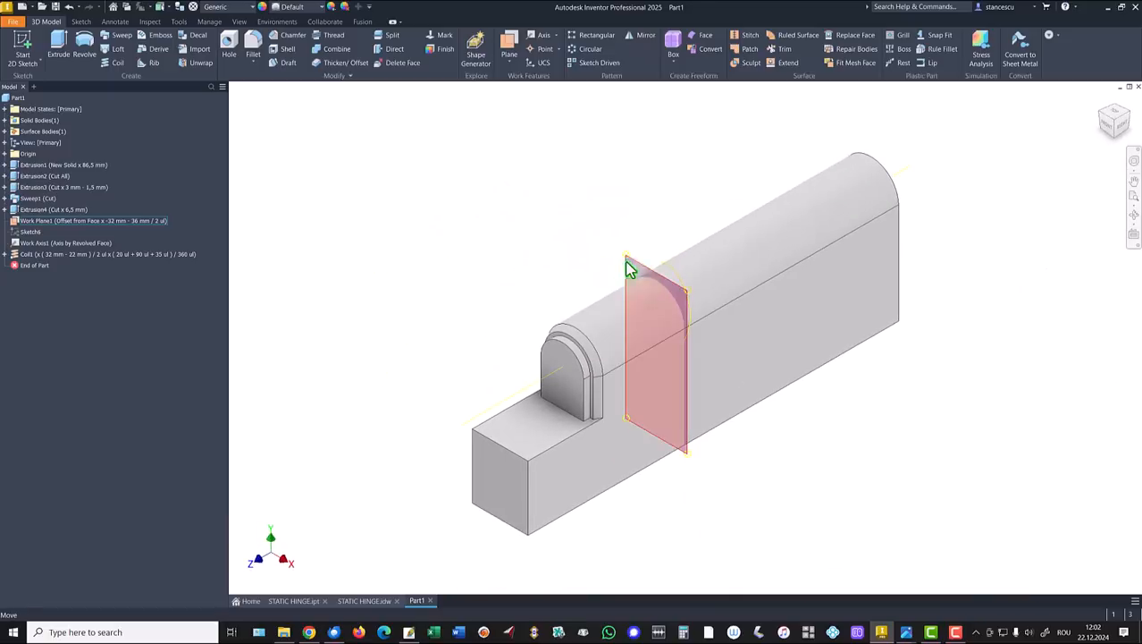
{"action": "right_click", "coordinate": [630, 261]}
{"action": "left_click", "coordinate": [655, 276]}
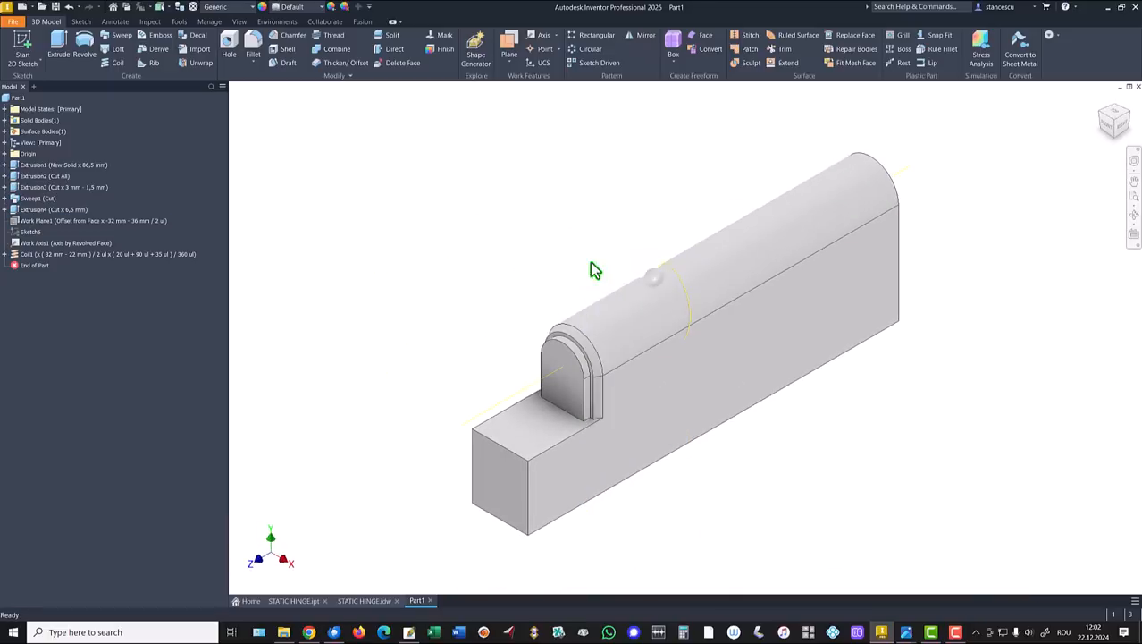
{"action": "right_click", "coordinate": [551, 387]}
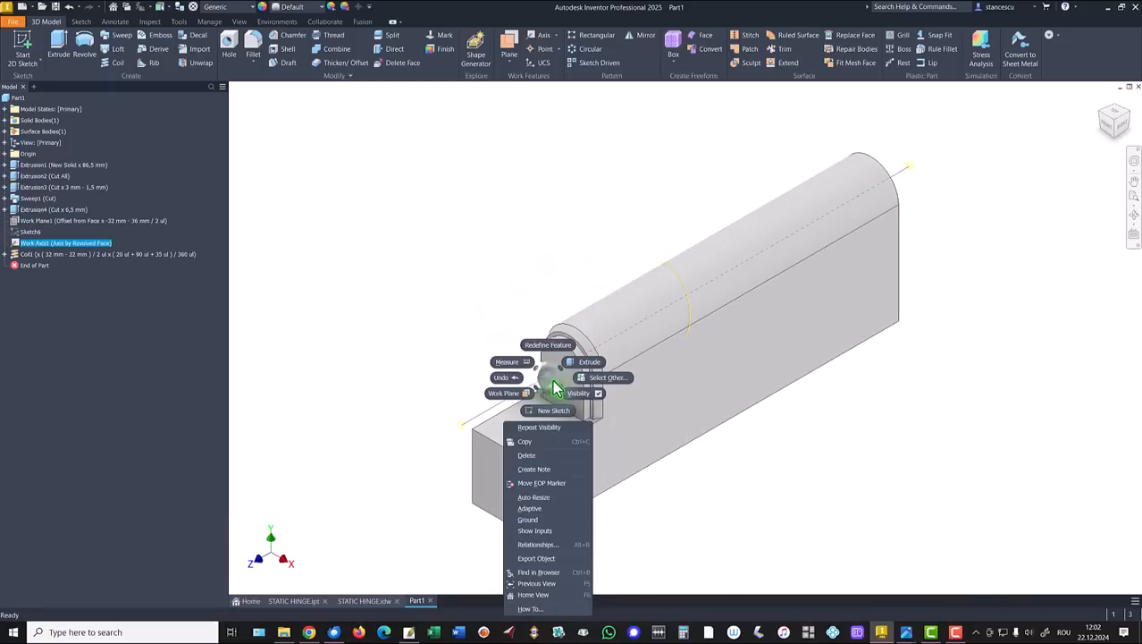
{"action": "left_click", "coordinate": [582, 397]}
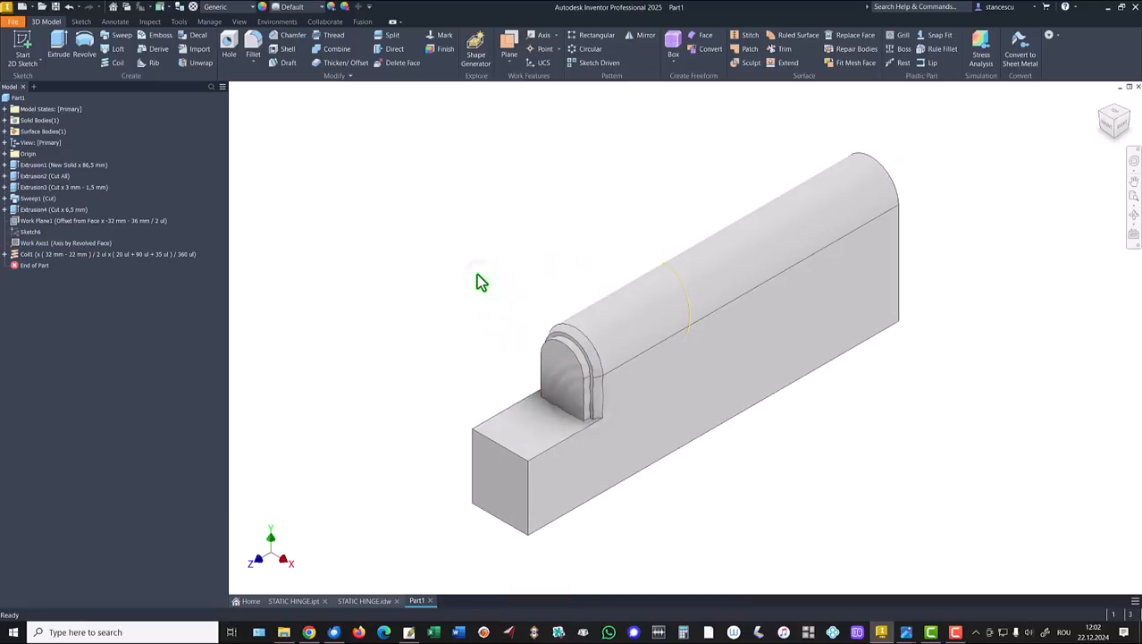
Make the coil's profile sketch visible again
{"action": "key", "text": "F6"}
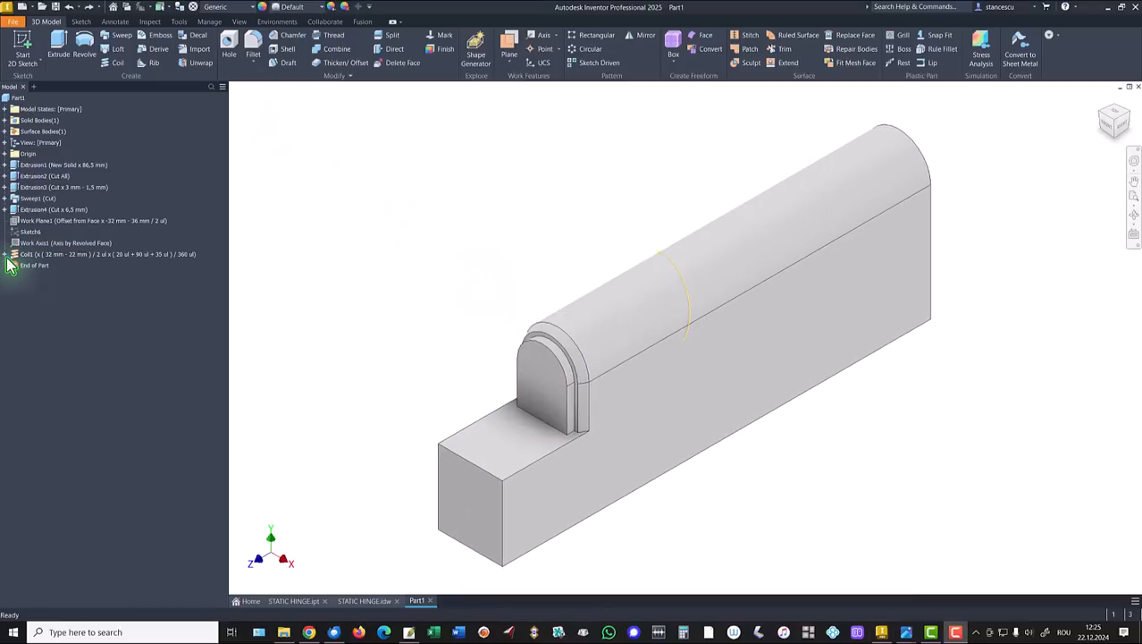
{"action": "left_click", "coordinate": [5, 255]}
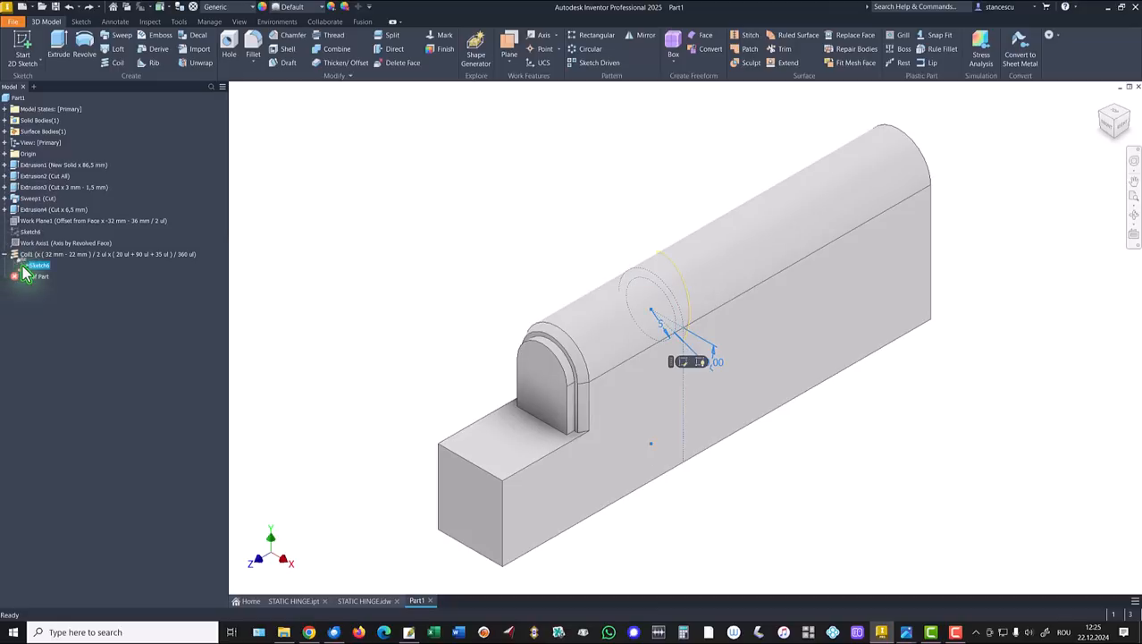
{"action": "right_click", "coordinate": [25, 268]}
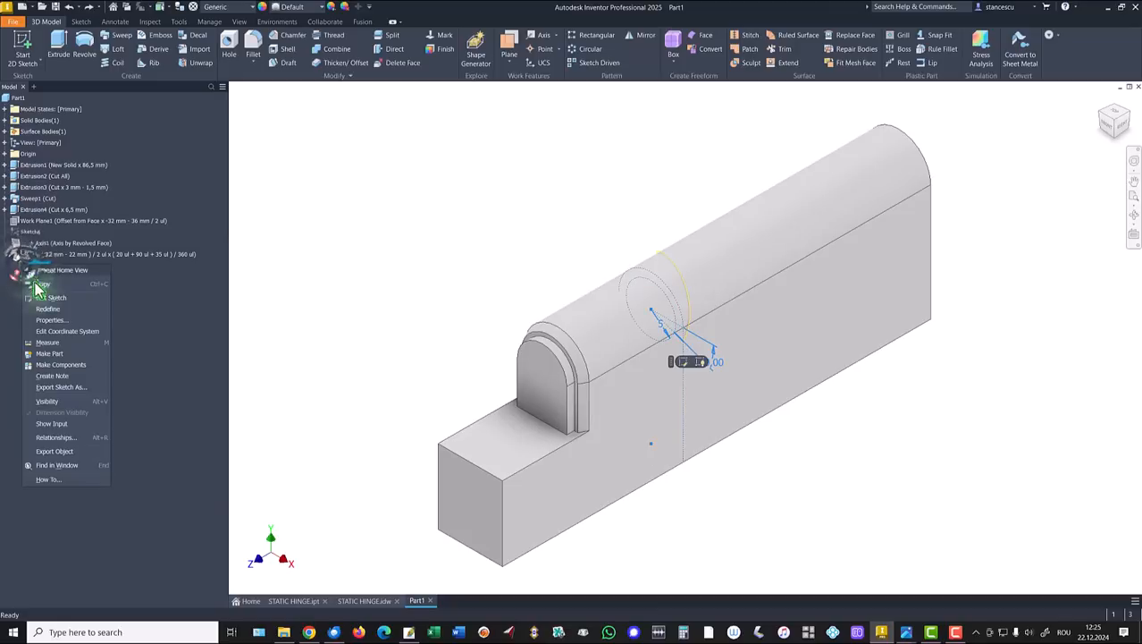
{"action": "left_click", "coordinate": [45, 402]}
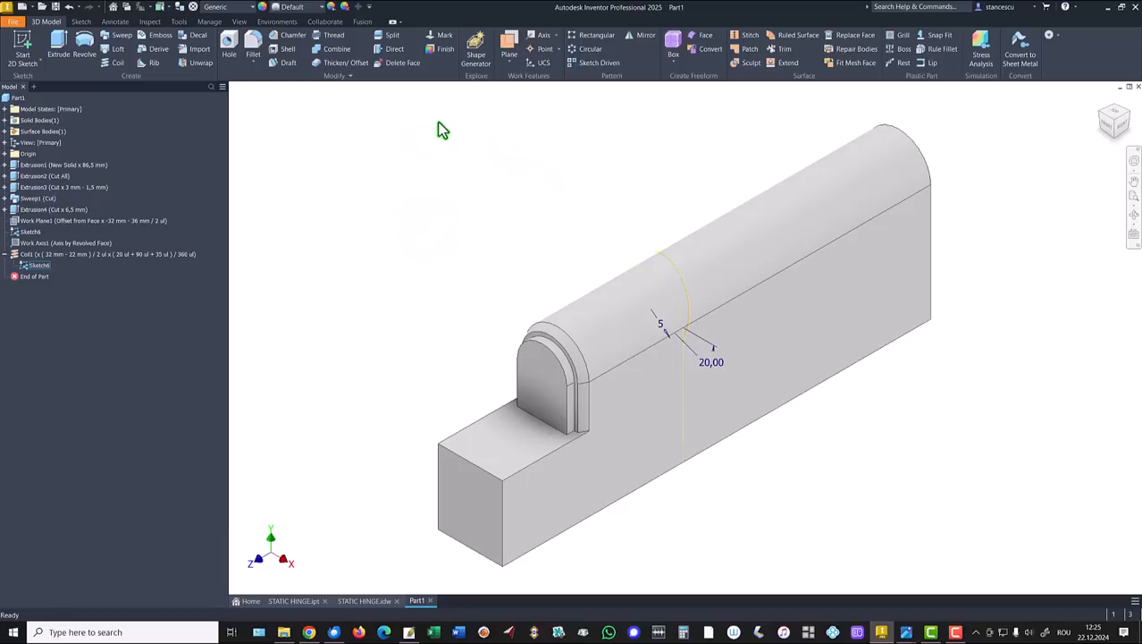
Create a work plane offset -36 mm from the end face at the far end from the stepped block
{"action": "middle_click_drag", "start_coordinate": [532, 94], "coordinate": [581, 107], "text": "shift"}
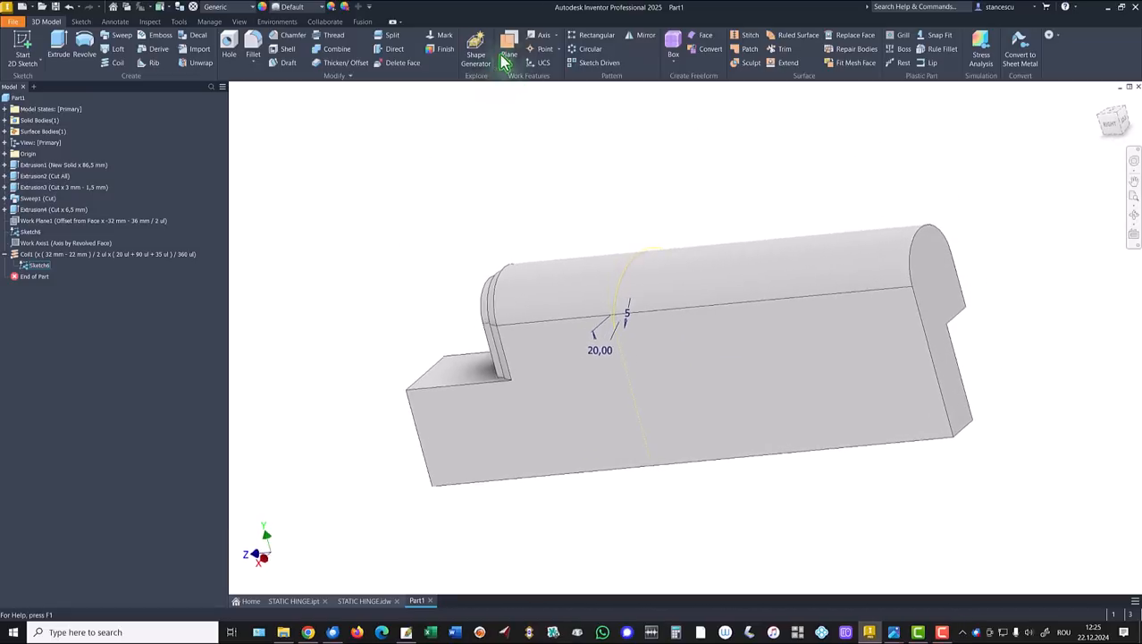
{"action": "left_click", "coordinate": [511, 50]}
{"action": "left_click_drag", "start_coordinate": [956, 299], "coordinate": [802, 327]}
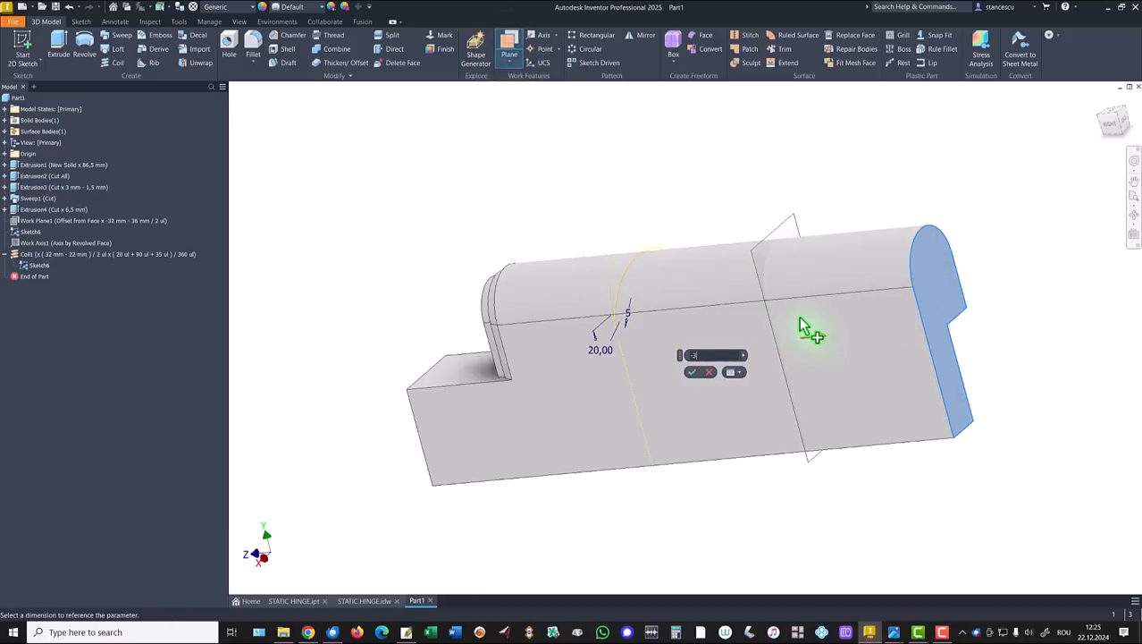
{"action": "type", "text": "-36"}
{"action": "key", "text": "Return"}
{"action": "key", "text": "F6"}
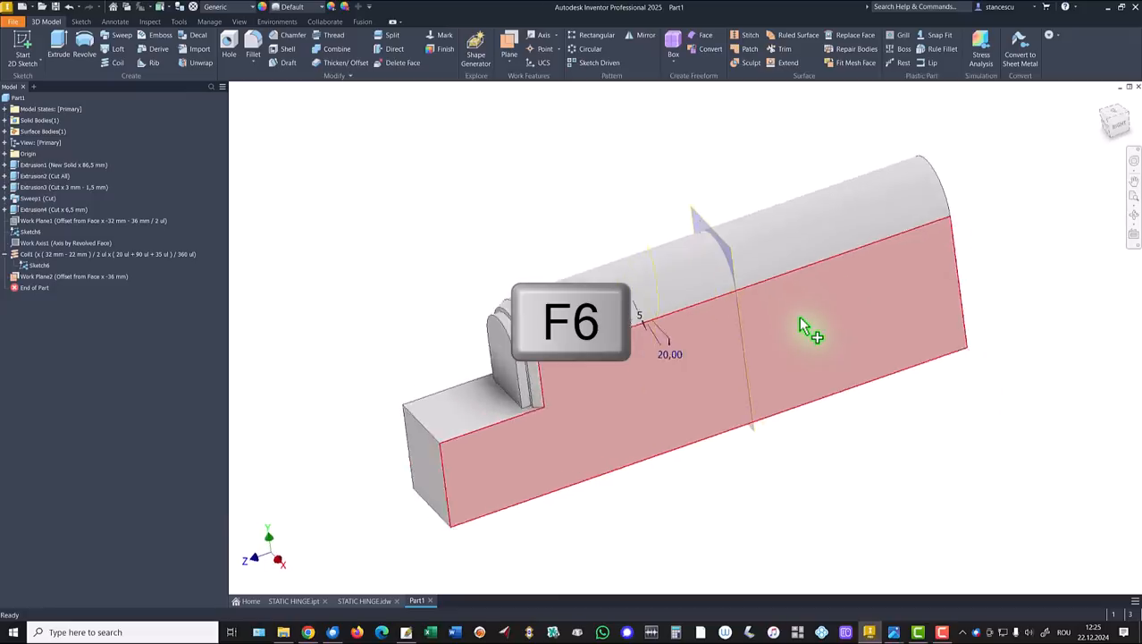
Start a sketch on the new offset work plane and slice the model at that plane to expose its cross-section
{"action": "left_click", "coordinate": [683, 212]}
{"action": "left_click", "coordinate": [714, 204]}
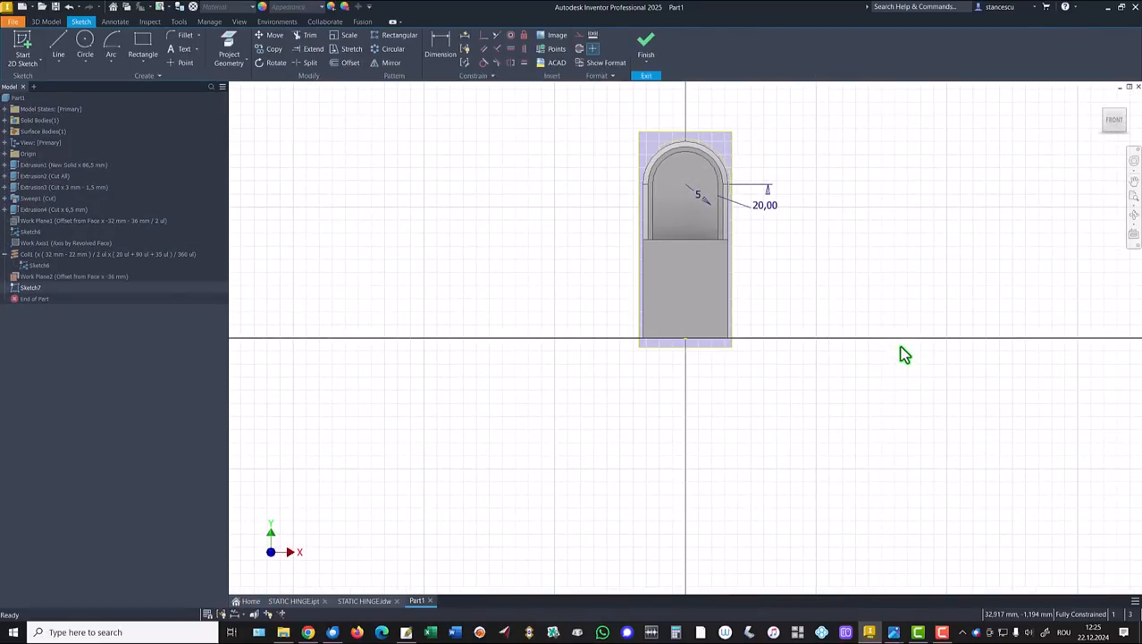
{"action": "key", "text": "F5"}
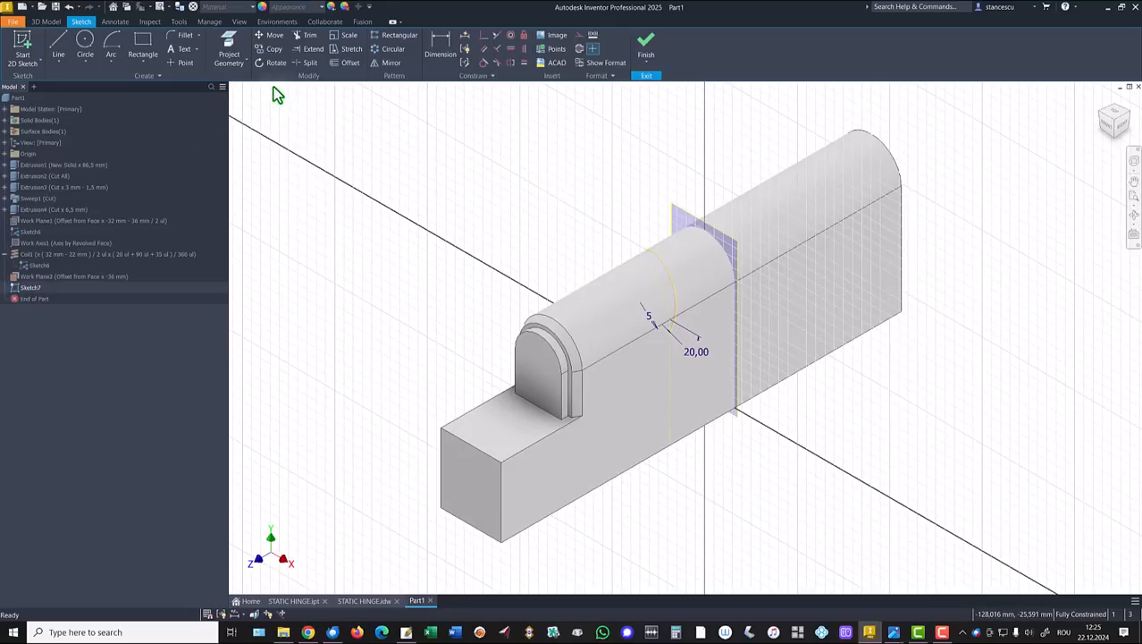
{"action": "left_click", "coordinate": [229, 44]}
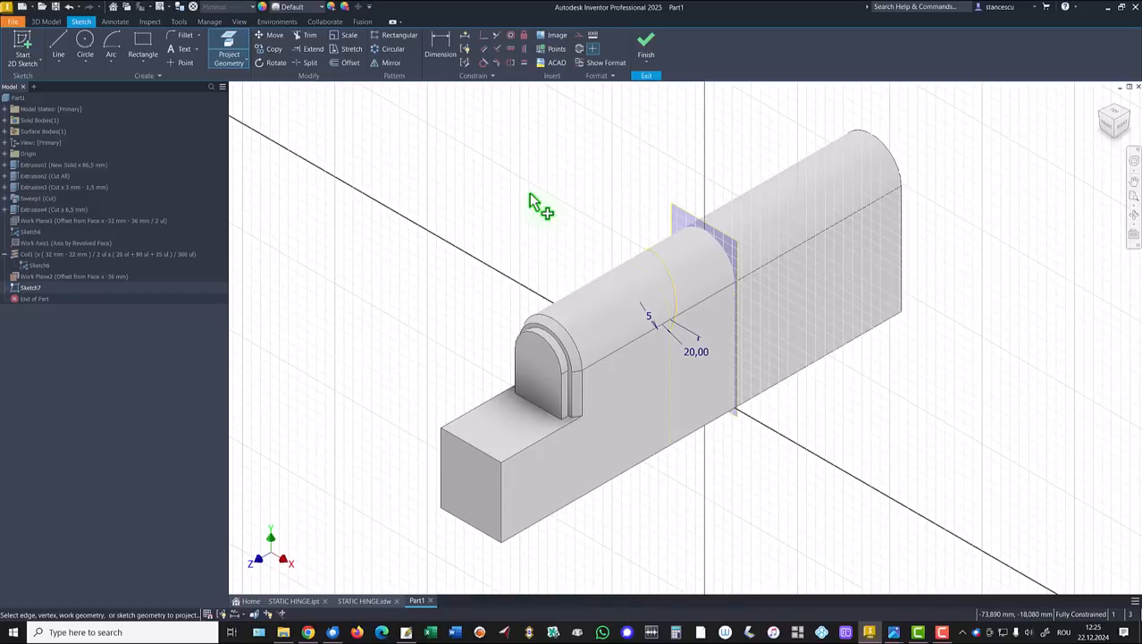
{"action": "key", "text": "F7"}
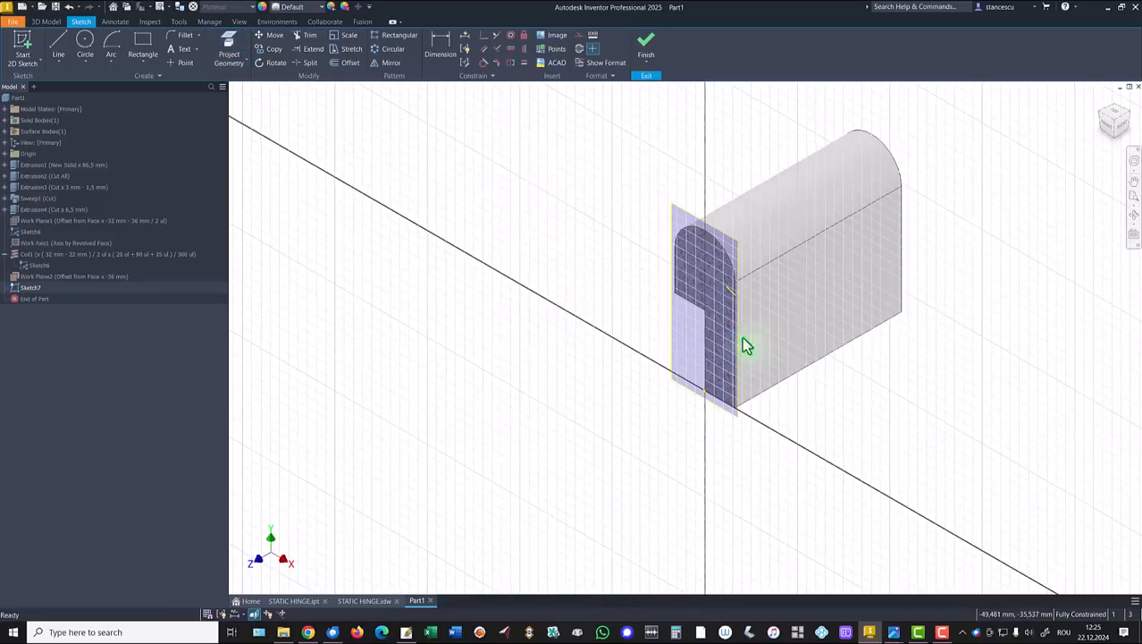
{"action": "scroll", "coordinate": [790, 301], "scroll_direction": "up", "scroll_amount": 5}
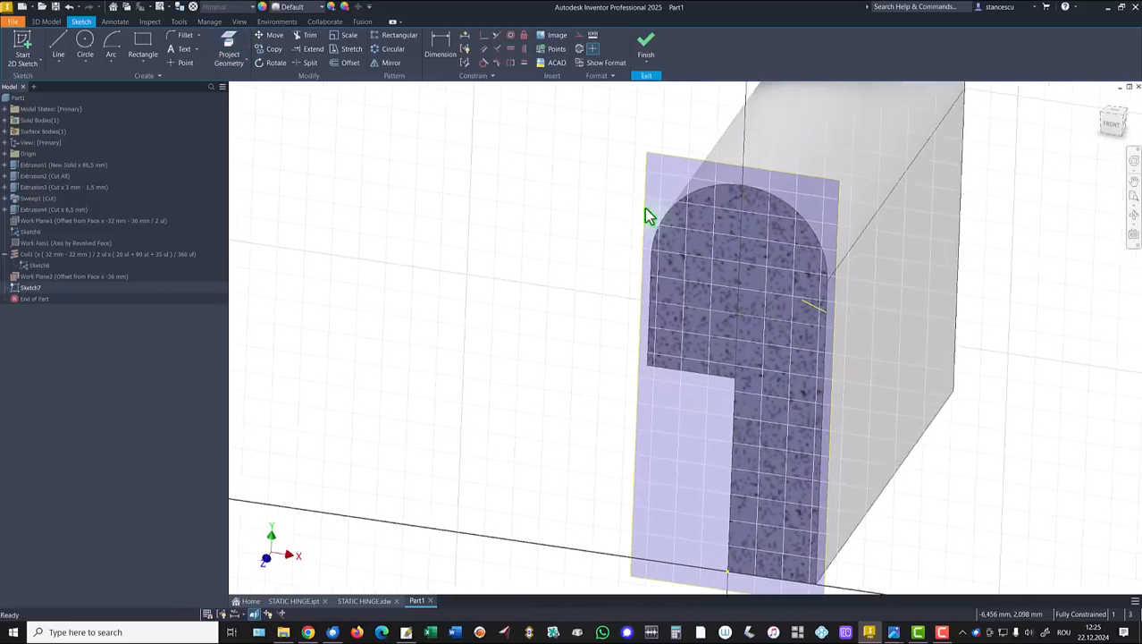
Project the body's rounded top face into the active sketch as reference geometry
{"action": "left_click", "coordinate": [230, 53]}
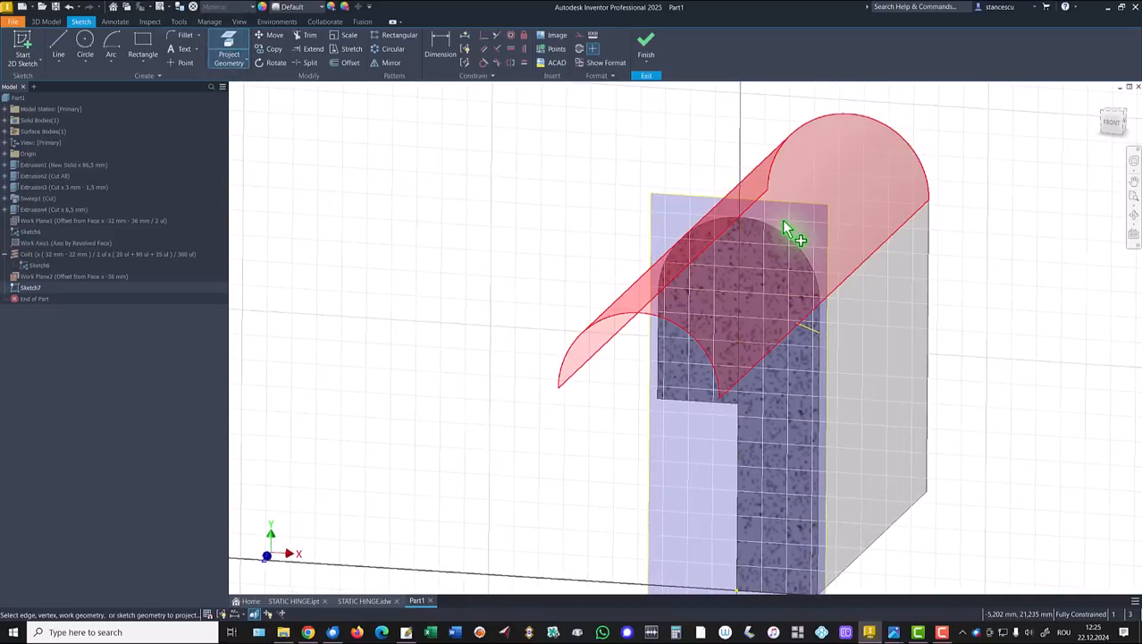
{"action": "left_click", "coordinate": [784, 231]}
{"action": "scroll", "coordinate": [493, 246], "scroll_direction": "down", "scroll_amount": 2}
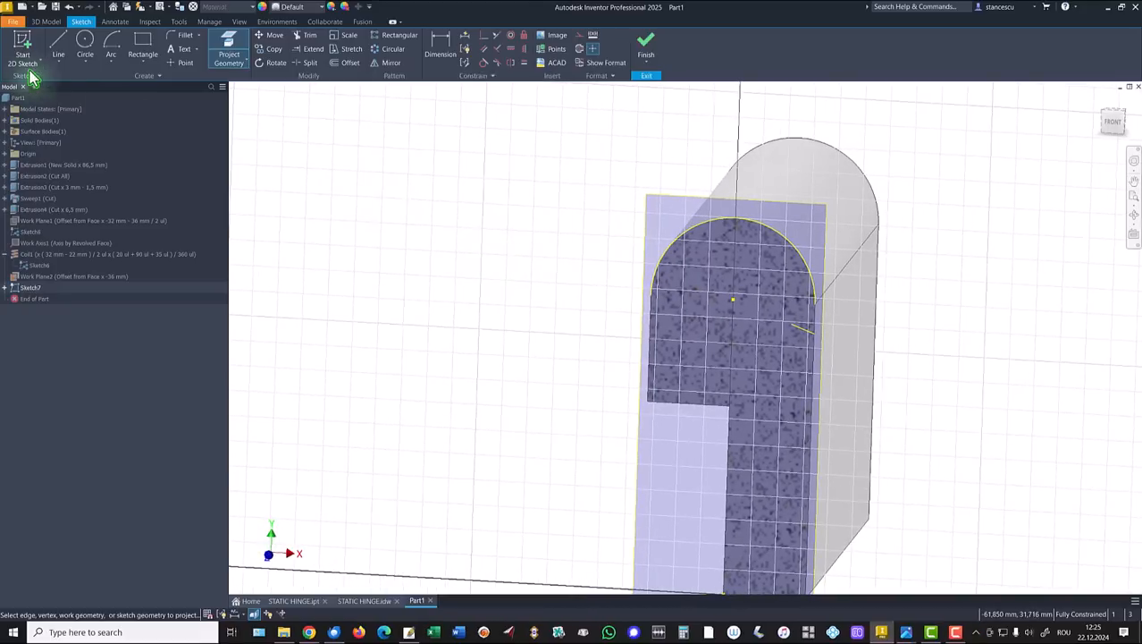
Draw two lines from the projected arc's centre: one slanted up beyond the arc and one vertical to the arc's top
{"action": "left_click", "coordinate": [61, 45]}
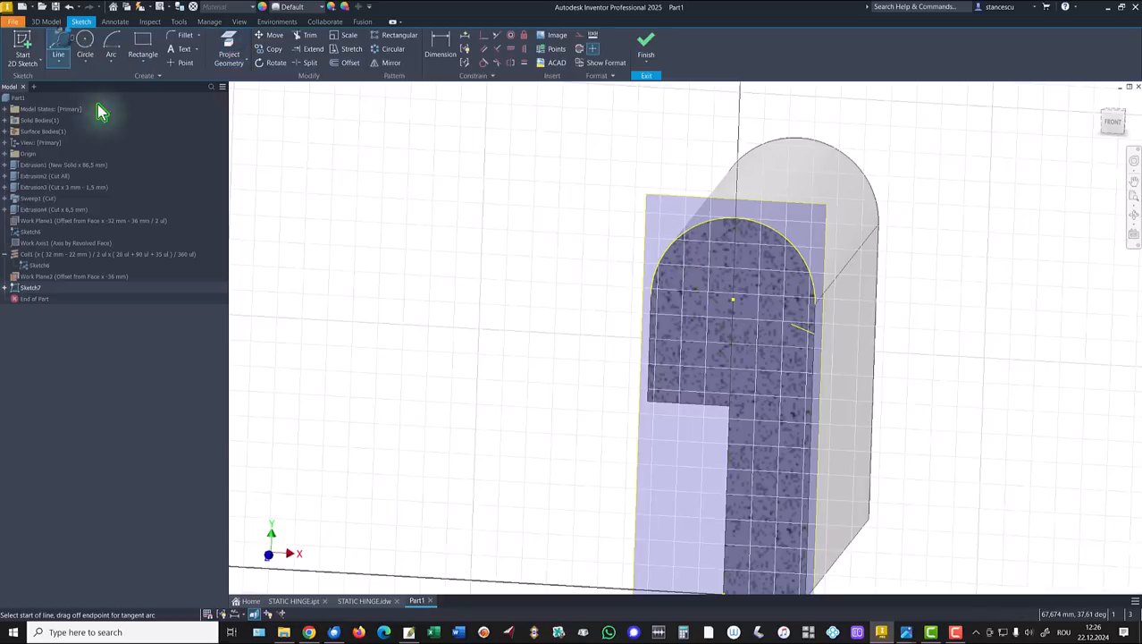
{"action": "left_click", "coordinate": [732, 298]}
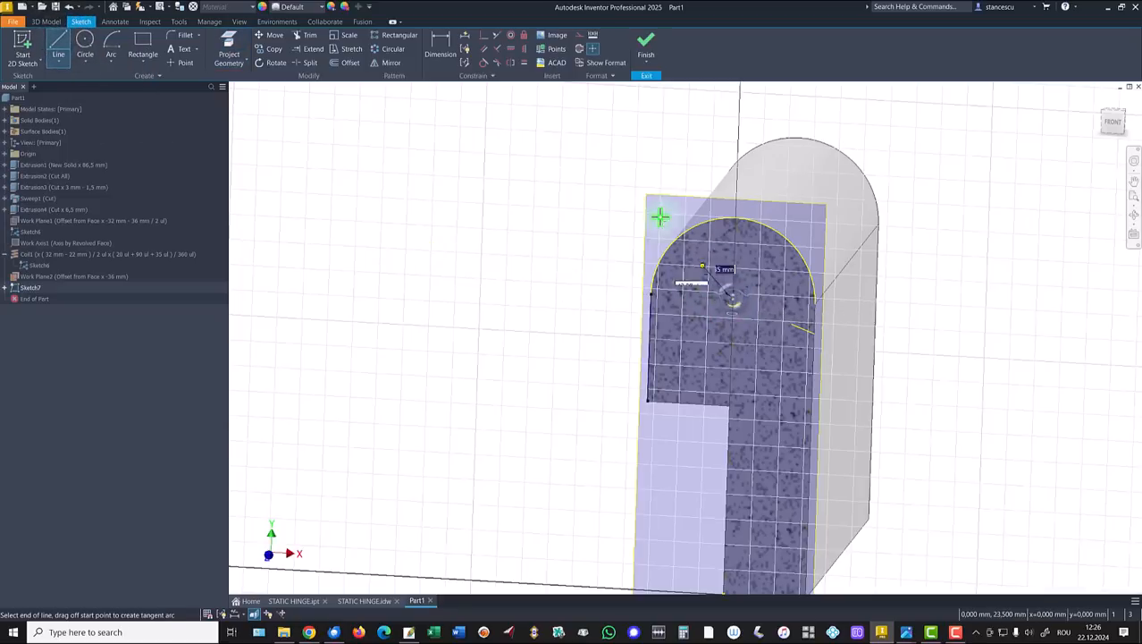
{"action": "left_click", "coordinate": [581, 244]}
{"action": "key", "text": "Escape"}
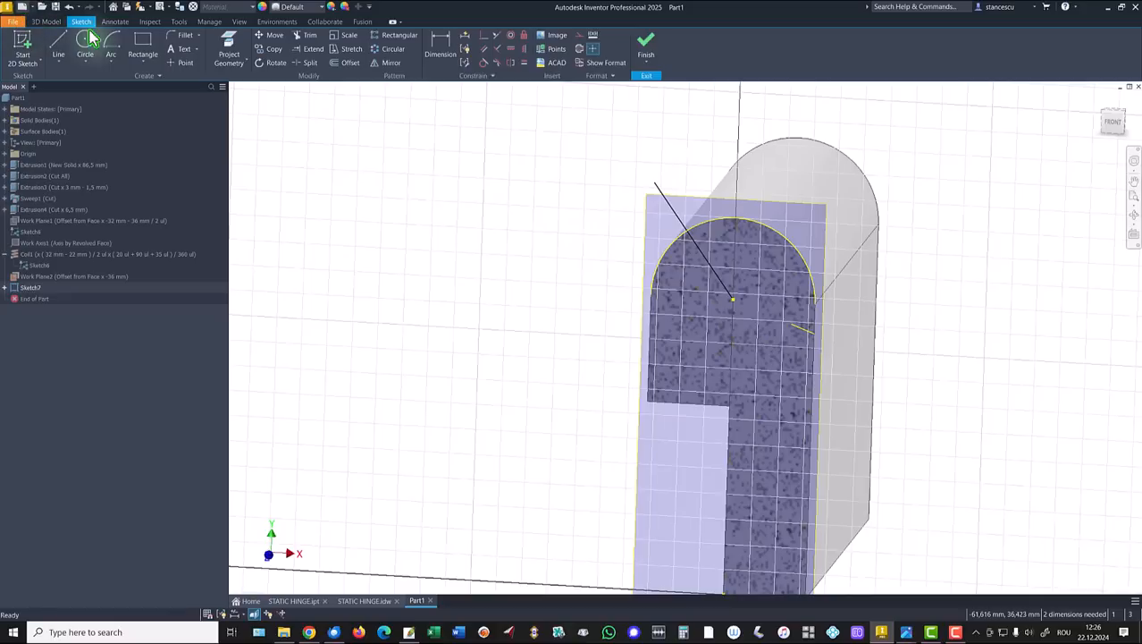
{"action": "left_click", "coordinate": [59, 45]}
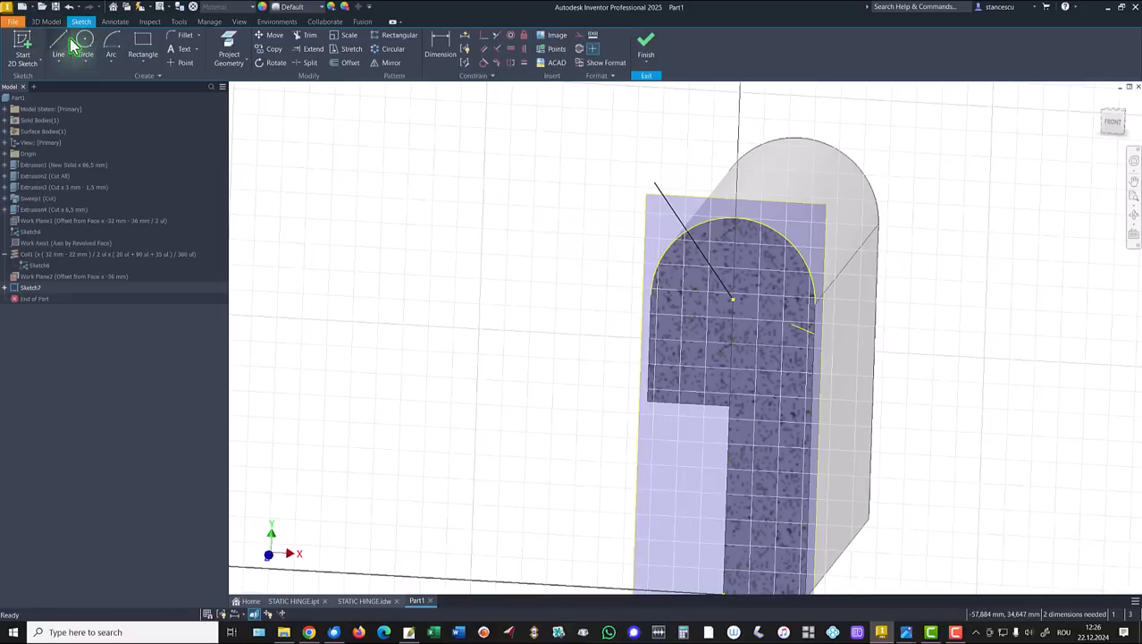
{"action": "left_click", "coordinate": [733, 299]}
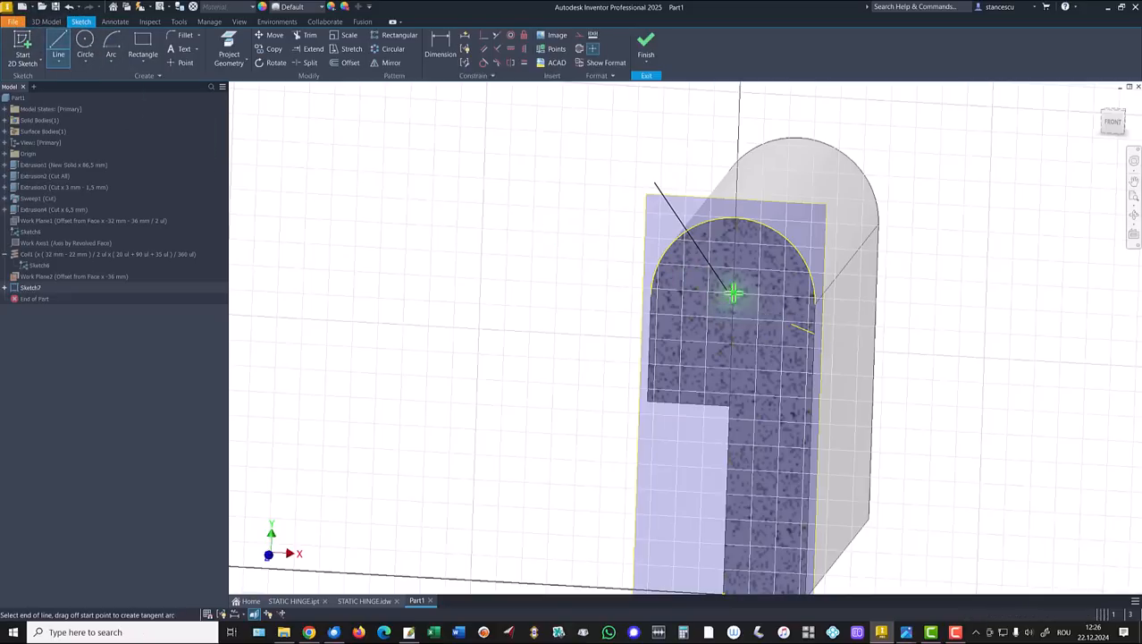
{"action": "left_click", "coordinate": [733, 218]}
{"action": "key", "text": "Escape"}
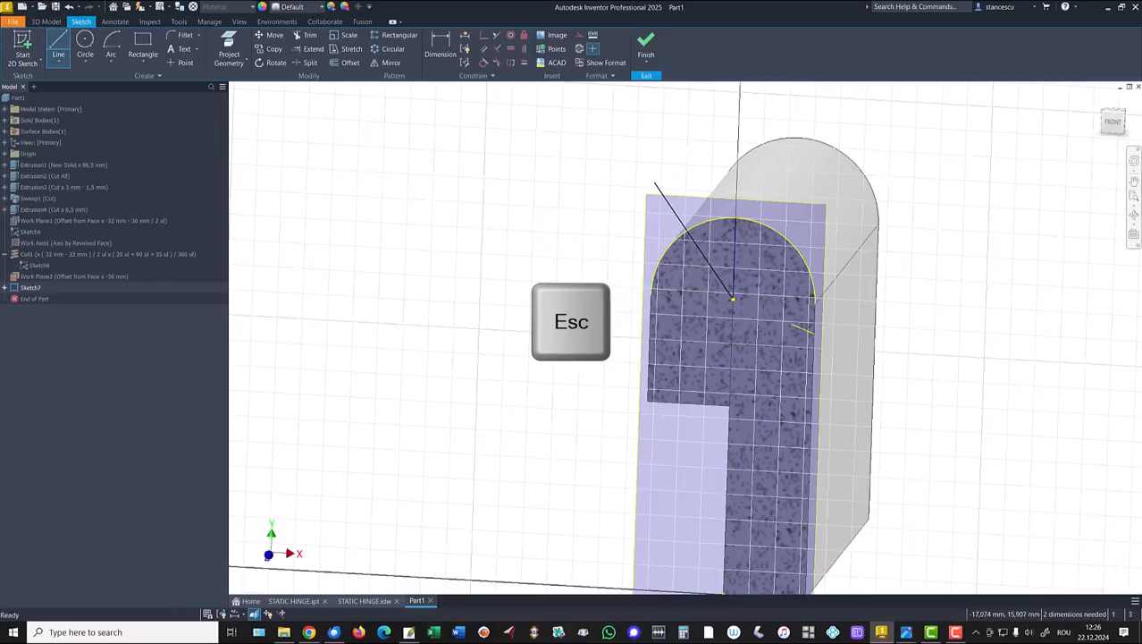
Dimension the angle between the vertical line and the slanted line as 35 degrees
{"action": "left_click", "coordinate": [455, 51]}
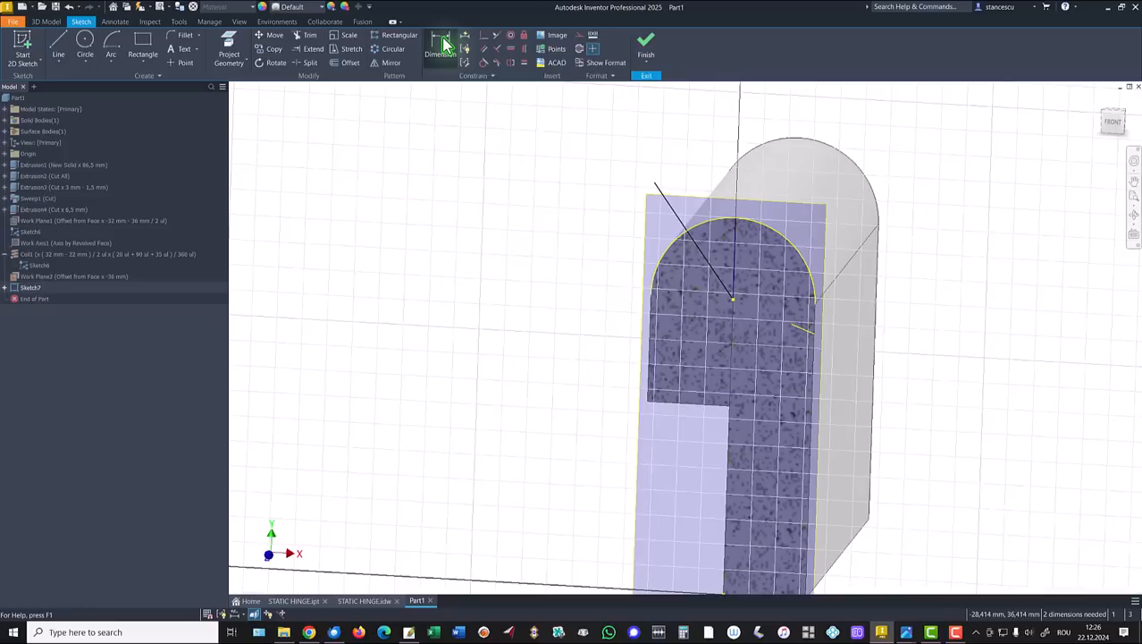
{"action": "left_click", "coordinate": [735, 252]}
{"action": "left_click", "coordinate": [712, 263]}
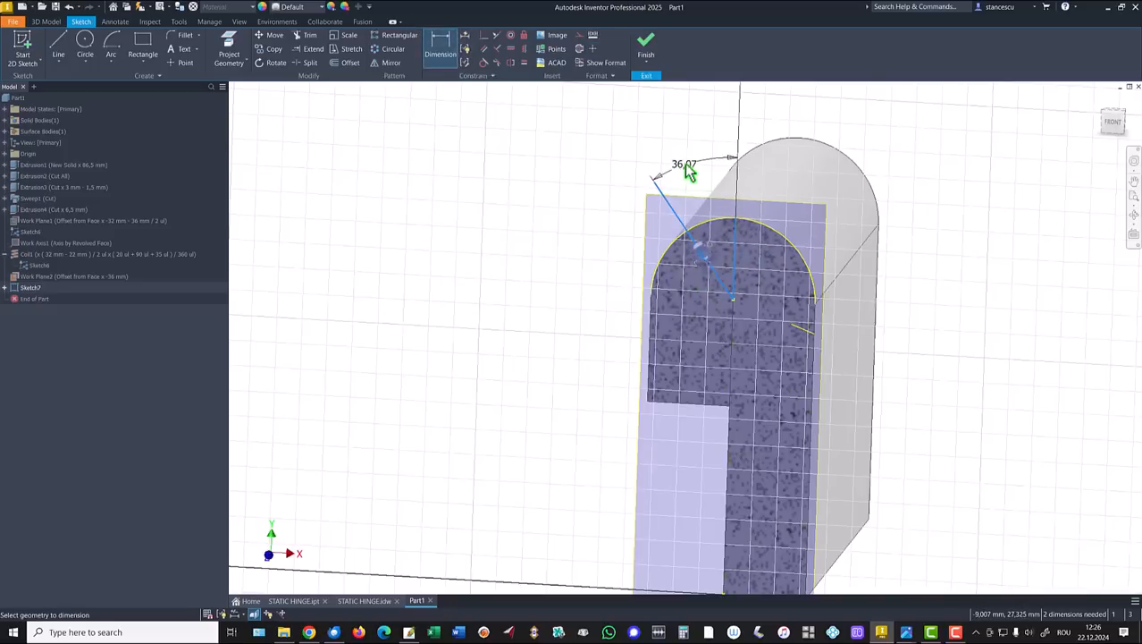
{"action": "left_click", "coordinate": [688, 151]}
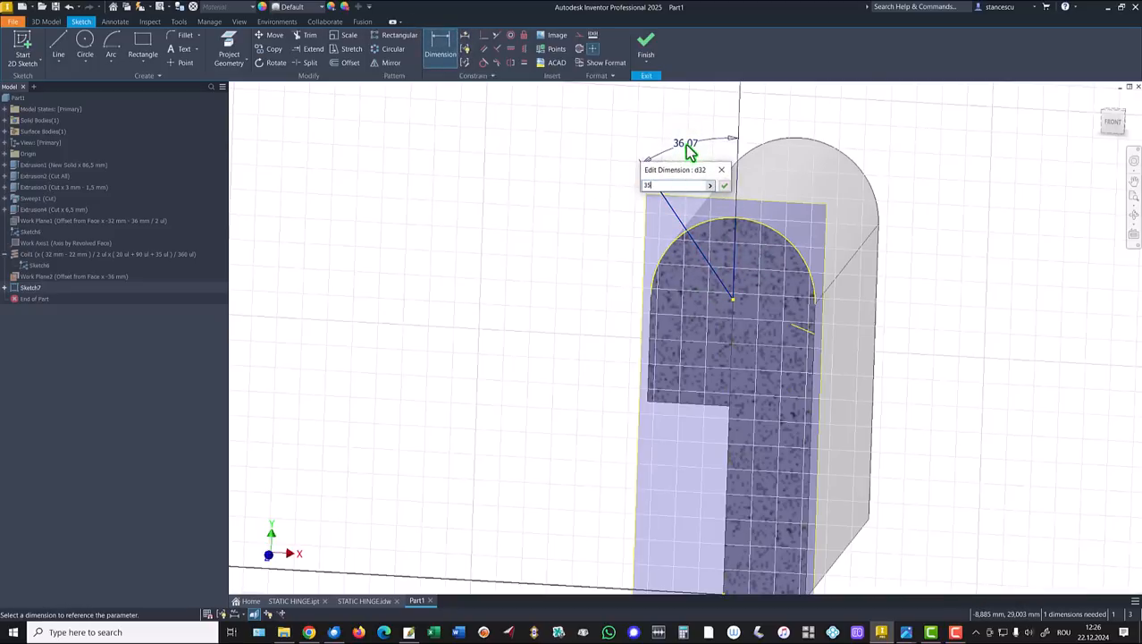
{"action": "key", "text": "Return"}
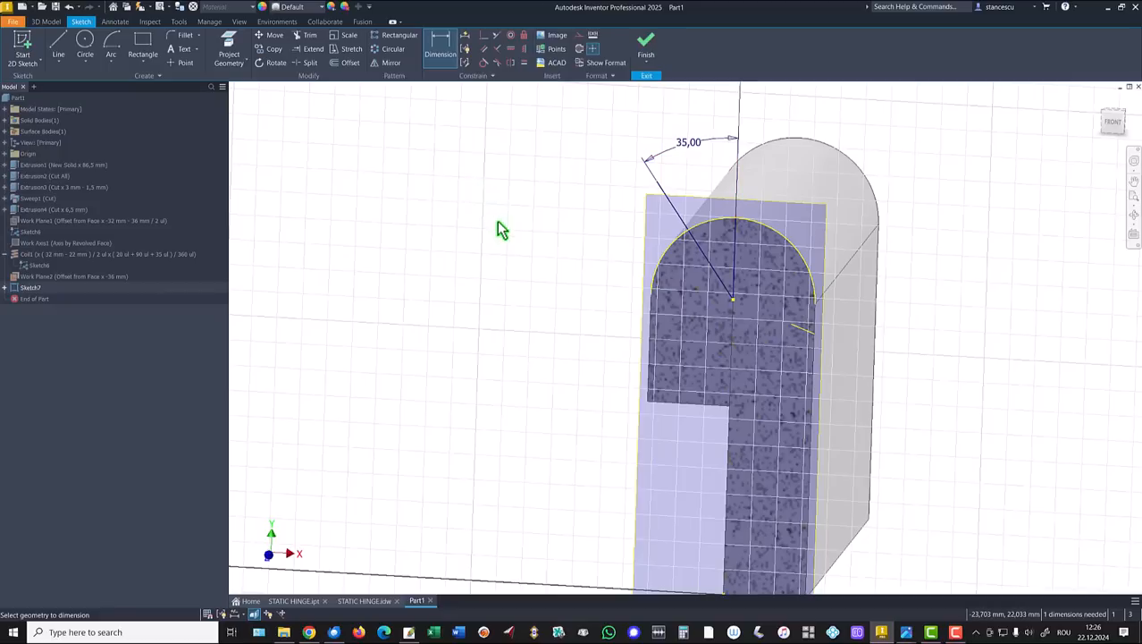
Draw a centre-point arc about the projected arc's centre, from the inner end of the short edge line to the slanted line
{"action": "left_click", "coordinate": [114, 65]}
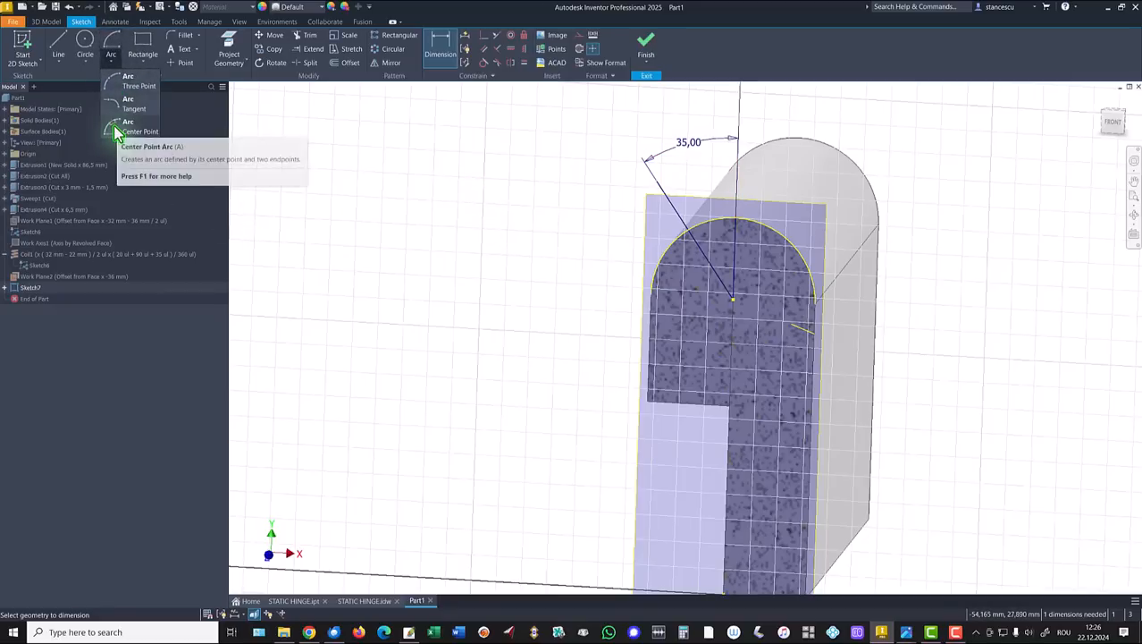
{"action": "left_click", "coordinate": [118, 131]}
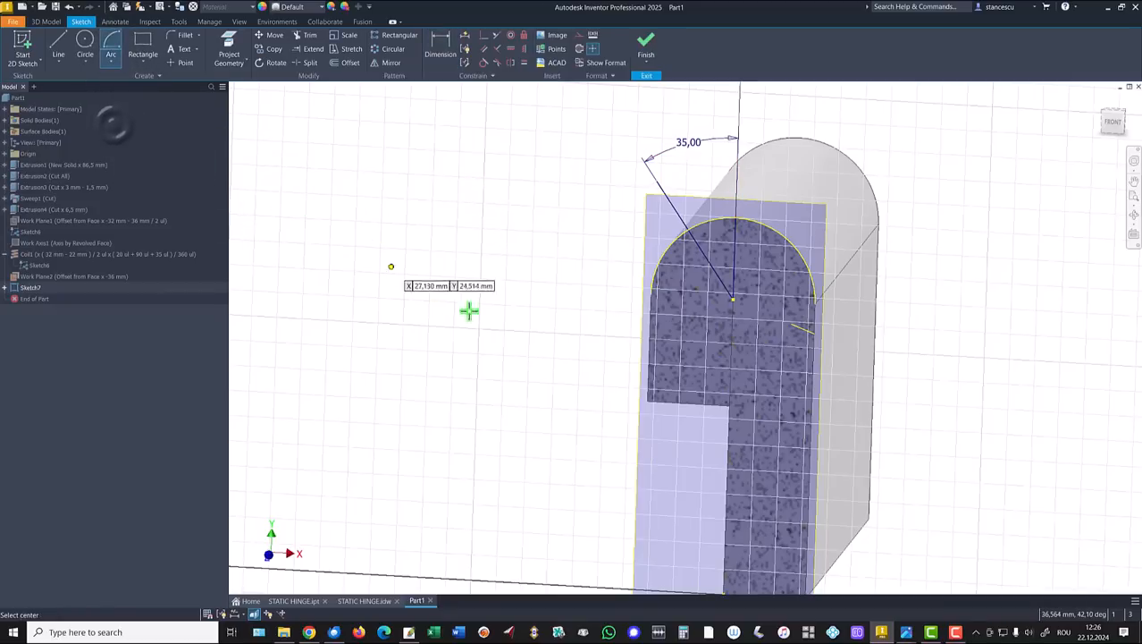
{"action": "left_click", "coordinate": [731, 299]}
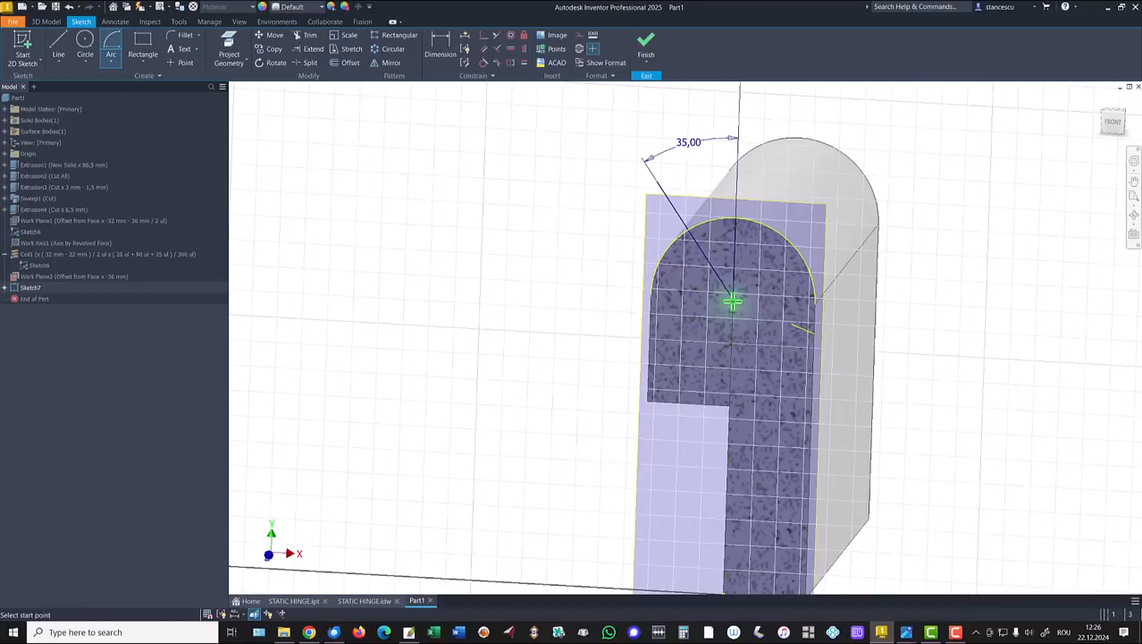
{"action": "left_click", "coordinate": [792, 324]}
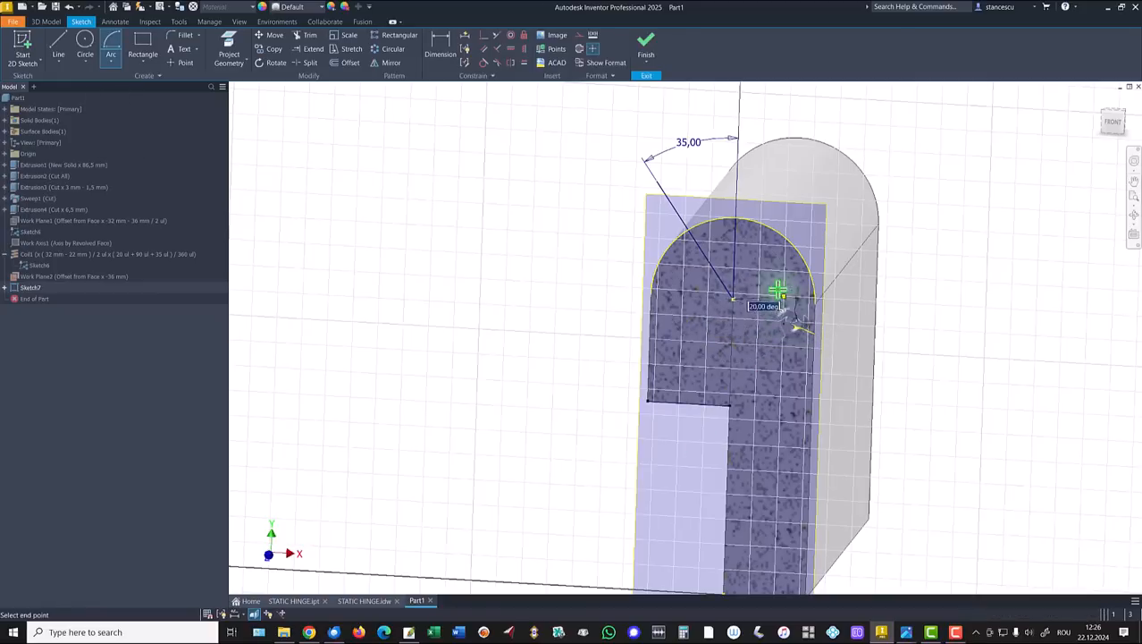
{"action": "left_click", "coordinate": [700, 247]}
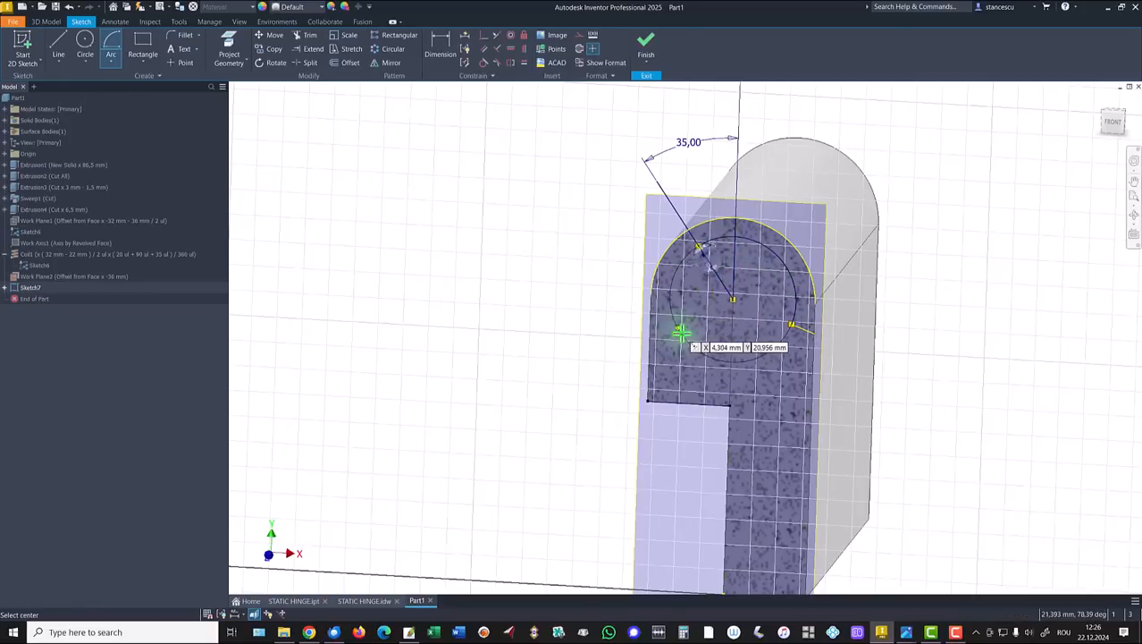
Draw a concentric outer arc from the short edge line's outer end to the slanted line, and trim the line's excess beyond it
{"action": "left_click", "coordinate": [733, 301]}
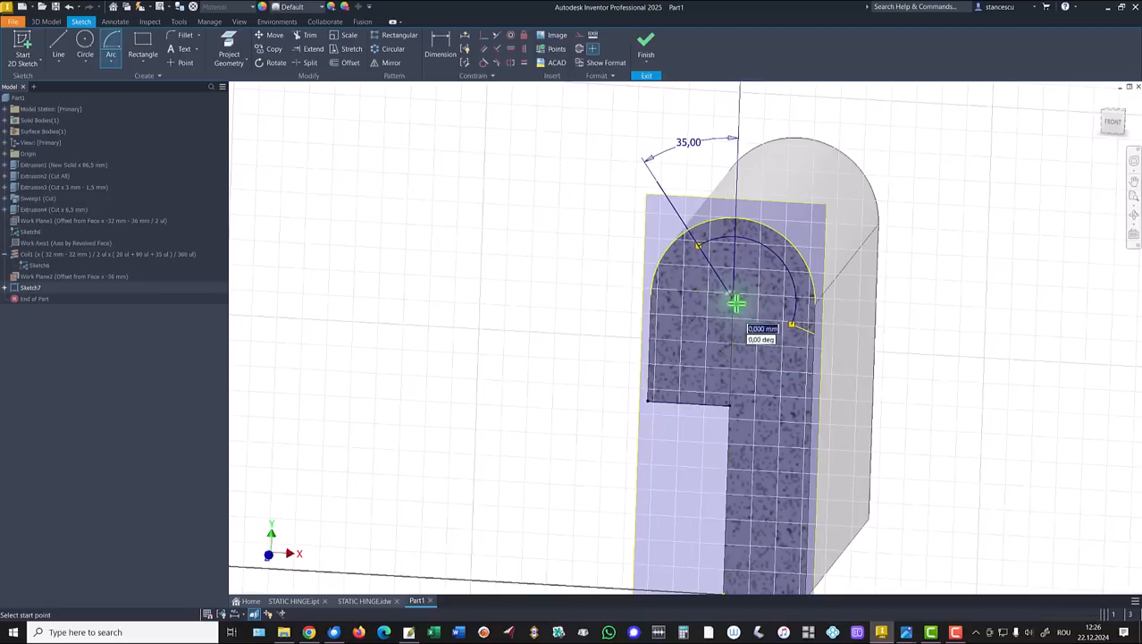
{"action": "left_click", "coordinate": [792, 324]}
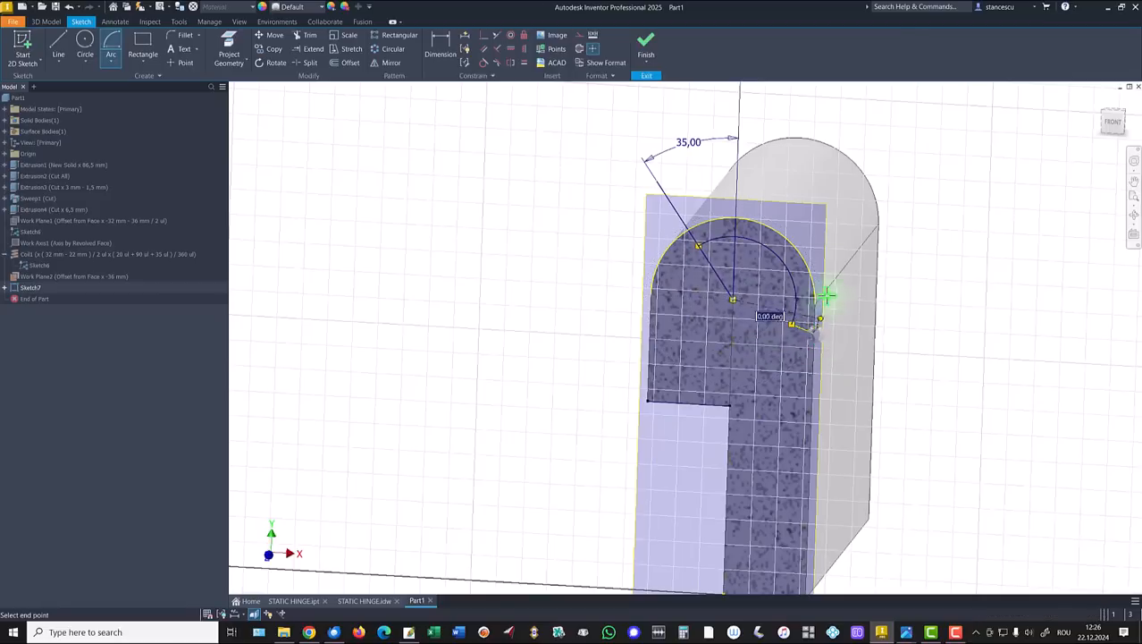
{"action": "left_click", "coordinate": [675, 211]}
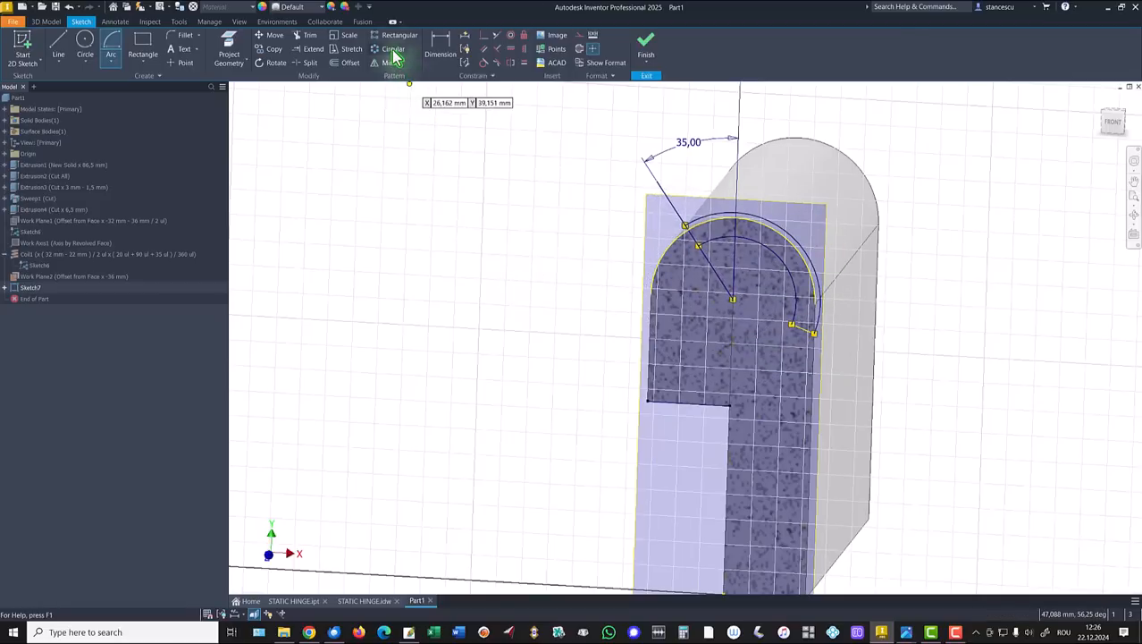
{"action": "key", "text": "Escape"}
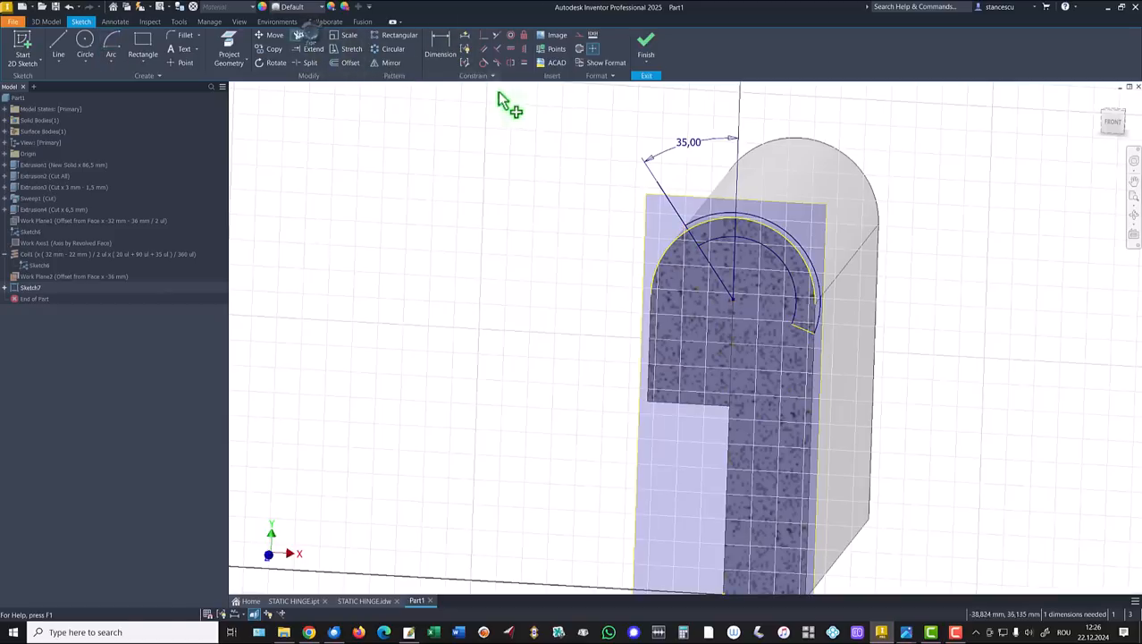
{"action": "left_click", "coordinate": [675, 209]}
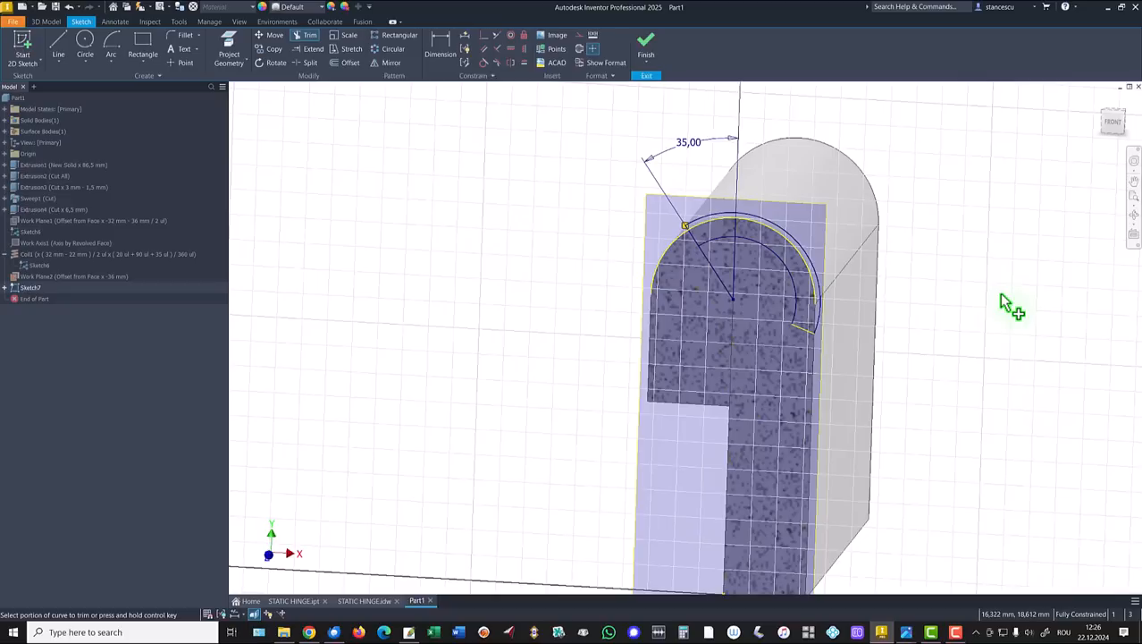
{"action": "key", "text": "Escape"}
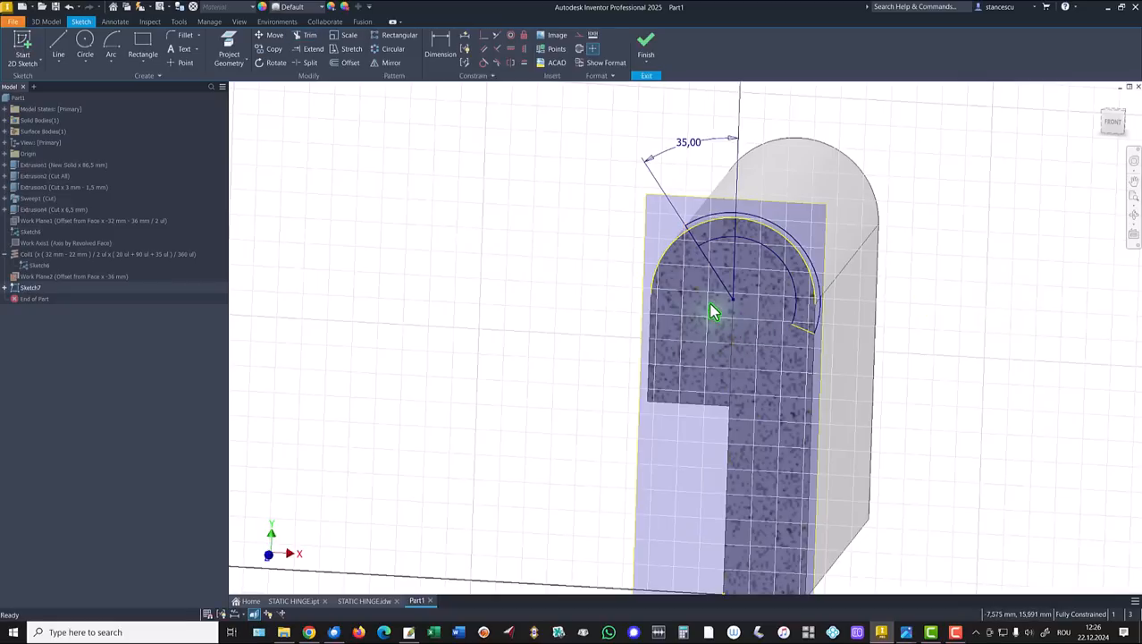
{"action": "left_click_drag", "start_coordinate": [751, 275], "coordinate": [695, 309]}
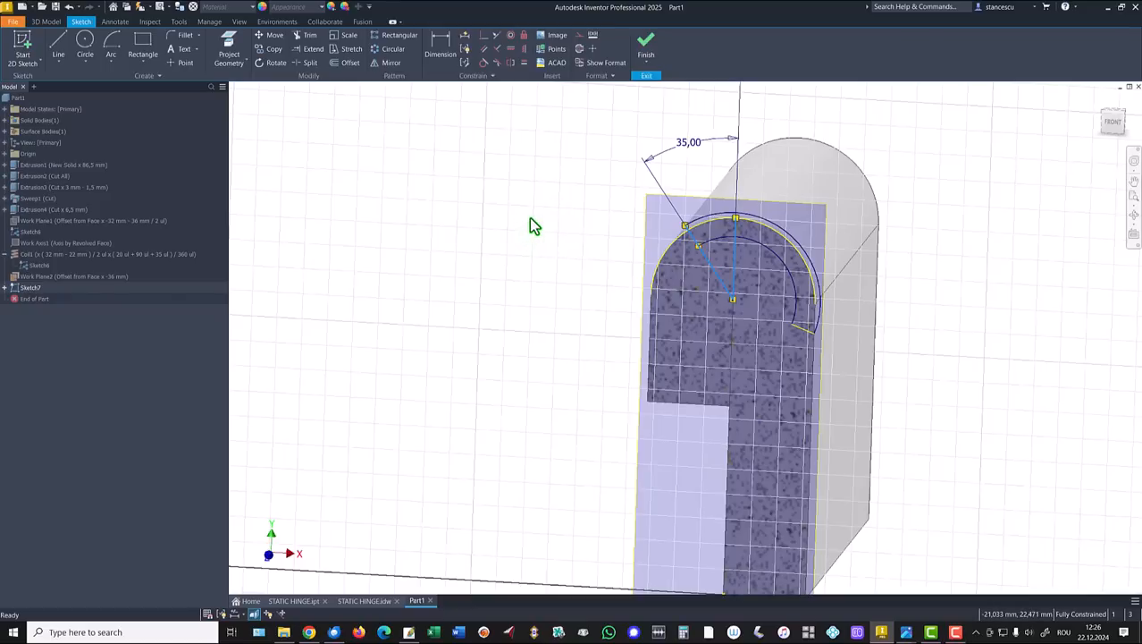
{"action": "left_click", "coordinate": [658, 266]}
{"action": "left_click", "coordinate": [536, 273]}
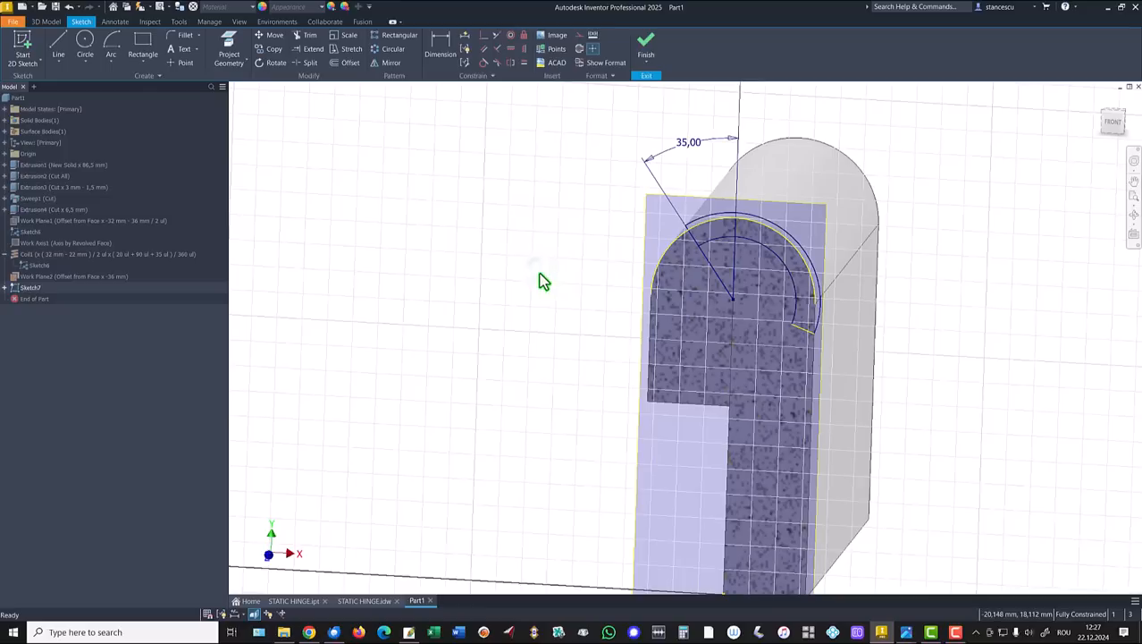
Split the slanted line where it meets the inner arc
{"action": "left_click", "coordinate": [308, 69]}
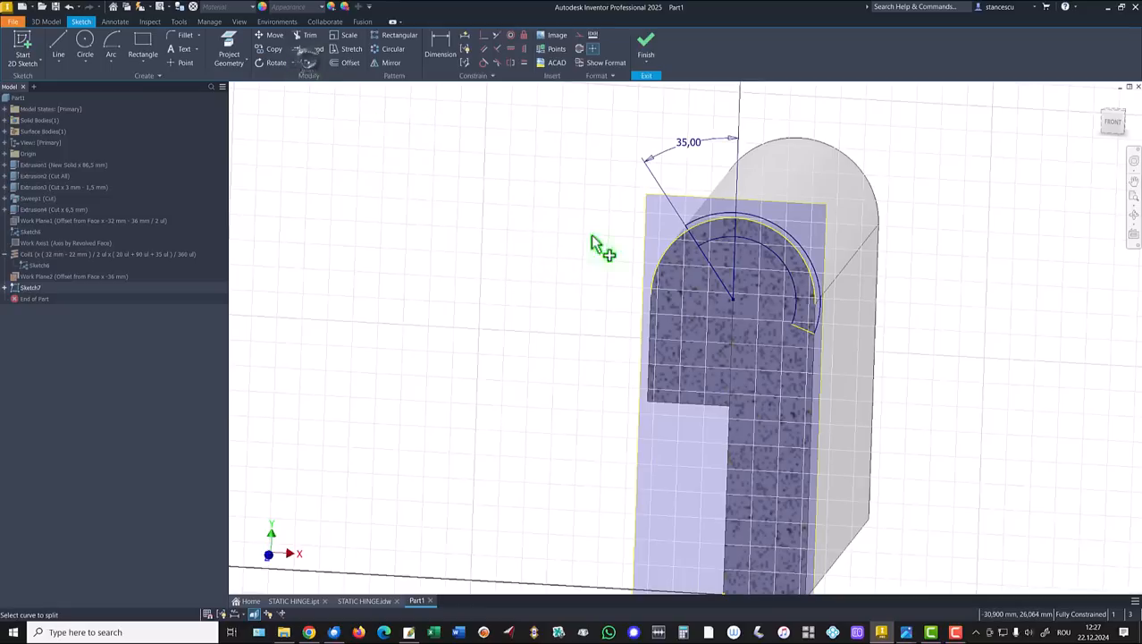
{"action": "left_click", "coordinate": [712, 259]}
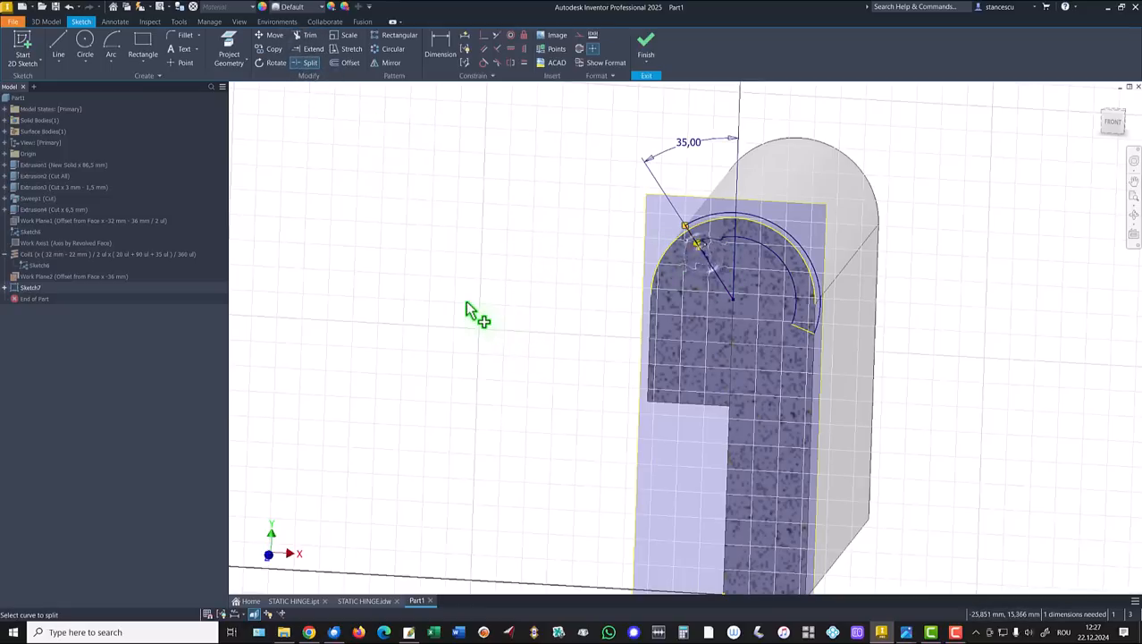
{"action": "key", "text": "Escape"}
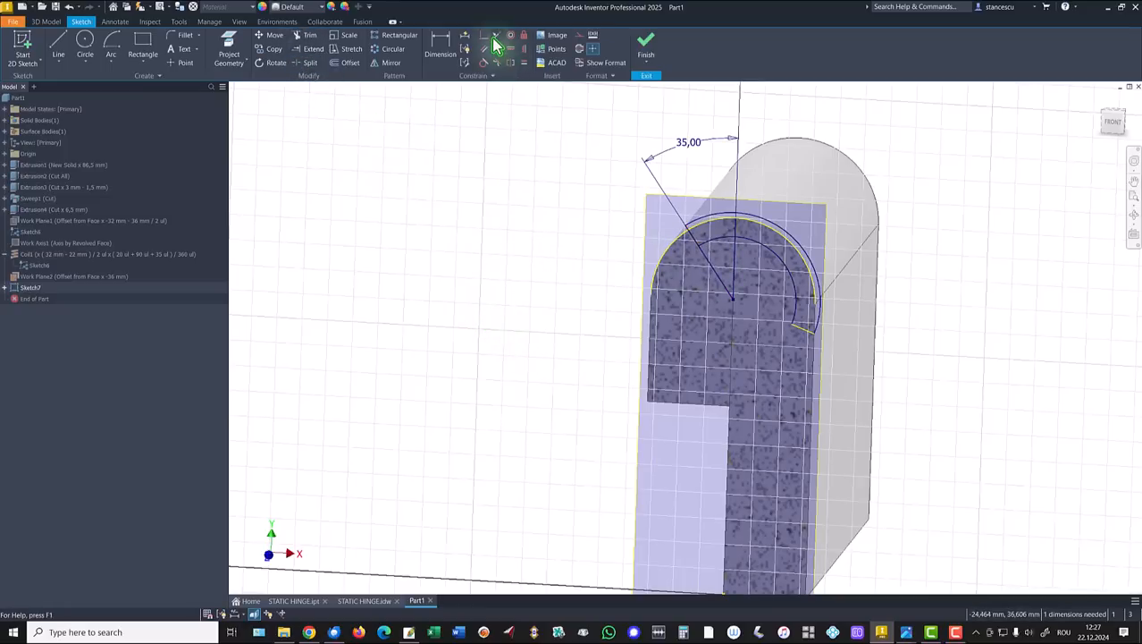
Apply a collinear constraint between the two segments of the split slanted line
{"action": "left_click", "coordinate": [497, 36]}
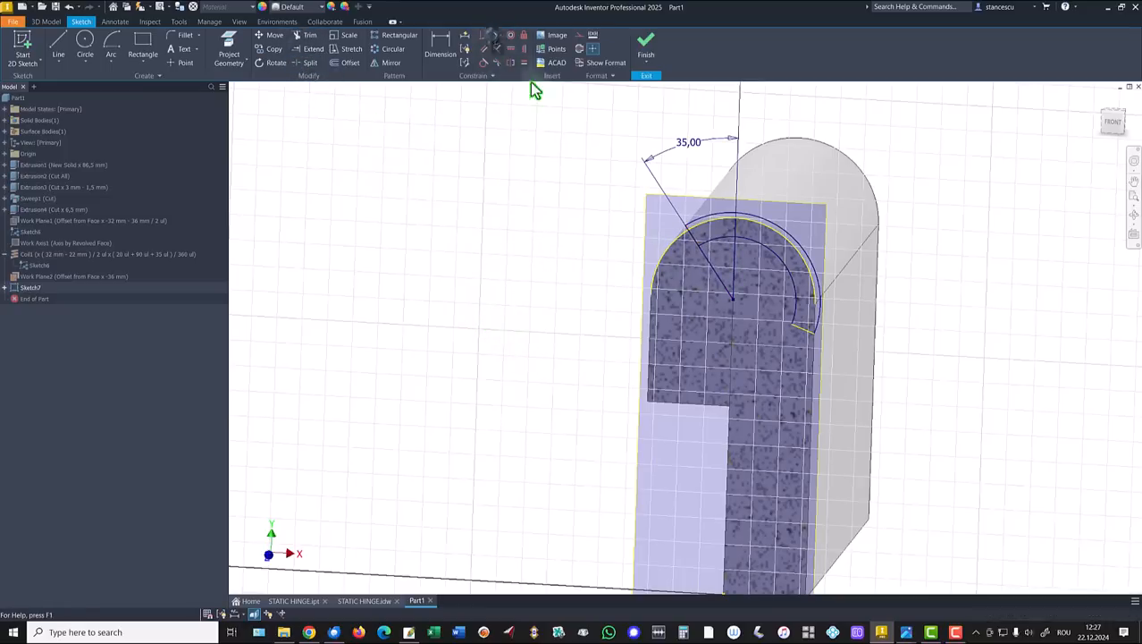
{"action": "left_click", "coordinate": [691, 239]}
{"action": "left_click", "coordinate": [711, 261]}
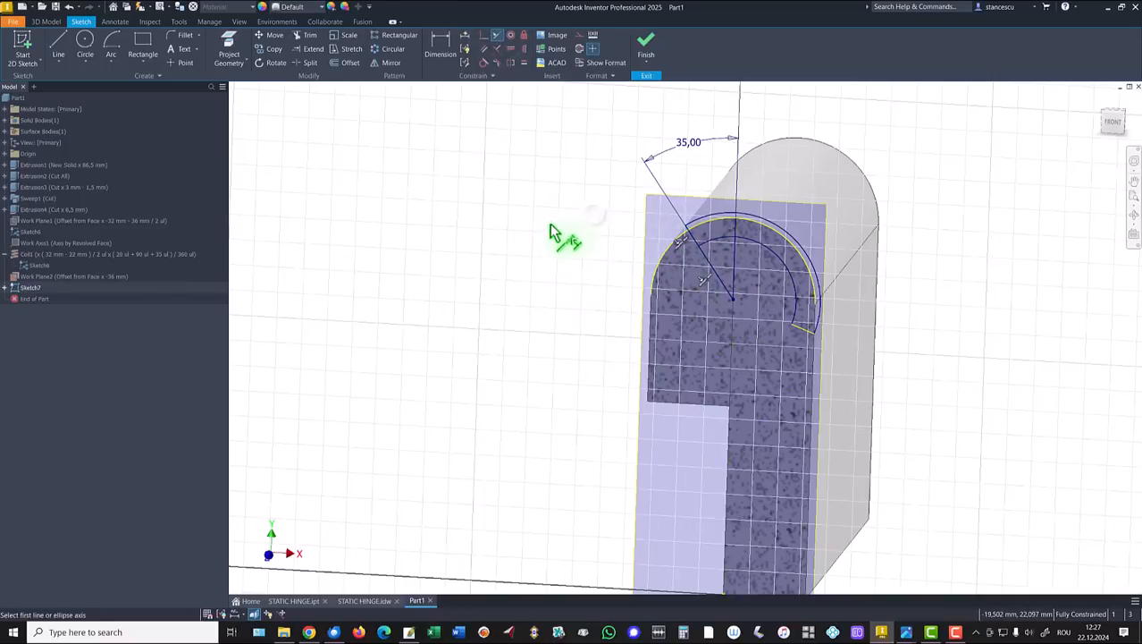
{"action": "key", "text": "Escape"}
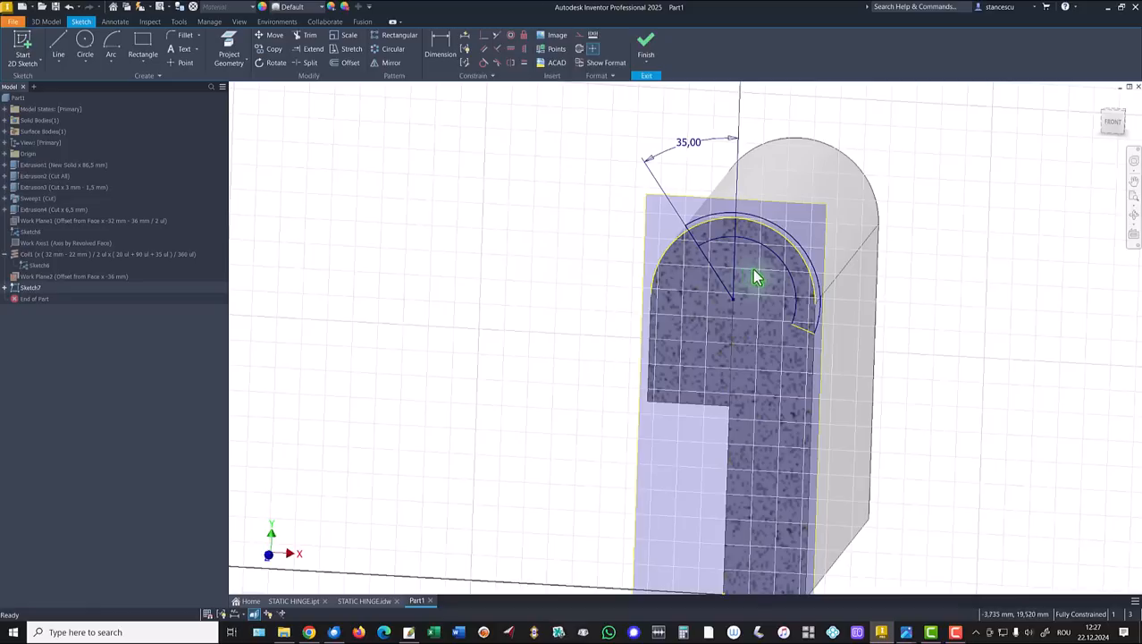
Convert the inner slanted segment, the vertical line and the projected arc to construction geometry, and finish the sketch
{"action": "left_click_drag", "start_coordinate": [764, 279], "coordinate": [571, 290]}
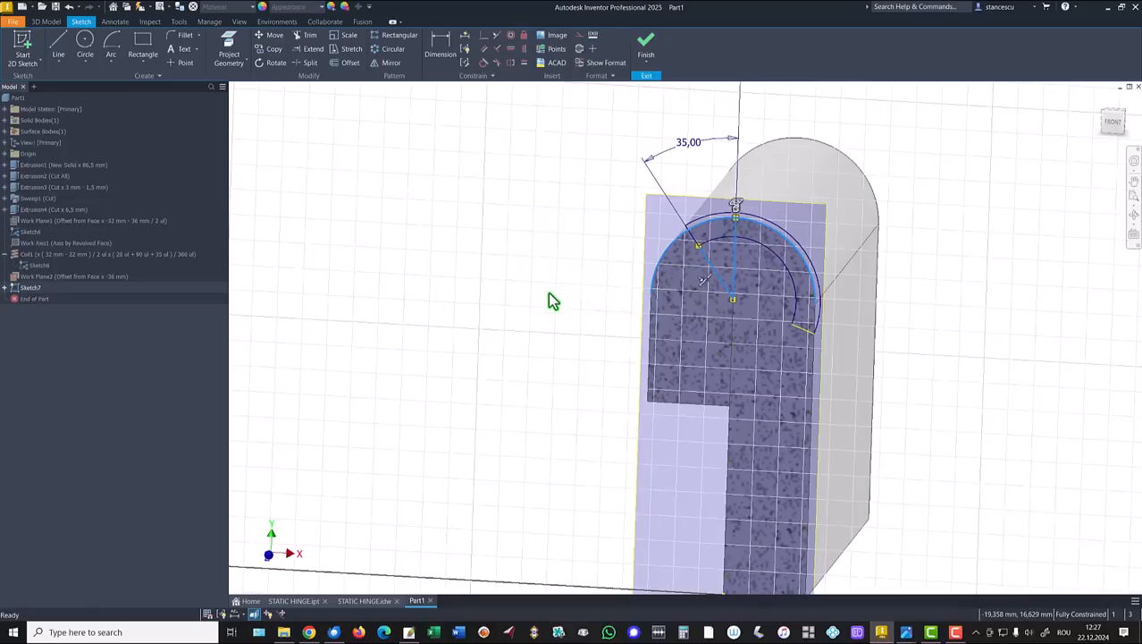
{"action": "right_click", "coordinate": [548, 293]}
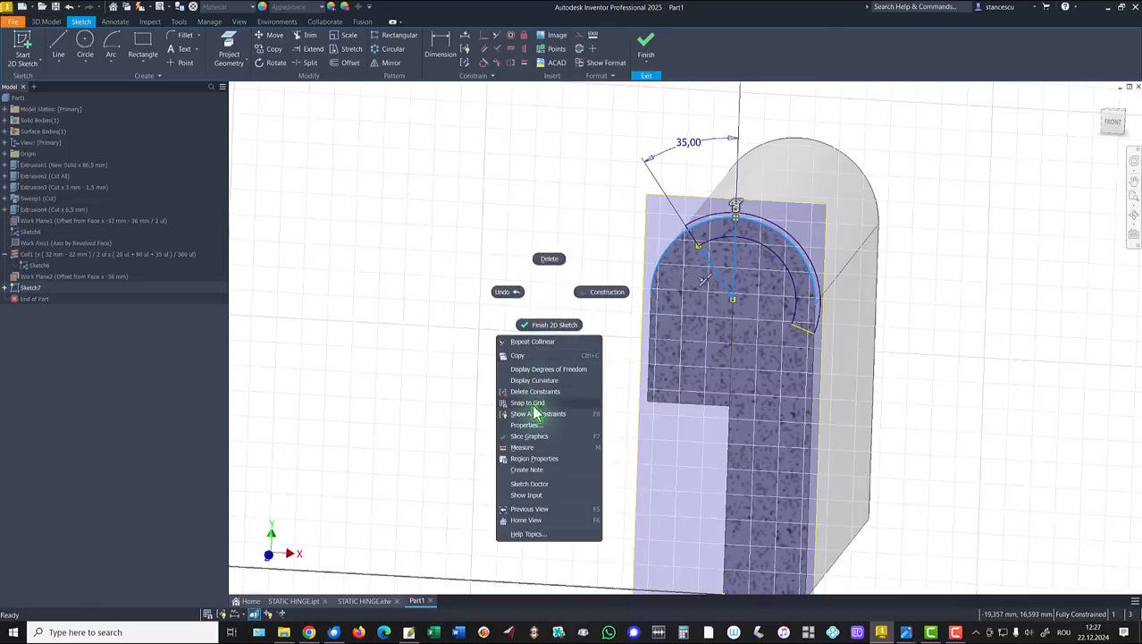
{"action": "left_click", "coordinate": [612, 297]}
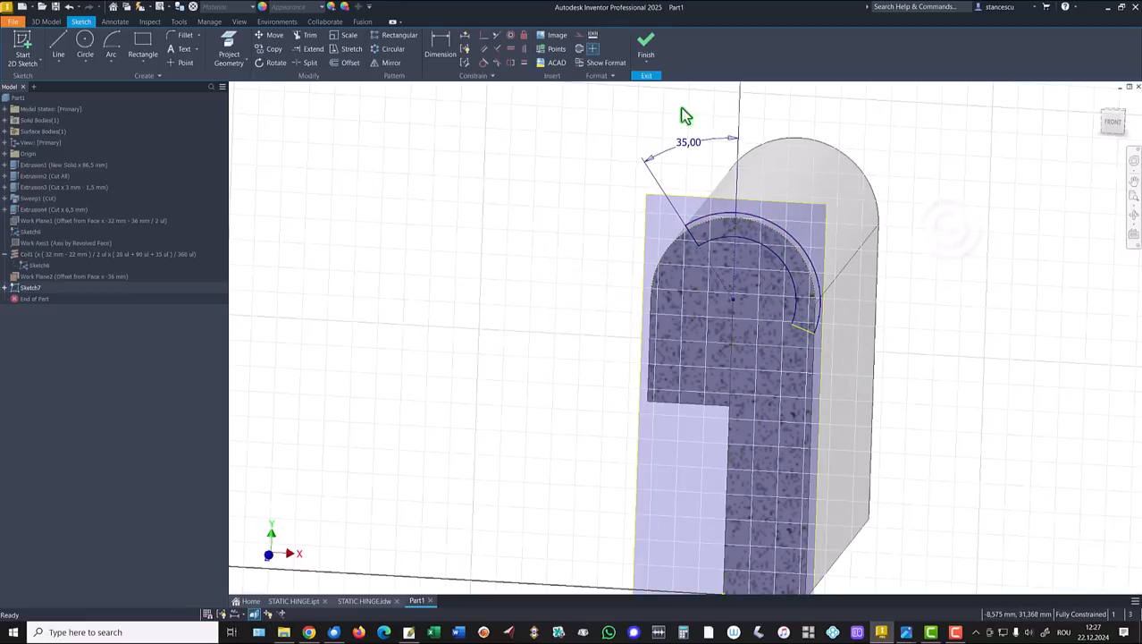
{"action": "left_click", "coordinate": [646, 46]}
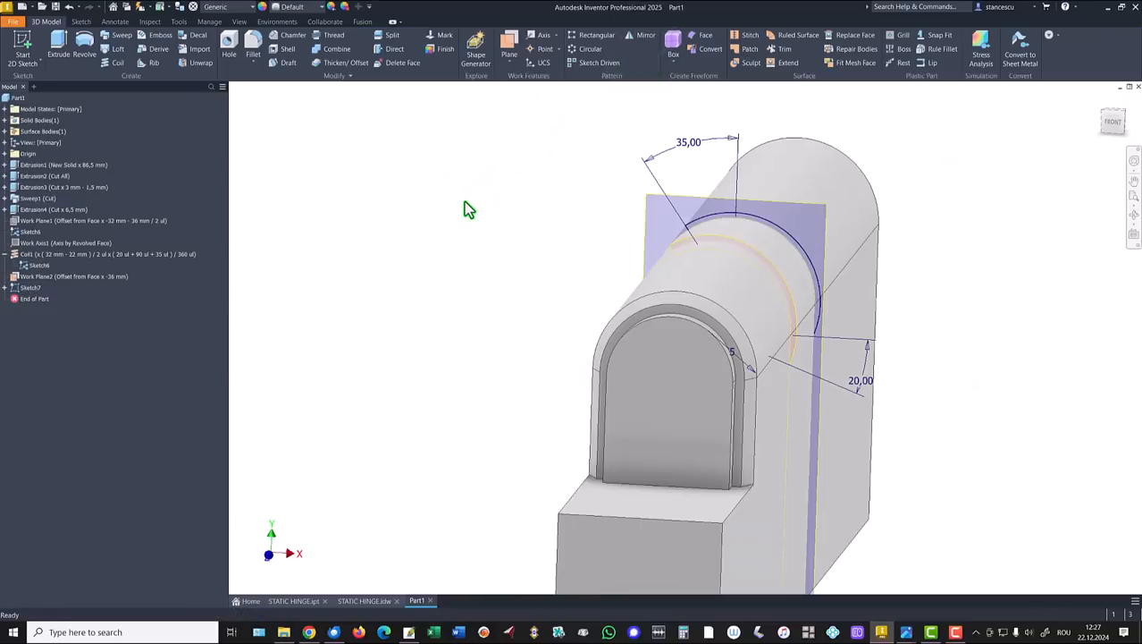
Hide the offset work plane that carries the arc-shaped profile sketch
{"action": "key", "text": "F6"}
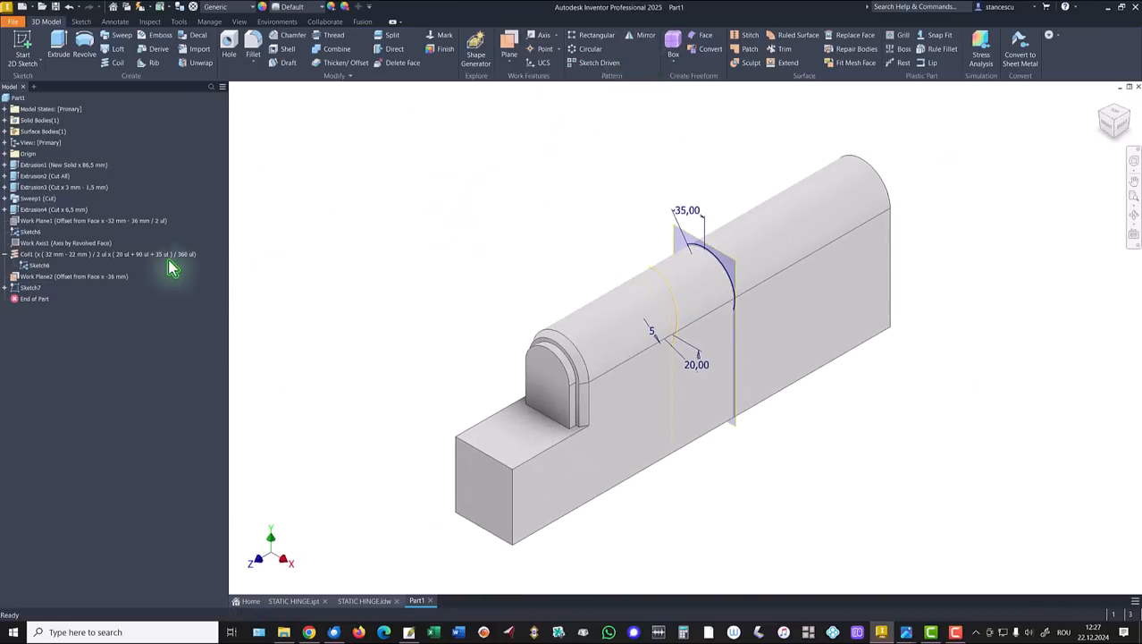
{"action": "left_click", "coordinate": [670, 231]}
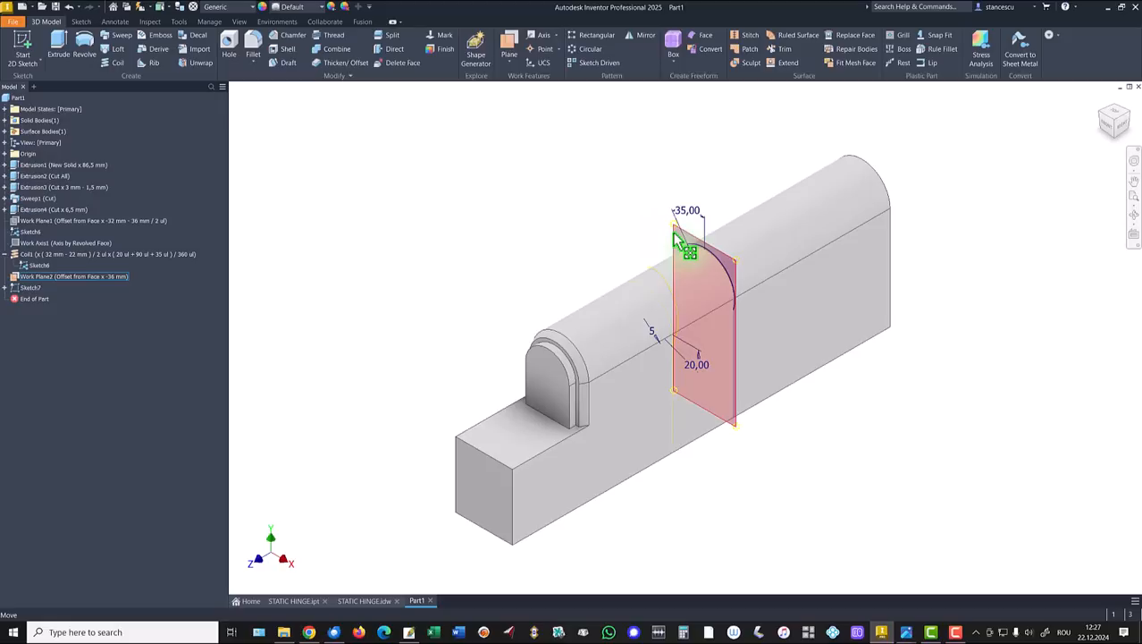
{"action": "right_click", "coordinate": [671, 233]}
{"action": "left_click", "coordinate": [705, 247]}
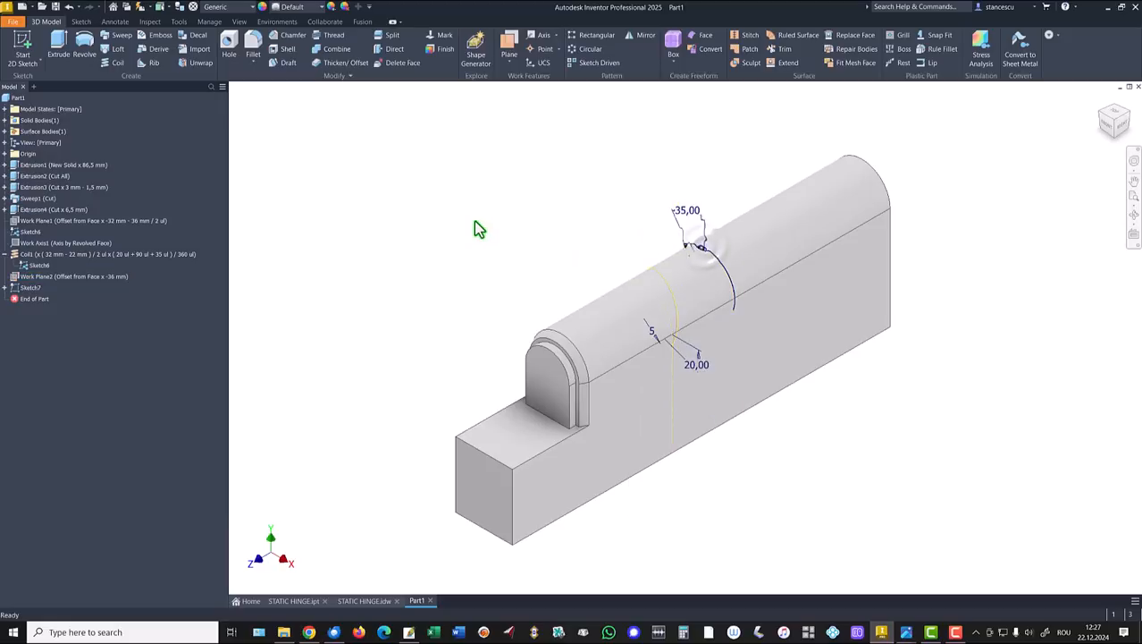
Extrude the arc-shaped profile as a cut from its sketch plane up to the coil surface
{"action": "left_click", "coordinate": [63, 51]}
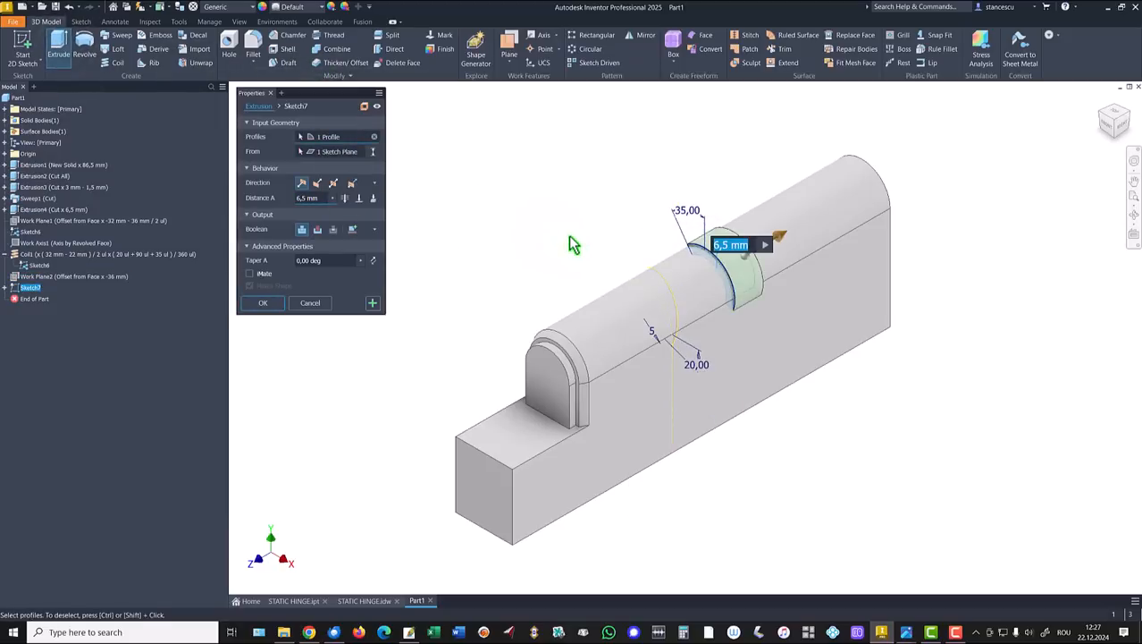
{"action": "left_click", "coordinate": [316, 184]}
{"action": "left_click", "coordinate": [319, 229]}
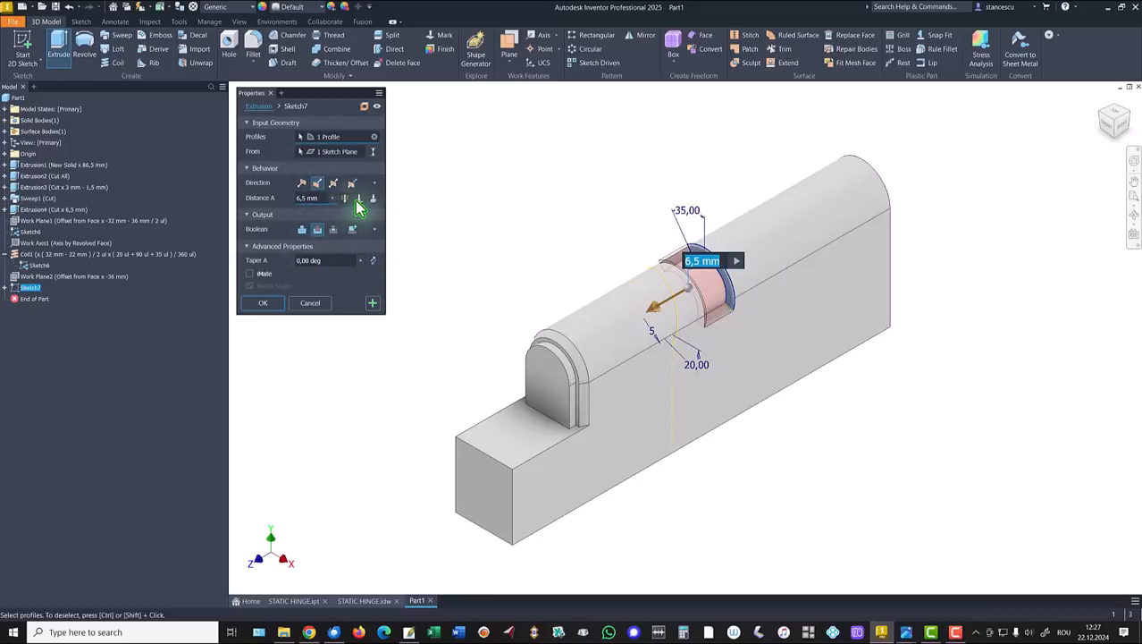
{"action": "left_click", "coordinate": [358, 199]}
{"action": "middle_click_drag", "start_coordinate": [559, 320], "coordinate": [751, 311], "text": "shift"}
{"action": "left_click", "coordinate": [738, 309]}
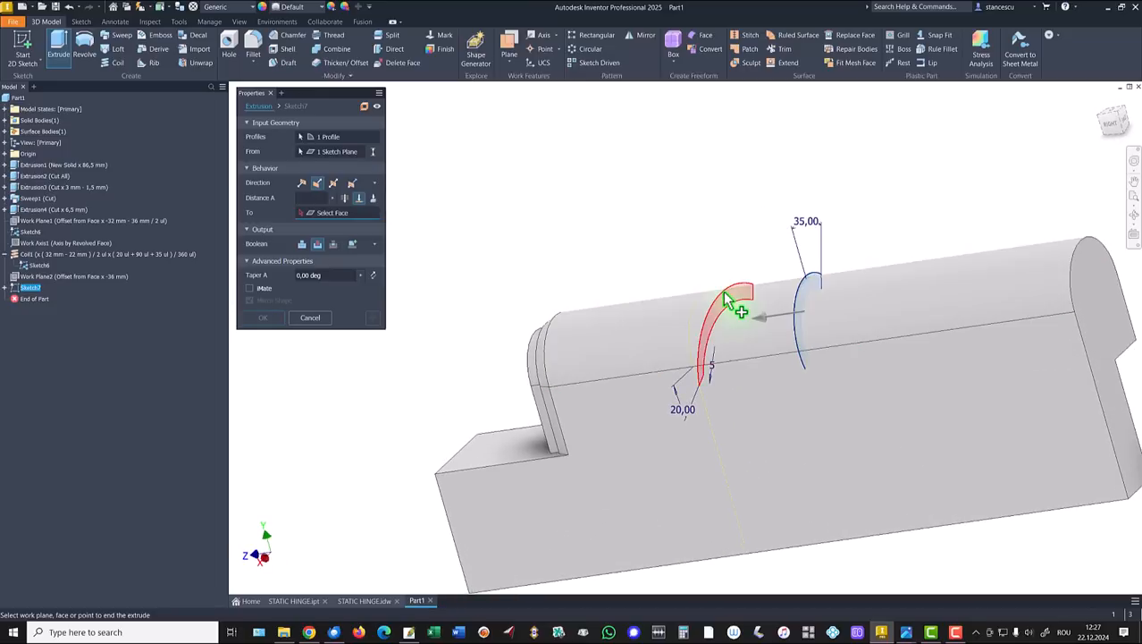
{"action": "key", "text": "F6"}
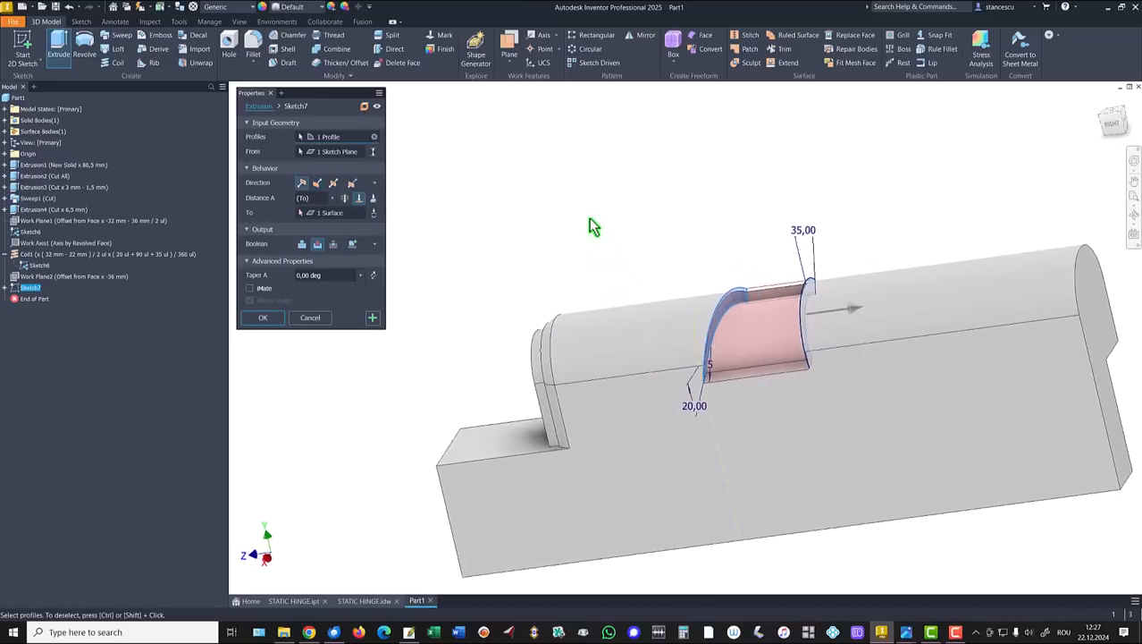
{"action": "middle_click_drag", "start_coordinate": [589, 218], "coordinate": [497, 242], "text": "shift"}
{"action": "key", "text": "F6"}
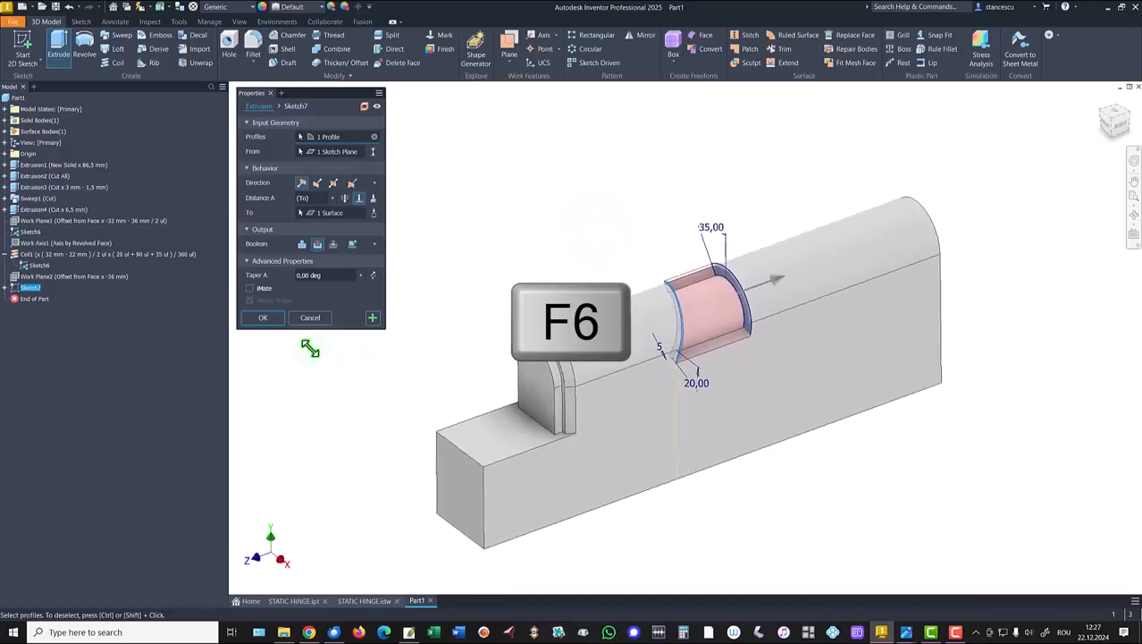
{"action": "left_click", "coordinate": [259, 319]}
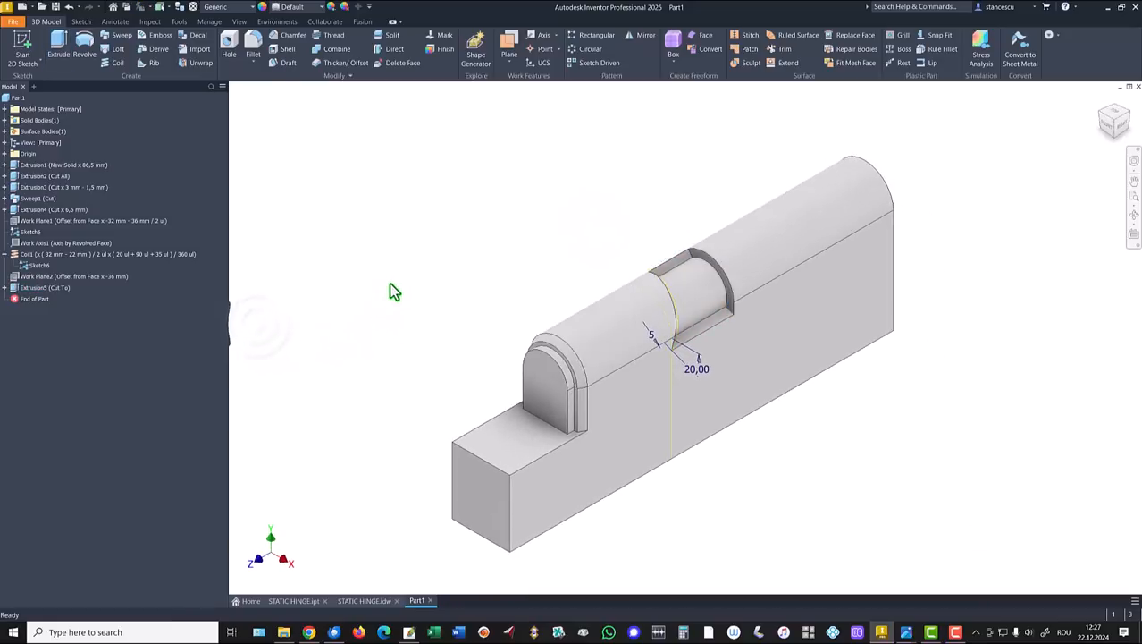
Hide the coil's sketch and the coil surface
{"action": "right_click", "coordinate": [26, 266]}
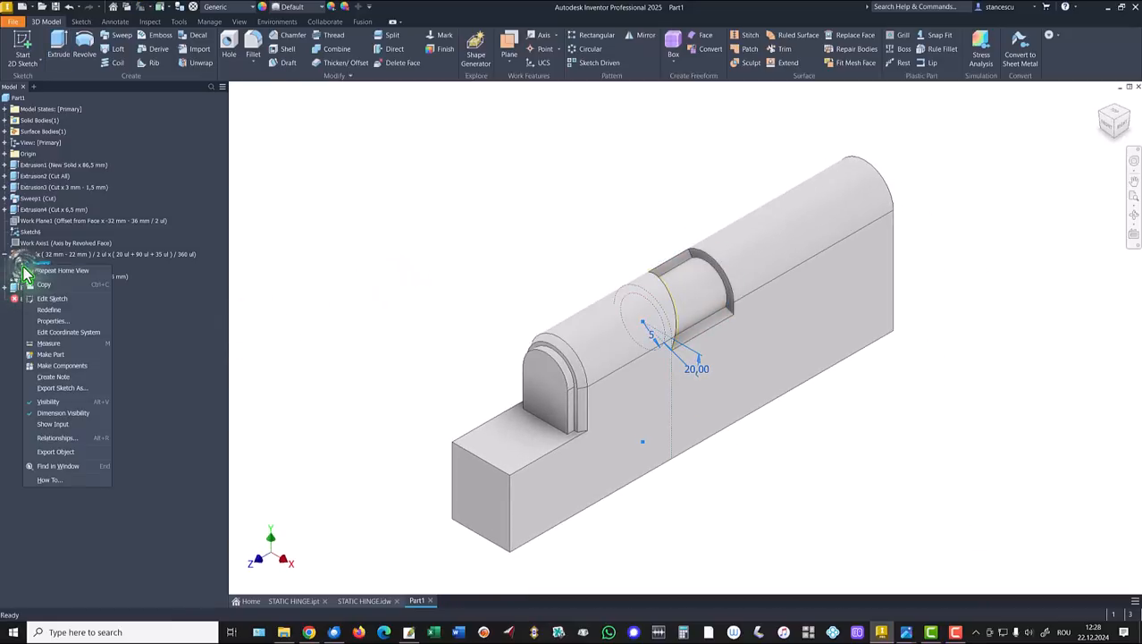
{"action": "left_click", "coordinate": [49, 402]}
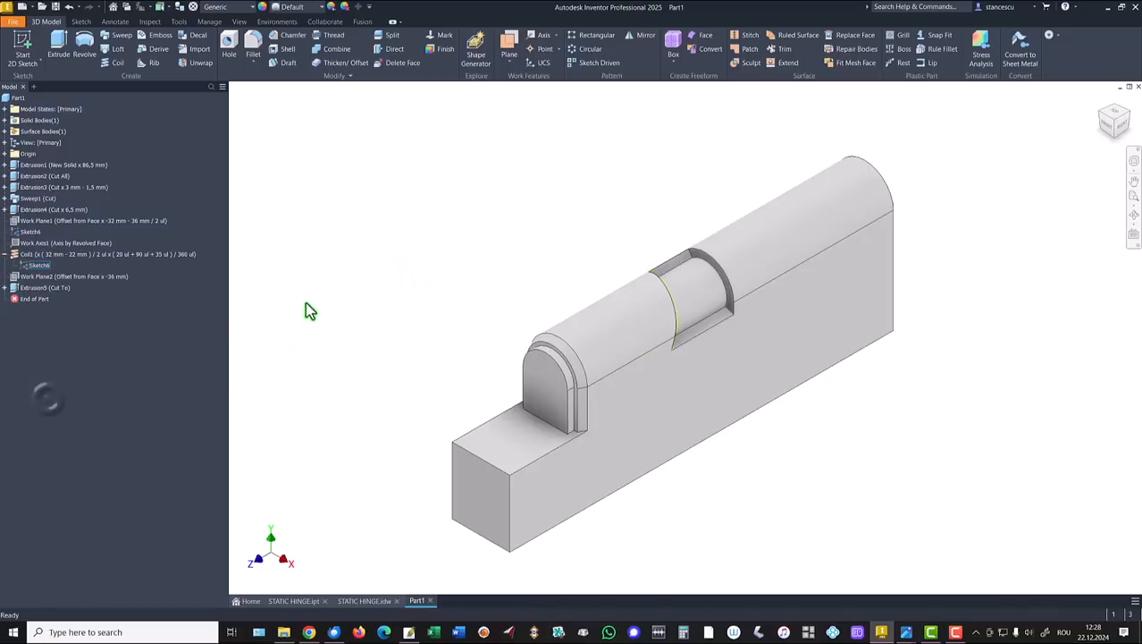
{"action": "right_click", "coordinate": [18, 256]}
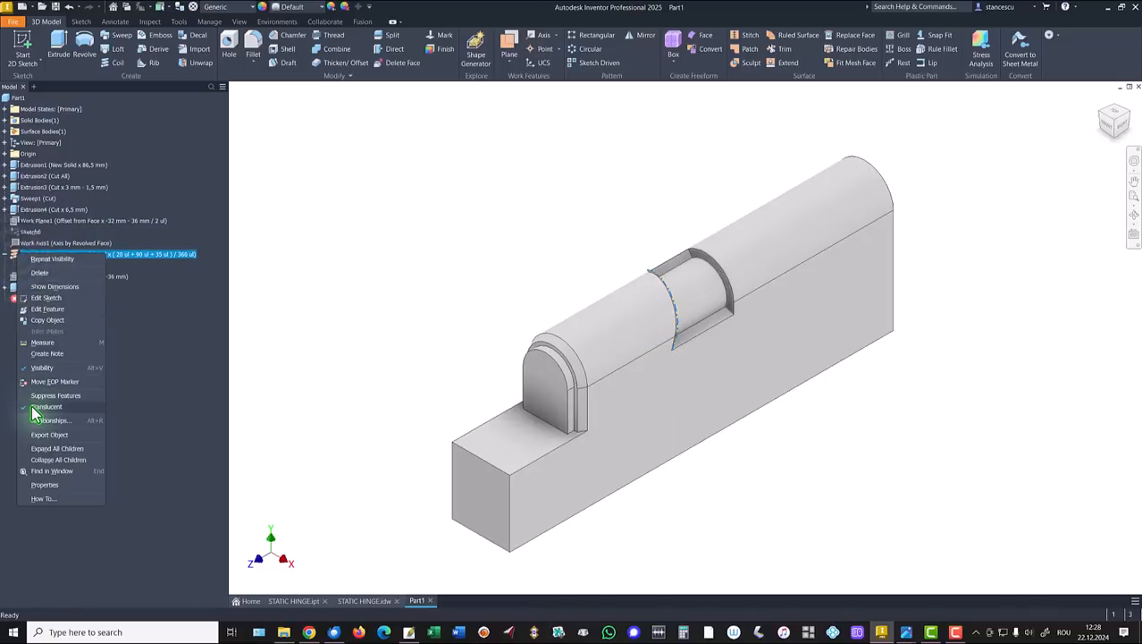
{"action": "left_click", "coordinate": [43, 370]}
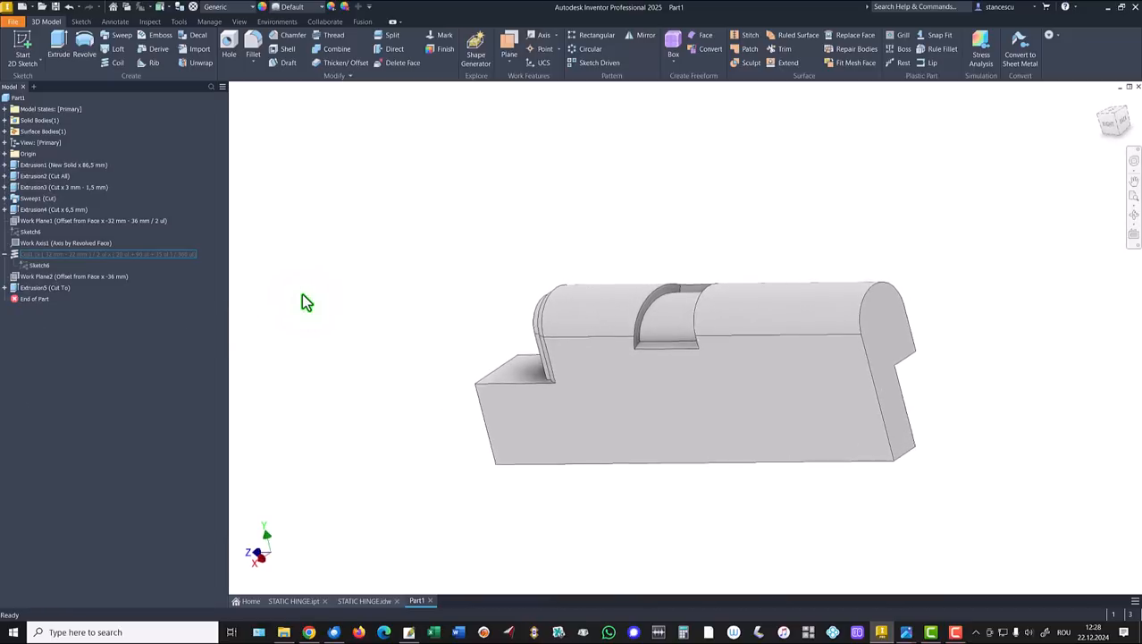
{"action": "key", "text": "F6"}
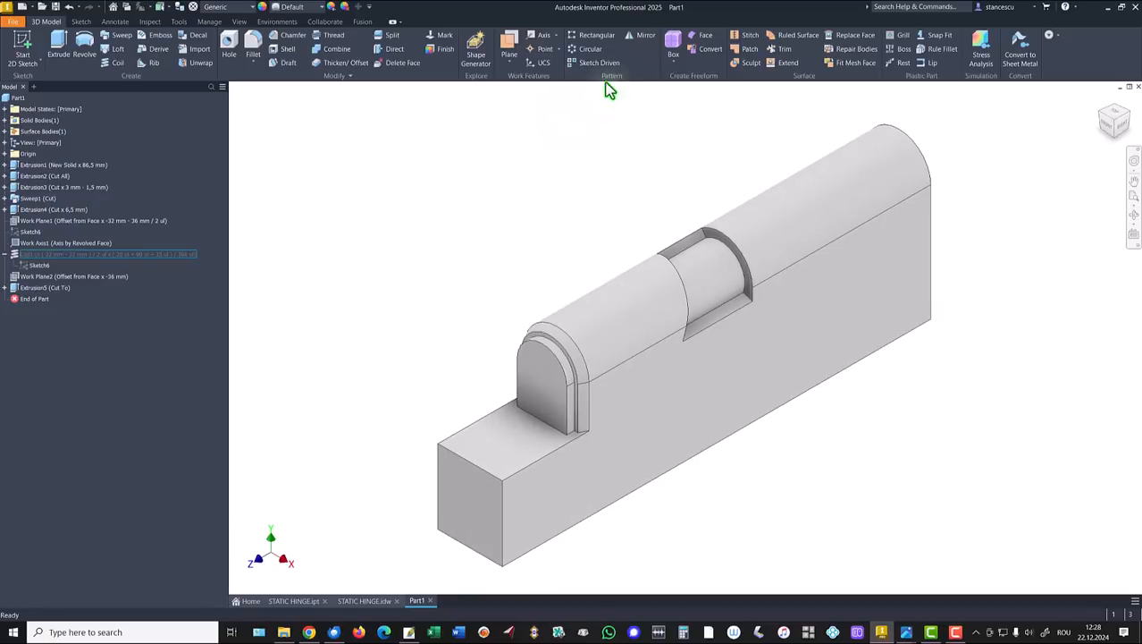
Mirror the arc-shaped cut about its flat end face to extend the recess symmetrically
{"action": "left_click", "coordinate": [640, 43]}
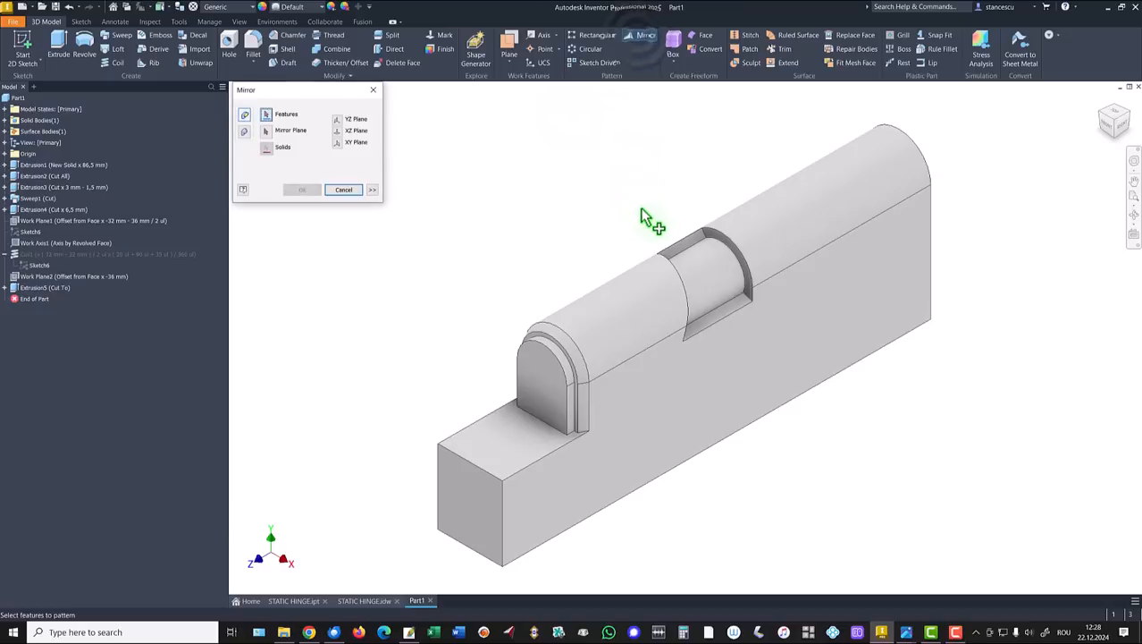
{"action": "left_click", "coordinate": [14, 288]}
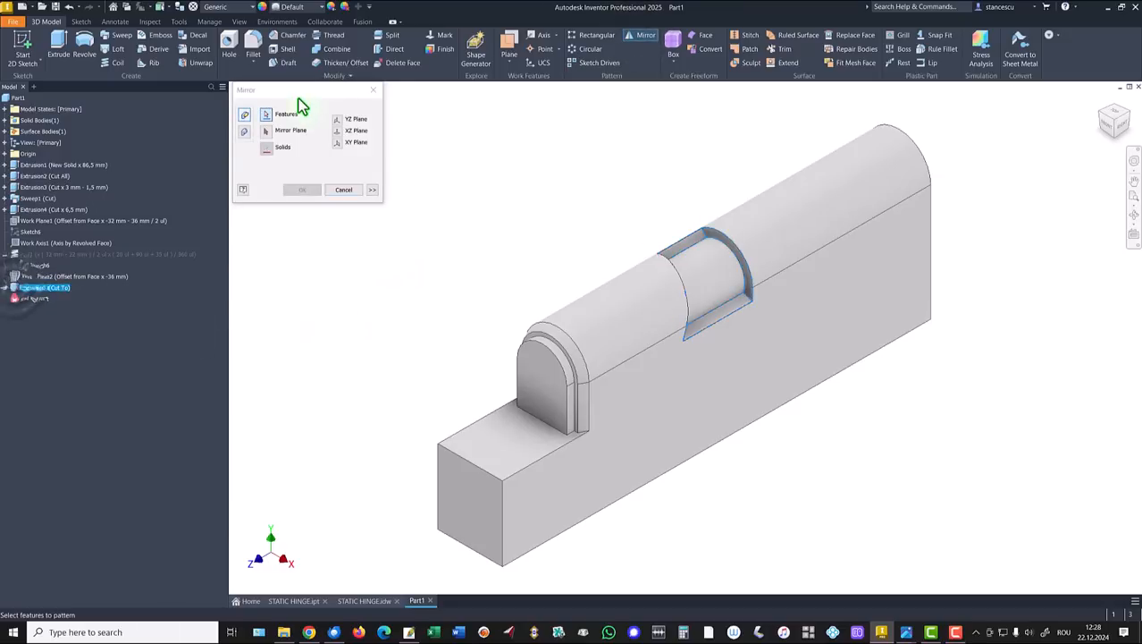
{"action": "left_click", "coordinate": [265, 132]}
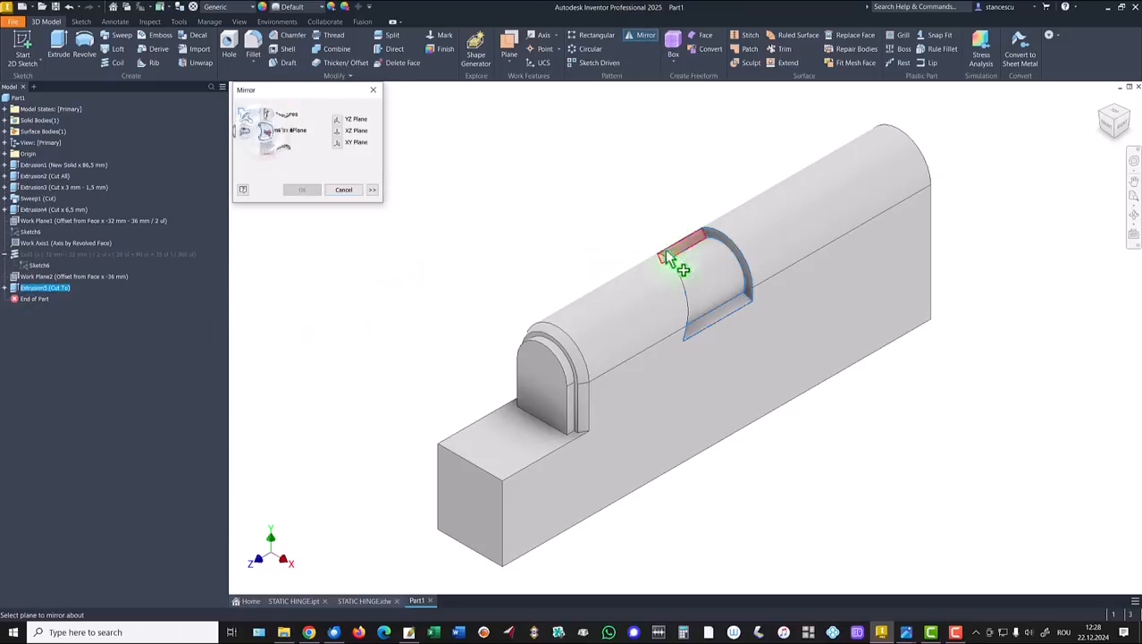
{"action": "left_click", "coordinate": [727, 247]}
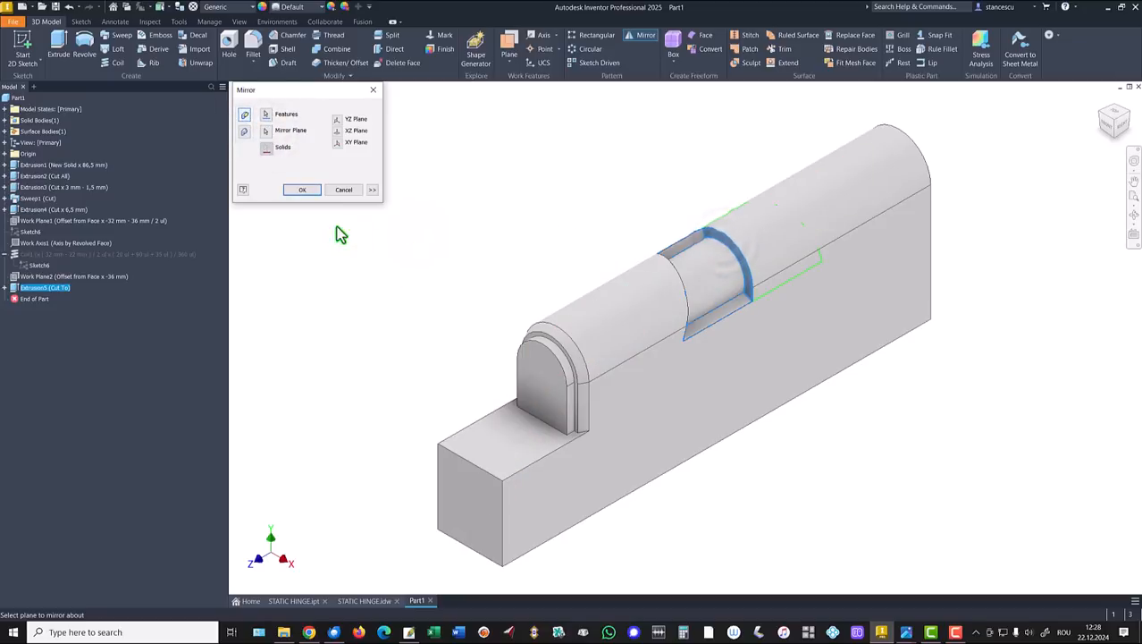
{"action": "left_click", "coordinate": [311, 191]}
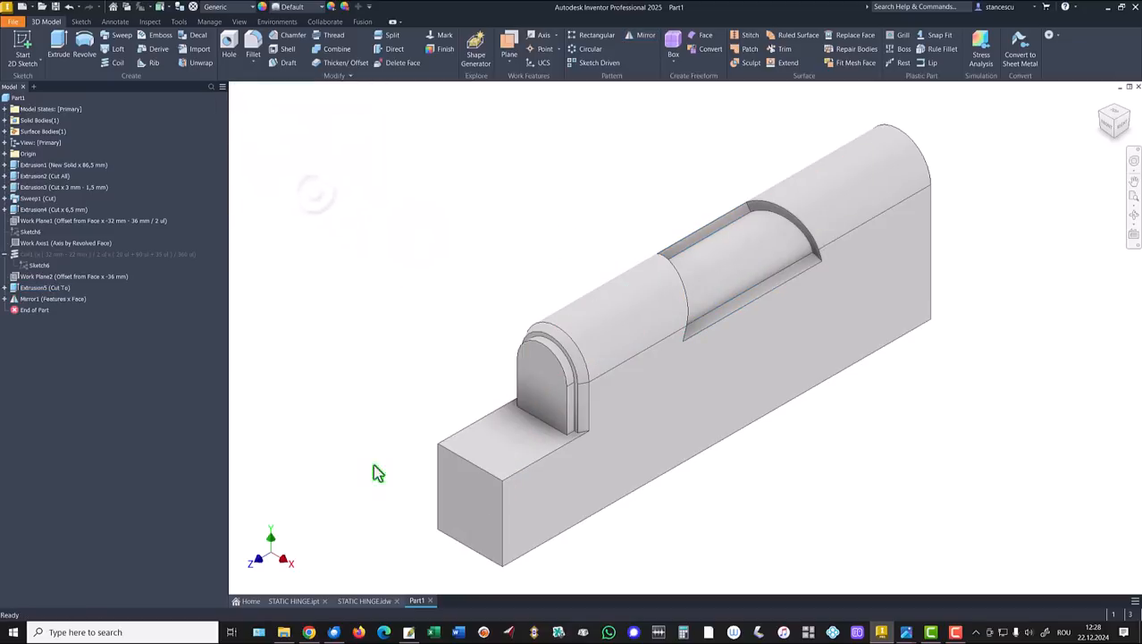
Examine the bore and the angled threaded hole in section A-A of STATIC HINGE.idw, and return to Part1
{"action": "left_click", "coordinate": [368, 601]}
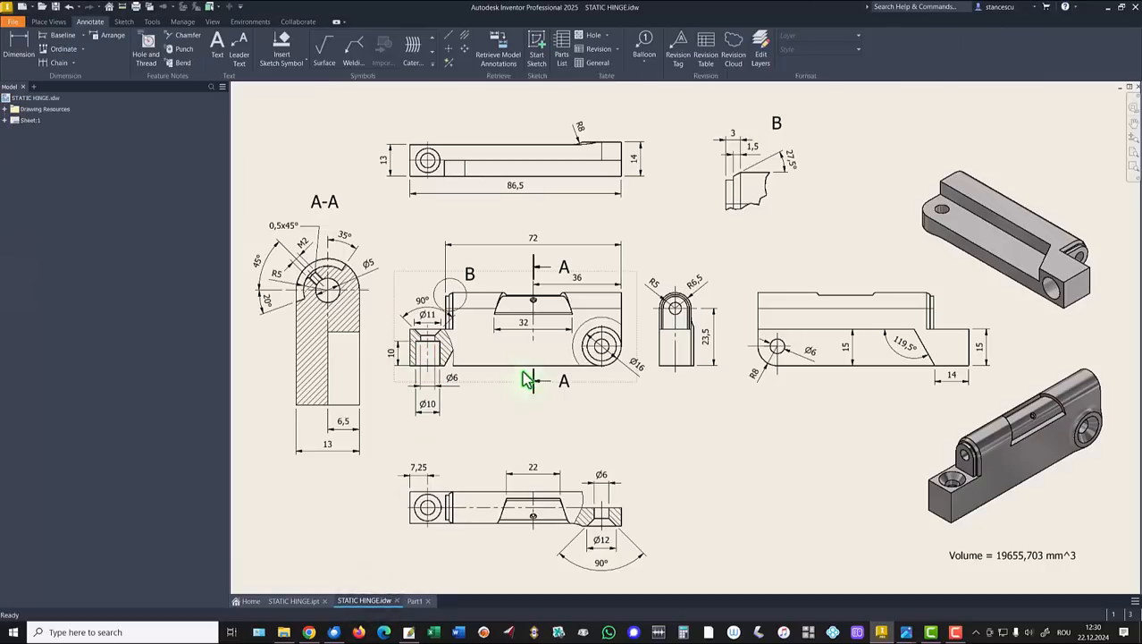
{"action": "scroll", "coordinate": [315, 280], "scroll_direction": "up", "scroll_amount": 5}
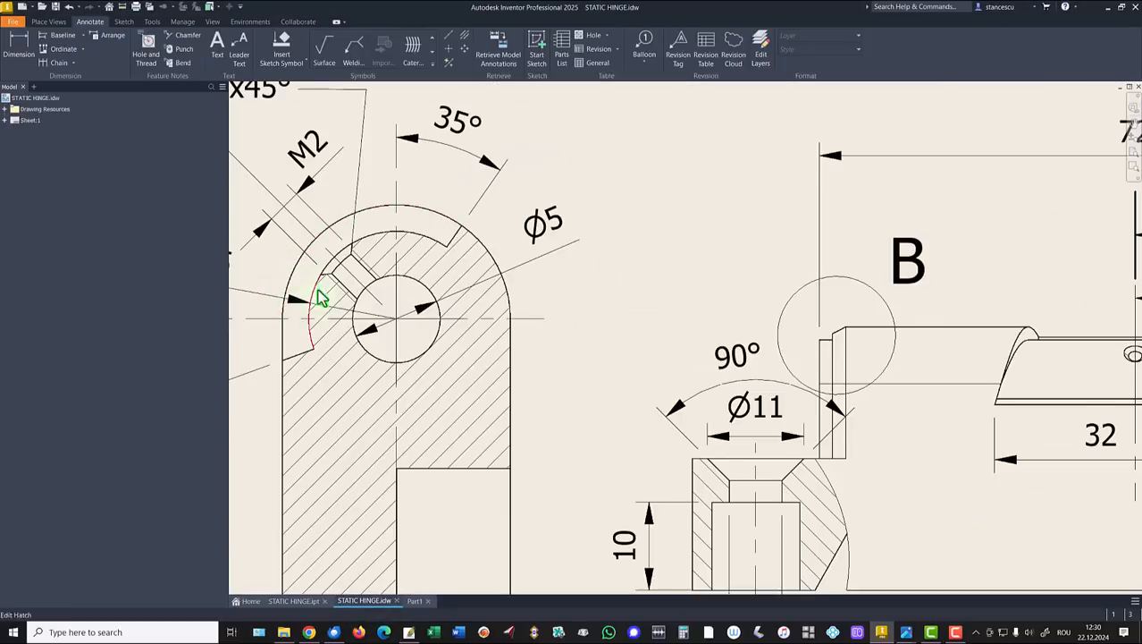
{"action": "middle_click_drag", "start_coordinate": [451, 360], "coordinate": [458, 362]}
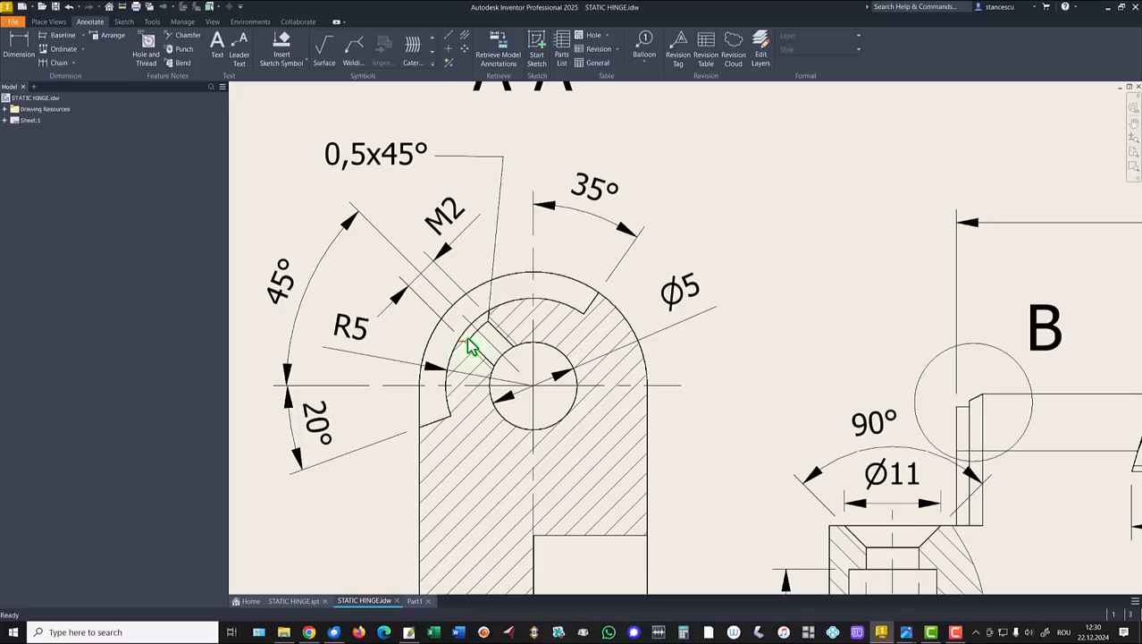
{"action": "left_click", "coordinate": [484, 339]}
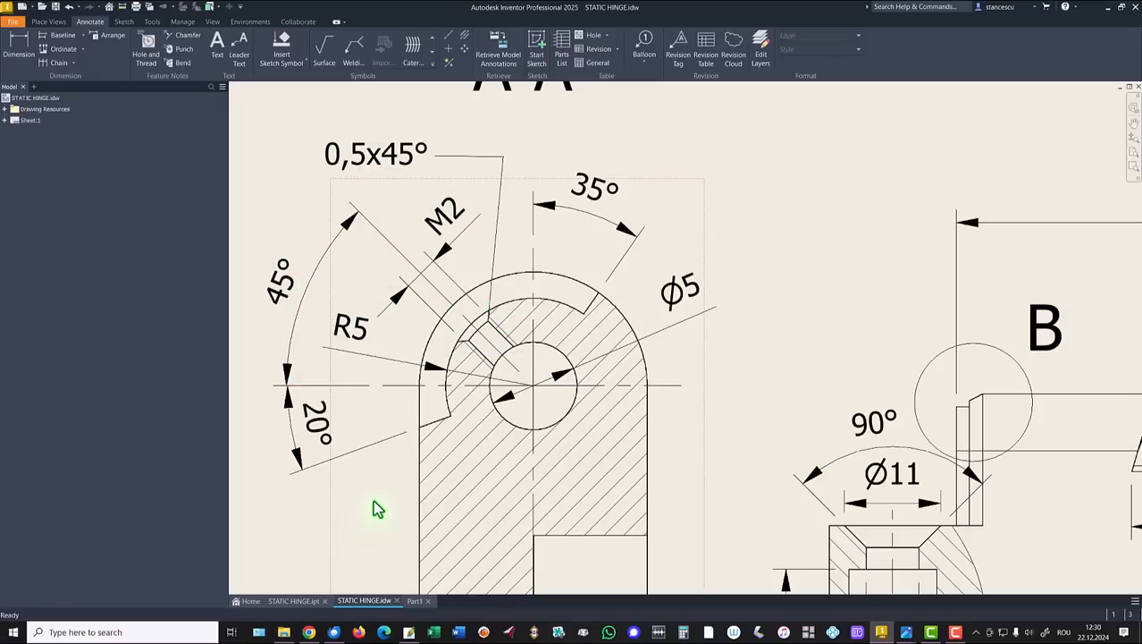
{"action": "key", "text": "Home"}
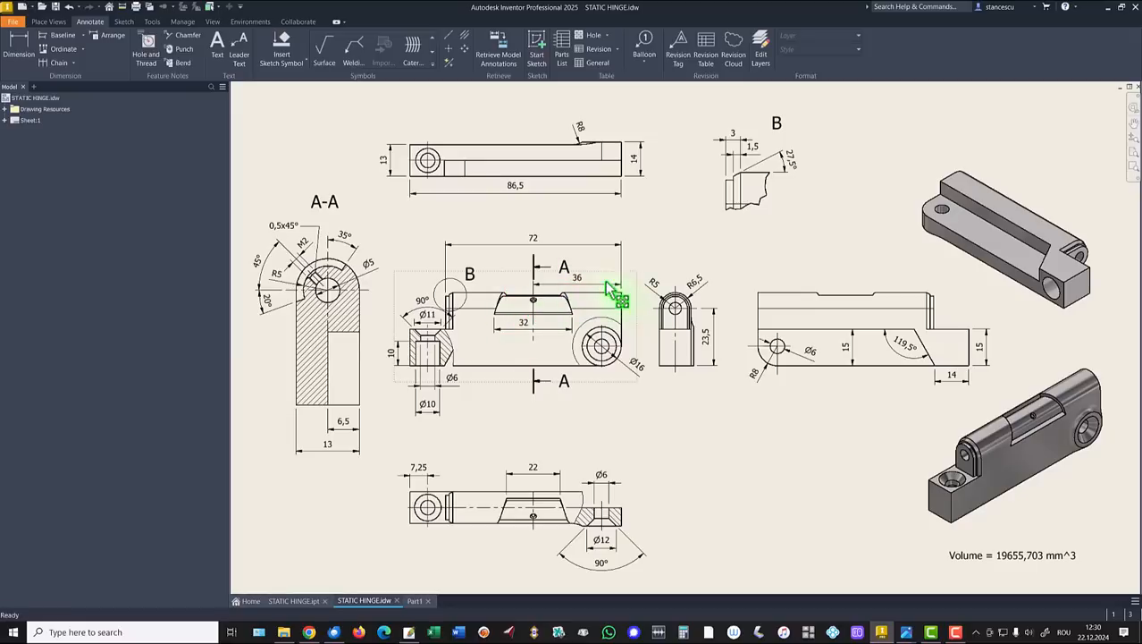
{"action": "left_click", "coordinate": [417, 601]}
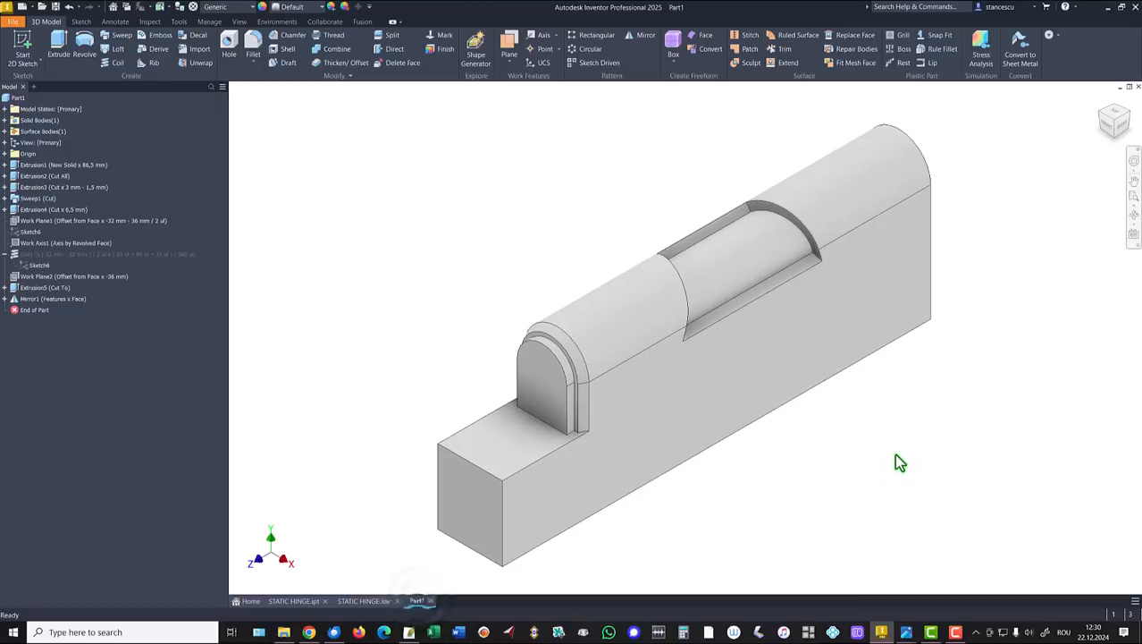
Make the work plane offset -36 mm from the face visible at the middle of the mirrored recess
{"action": "left_click", "coordinate": [4, 154]}
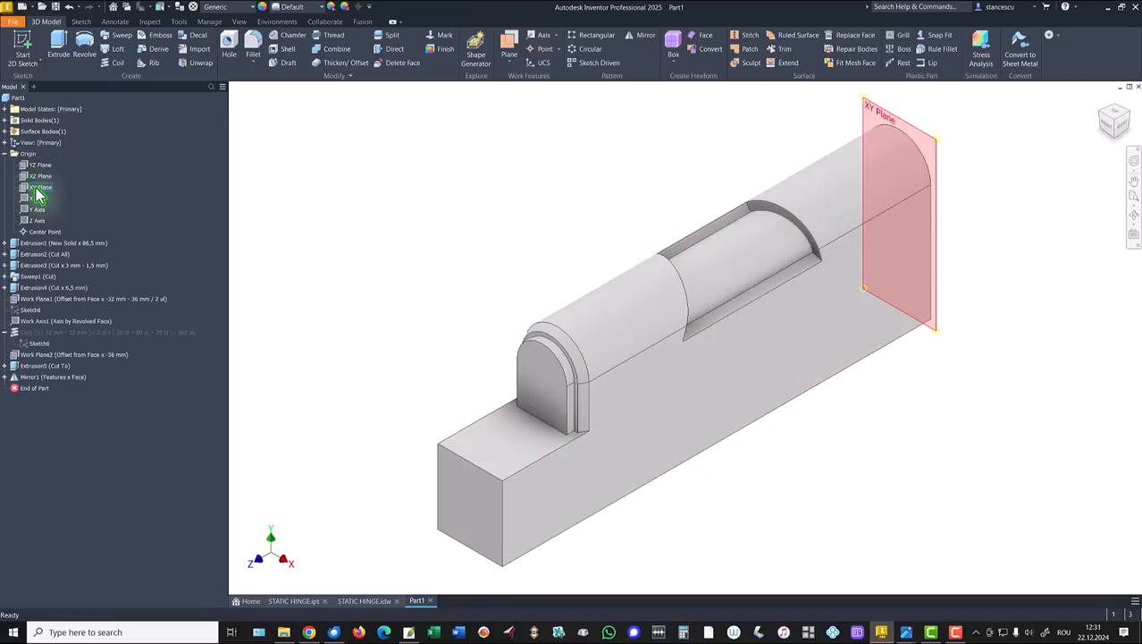
{"action": "left_click", "coordinate": [37, 188]}
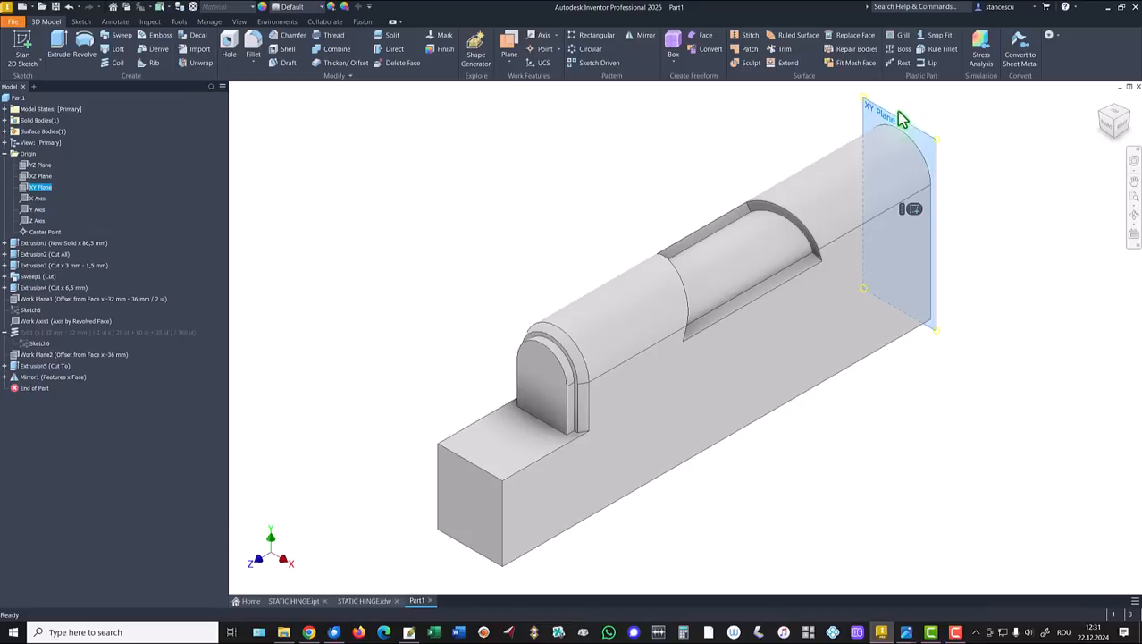
{"action": "left_click", "coordinate": [739, 140]}
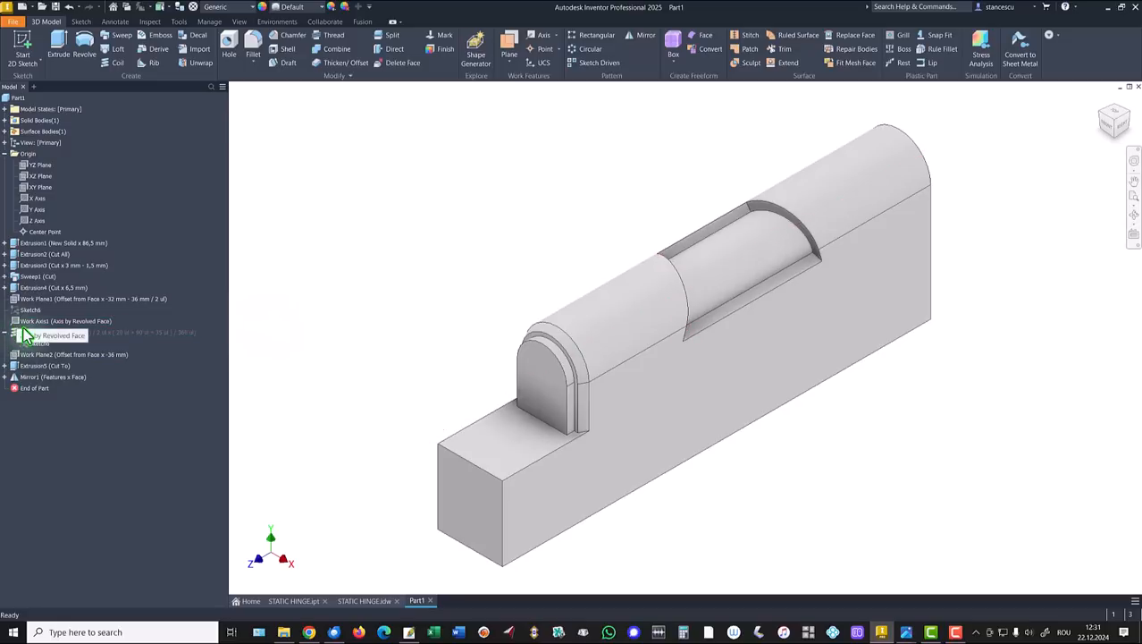
{"action": "left_click", "coordinate": [35, 302]}
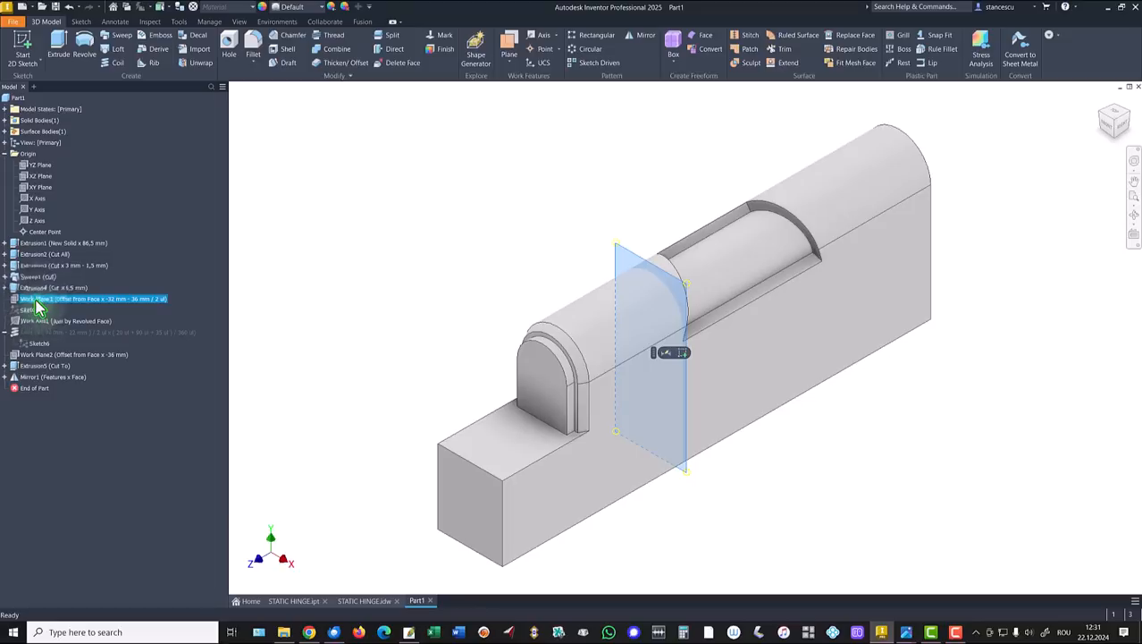
{"action": "left_click", "coordinate": [28, 356]}
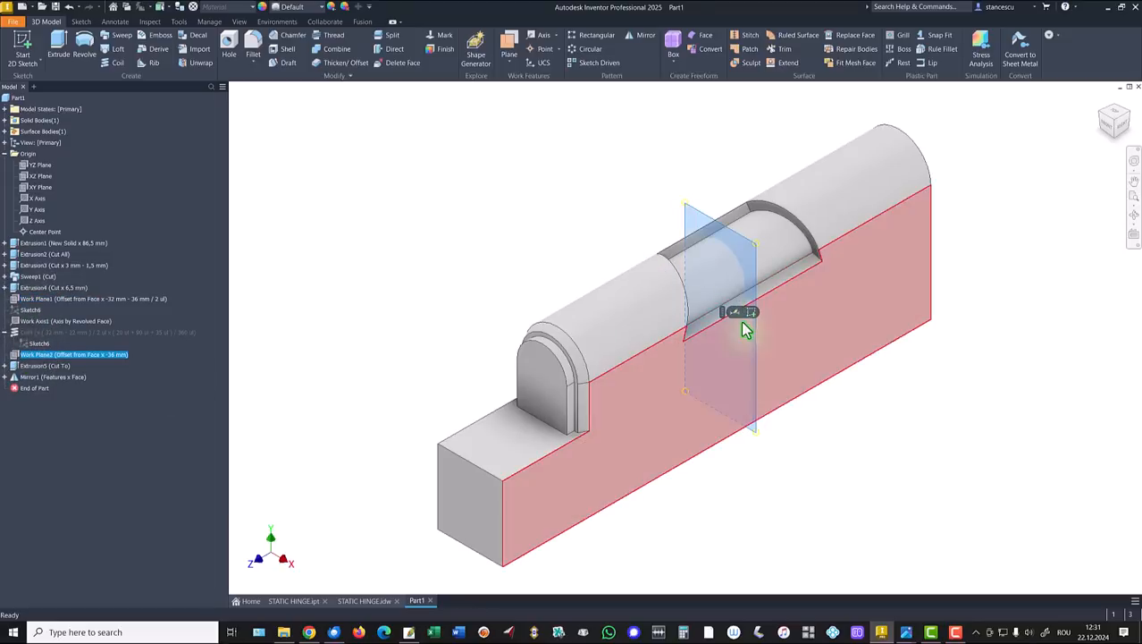
{"action": "right_click", "coordinate": [17, 361]}
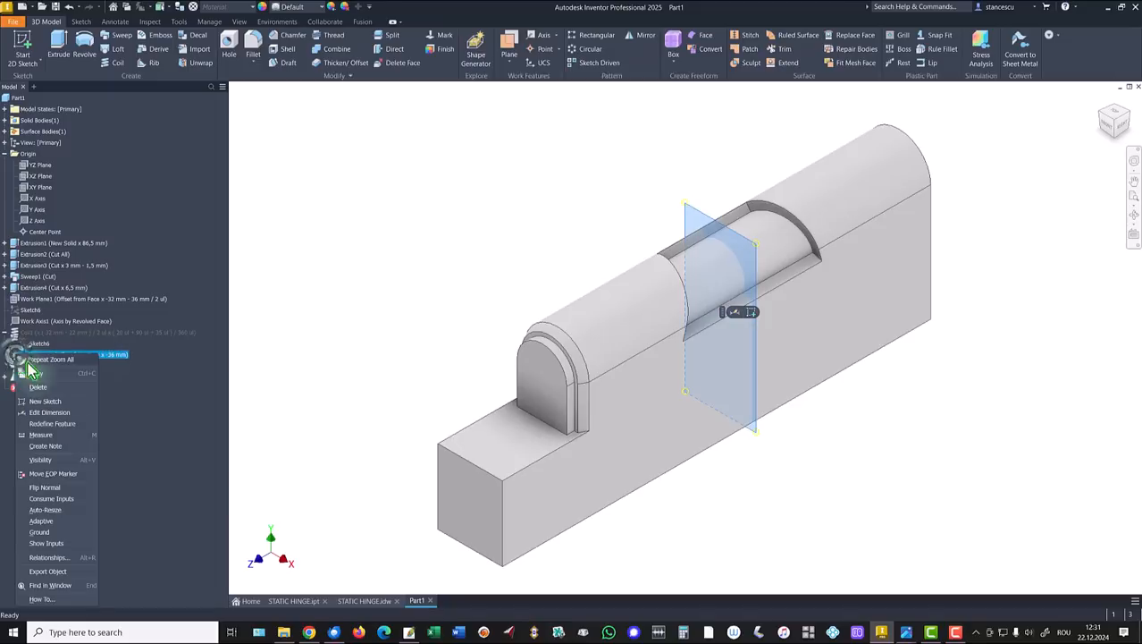
{"action": "left_click", "coordinate": [42, 460]}
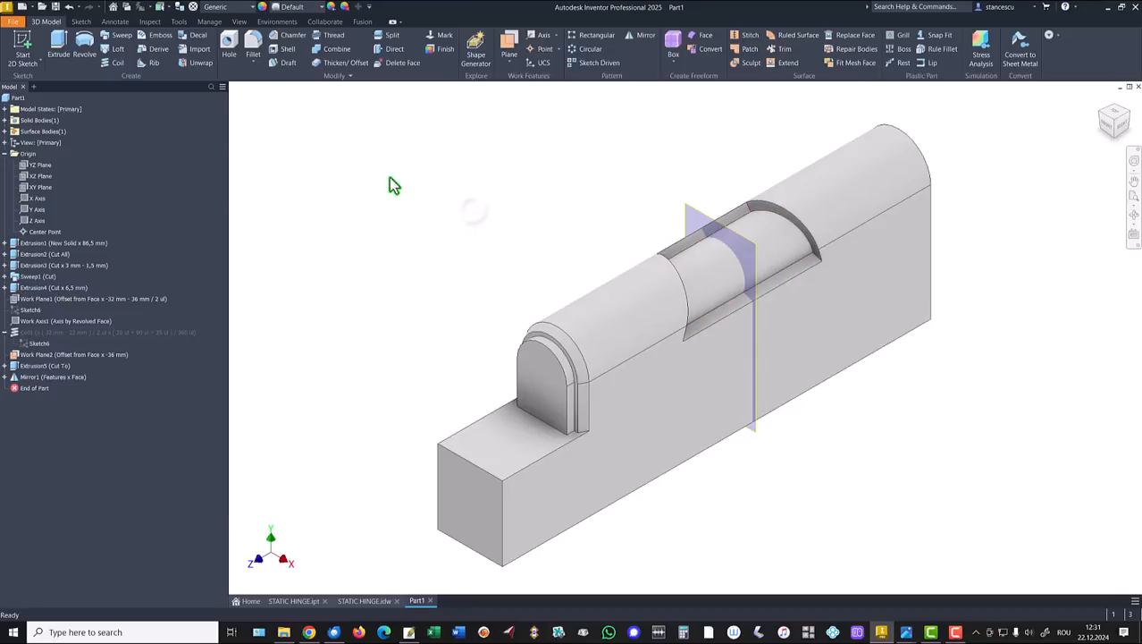
Check the bore in section A-A of STATIC HINGE.idw, and cut a simple 5 mm through-all hole concentric with Part1's rounded end face
{"action": "left_click", "coordinate": [362, 602]}
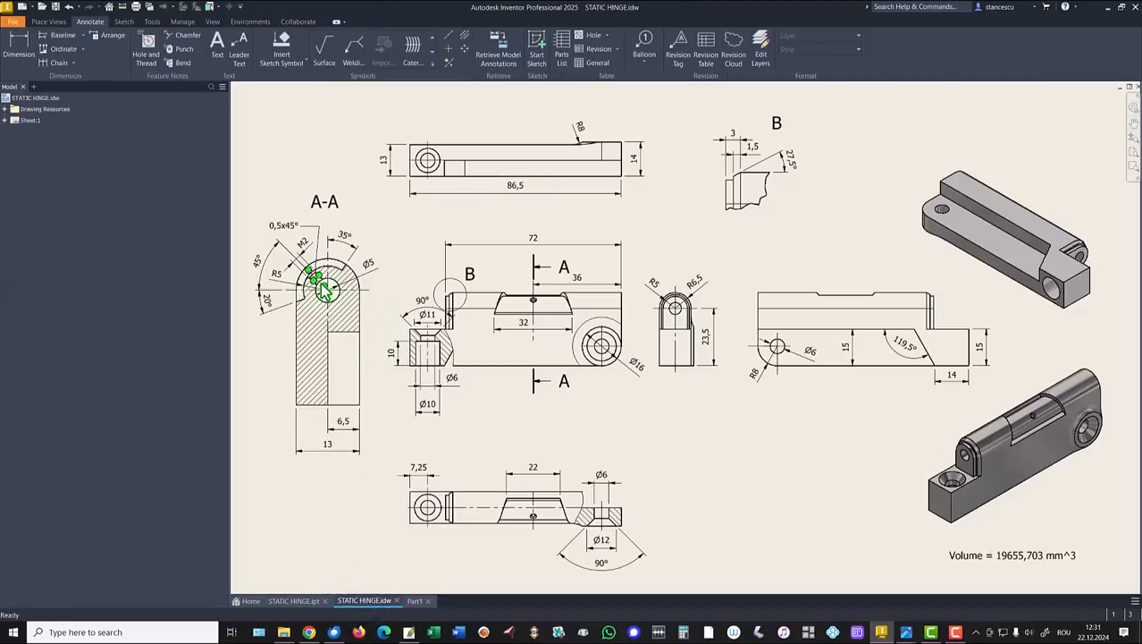
{"action": "left_click", "coordinate": [415, 601]}
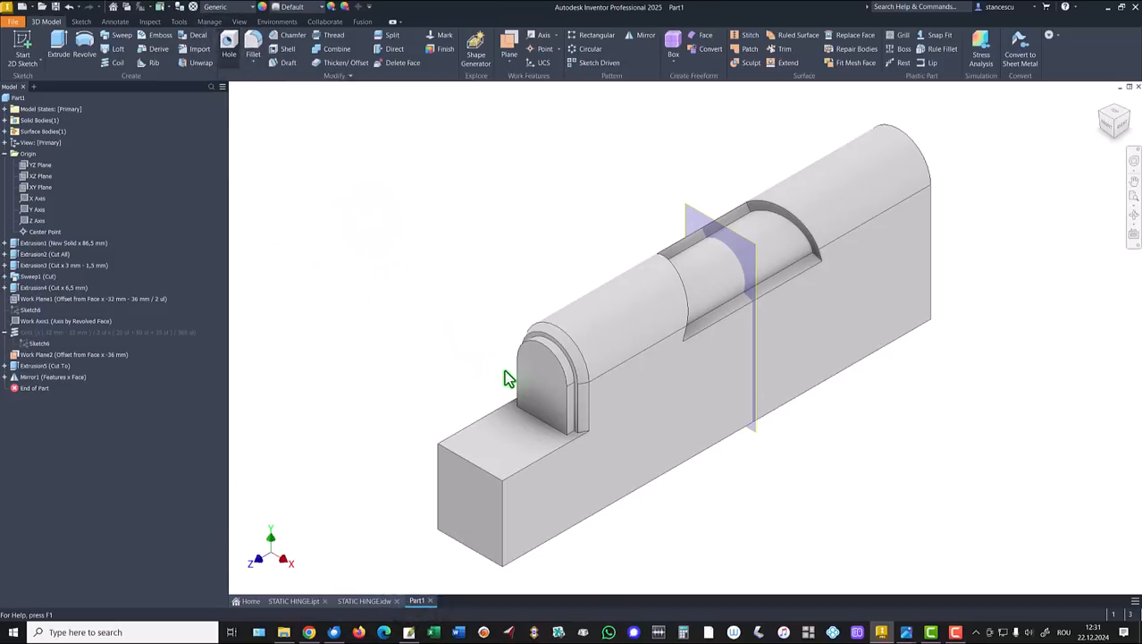
{"action": "key", "text": "h"}
{"action": "left_click", "coordinate": [536, 363]}
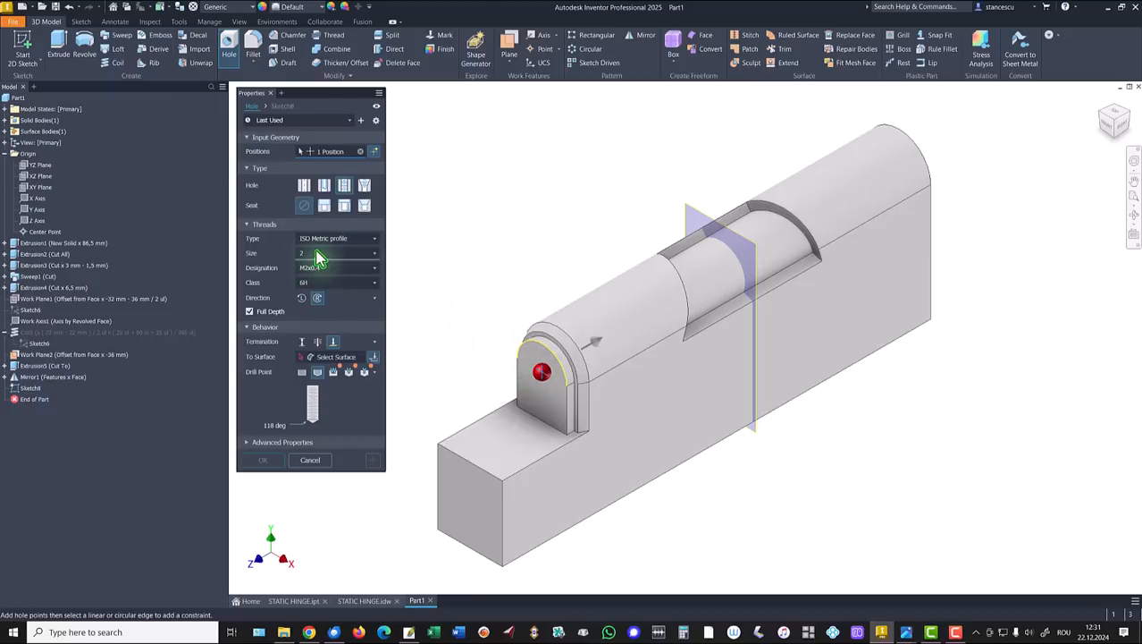
{"action": "left_click", "coordinate": [304, 186]}
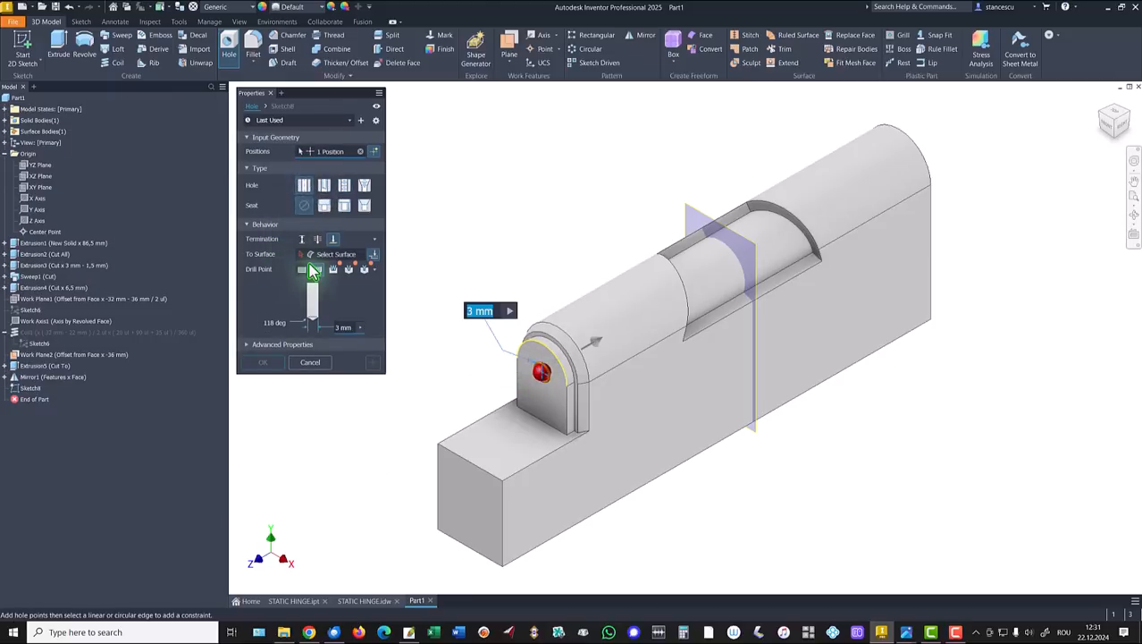
{"action": "left_click", "coordinate": [337, 327]}
{"action": "type", "text": "5"}
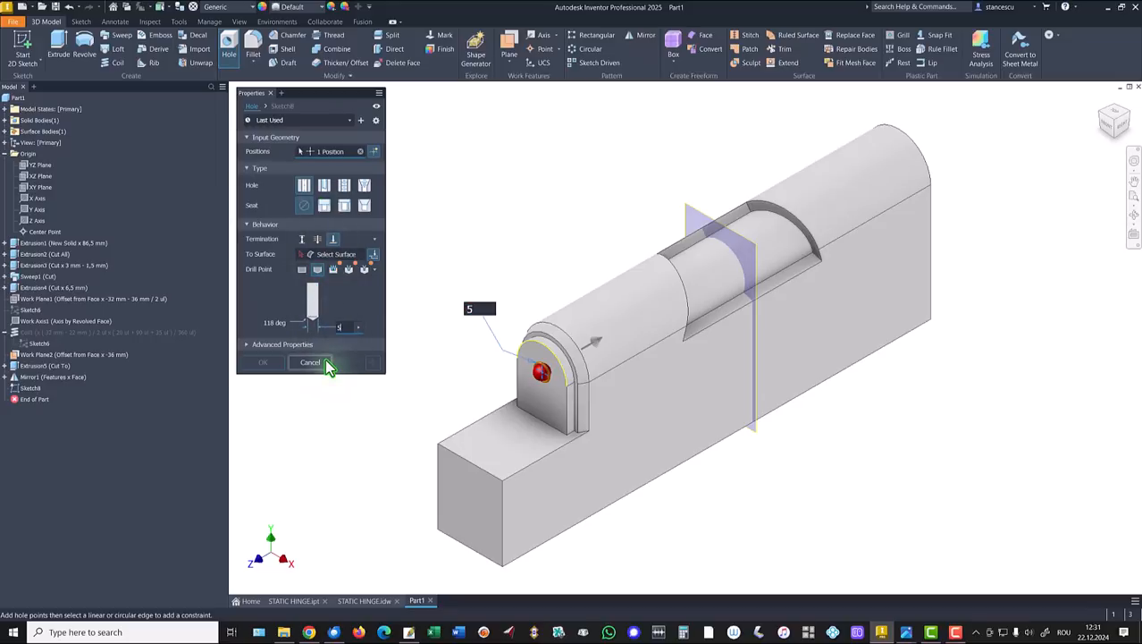
{"action": "left_click", "coordinate": [317, 239]}
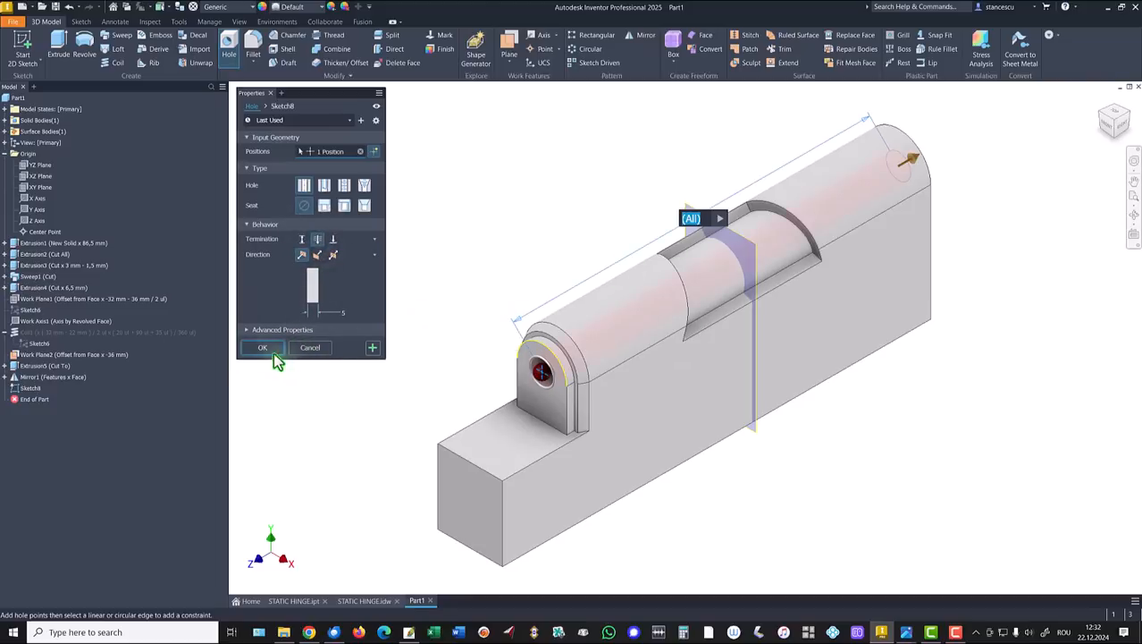
{"action": "left_click", "coordinate": [249, 349]}
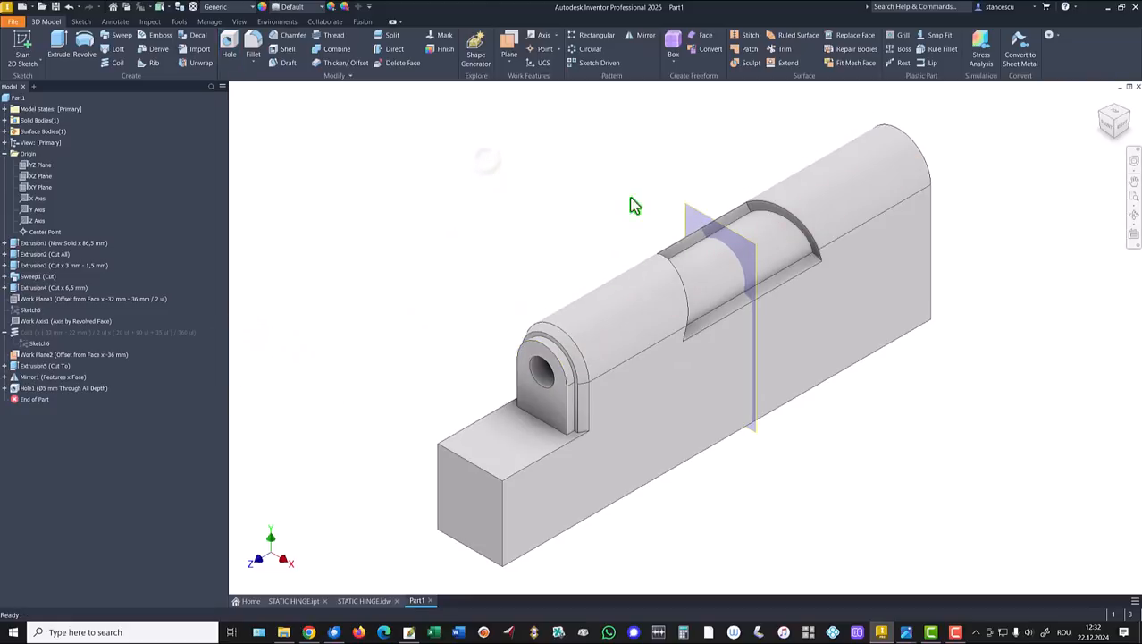
{"action": "right_click", "coordinate": [757, 254]}
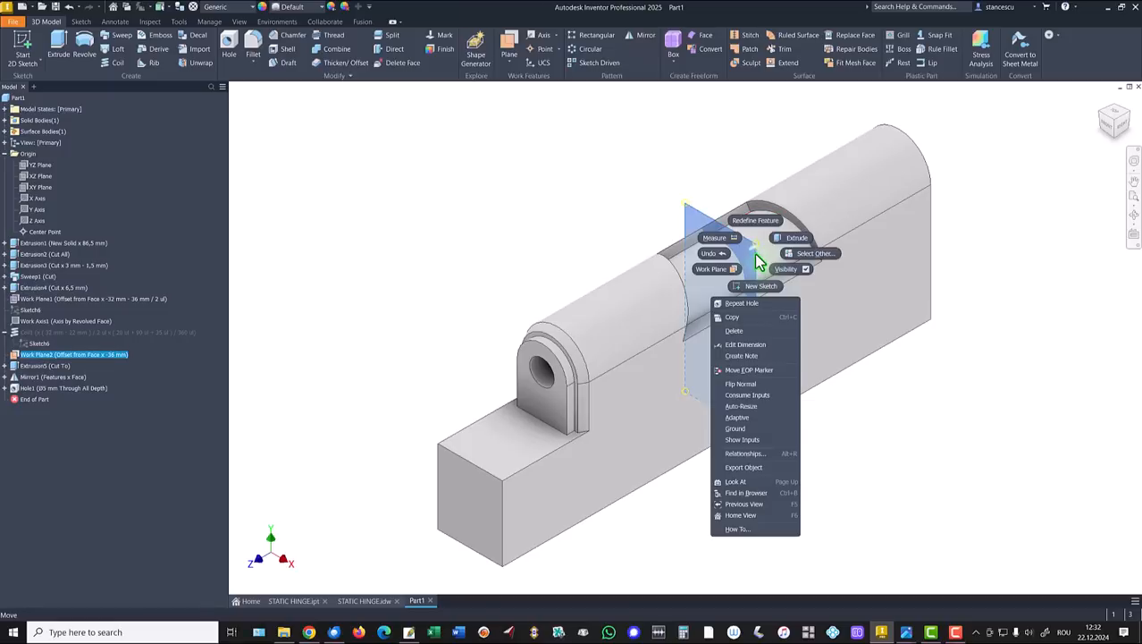
{"action": "left_click", "coordinate": [779, 270]}
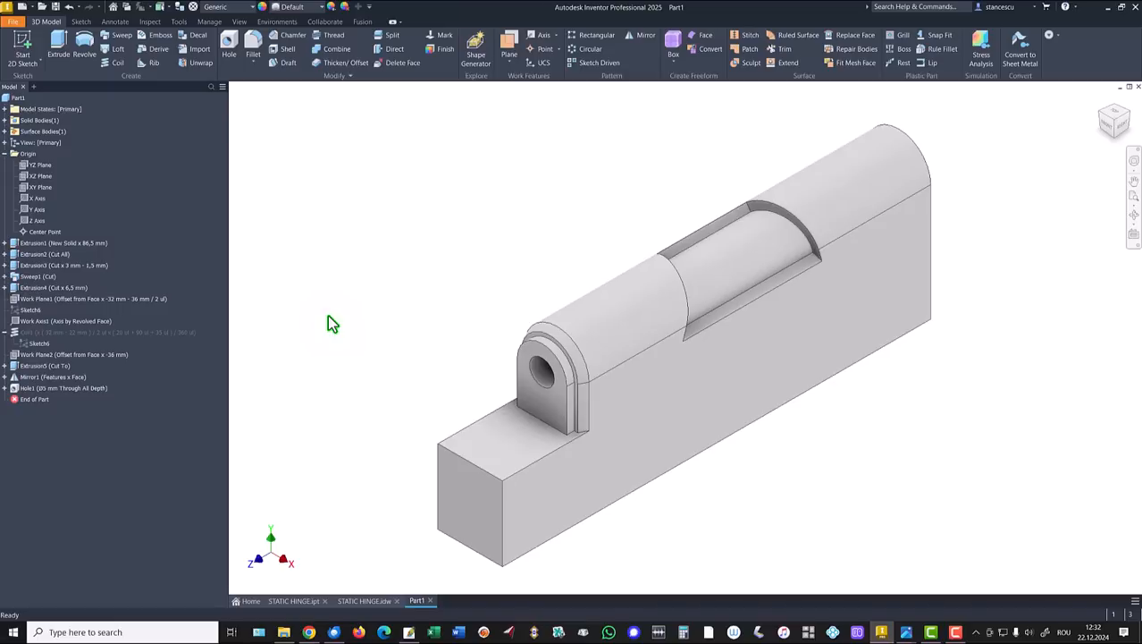
{"action": "key", "text": "ctrl+z"}
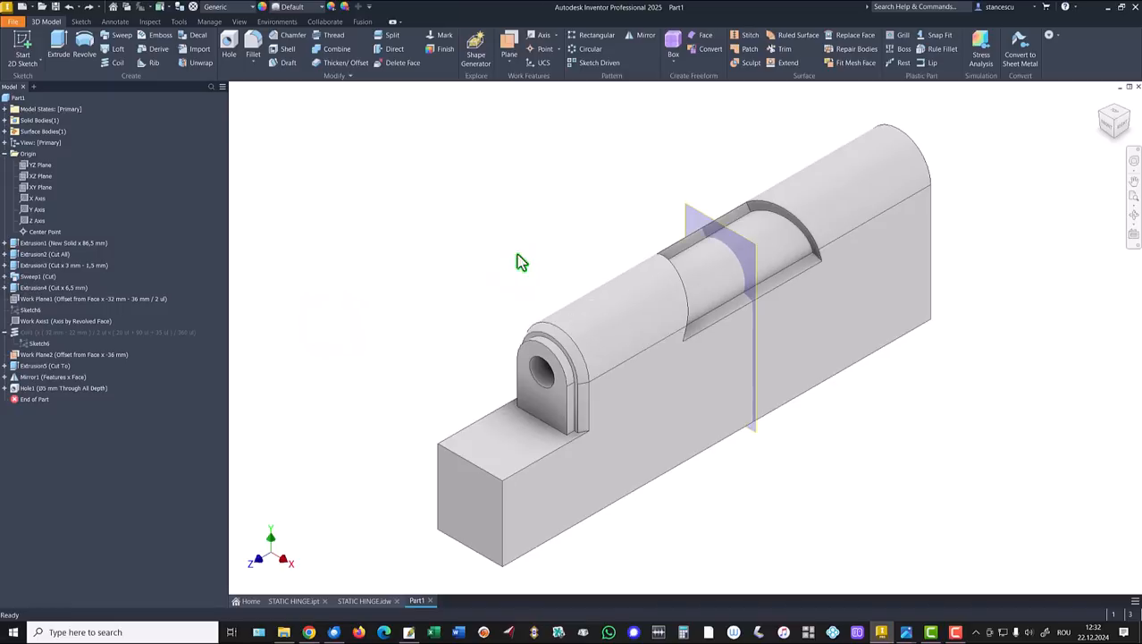
Start a sketch on the work plane at the middle of the recess, slice the graphics and project the bore's circular edge
{"action": "left_click", "coordinate": [757, 261]}
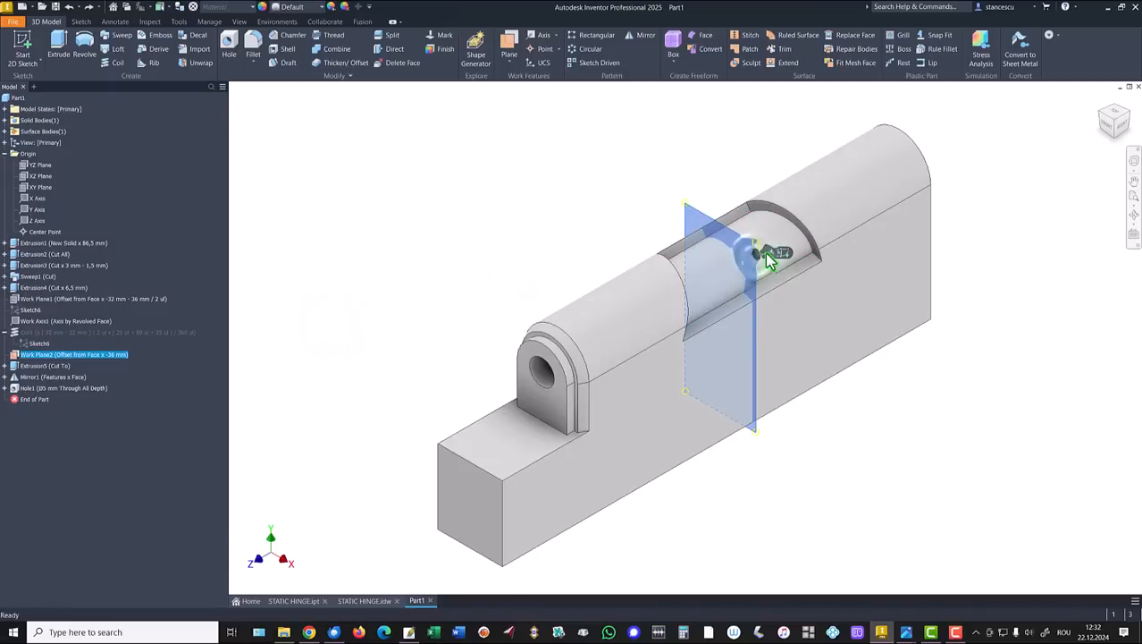
{"action": "left_click", "coordinate": [779, 253]}
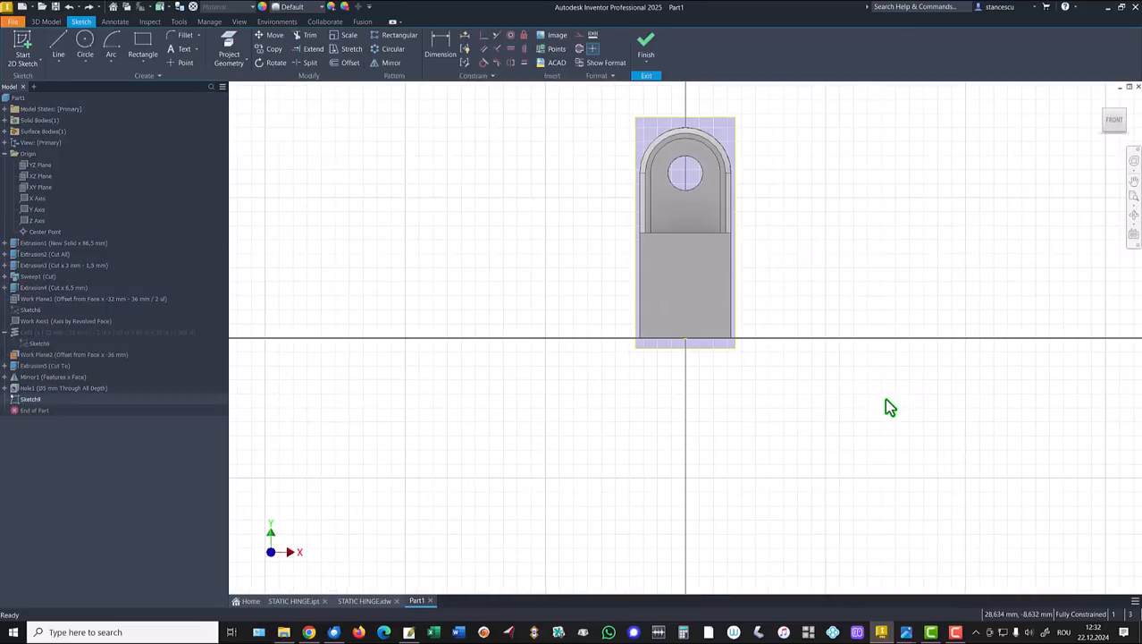
{"action": "key", "text": "F7"}
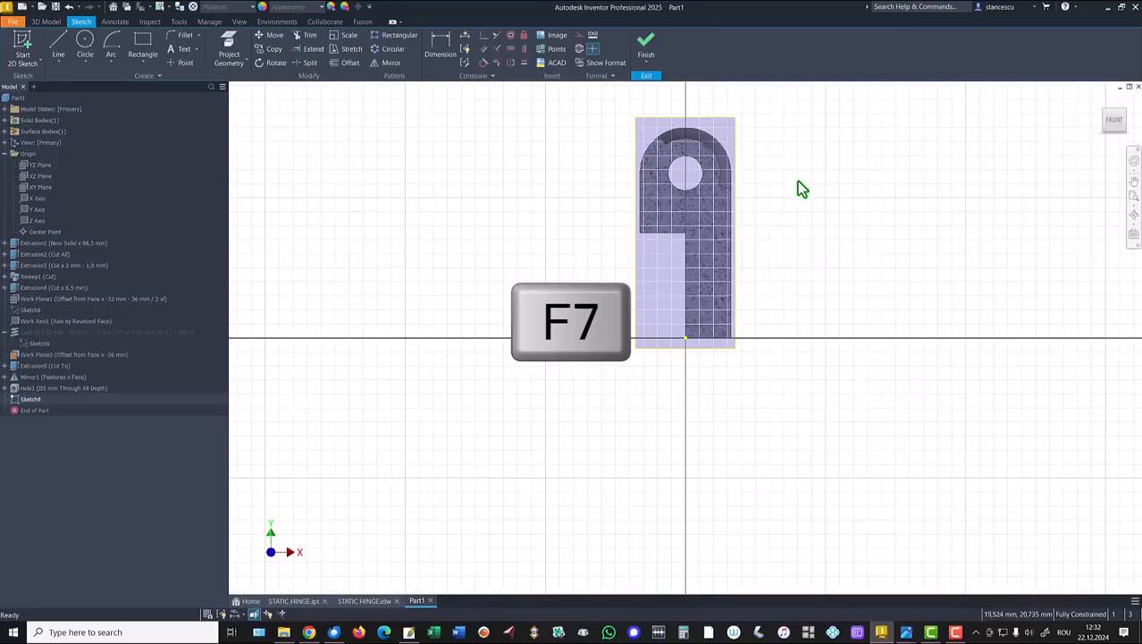
{"action": "mouse_move", "coordinate": [793, 160]}
{"action": "middle_mouse_down"}
{"action": "mouse_move", "coordinate": [686, 334]}
{"action": "mouse_move", "coordinate": [585, 314]}
{"action": "middle_mouse_up"}
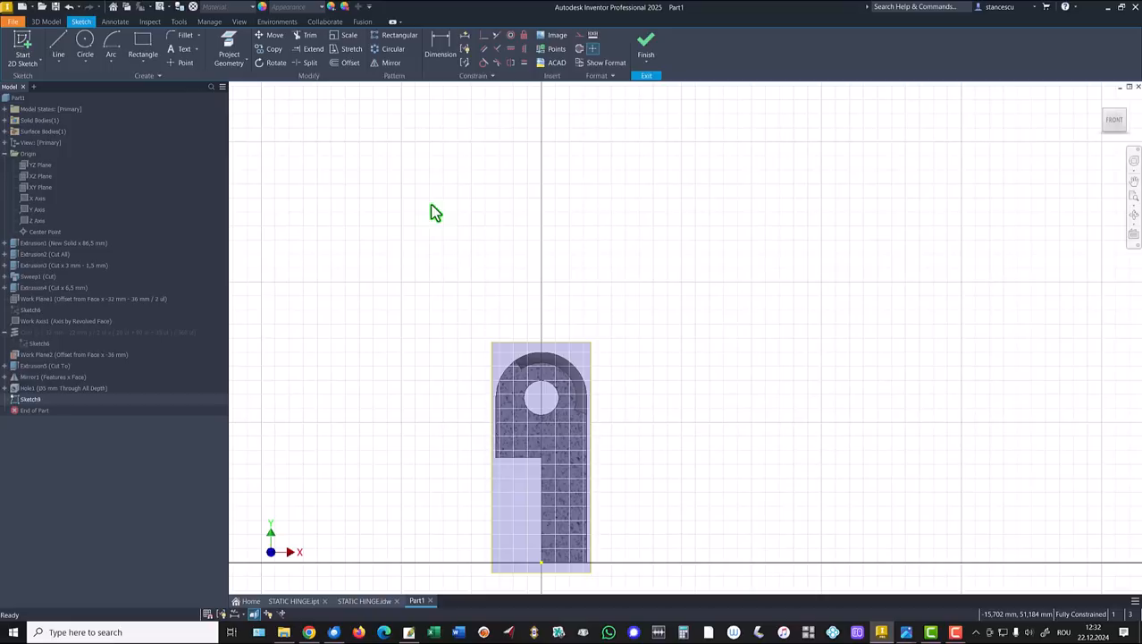
{"action": "left_click", "coordinate": [229, 53]}
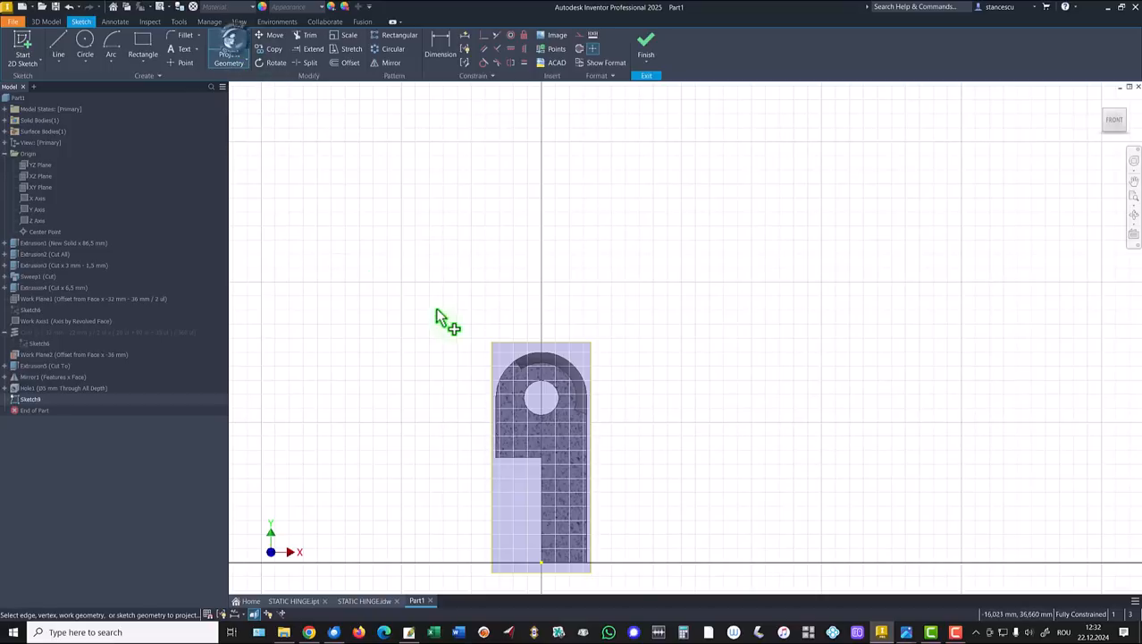
{"action": "left_click", "coordinate": [550, 417]}
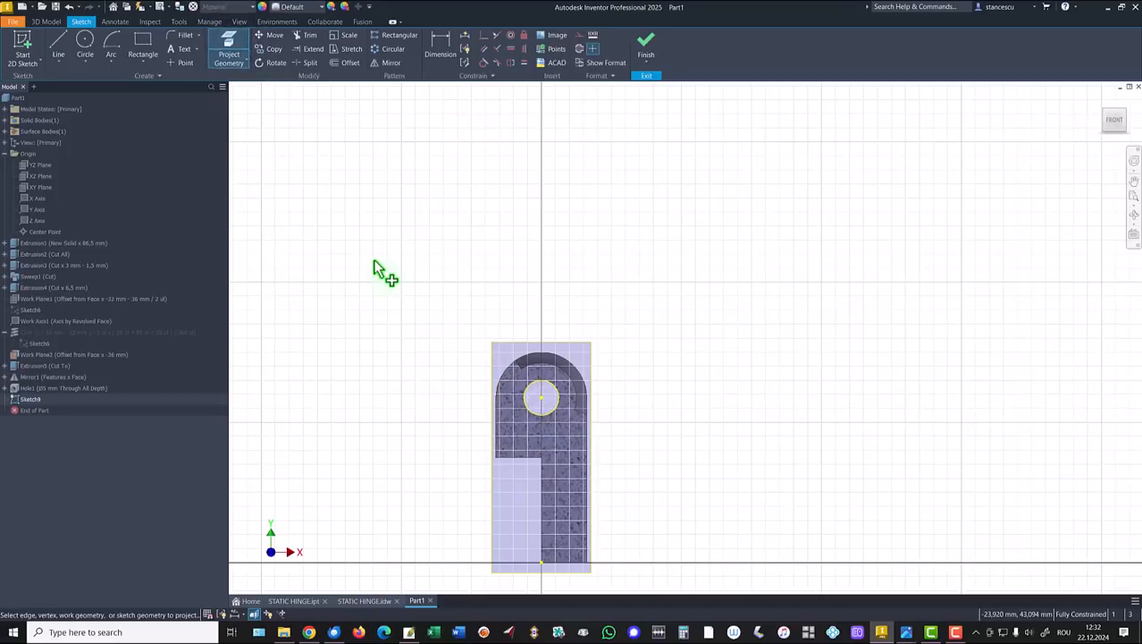
Draw a line from the bore's centre to the outer arc at 135°, and finish the sketch
{"action": "left_click", "coordinate": [58, 45]}
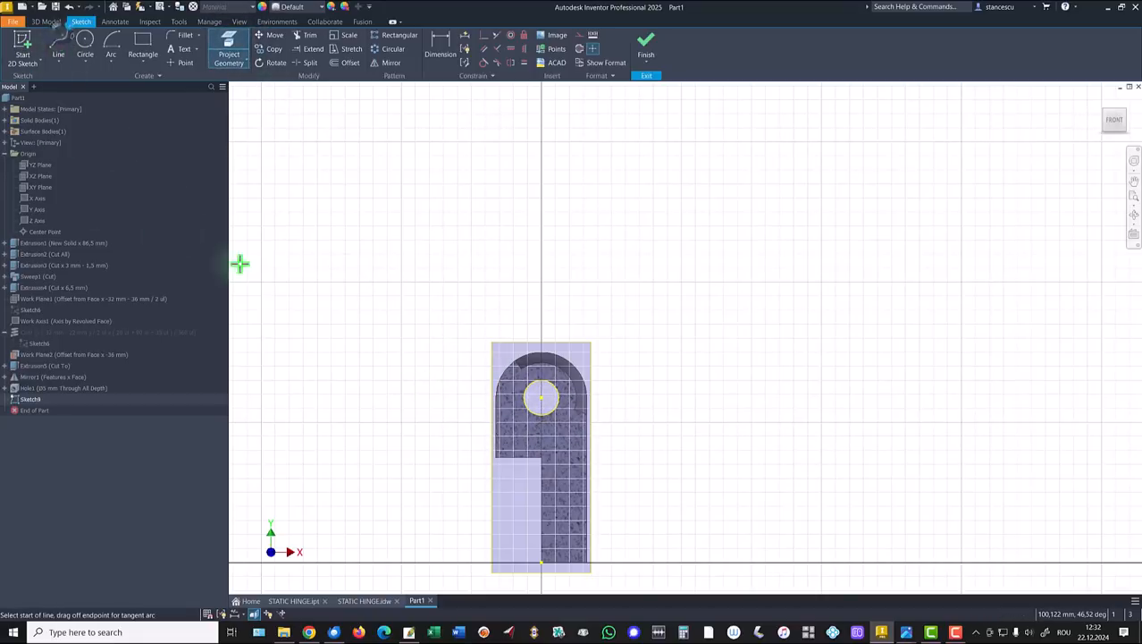
{"action": "left_click", "coordinate": [541, 397]}
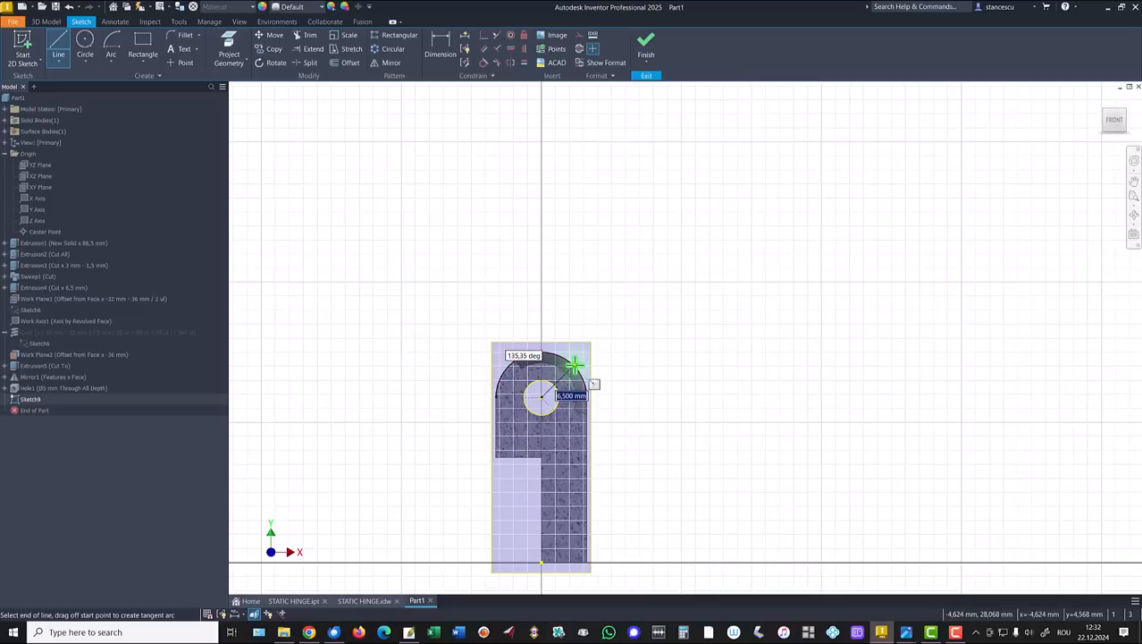
{"action": "key", "text": "Tab"}
{"action": "key", "text": "Return"}
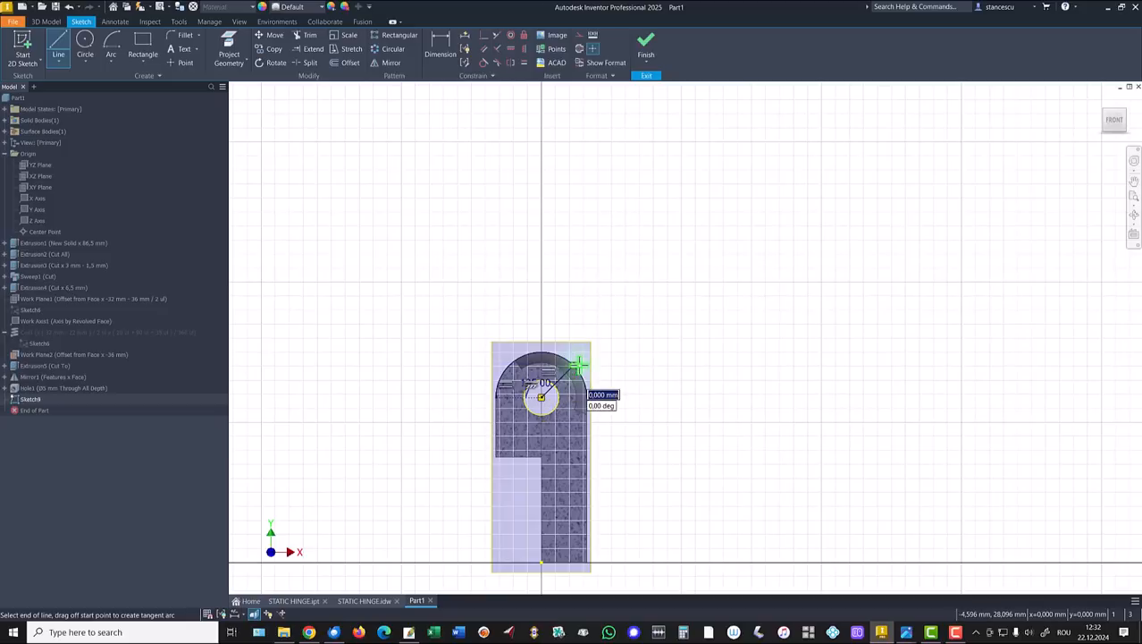
{"action": "key", "text": "Escape"}
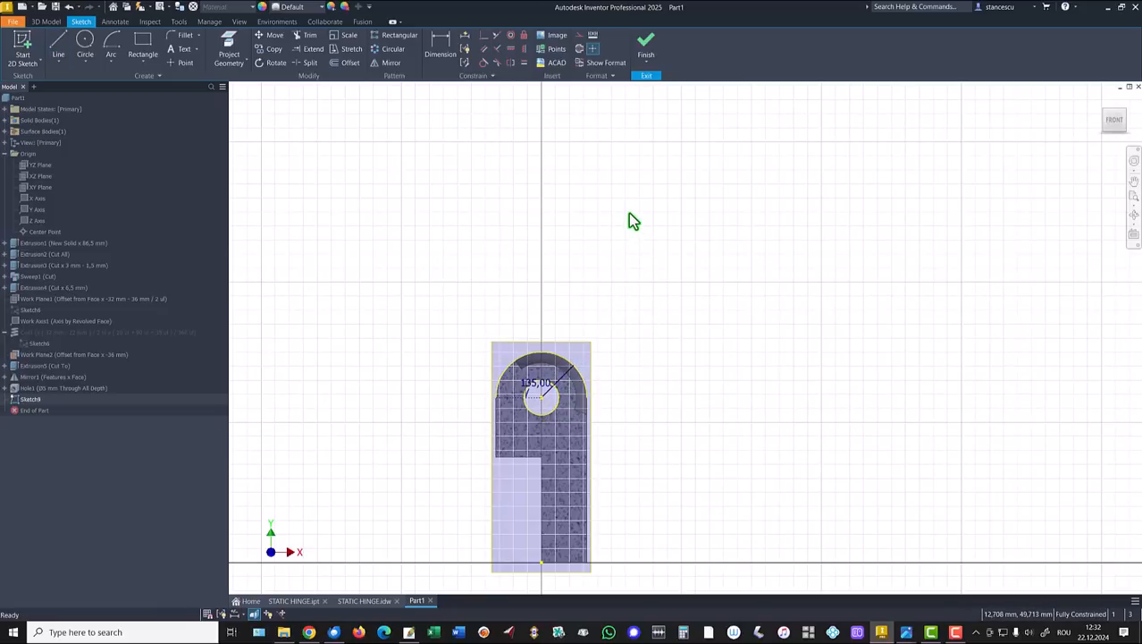
{"action": "left_click", "coordinate": [645, 42]}
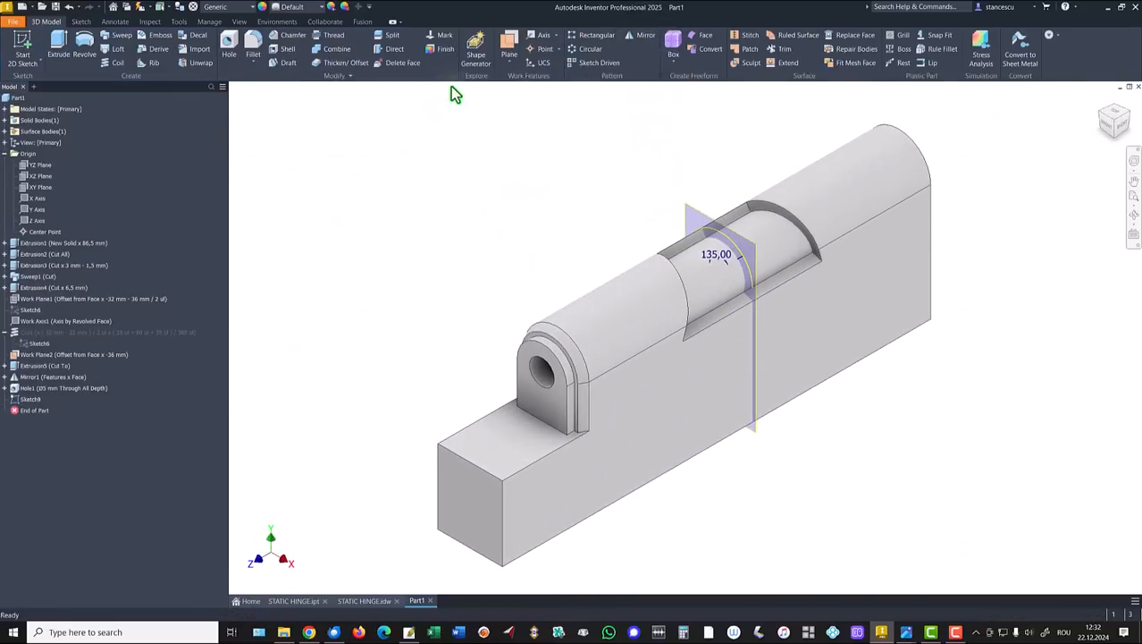
Create a work axis along the sketched 135° line
{"action": "left_click", "coordinate": [542, 35]}
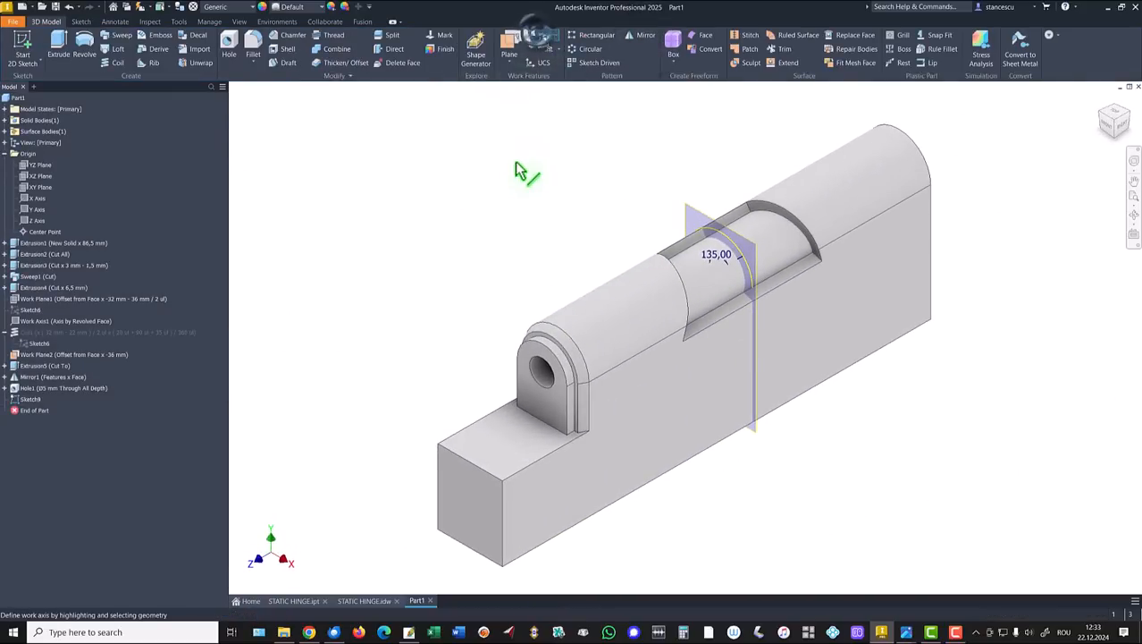
{"action": "left_click", "coordinate": [740, 264]}
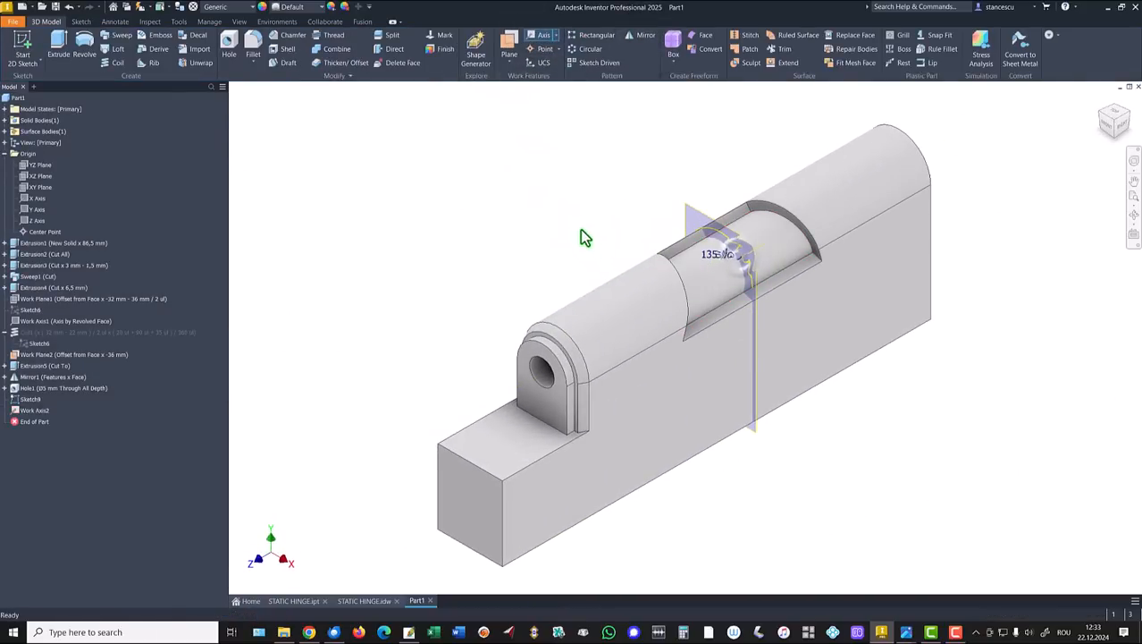
{"action": "key", "text": "Escape"}
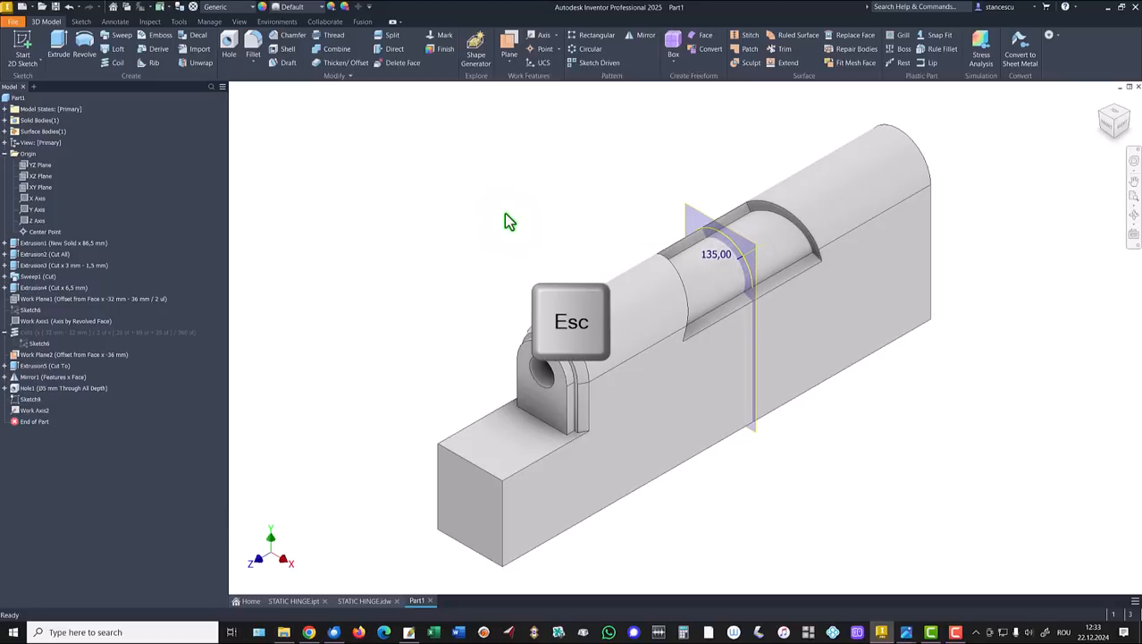
Hide the angled line's sketch and the work plane at the middle of the recess
{"action": "right_click", "coordinate": [12, 404]}
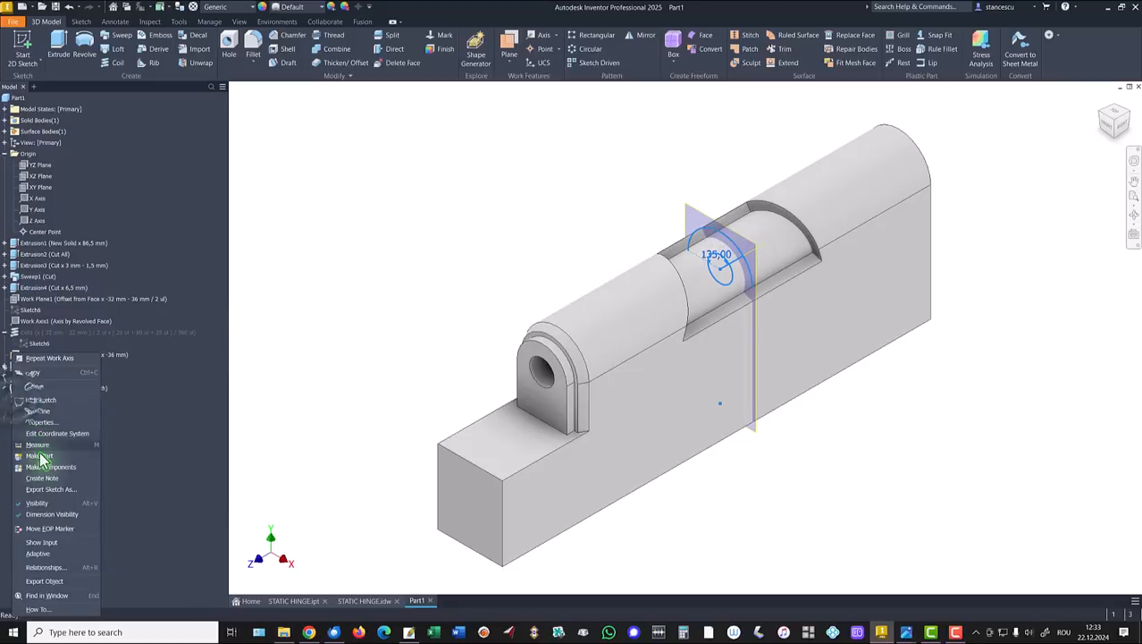
{"action": "left_click", "coordinate": [41, 508]}
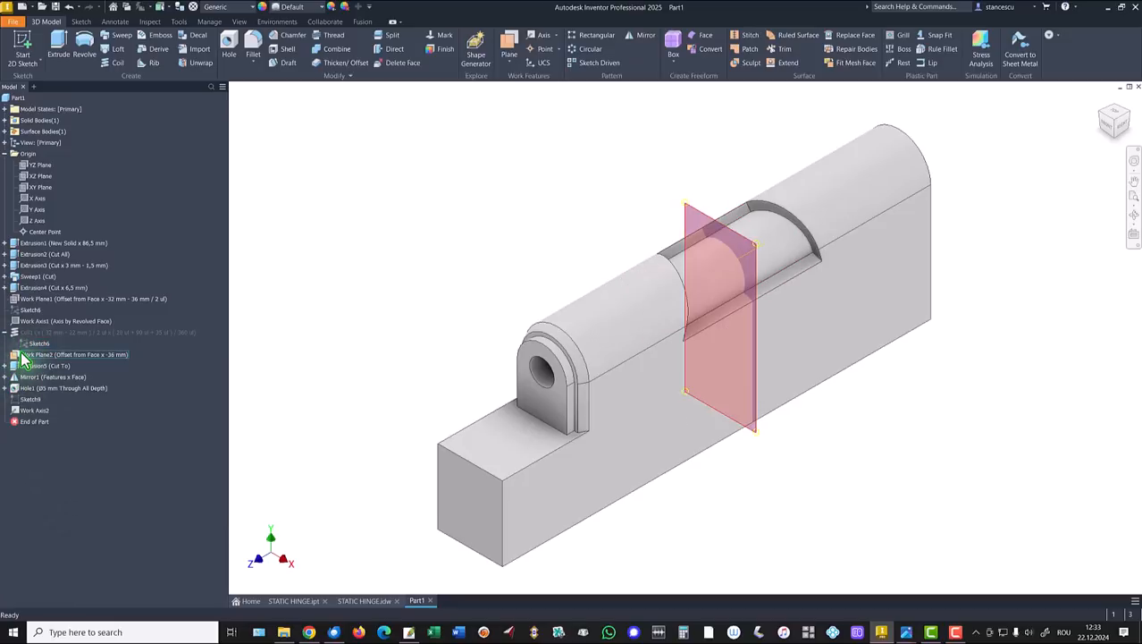
{"action": "right_click", "coordinate": [20, 359]}
{"action": "left_click", "coordinate": [46, 460]}
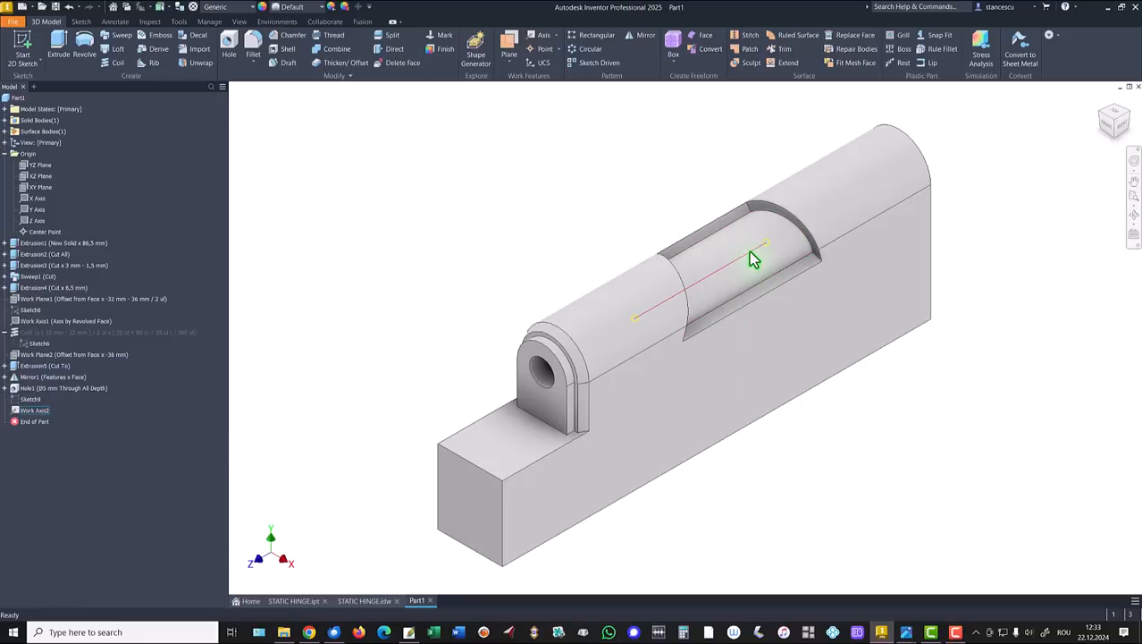
Create a work point where the angled work axis meets the recess's cylindrical face
{"action": "middle_click_drag", "start_coordinate": [556, 147], "coordinate": [497, 124], "text": "shift"}
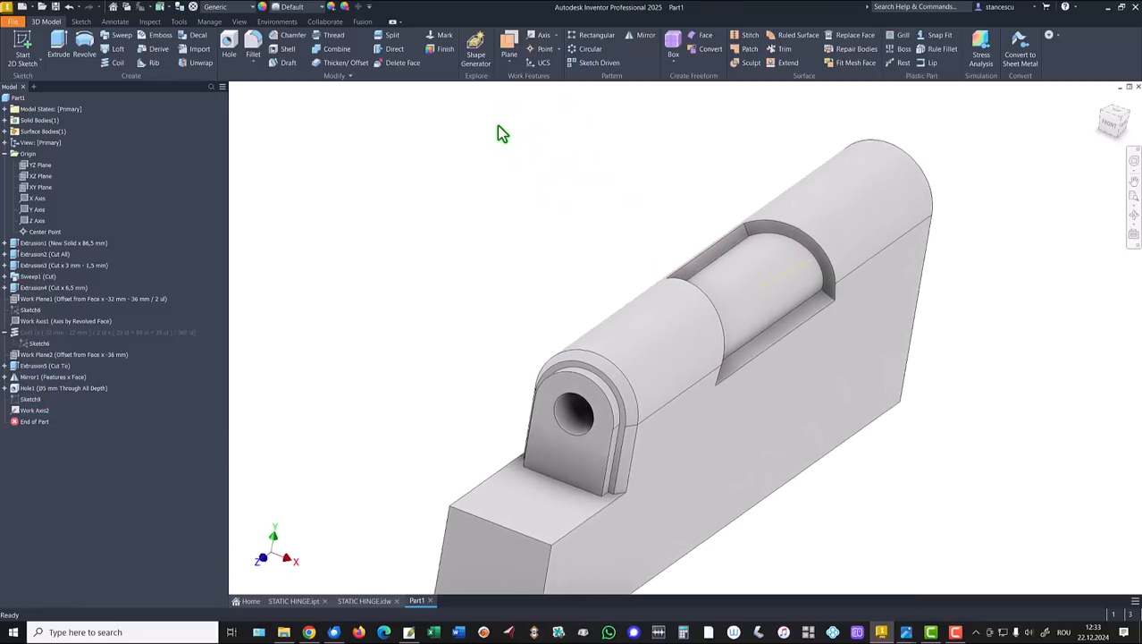
{"action": "left_click", "coordinate": [536, 49]}
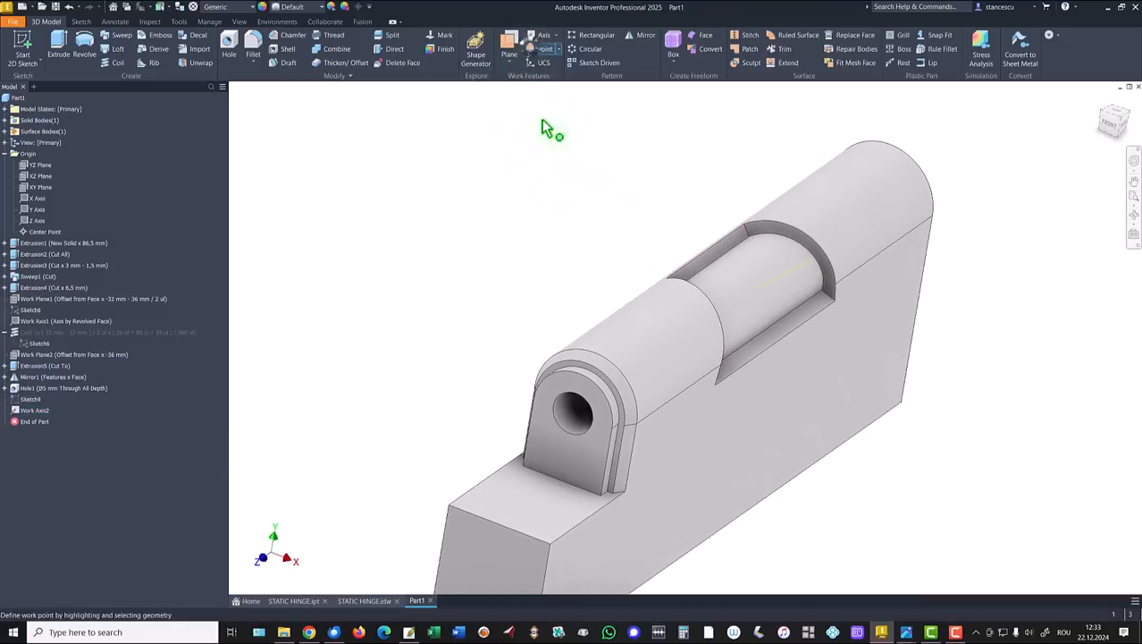
{"action": "left_click", "coordinate": [774, 309]}
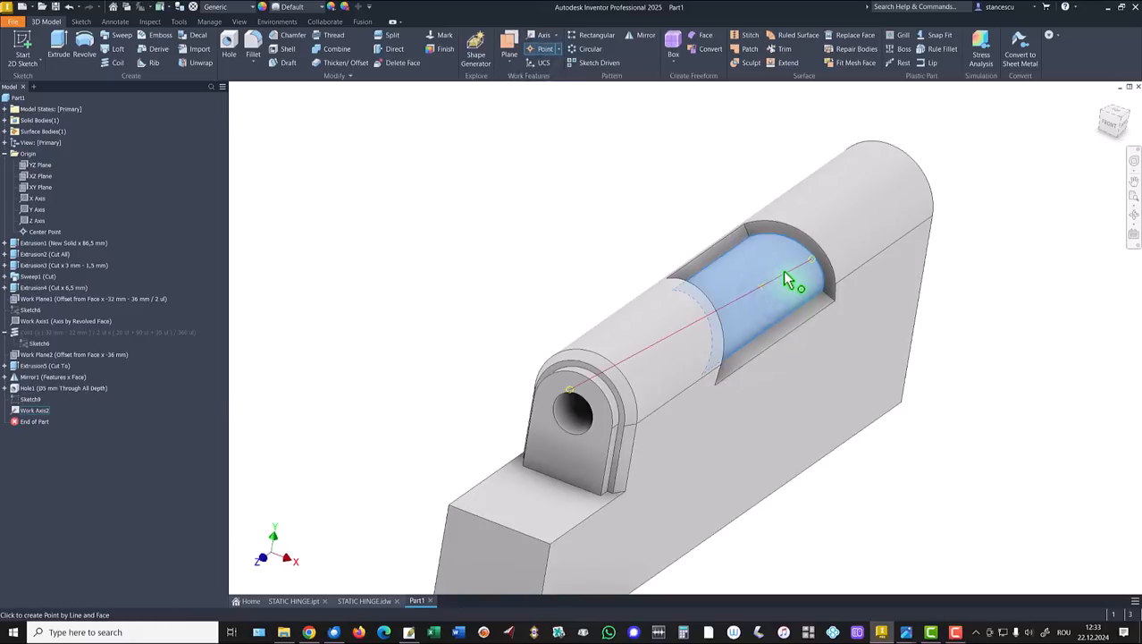
{"action": "left_click", "coordinate": [786, 280]}
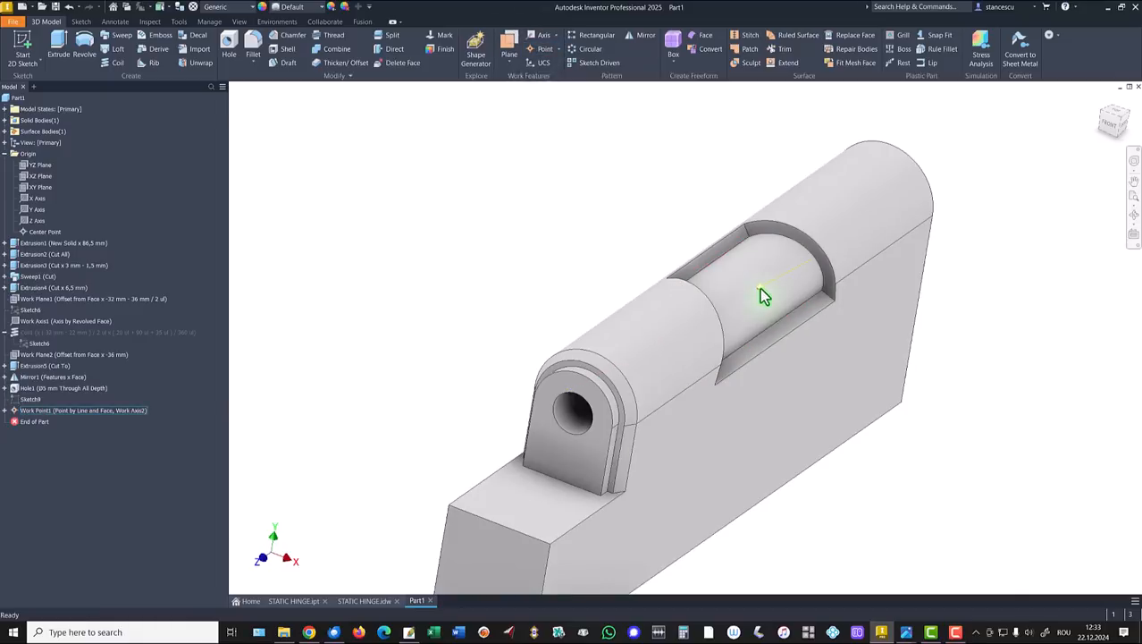
Set up a full-depth tapped hole at the work point in the recess, with ISO Metric profile thread, size 2 (M2x0.4)
{"action": "key", "text": "F6"}
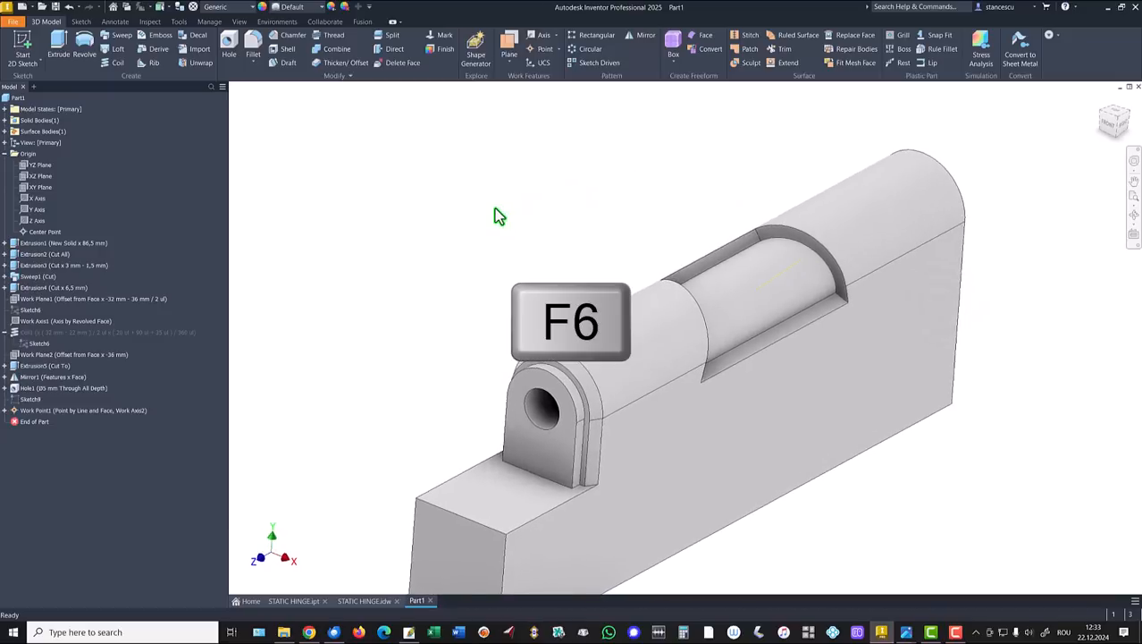
{"action": "left_click", "coordinate": [228, 46]}
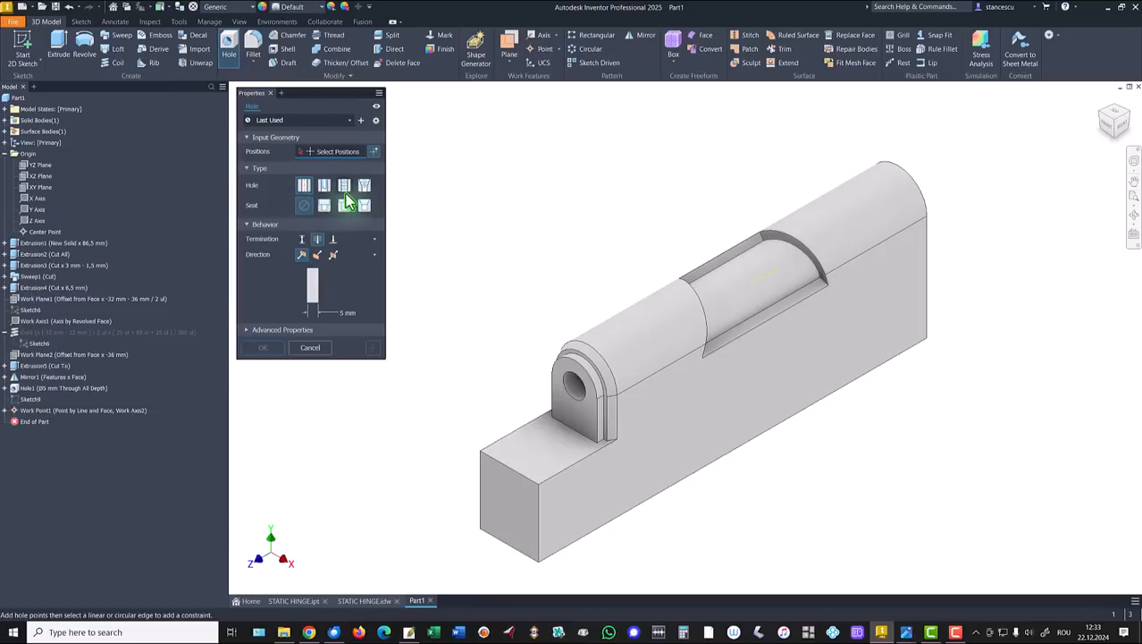
{"action": "left_click", "coordinate": [752, 285]}
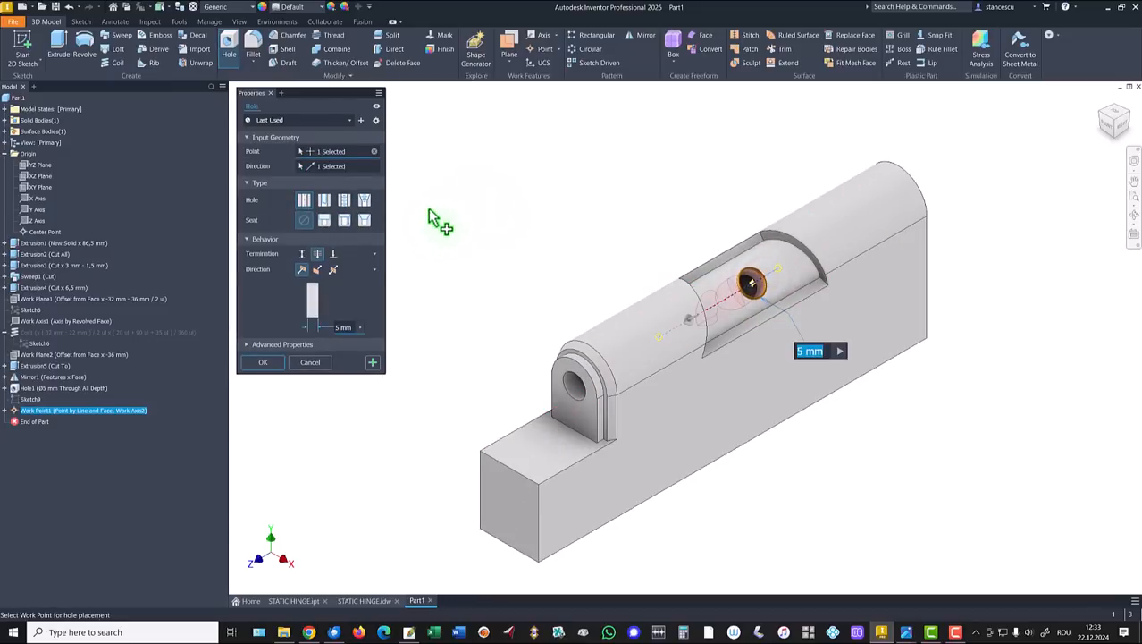
{"action": "left_click", "coordinate": [345, 202]}
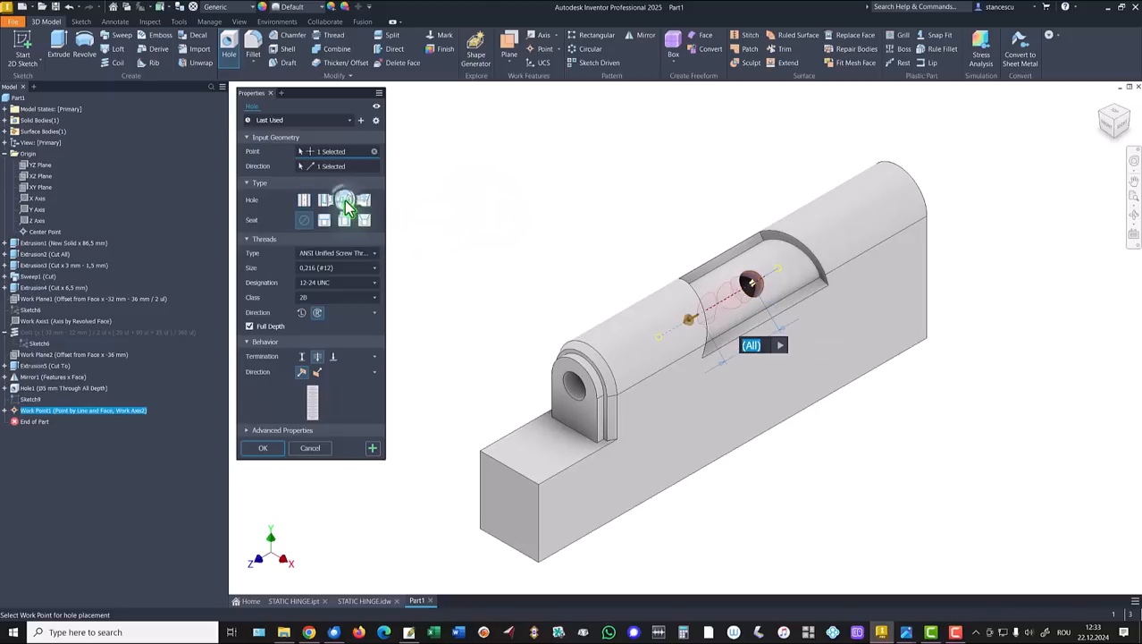
{"action": "left_click", "coordinate": [343, 256]}
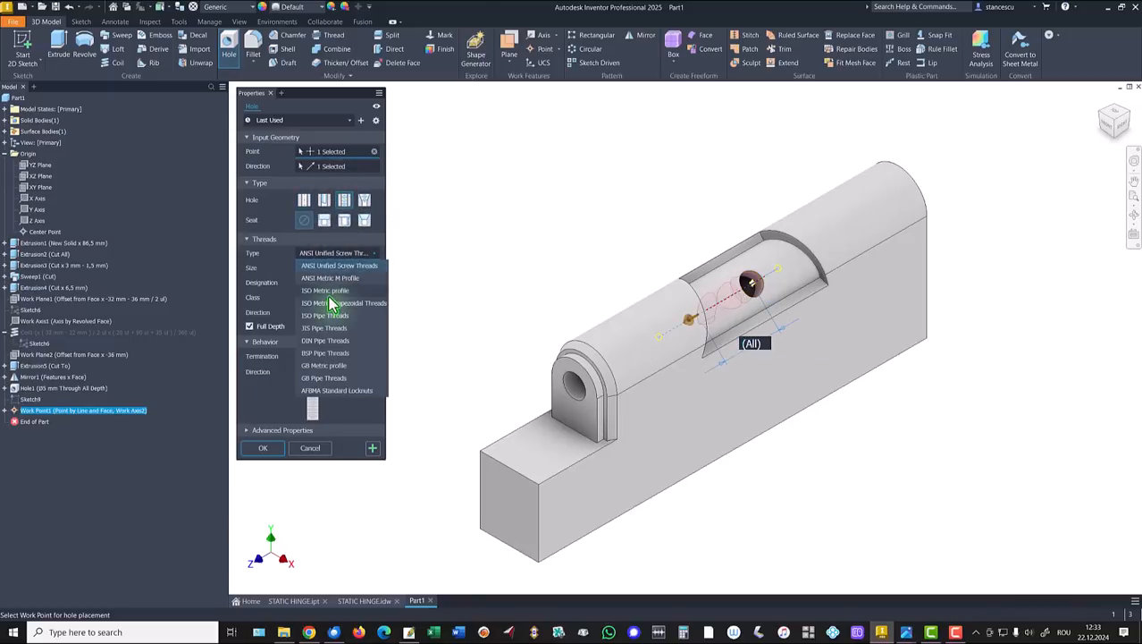
{"action": "left_click", "coordinate": [327, 292]}
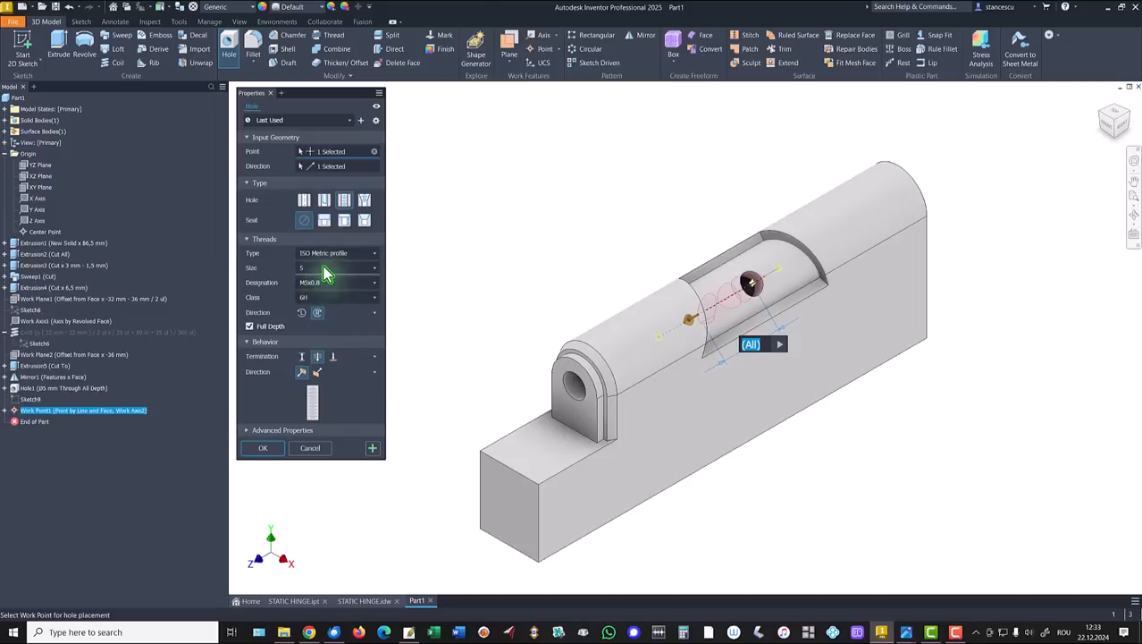
{"action": "left_click", "coordinate": [322, 267]}
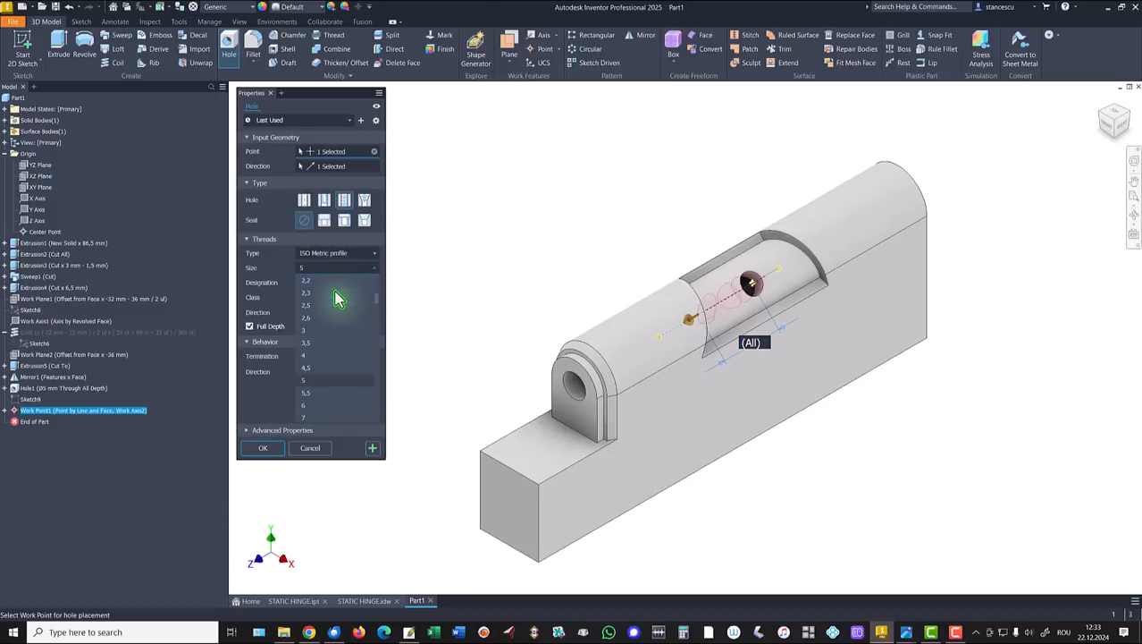
{"action": "scroll", "coordinate": [311, 288], "scroll_direction": "up", "scroll_amount": 1}
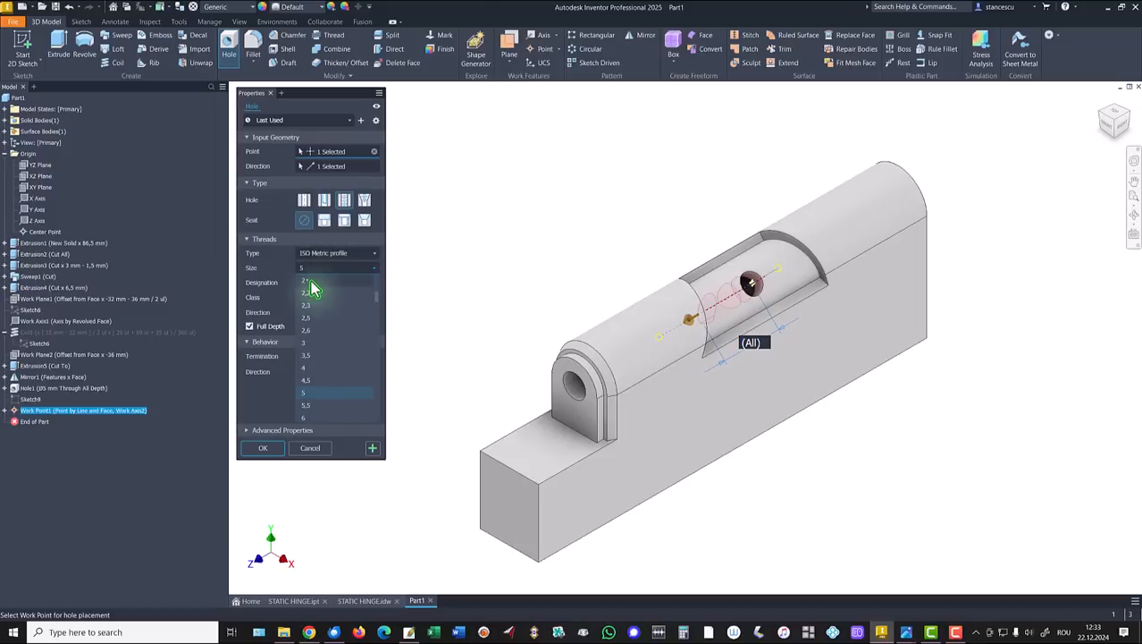
{"action": "left_click", "coordinate": [309, 282]}
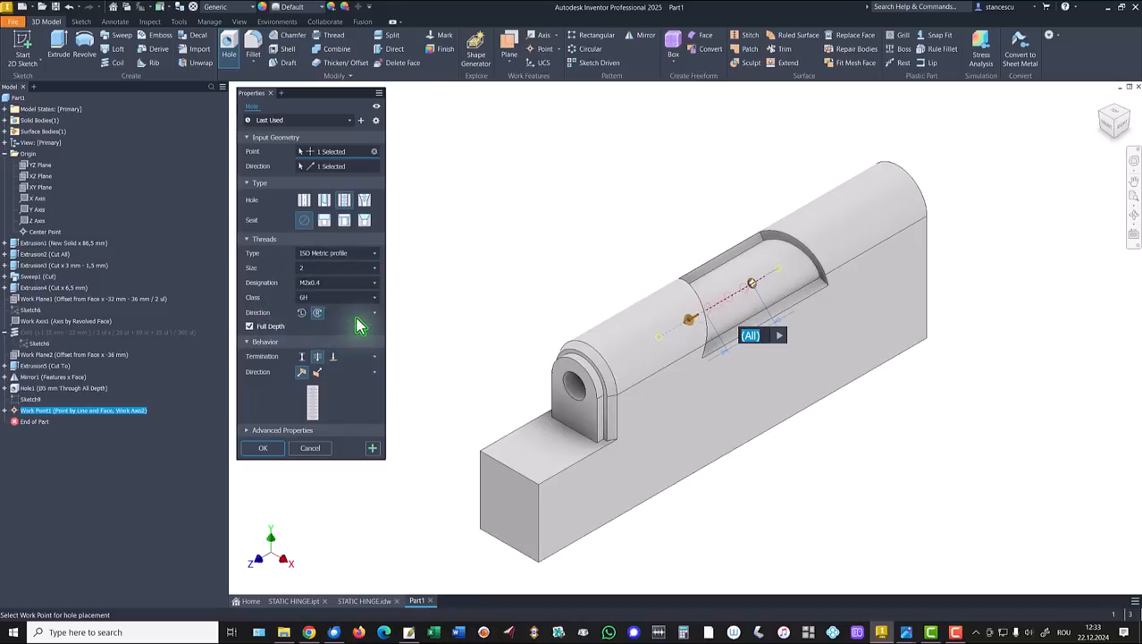
Terminate the M2 threaded hole at the cylindrical face of the 5 mm bore and create it
{"action": "left_click", "coordinate": [333, 356]}
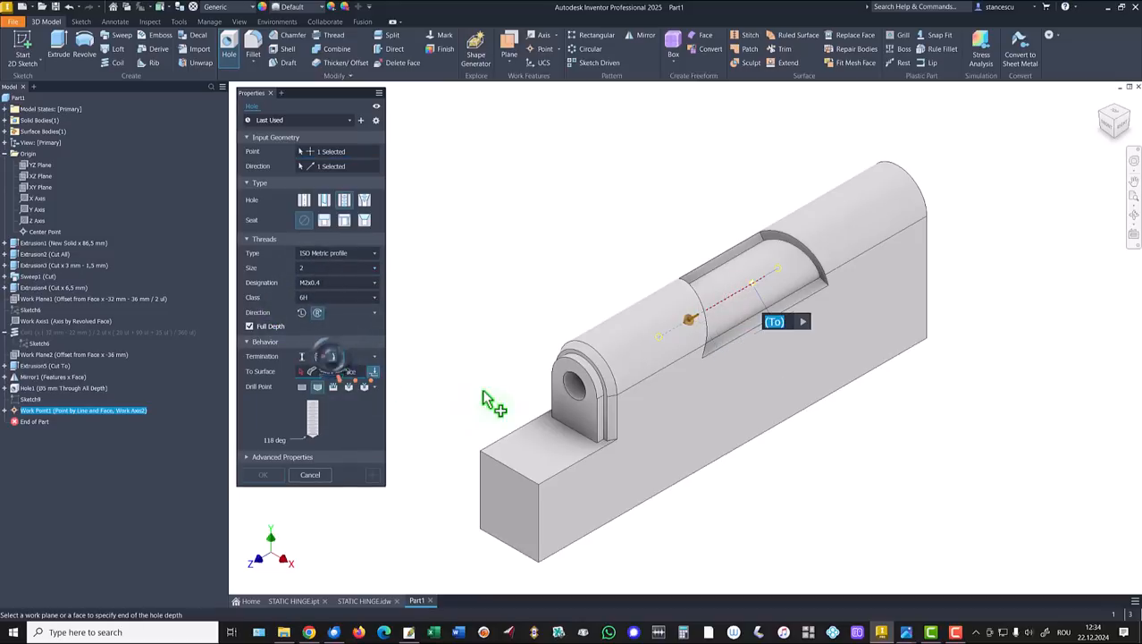
{"action": "left_click", "coordinate": [576, 395]}
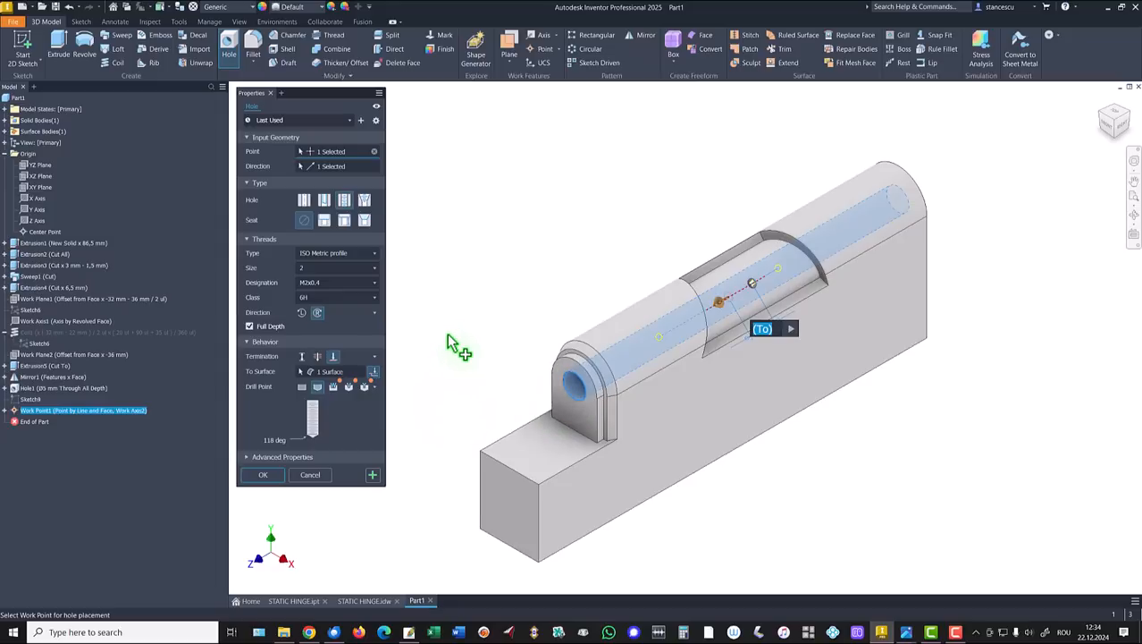
{"action": "middle_click_drag", "start_coordinate": [474, 325], "coordinate": [987, 281], "text": "shift"}
{"action": "scroll", "coordinate": [986, 280], "scroll_direction": "down", "scroll_amount": 3}
{"action": "scroll", "coordinate": [986, 278], "scroll_direction": "down", "scroll_amount": 4}
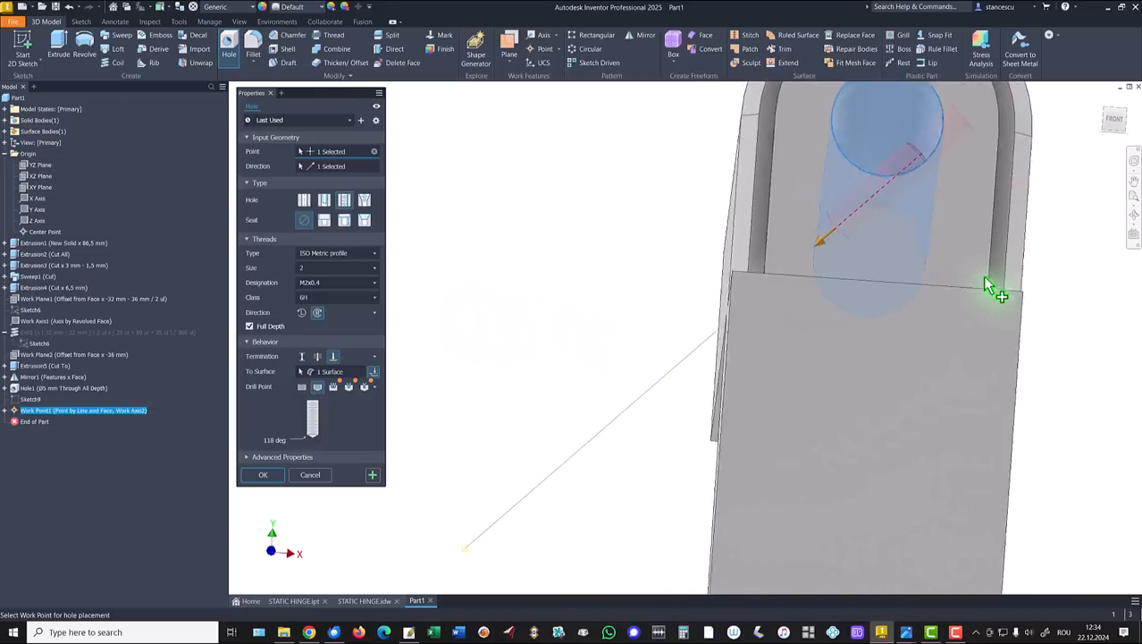
{"action": "middle_click_drag", "start_coordinate": [938, 286], "coordinate": [929, 344], "text": "shift"}
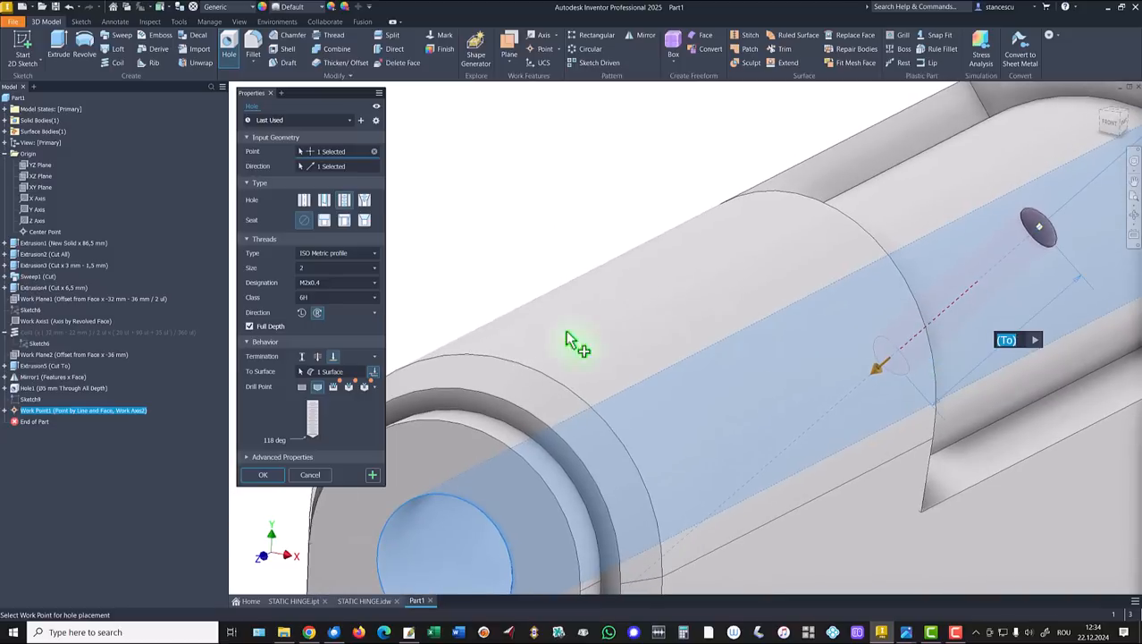
{"action": "left_click", "coordinate": [256, 479]}
{"action": "scroll", "coordinate": [1053, 311], "scroll_direction": "down", "scroll_amount": 5}
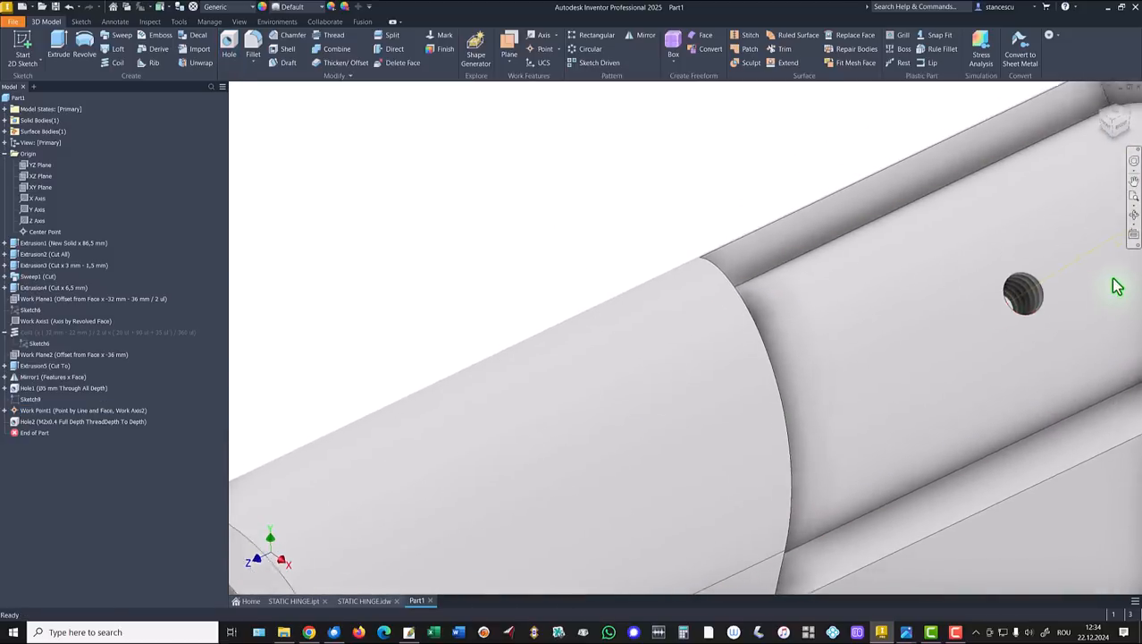
Hide the angled work axis and the work point at the threaded hole
{"action": "scroll", "coordinate": [931, 344], "scroll_direction": "up", "scroll_amount": 5}
{"action": "right_click", "coordinate": [907, 342]}
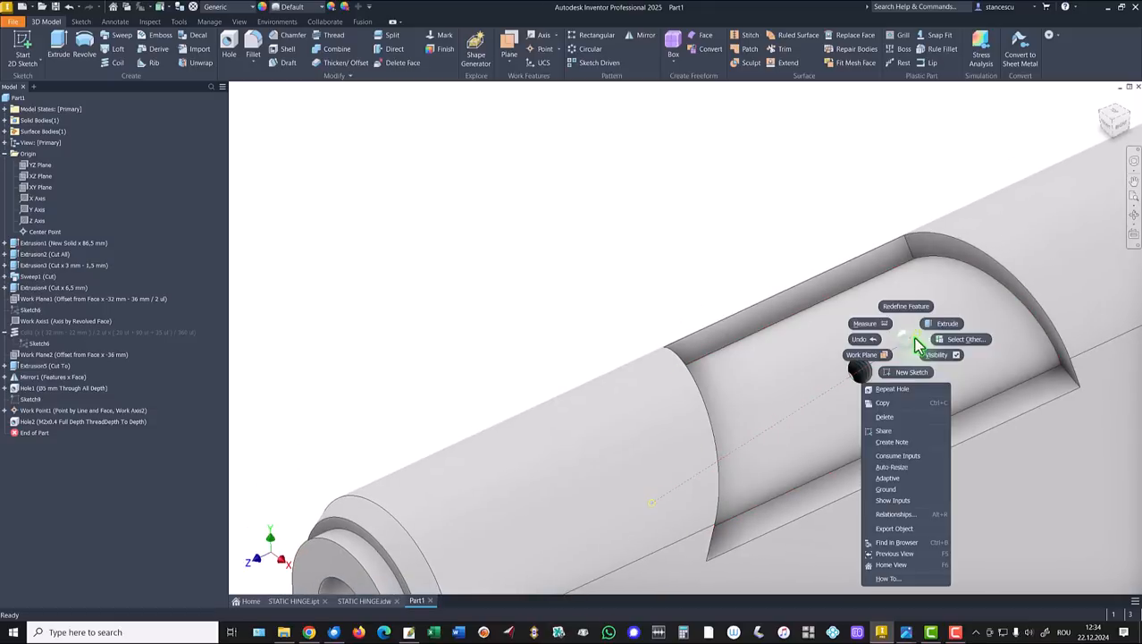
{"action": "left_click", "coordinate": [938, 351]}
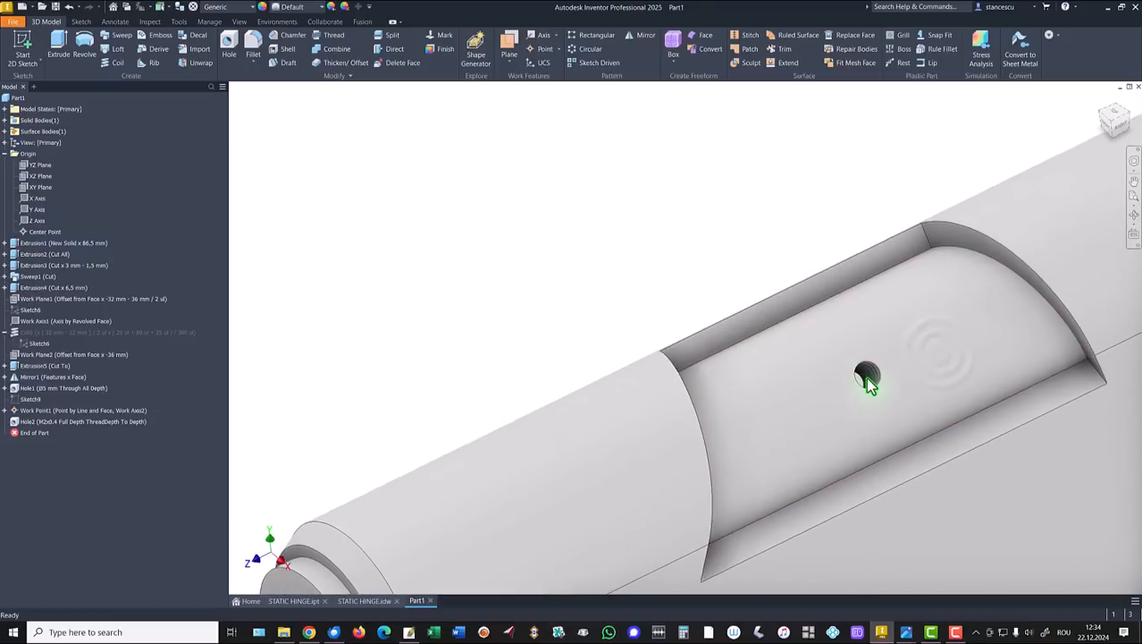
{"action": "right_click", "coordinate": [867, 377]}
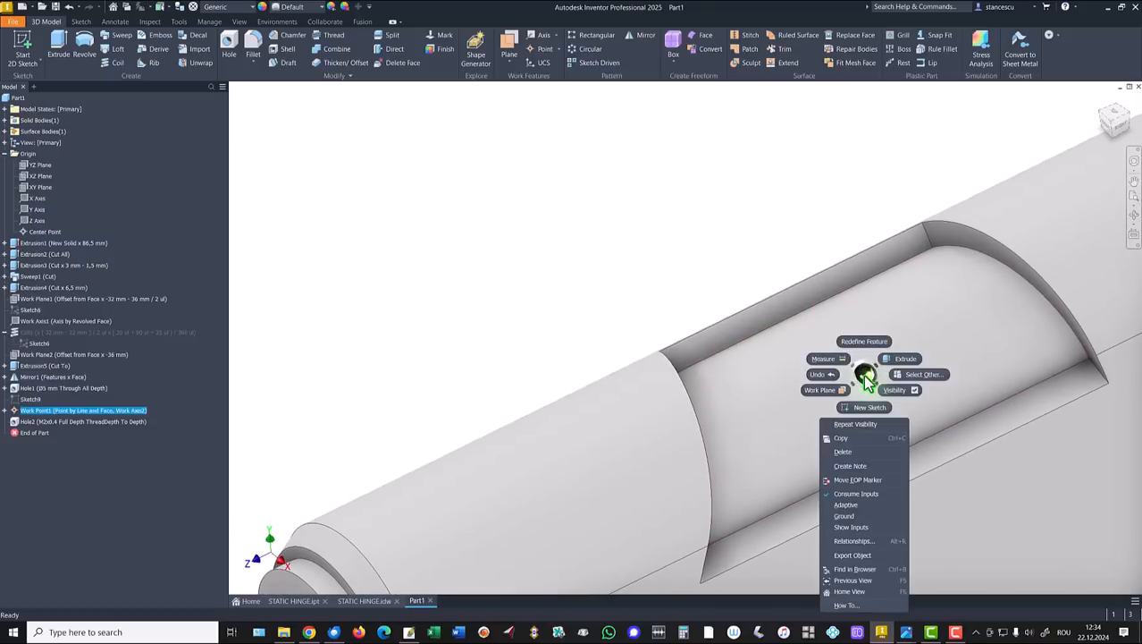
{"action": "left_click", "coordinate": [890, 389]}
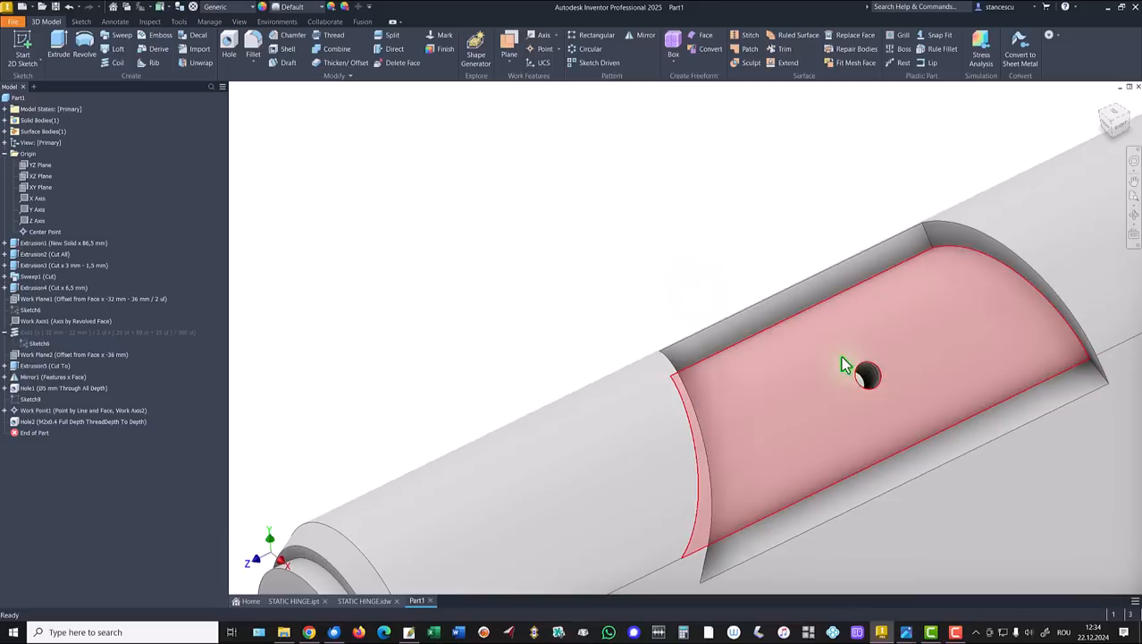
Chamfer the mouth edge of the M2 threaded hole by 0.5 mm
{"action": "left_click", "coordinate": [875, 391]}
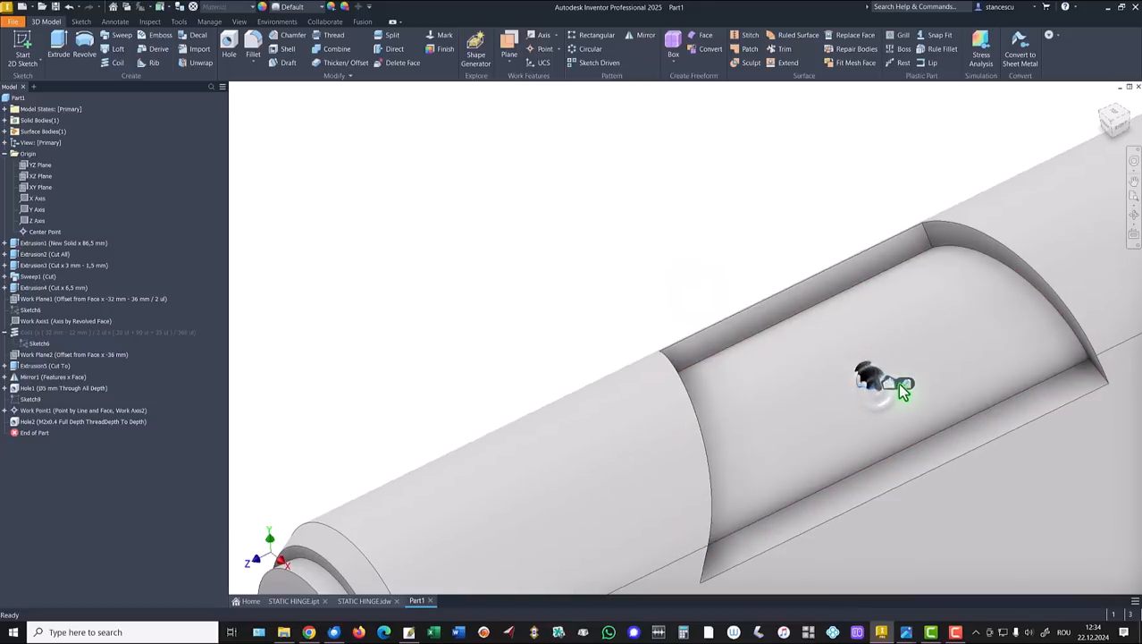
{"action": "key", "text": "ctrl+shift+k"}
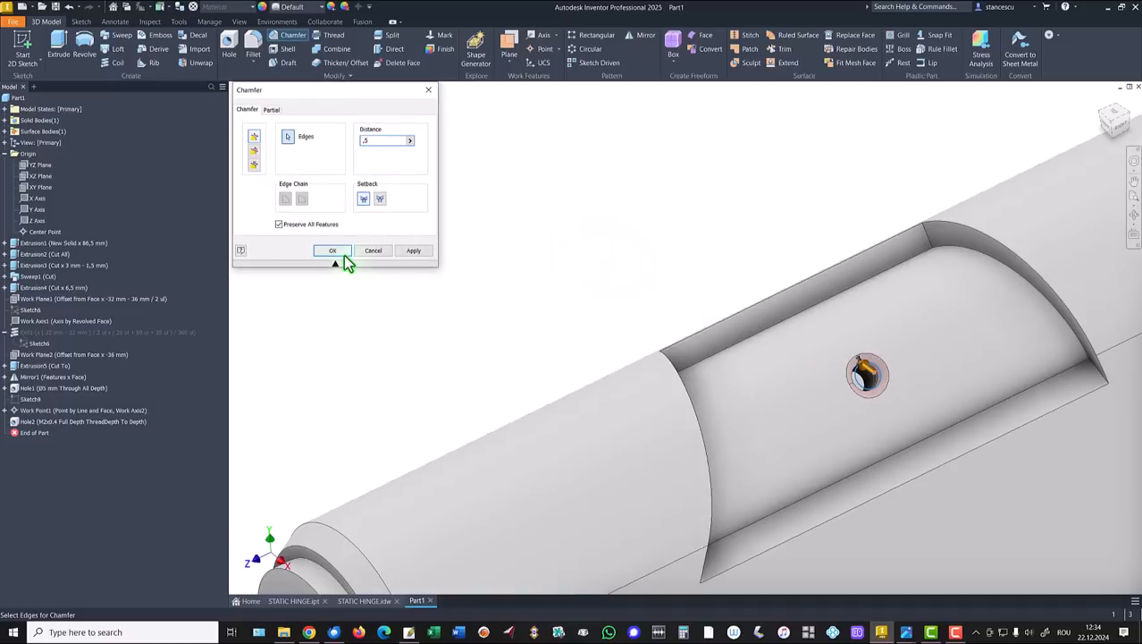
{"action": "left_click", "coordinate": [332, 252]}
{"action": "key", "text": "F6"}
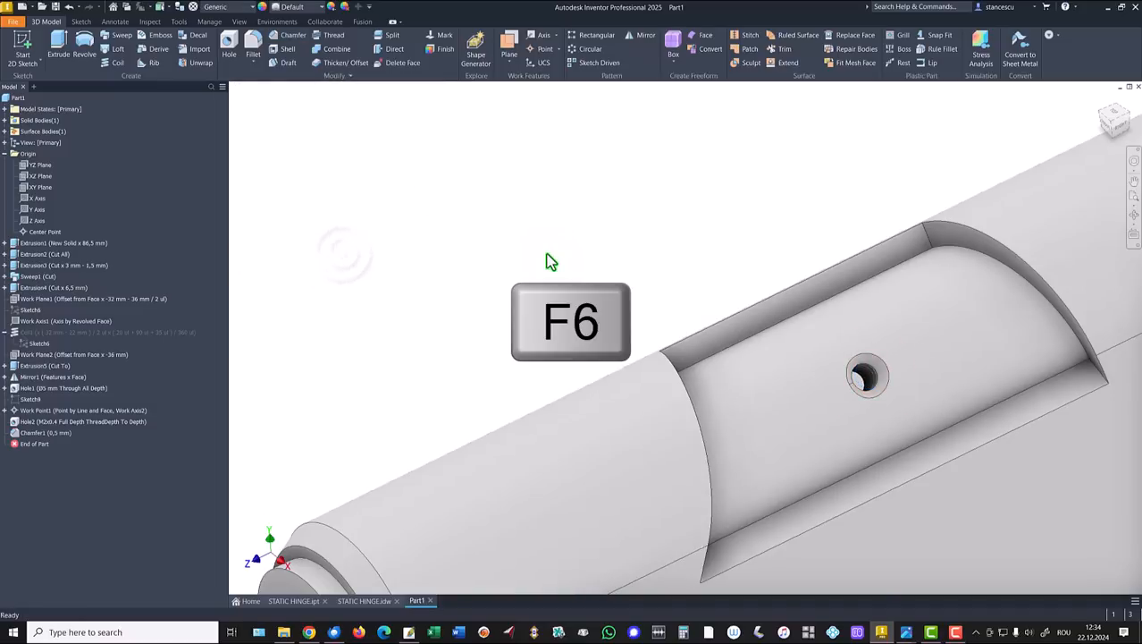
{"action": "left_click", "coordinate": [7, 333]}
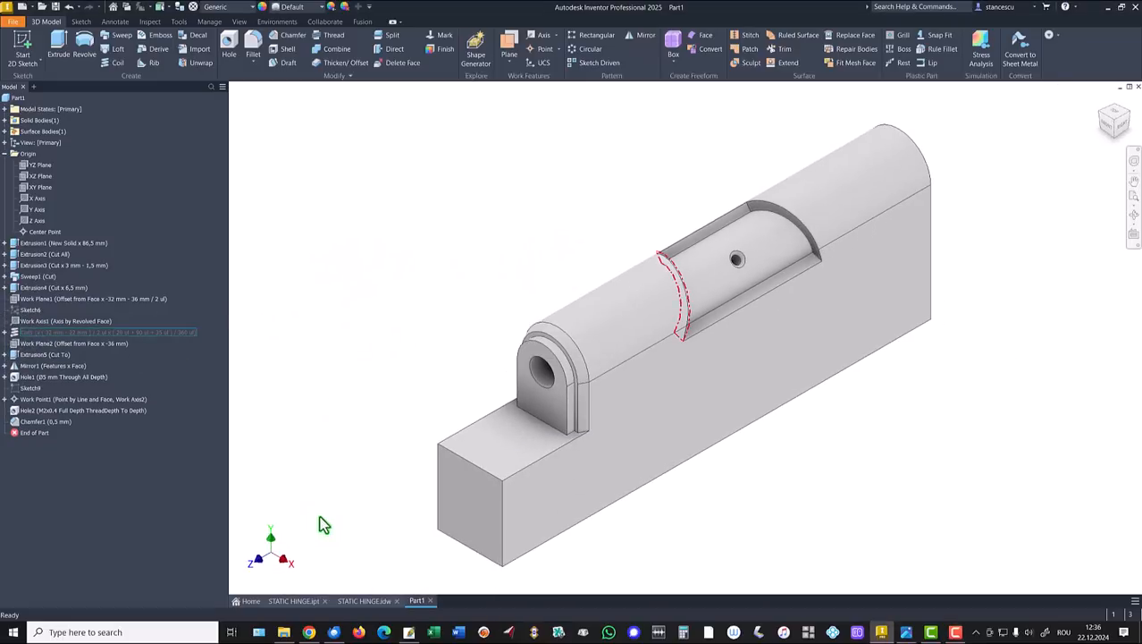
Examine the rounded end and countersunk holes on the STATIC HINGE.ipt model and in the STATIC HINGE.idw drawing, and return to Part1
{"action": "left_click", "coordinate": [295, 601]}
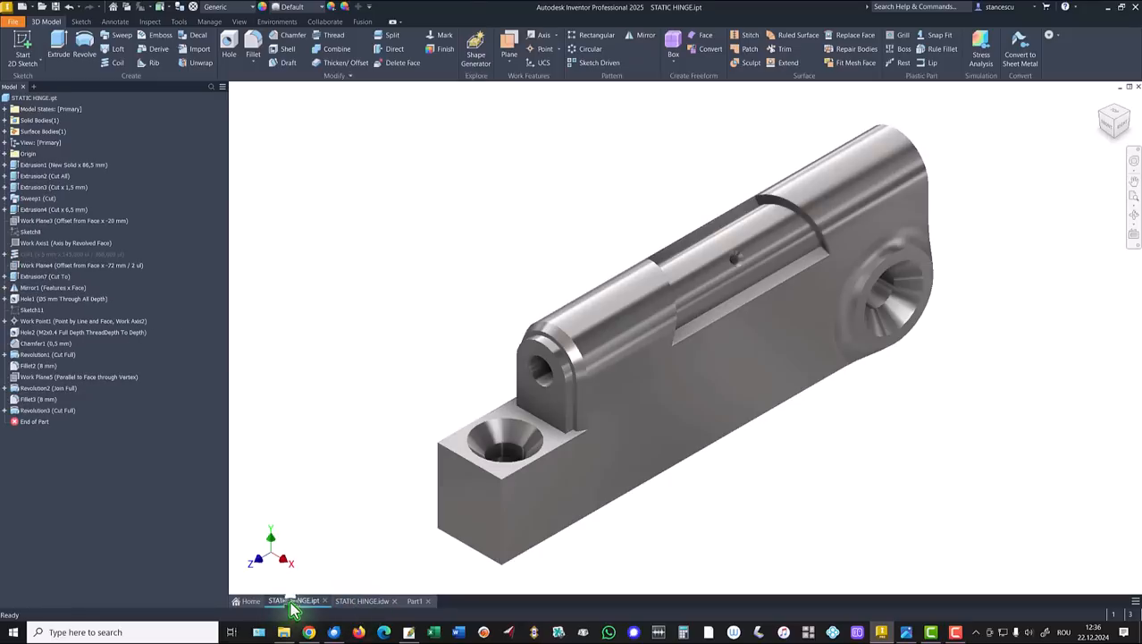
{"action": "middle_click_drag", "start_coordinate": [827, 509], "coordinate": [699, 317], "text": "shift"}
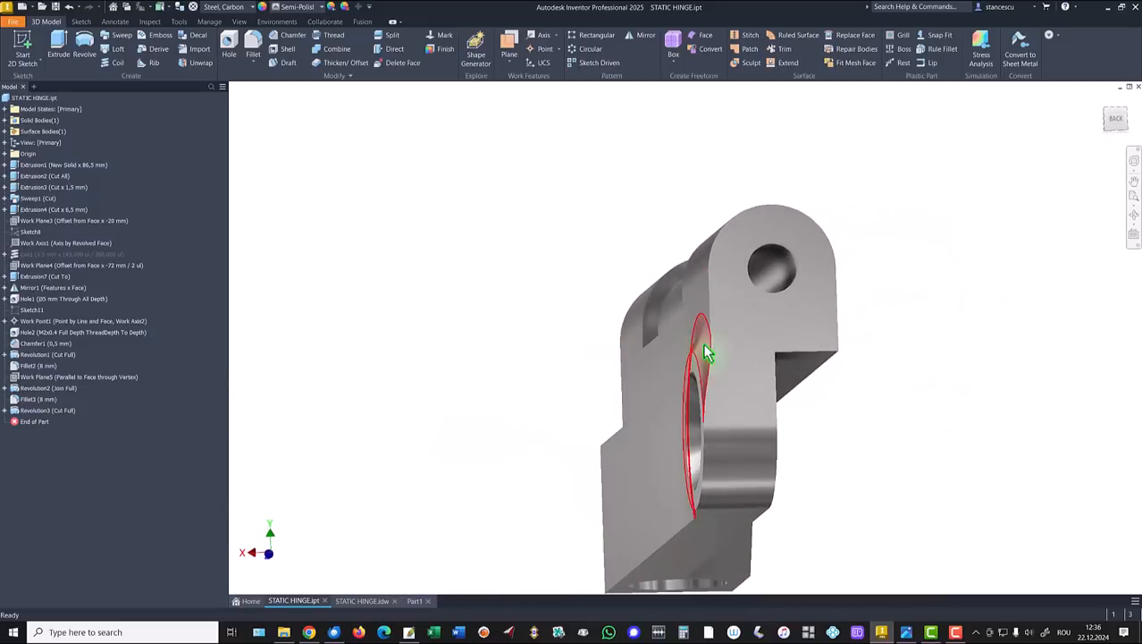
{"action": "middle_click_drag", "start_coordinate": [711, 355], "coordinate": [699, 393], "text": "shift"}
{"action": "key", "text": "F6"}
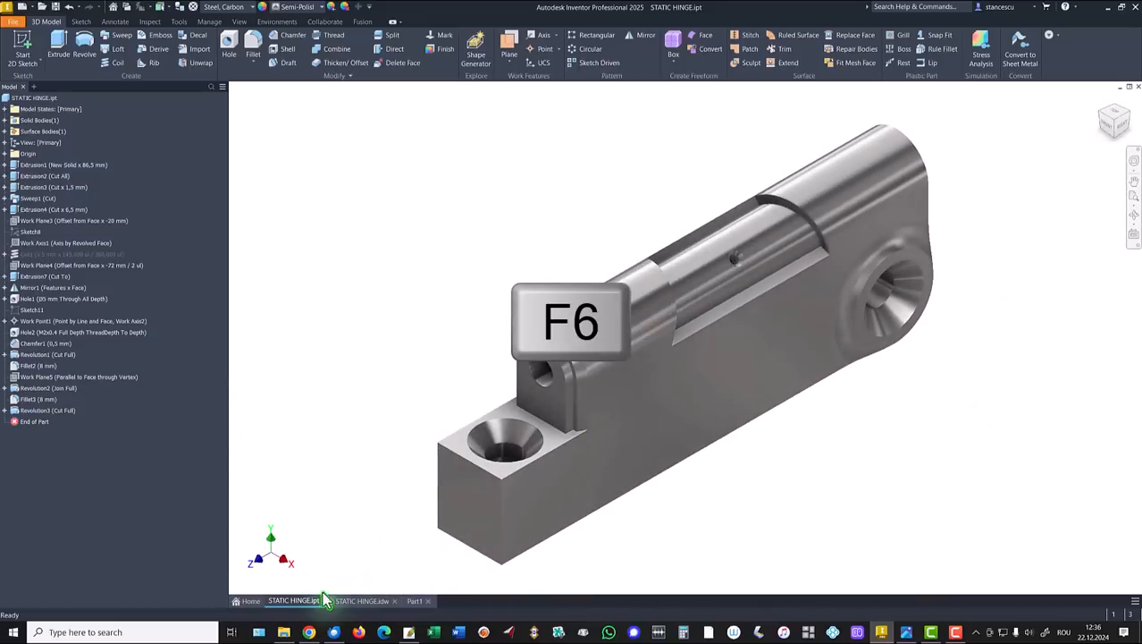
{"action": "left_click", "coordinate": [359, 602]}
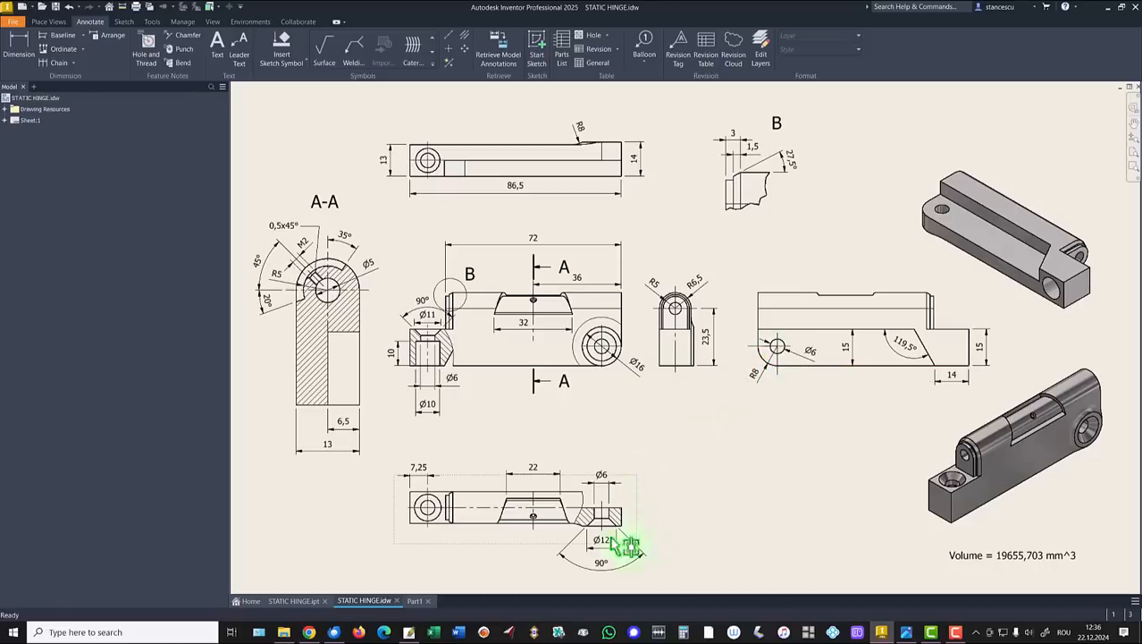
{"action": "left_click", "coordinate": [415, 601]}
Fillet the lower corner edge at the bored end of the hinge body with an 8 mm radius
{"action": "mouse_move", "coordinate": [892, 500]}
{"action": "middle_mouse_down", "text": "shift"}
{"action": "mouse_move", "coordinate": [966, 489]}
{"action": "mouse_move", "coordinate": [943, 447]}
{"action": "mouse_move", "coordinate": [928, 480]}
{"action": "mouse_move", "coordinate": [938, 494]}
{"action": "mouse_move", "coordinate": [383, 500]}
{"action": "mouse_move", "coordinate": [998, 497]}
{"action": "mouse_move", "coordinate": [898, 502]}
{"action": "mouse_move", "coordinate": [846, 480]}
{"action": "middle_mouse_up", "text": "shift"}
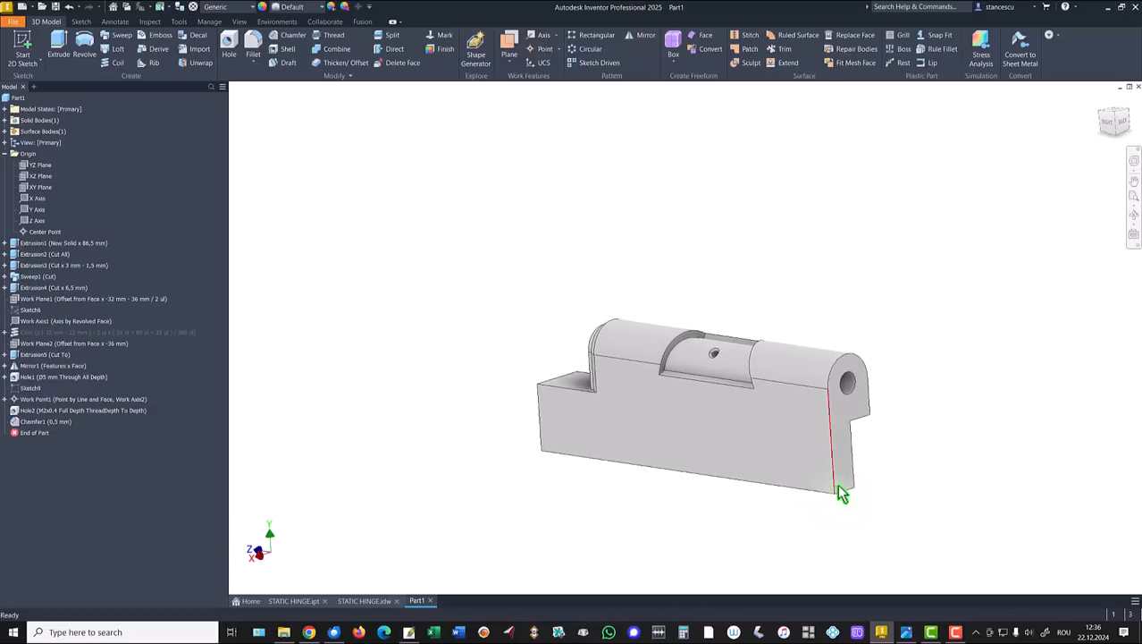
{"action": "left_click", "coordinate": [845, 490]}
{"action": "key", "text": "f"}
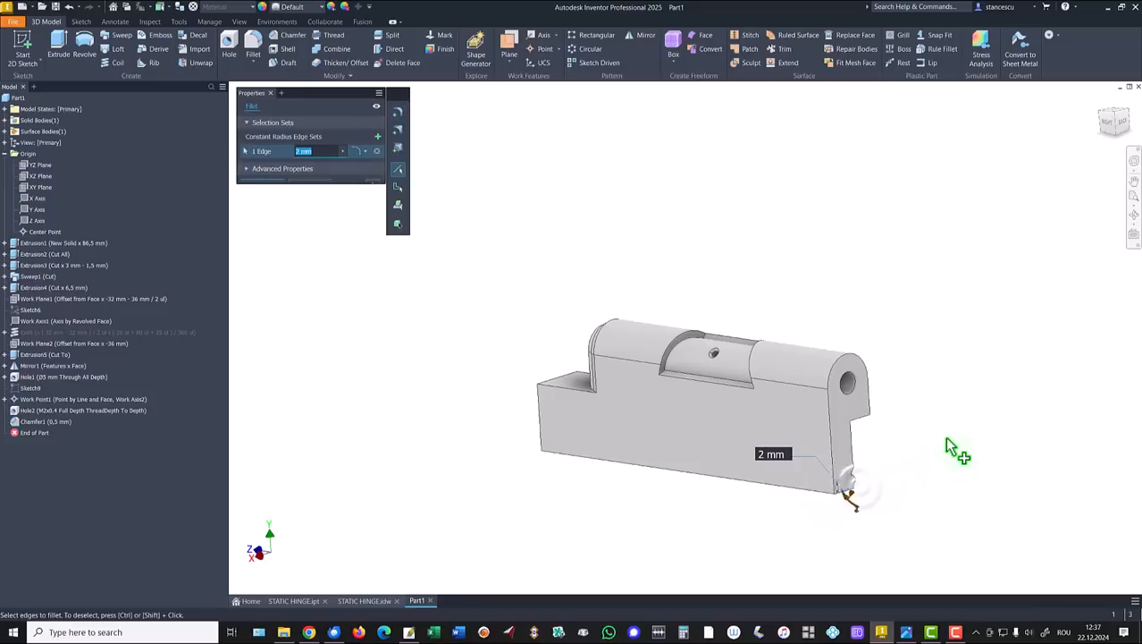
{"action": "type", "text": "8"}
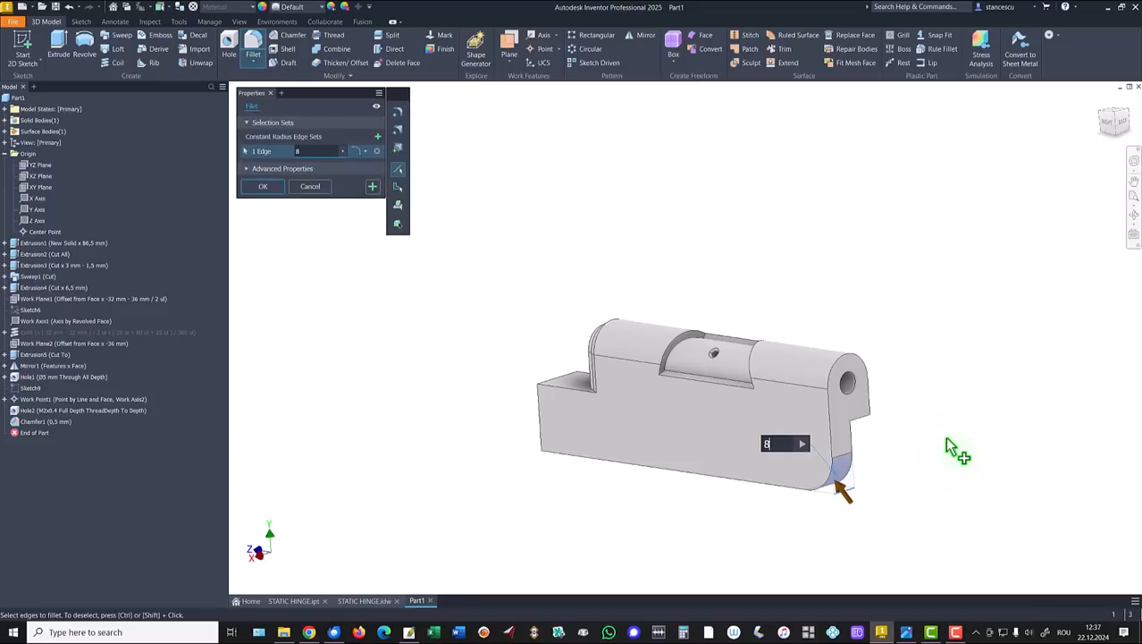
{"action": "key", "text": "Return"}
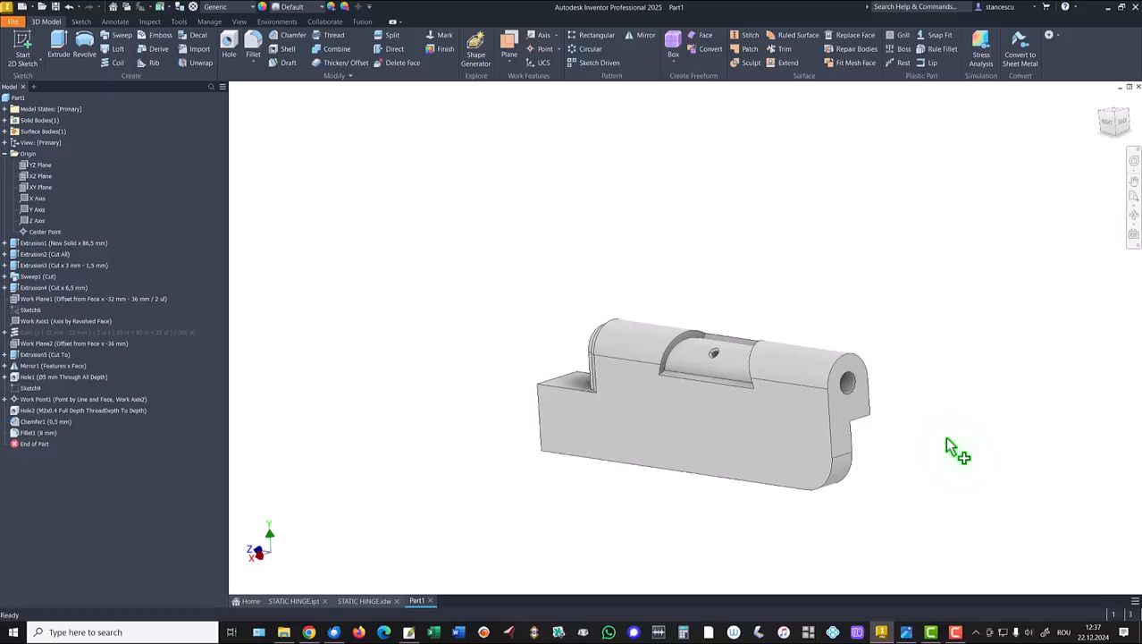
Sketch a circle on the hinge's large side face, concentric with and equal in radius to the projected 8 mm rounded corner
{"action": "left_click", "coordinate": [814, 475]}
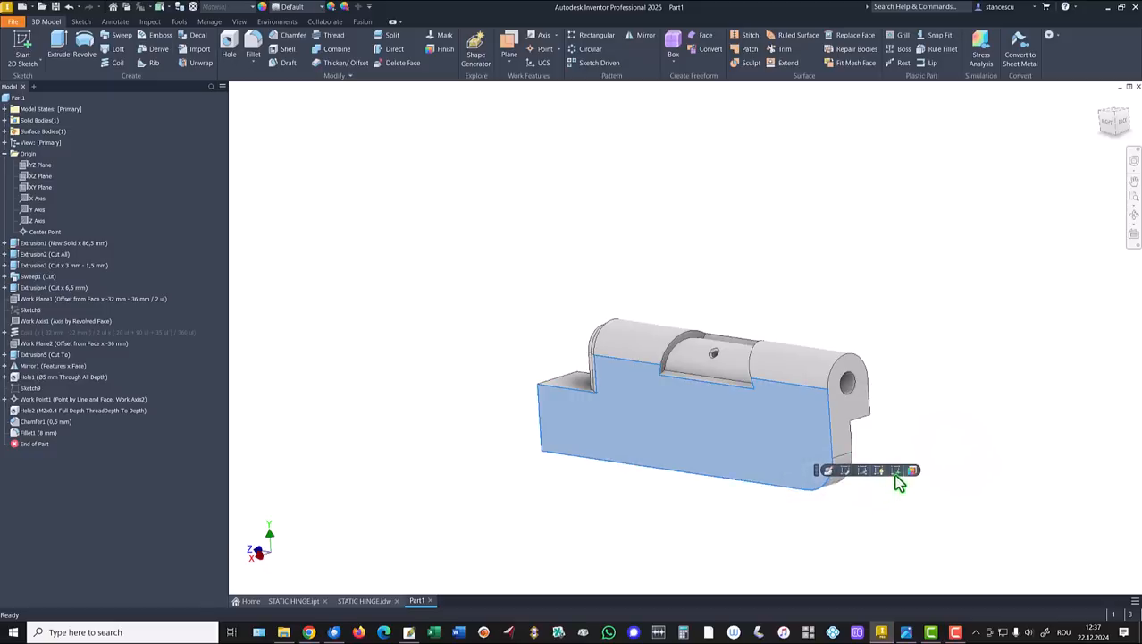
{"action": "left_click", "coordinate": [896, 471]}
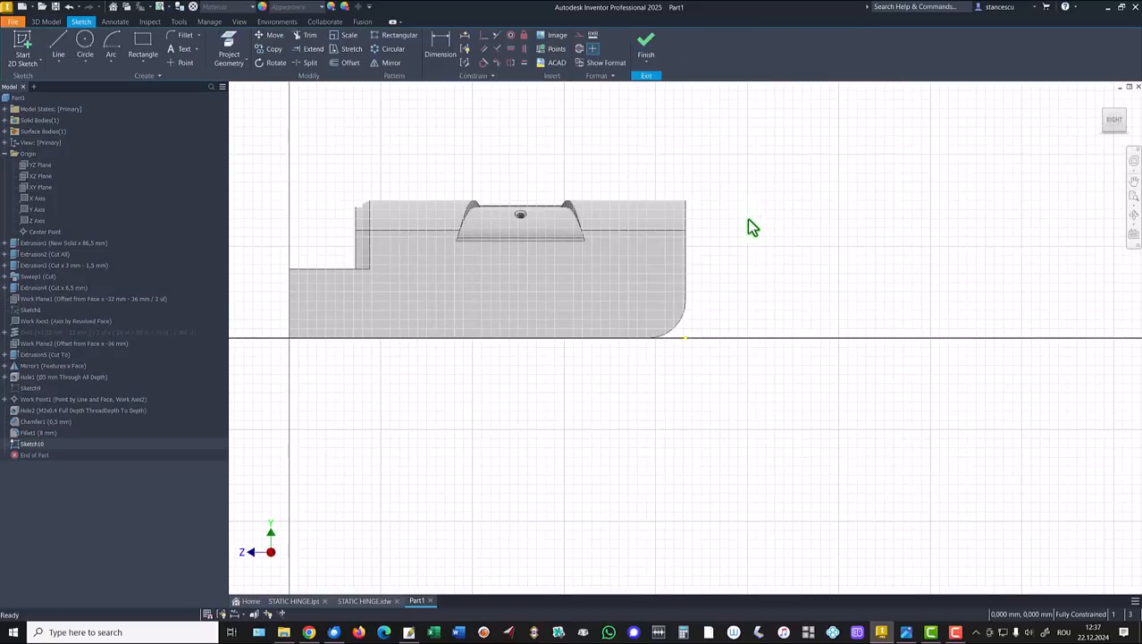
{"action": "left_click", "coordinate": [228, 49]}
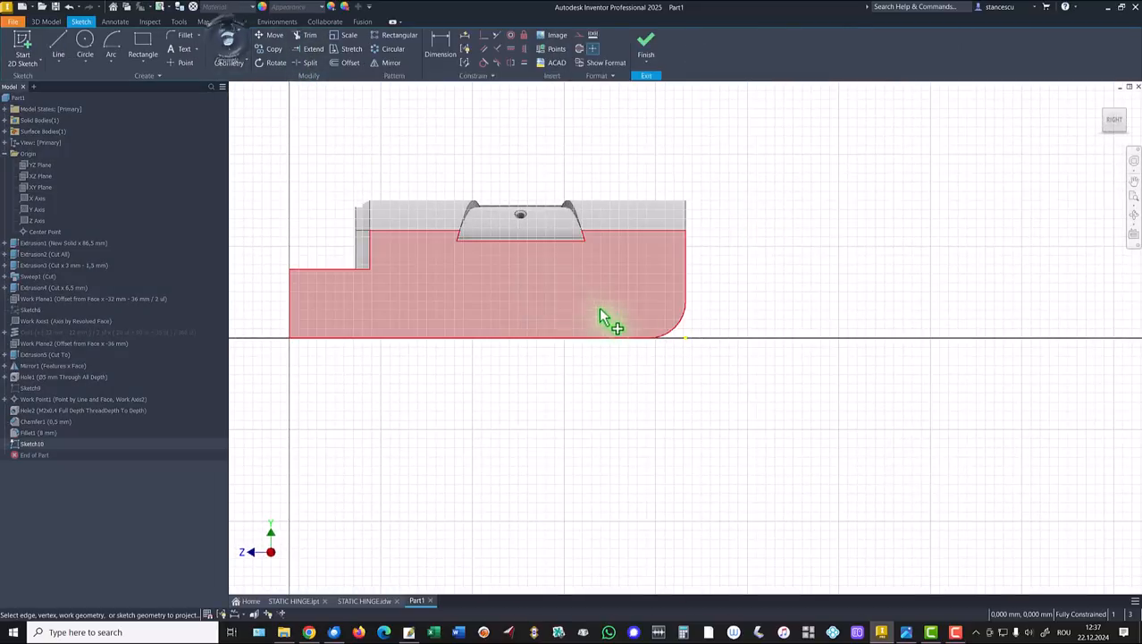
{"action": "left_click", "coordinate": [683, 331]}
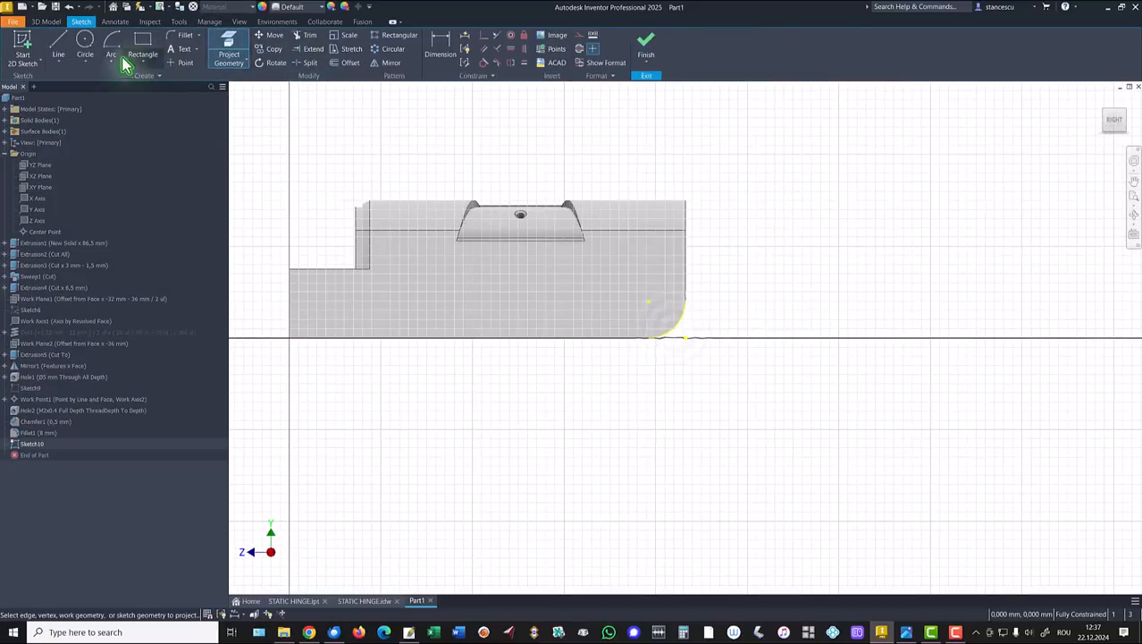
{"action": "left_click", "coordinate": [85, 44]}
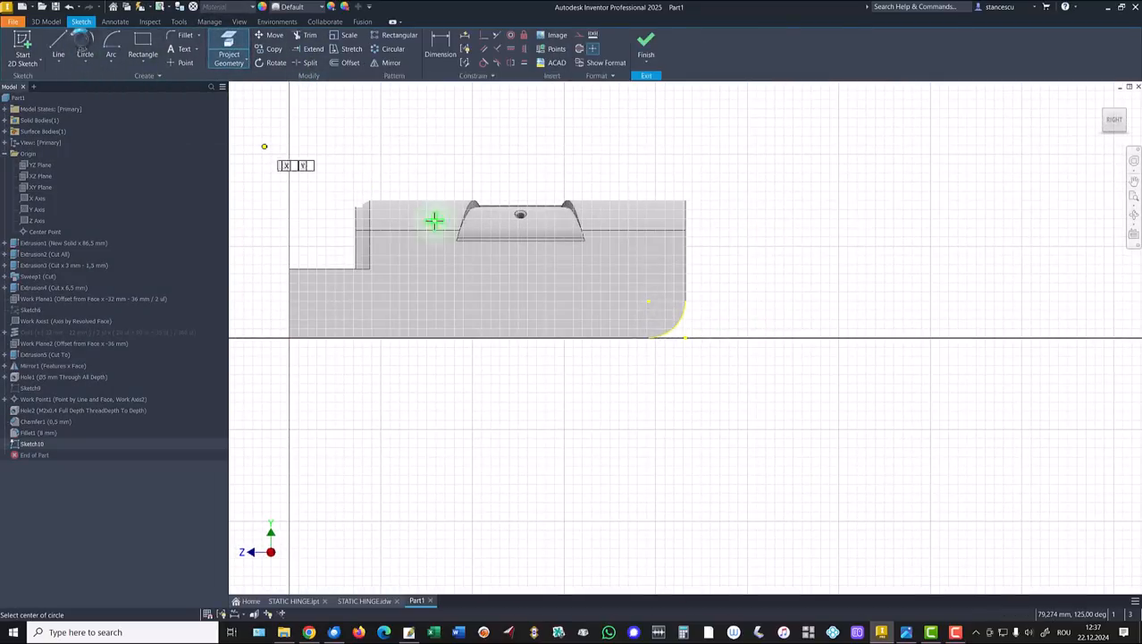
{"action": "left_click", "coordinate": [648, 300]}
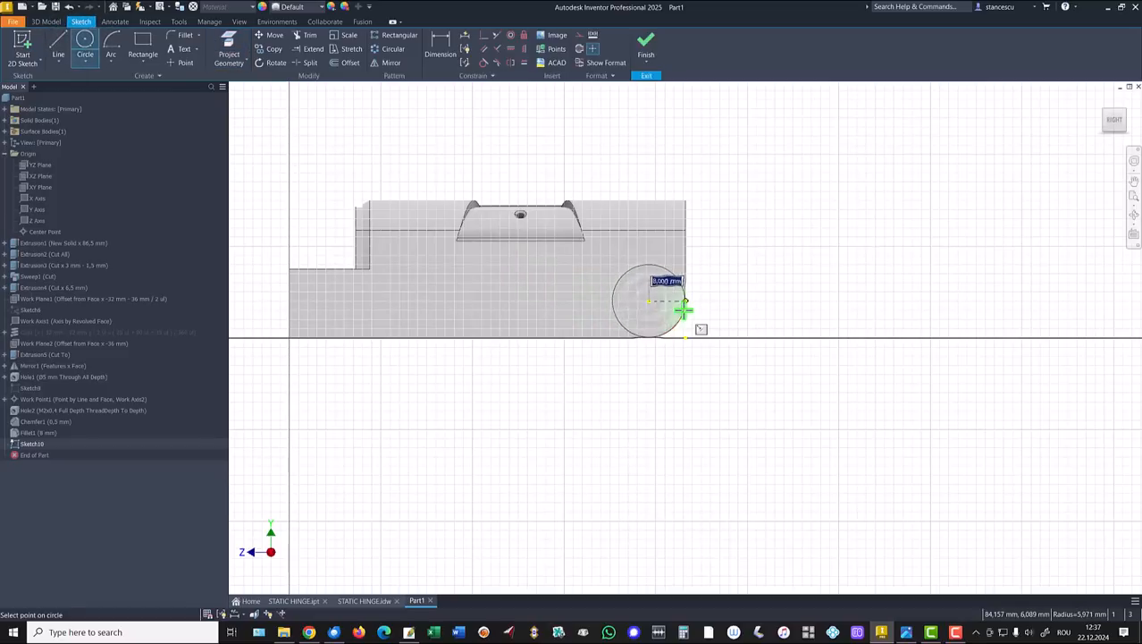
{"action": "left_click", "coordinate": [683, 310]}
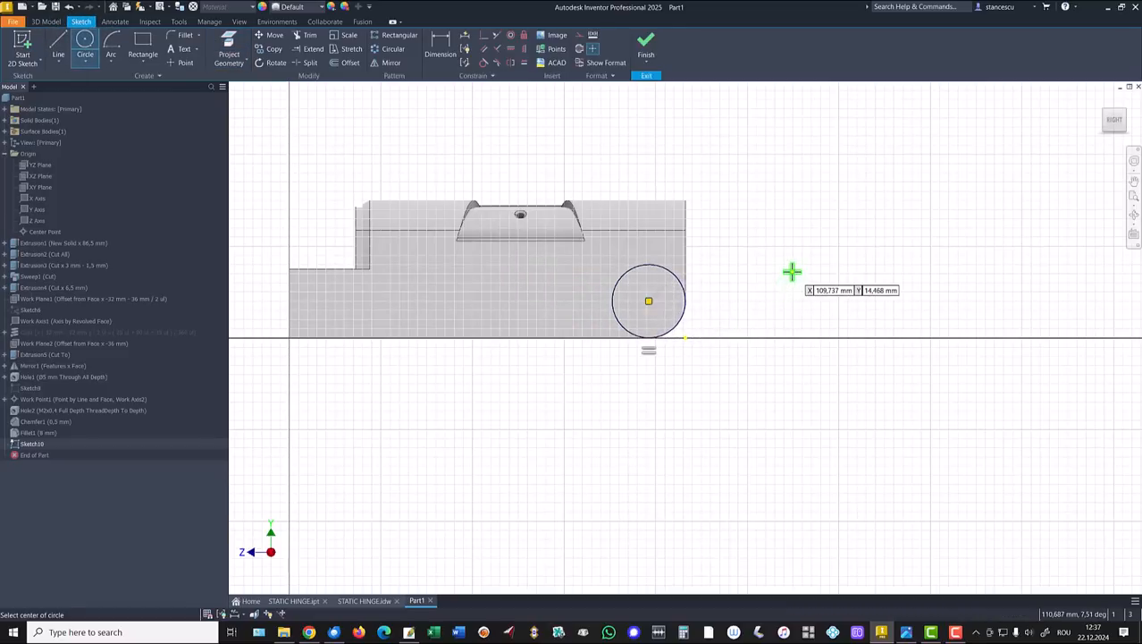
{"action": "left_click", "coordinate": [645, 44]}
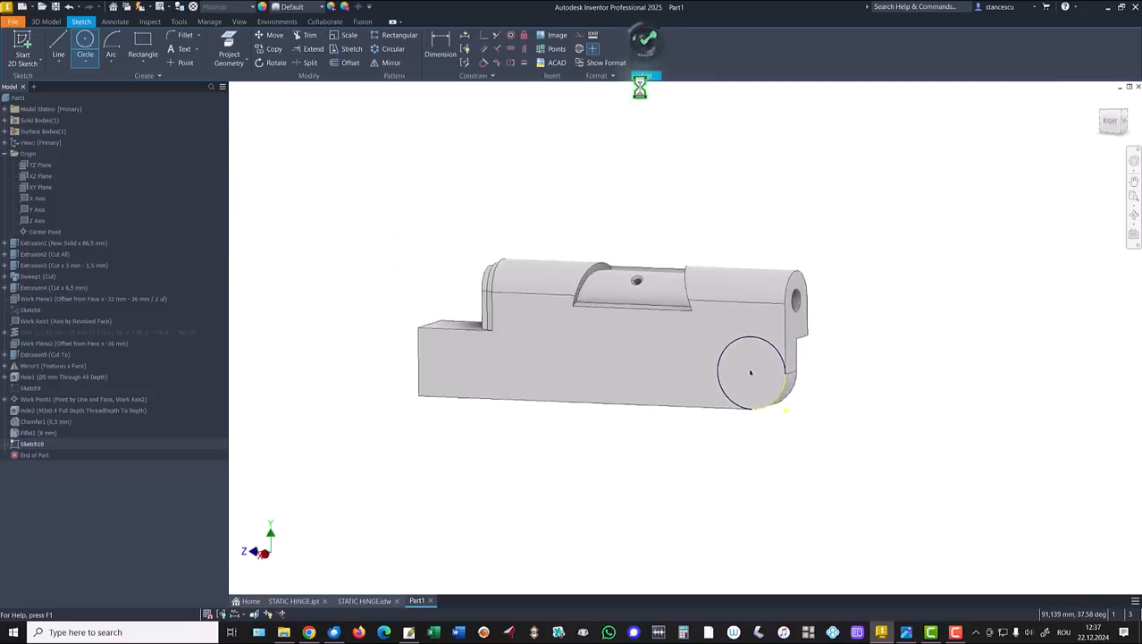
Check the overall thicknesses in the STATIC HINGE.idw drawing and extrude the circle outward by 14-13 mm, joined to the body in Part1
{"action": "left_click", "coordinate": [364, 602]}
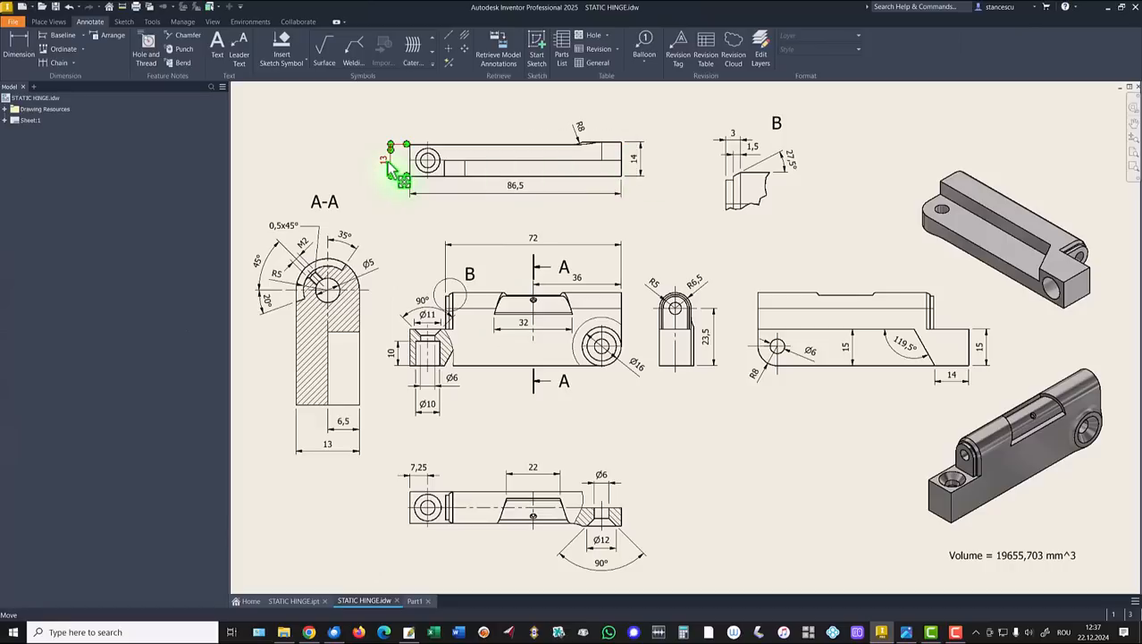
{"action": "left_click", "coordinate": [413, 600]}
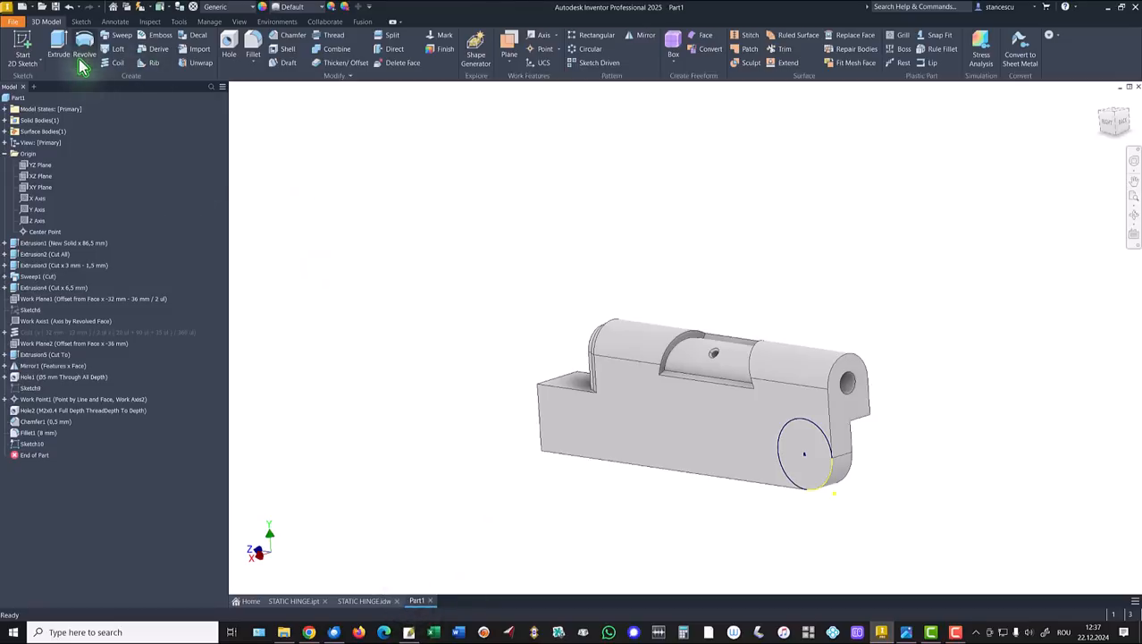
{"action": "left_click", "coordinate": [58, 45]}
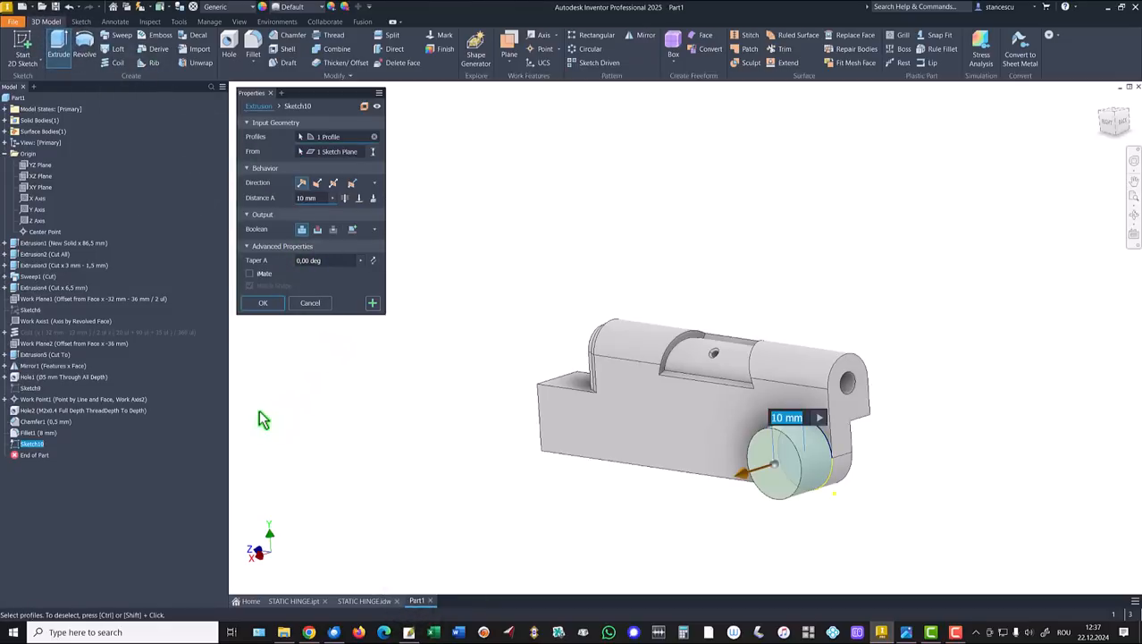
{"action": "type", "text": "14-13"}
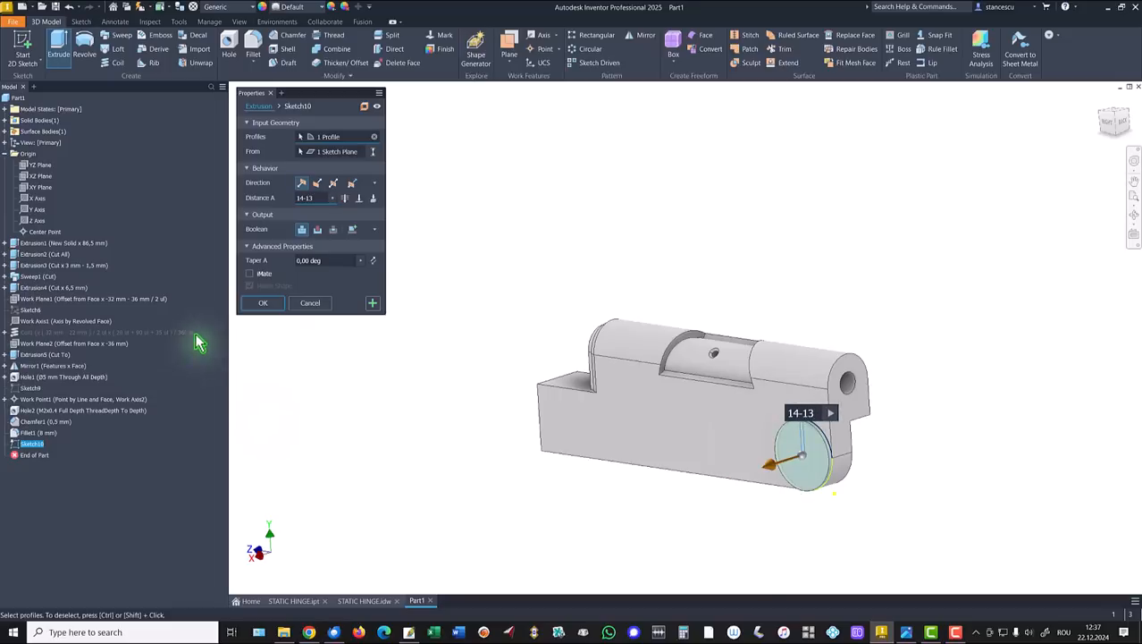
{"action": "left_click", "coordinate": [267, 307]}
Compare with the STATIC HINGE drawing and model, and fillet the edge where the round boss meets Part1's side face with radius 8 mm
{"action": "left_click", "coordinate": [366, 601]}
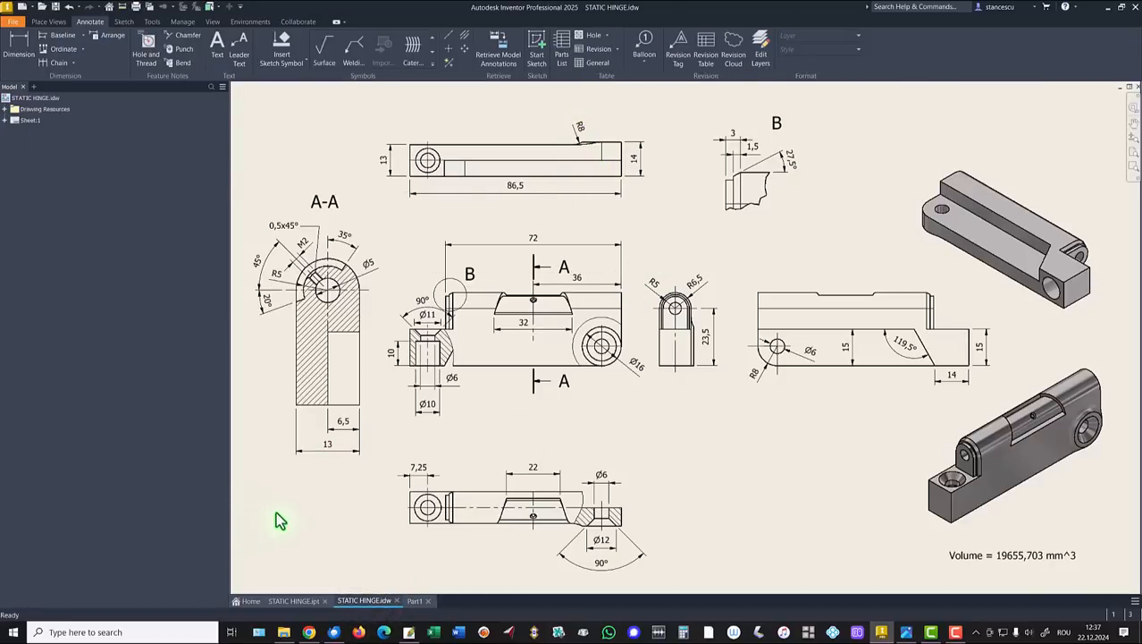
{"action": "left_click", "coordinate": [296, 603]}
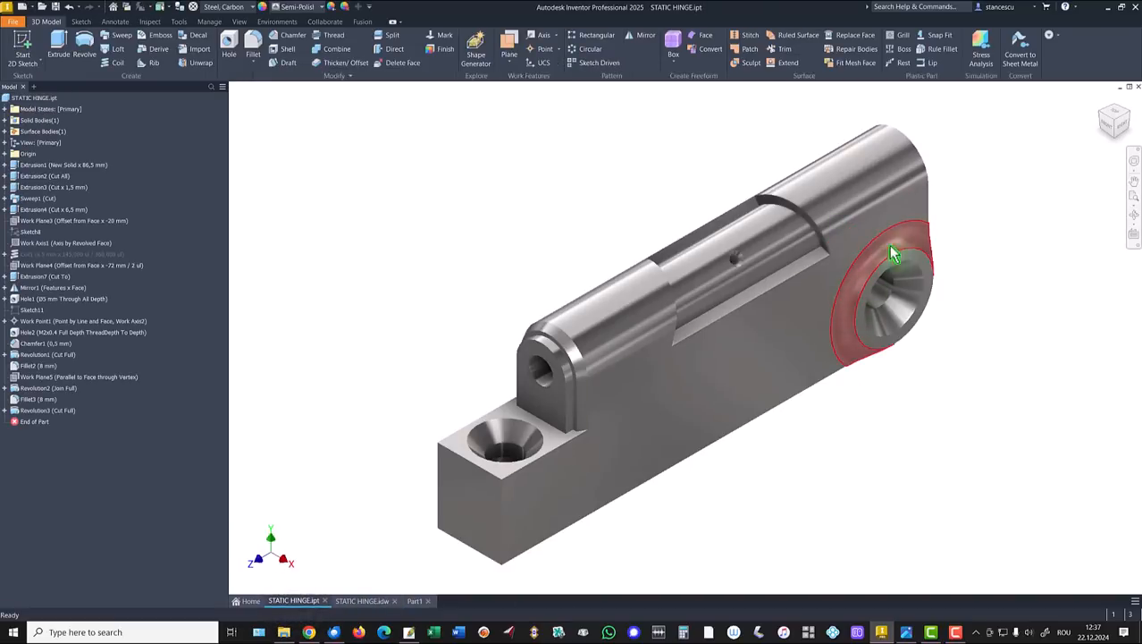
{"action": "left_click", "coordinate": [414, 600]}
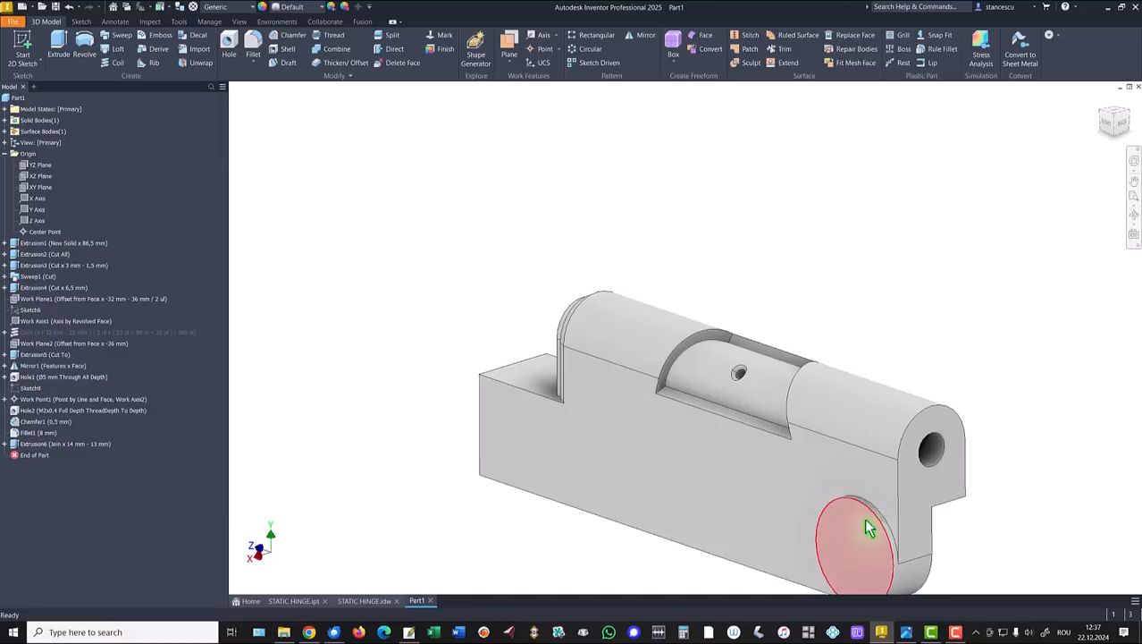
{"action": "left_click", "coordinate": [888, 521]}
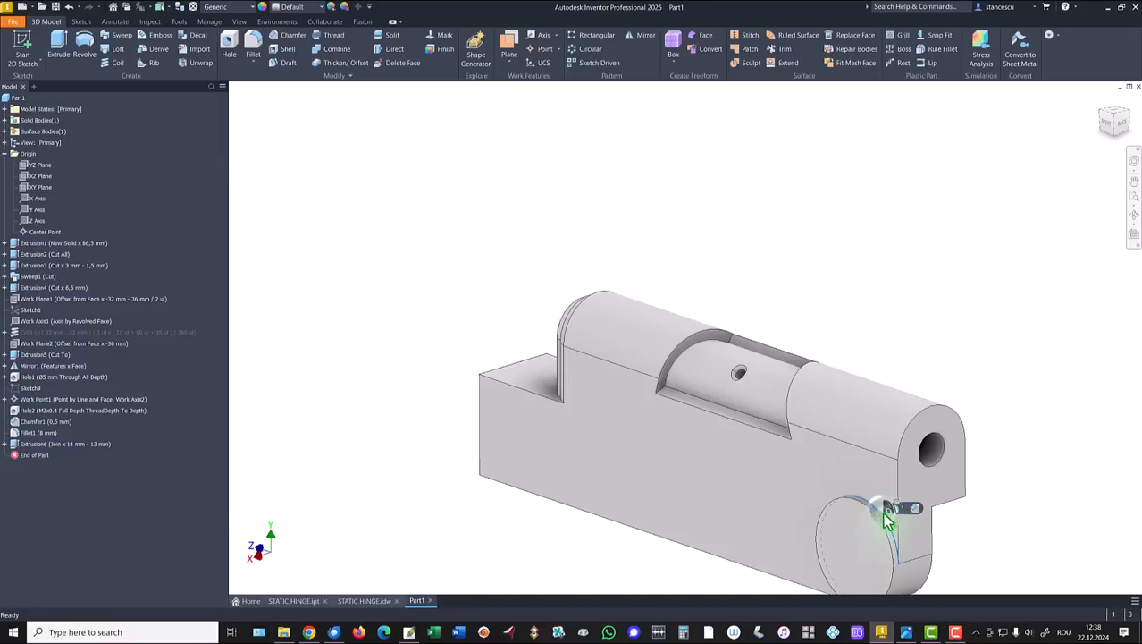
{"action": "key", "text": "f"}
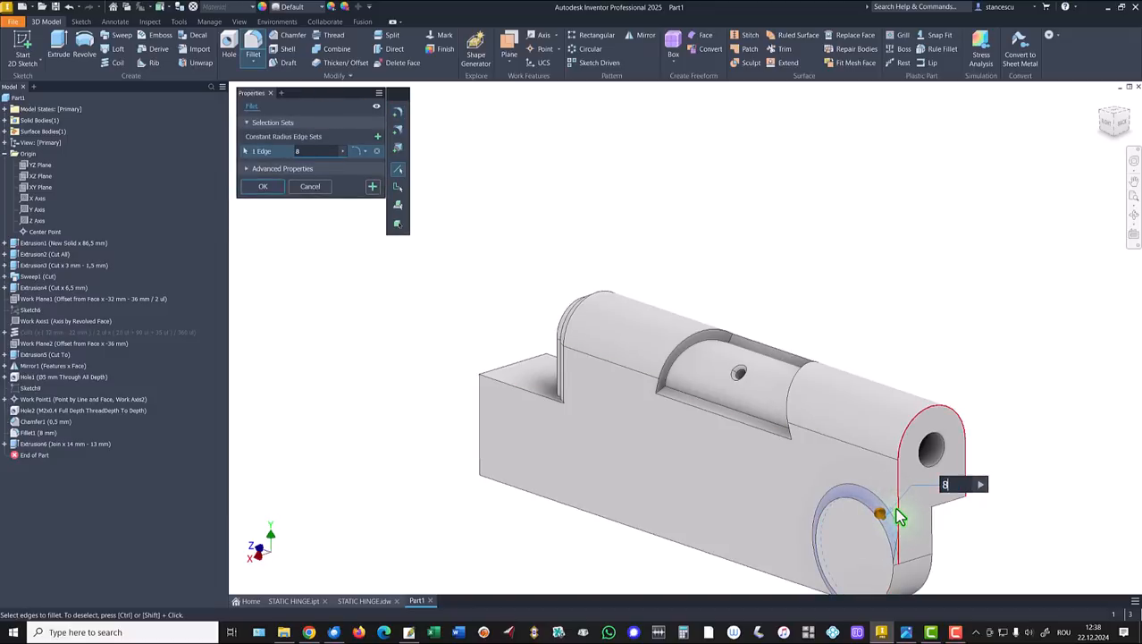
{"action": "left_click", "coordinate": [272, 190]}
{"action": "key", "text": "F6"}
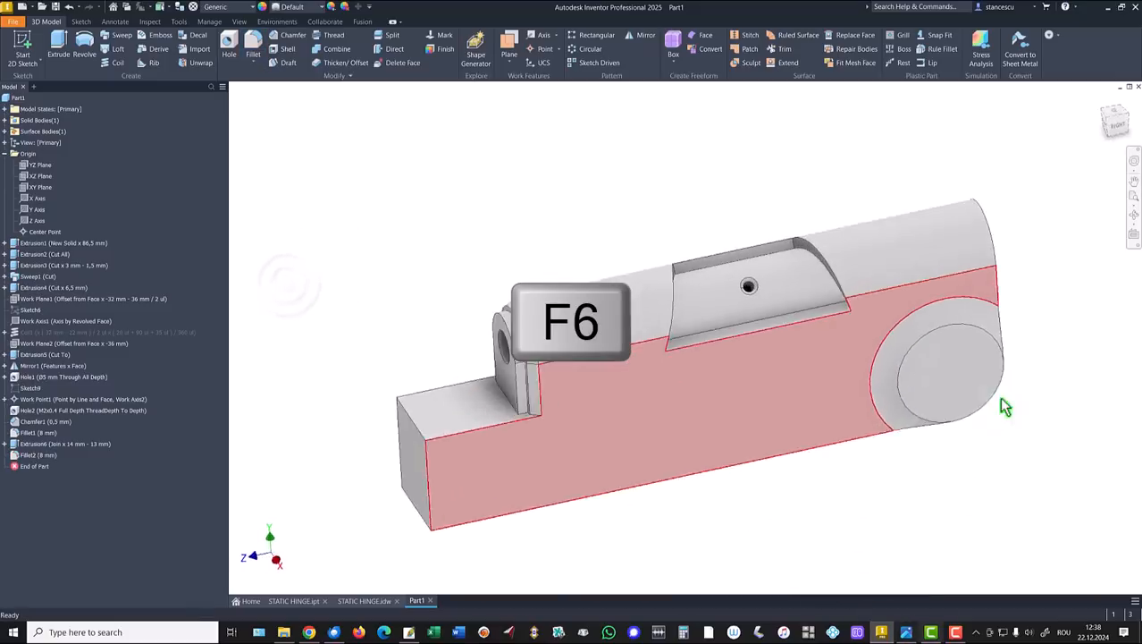
Check the boss hole in the STATIC HINGE.idw drawing and place a simple countersunk hole concentric with the round boss in Part1
{"action": "left_click", "coordinate": [373, 603]}
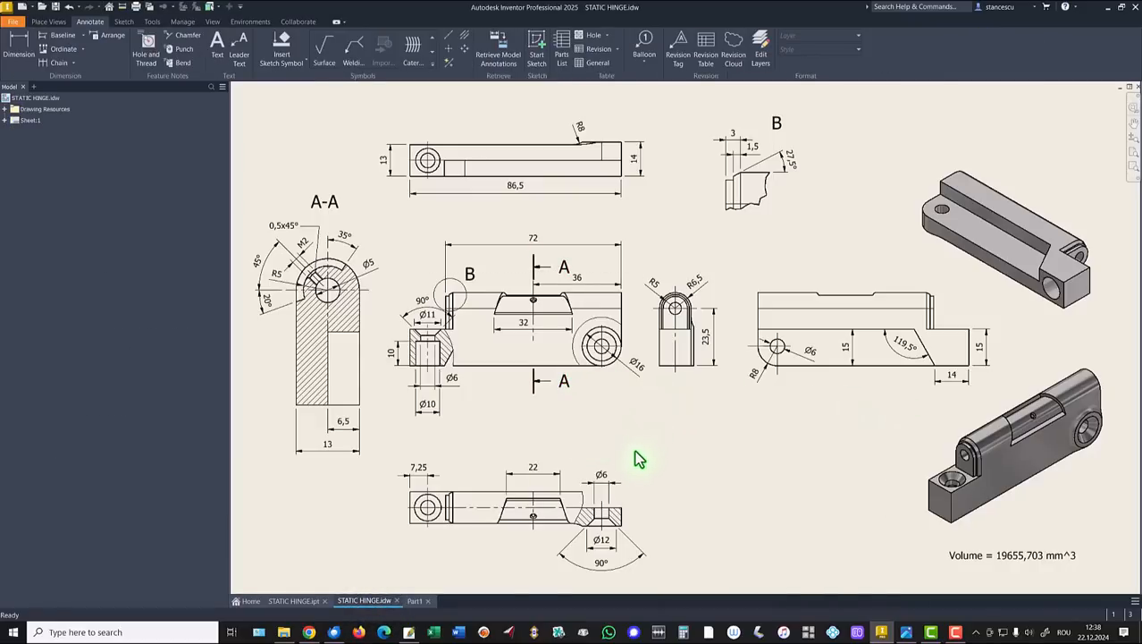
{"action": "left_click_drag", "start_coordinate": [607, 484], "coordinate": [590, 480]}
{"action": "left_click", "coordinate": [603, 574]}
{"action": "left_click", "coordinate": [415, 602]}
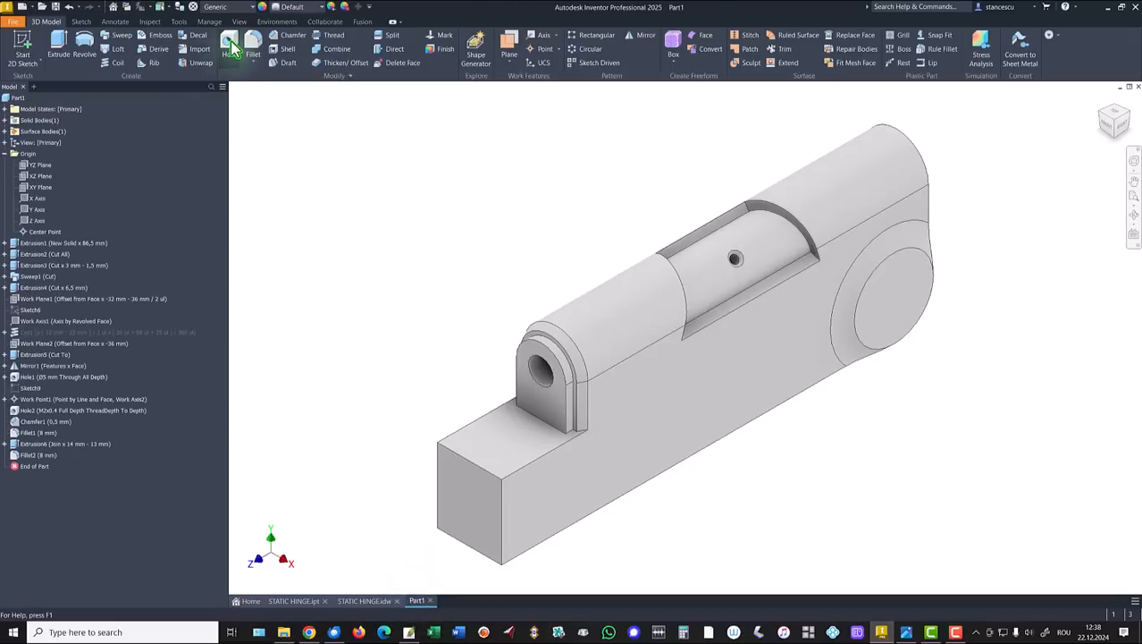
{"action": "key", "text": "h"}
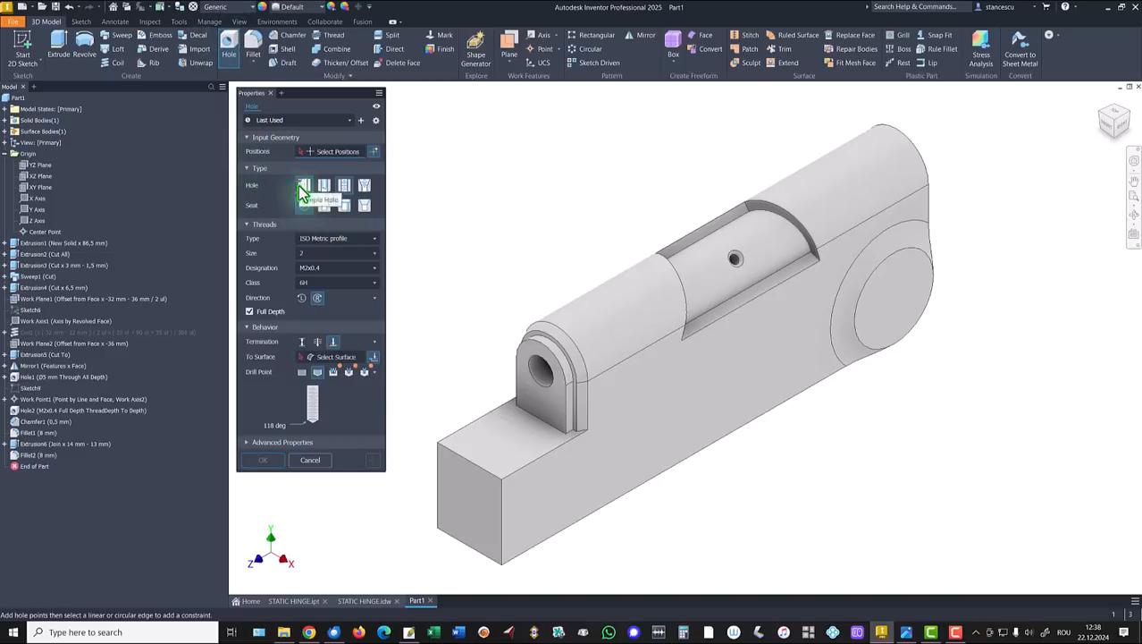
{"action": "left_click", "coordinate": [301, 190]}
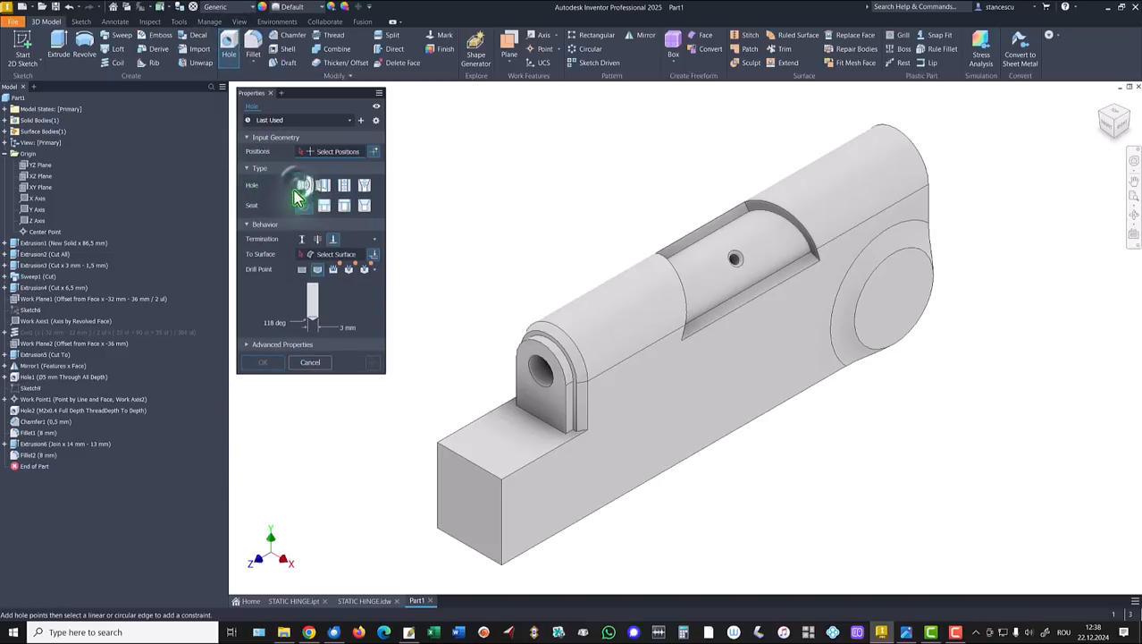
{"action": "left_click", "coordinate": [363, 209]}
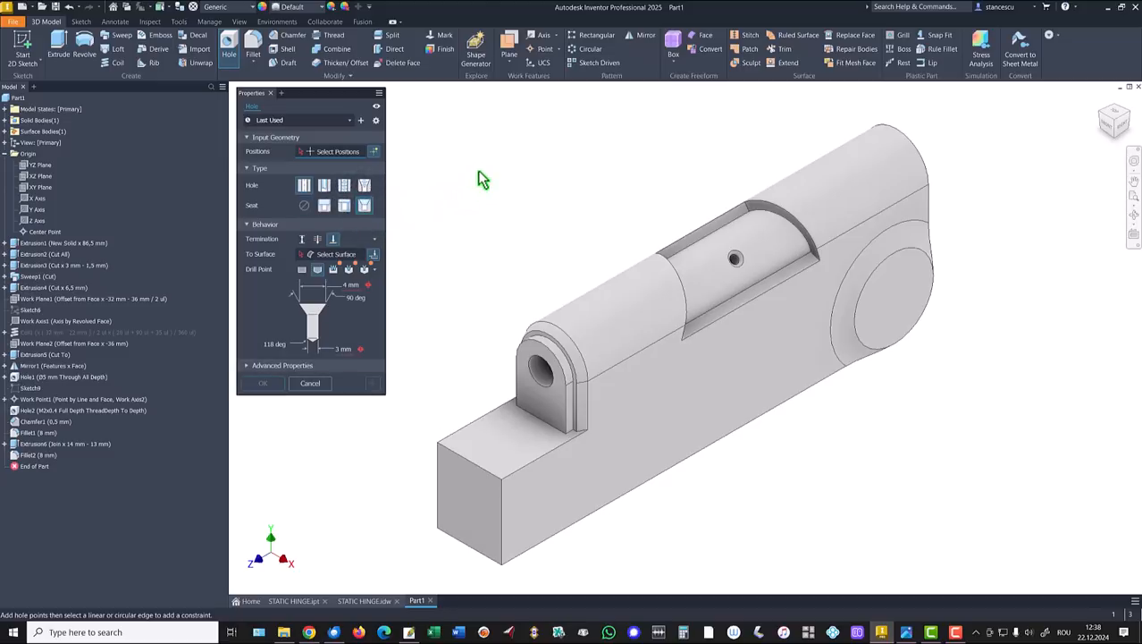
{"action": "left_click", "coordinate": [913, 277]}
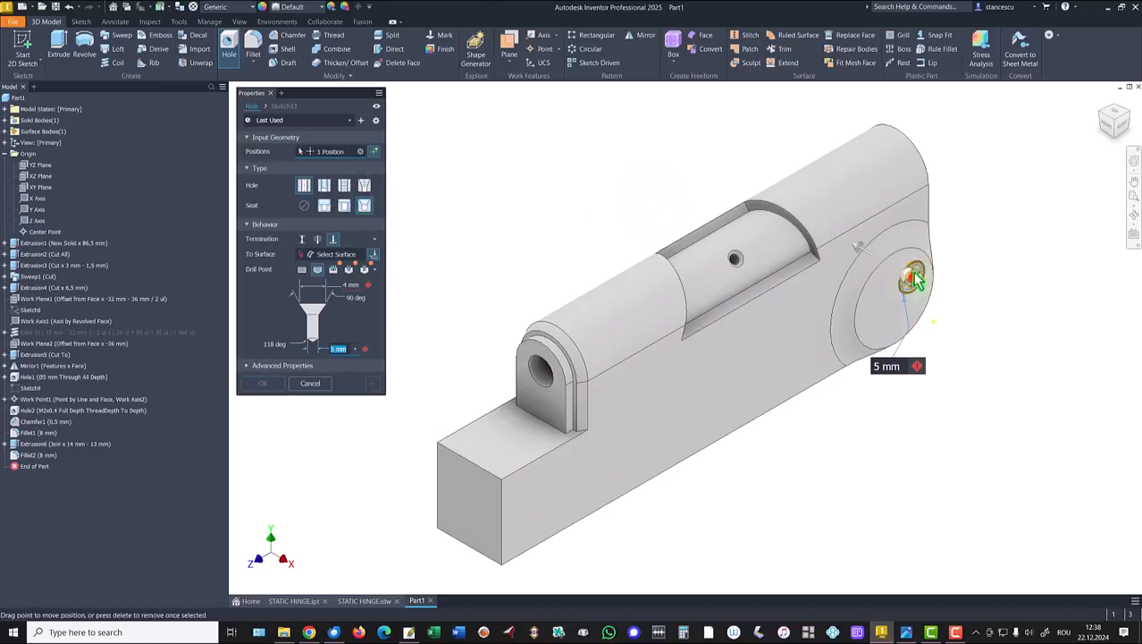
{"action": "left_click", "coordinate": [934, 270]}
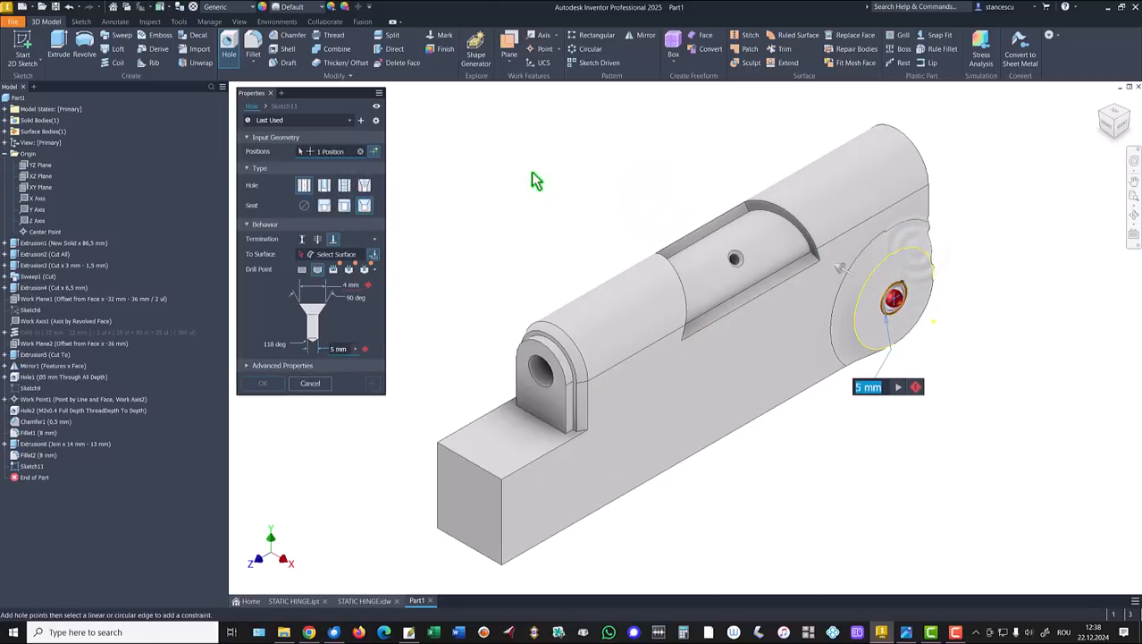
Set the boss hole to a 12 mm countersink diameter, 6 mm hole diameter and Through All termination, and create it
{"action": "left_click", "coordinate": [354, 288]}
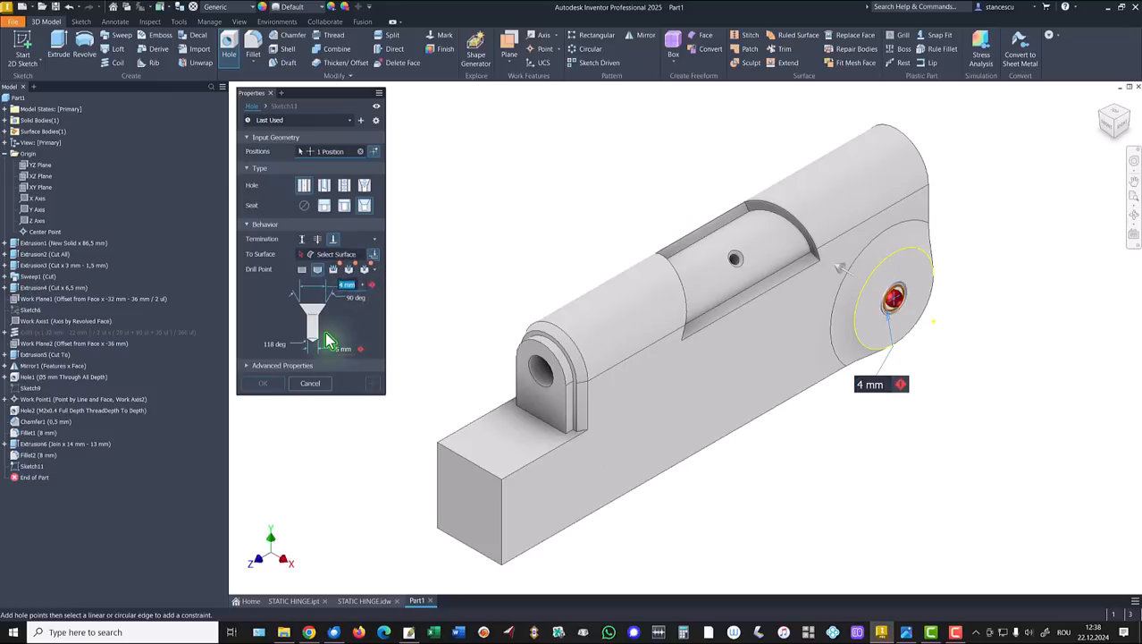
{"action": "type", "text": "12"}
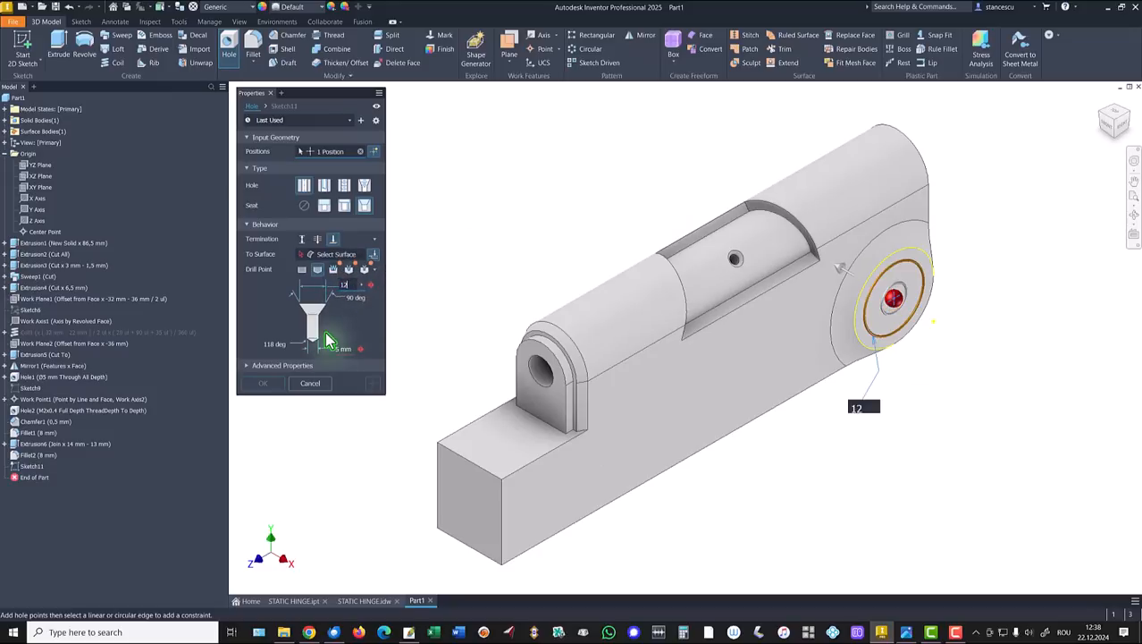
{"action": "left_click", "coordinate": [348, 350]}
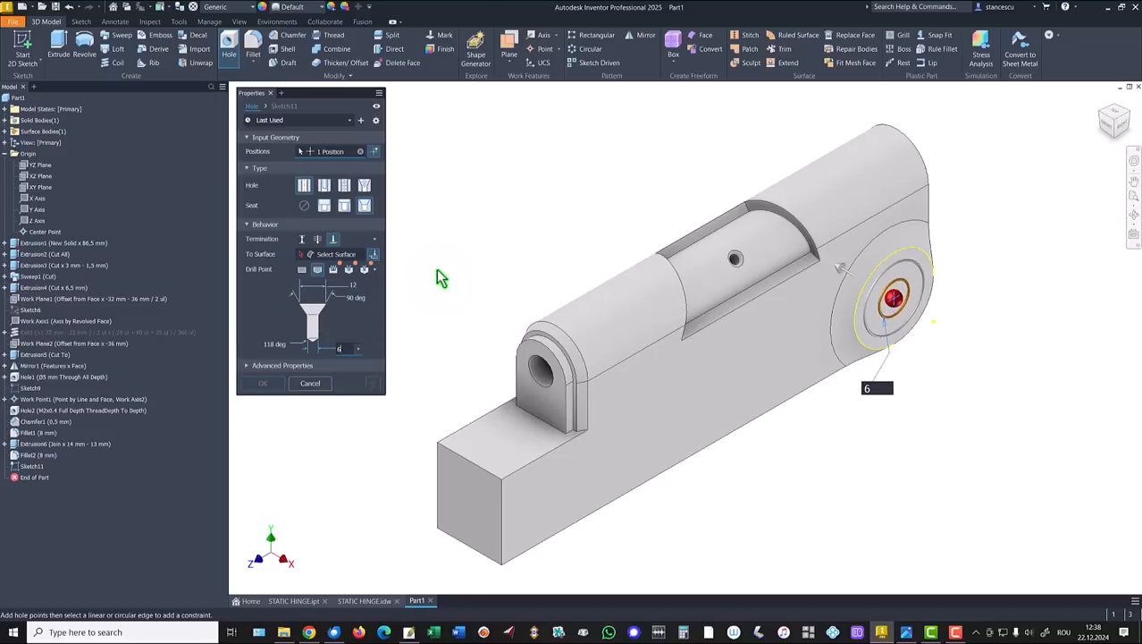
{"action": "left_click", "coordinate": [318, 239]}
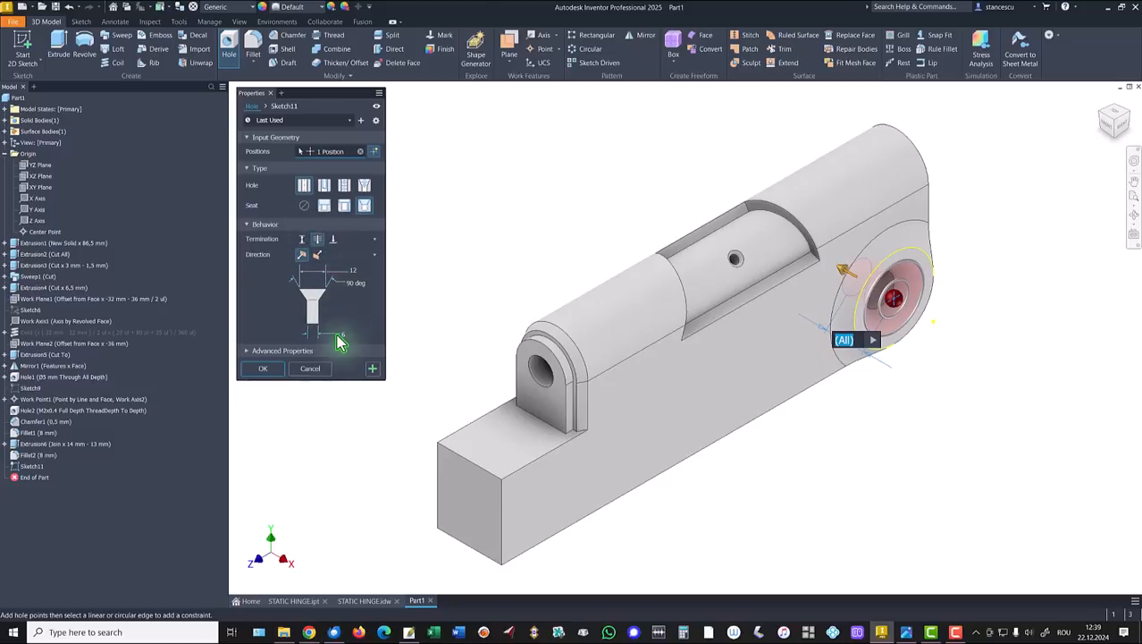
{"action": "left_click", "coordinate": [261, 370]}
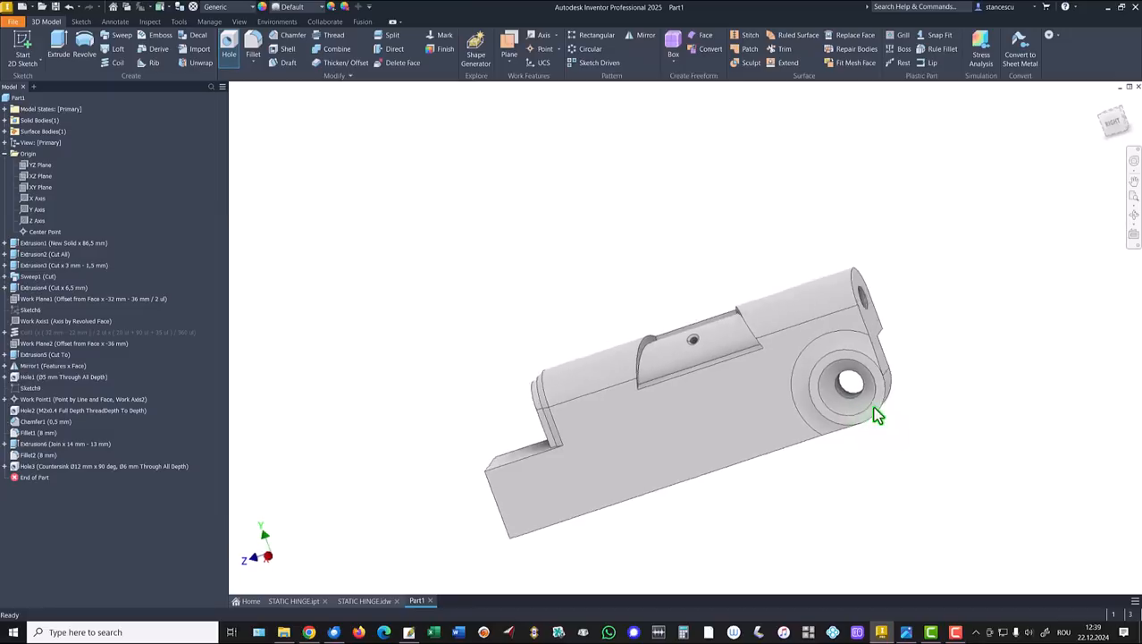
{"action": "key", "text": "F6"}
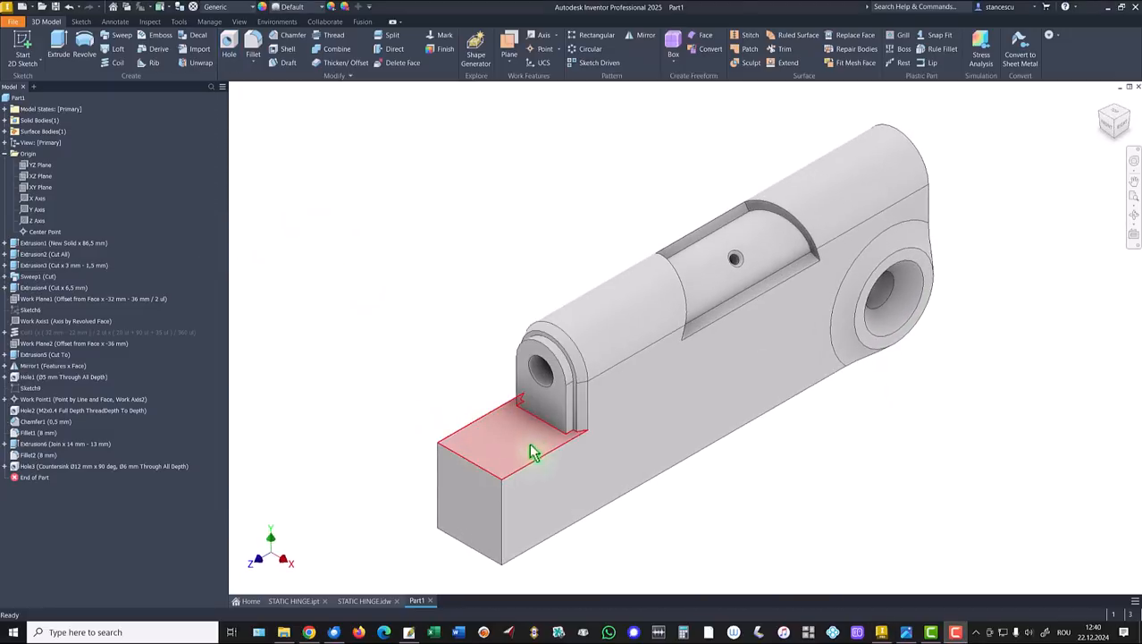
Examine the dimensions of the hole in the low stepped end in the STATIC HINGE.idw drawing and return to Part1
{"action": "left_click", "coordinate": [362, 601]}
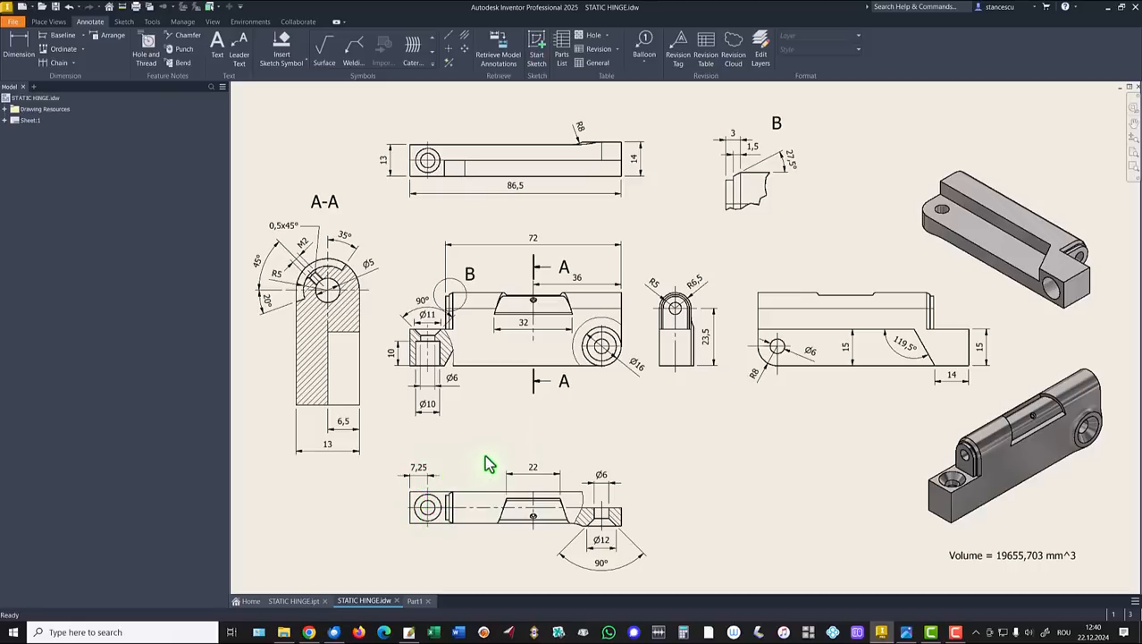
{"action": "left_click", "coordinate": [413, 601]}
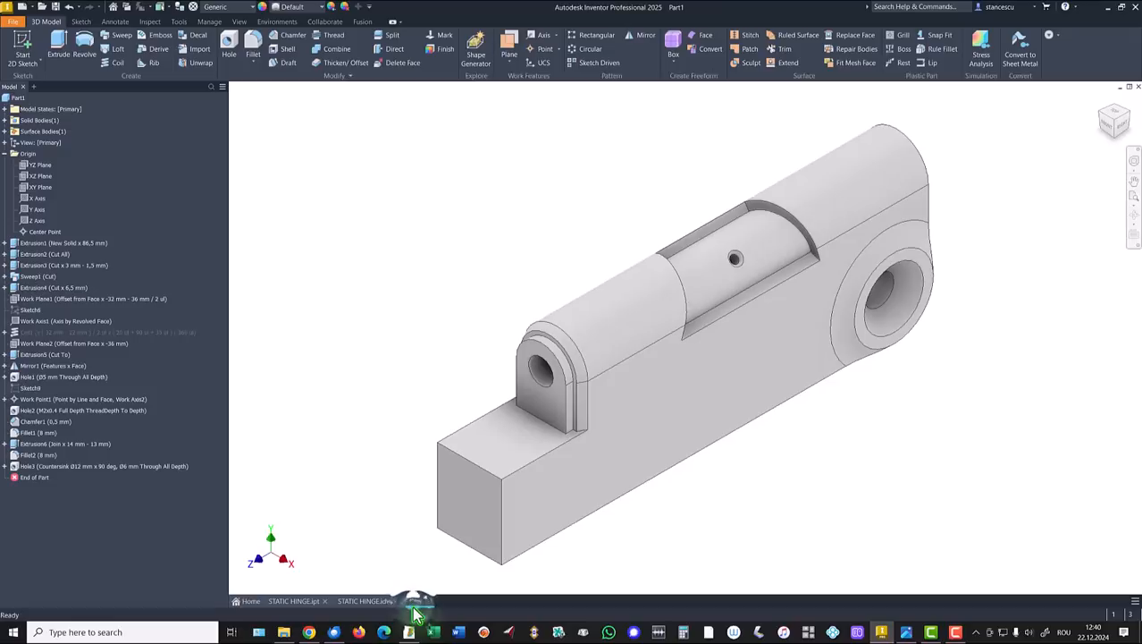
{"action": "left_click", "coordinate": [451, 489]}
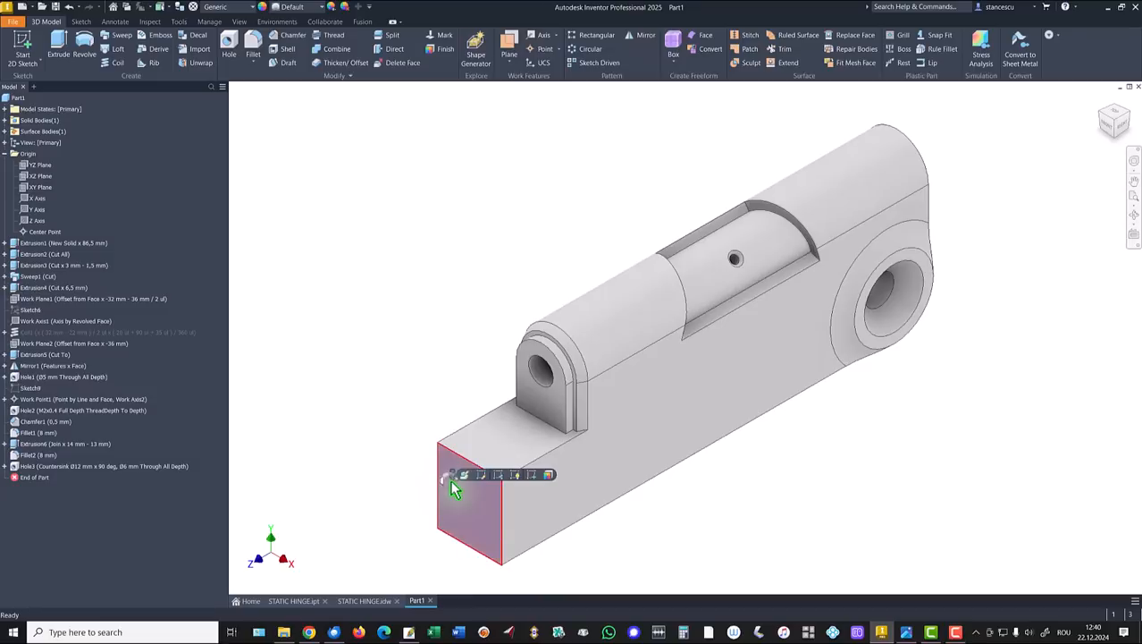
{"action": "left_click", "coordinate": [421, 300]}
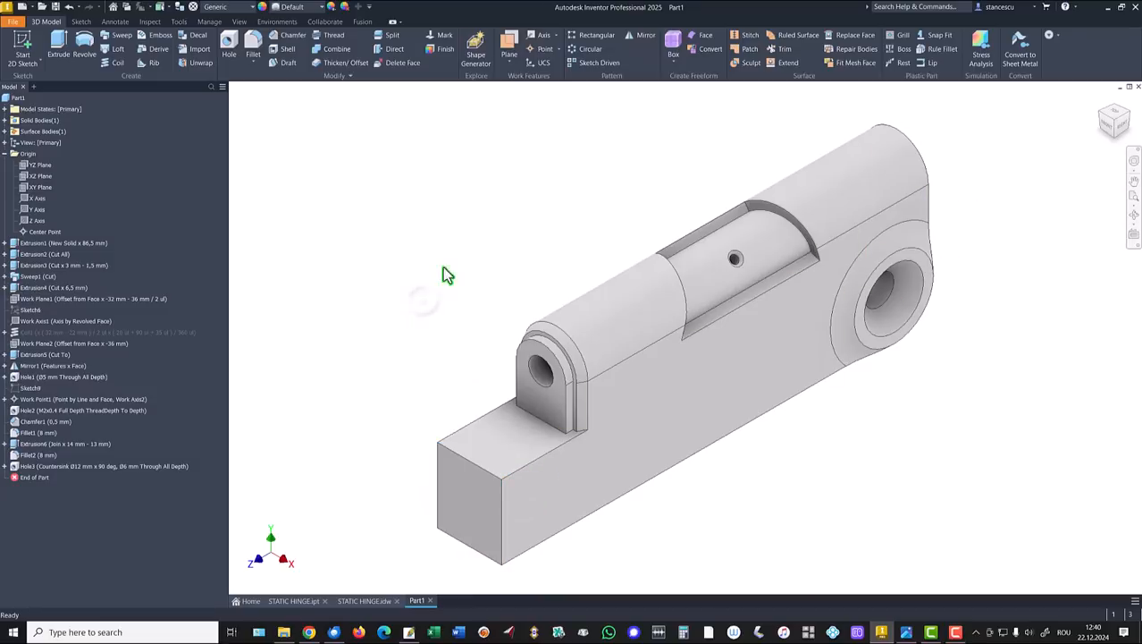
Create a work plane offset -7,25 mm from the stepped end's outer face and start a sketch on it with the part sliced
{"action": "left_click", "coordinate": [515, 43]}
{"action": "left_click", "coordinate": [489, 470]}
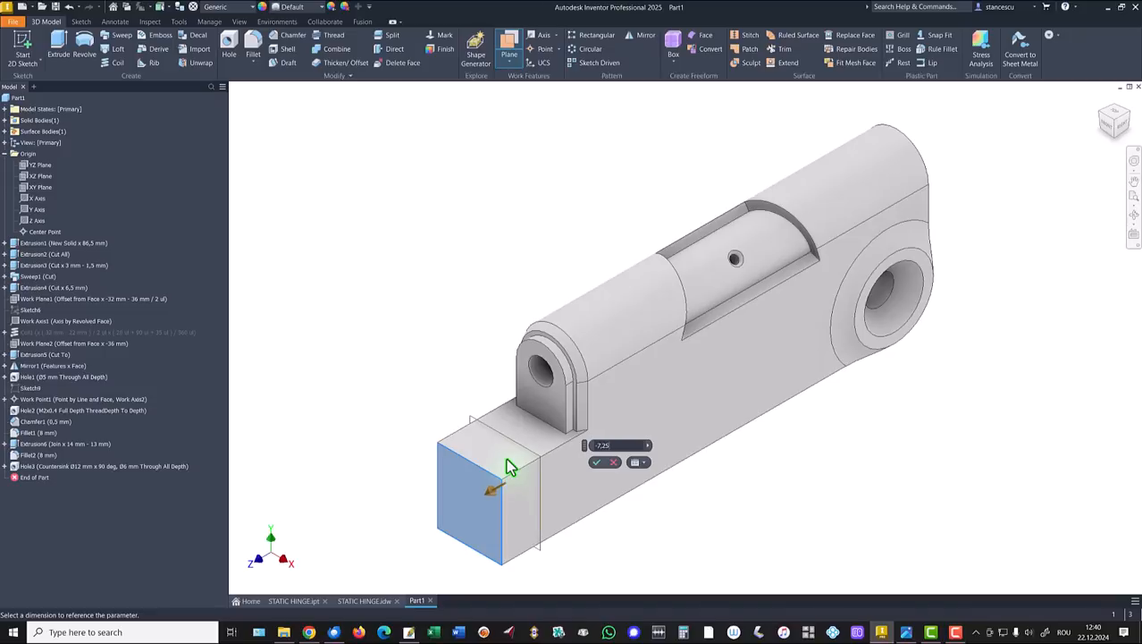
{"action": "key", "text": "Return"}
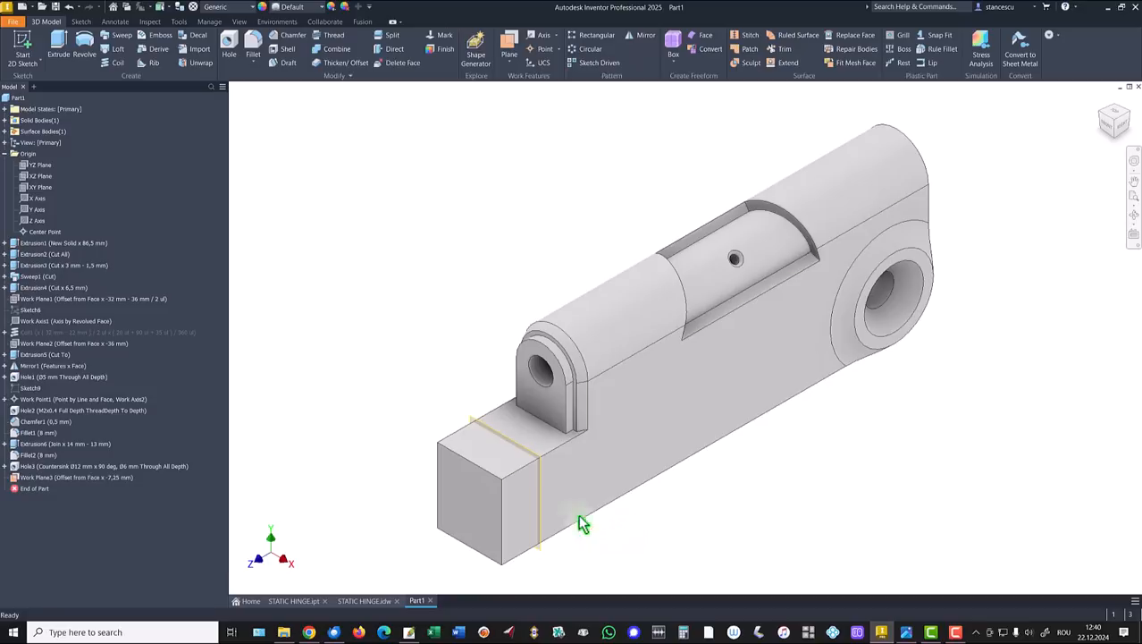
{"action": "left_click", "coordinate": [517, 452]}
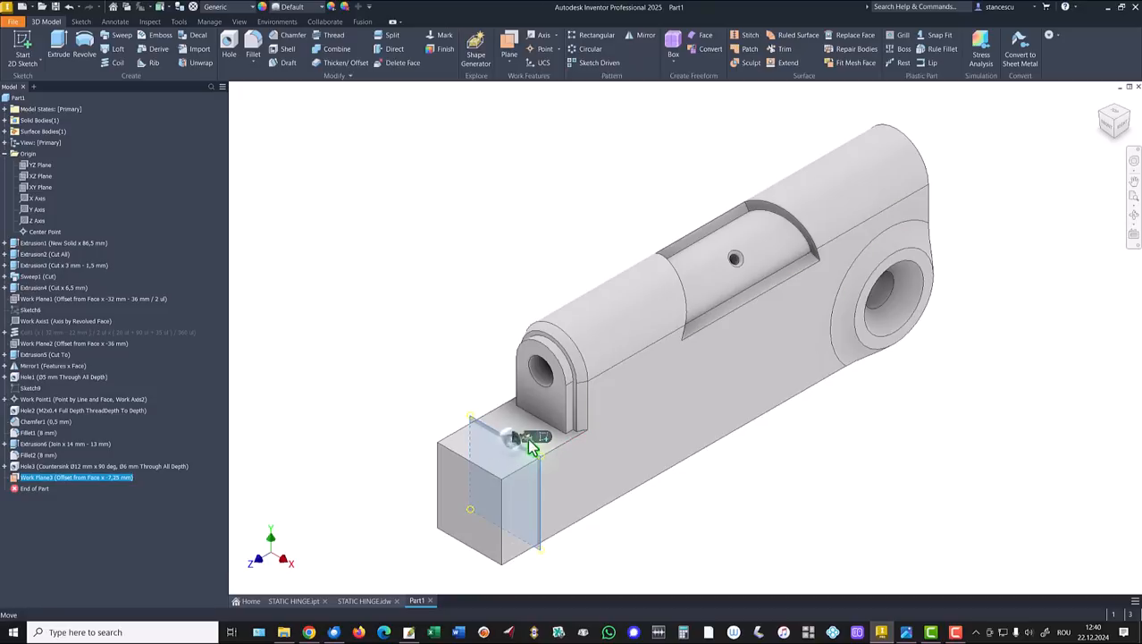
{"action": "left_click", "coordinate": [540, 437]}
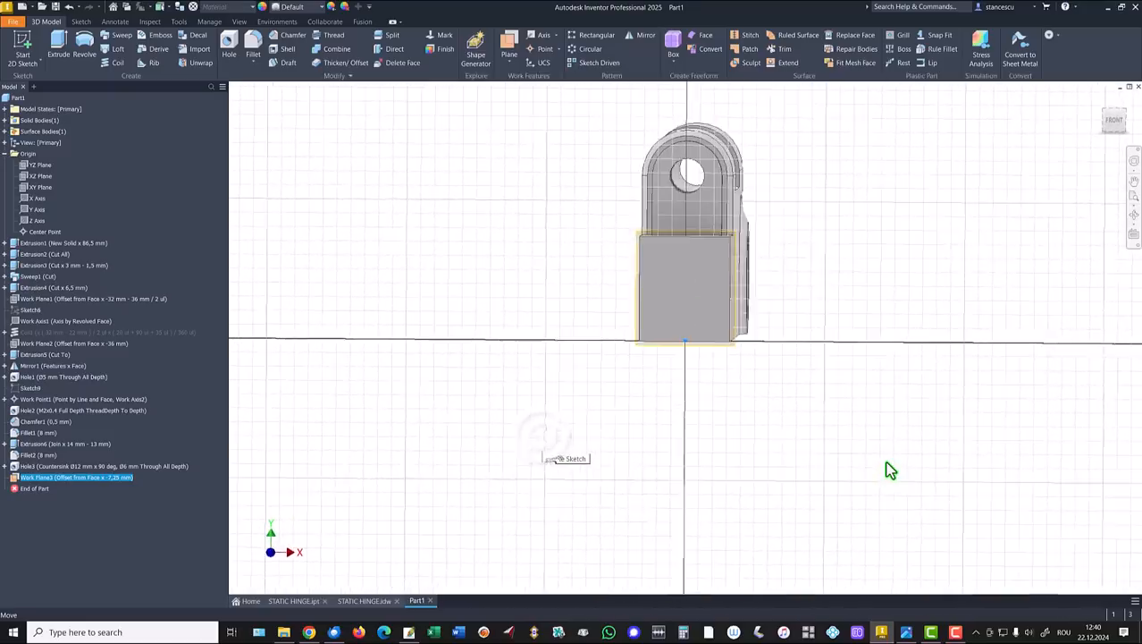
{"action": "key", "text": "F7"}
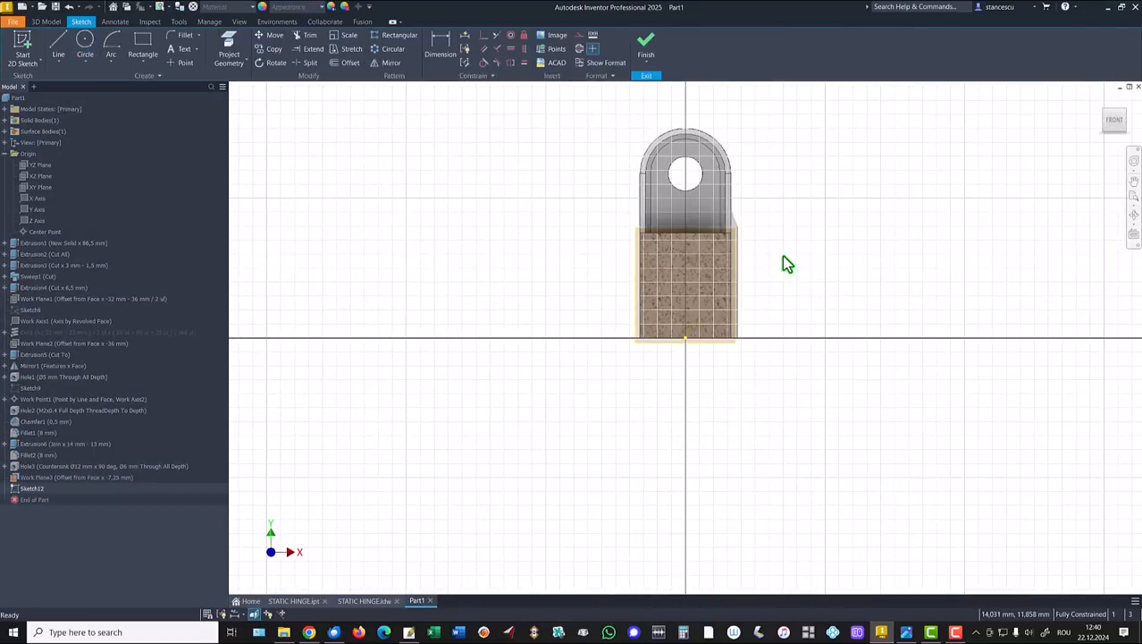
{"action": "key", "text": "Home"}
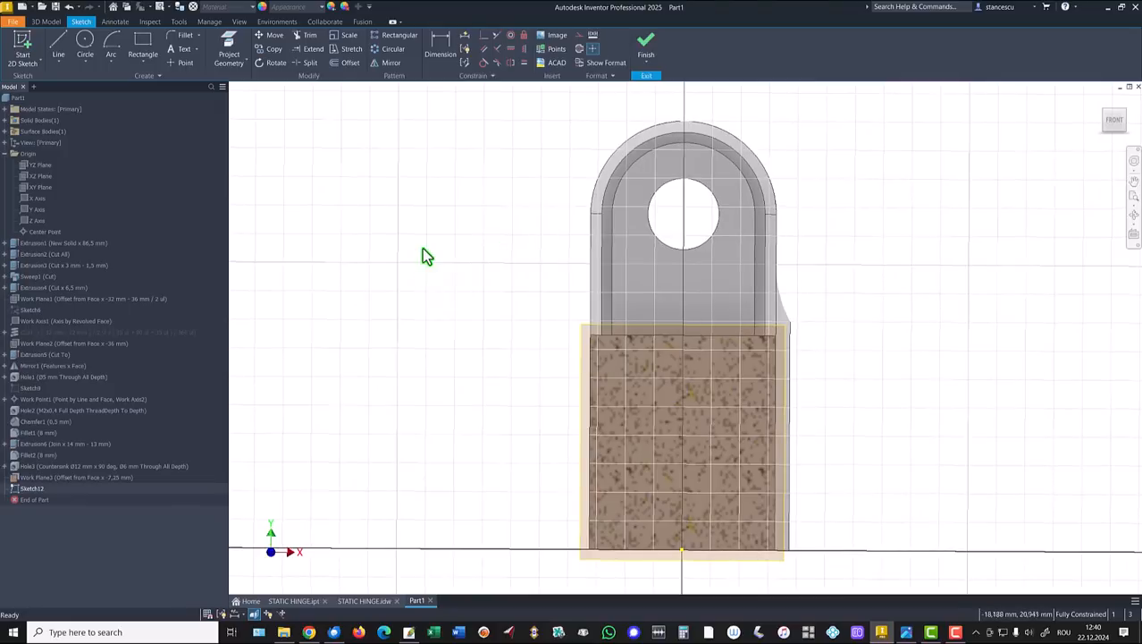
Sketch a closed half-profile of the countersunk, counterbored hole, 15 mm high along the vertical axis and about 4.2 mm wide at its base
{"action": "left_click", "coordinate": [59, 45]}
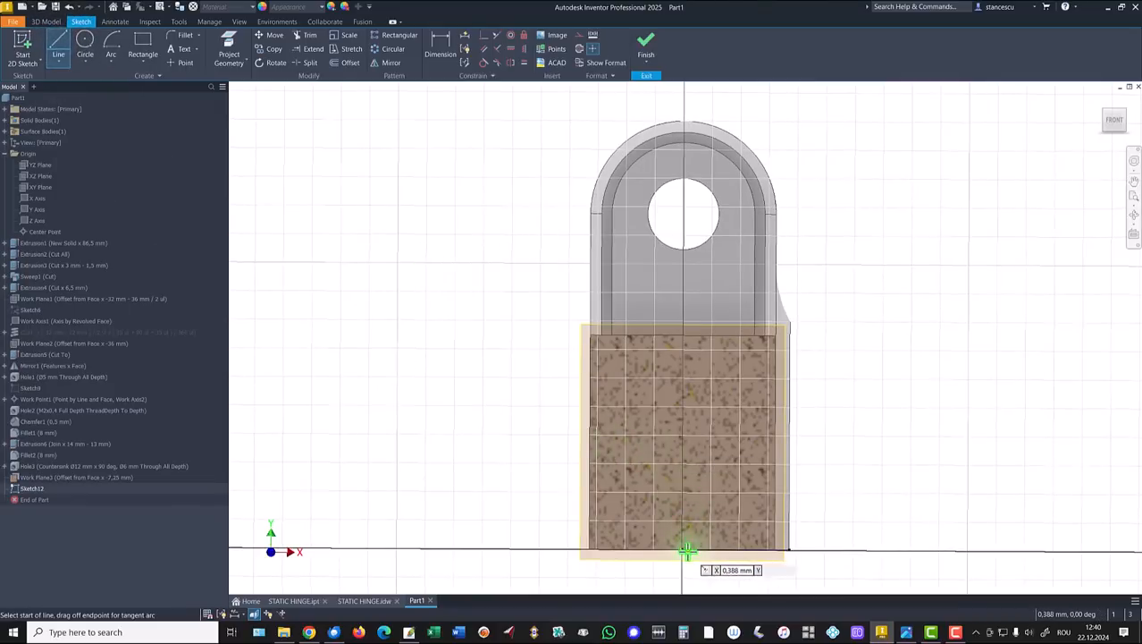
{"action": "left_click", "coordinate": [682, 550]}
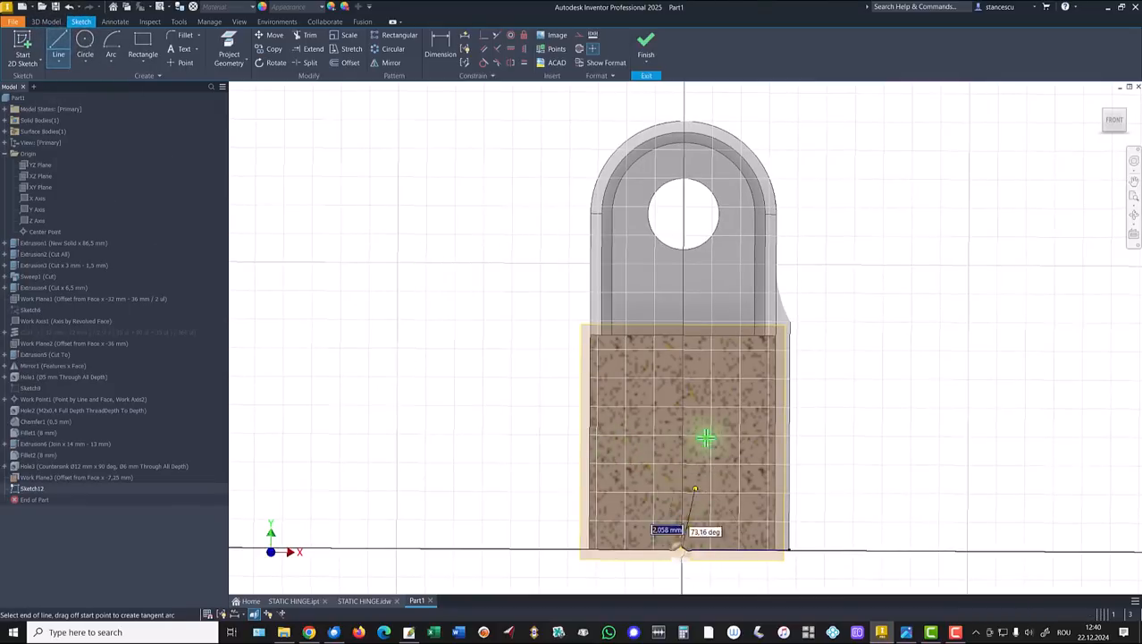
{"action": "left_click", "coordinate": [683, 334]}
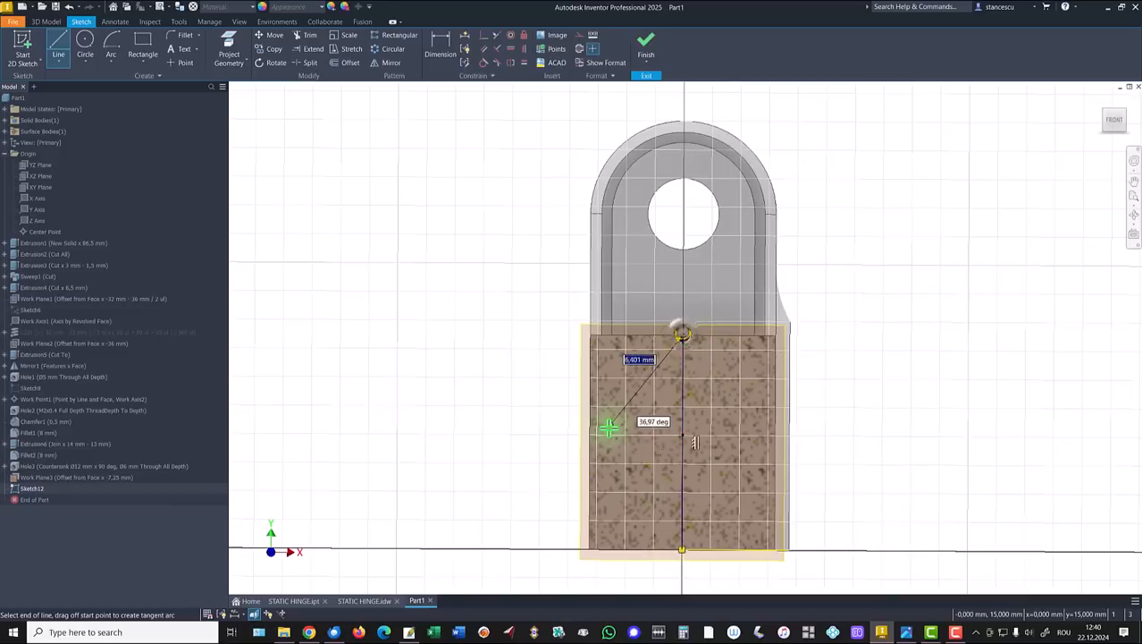
{"action": "left_click", "coordinate": [618, 335]}
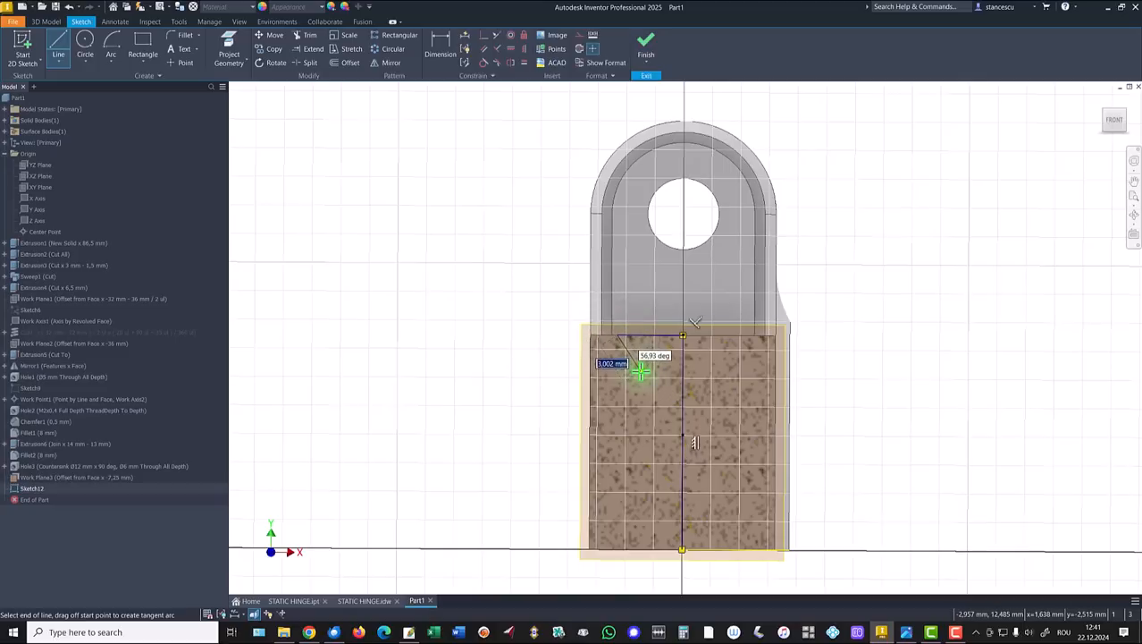
{"action": "left_click", "coordinate": [641, 372]}
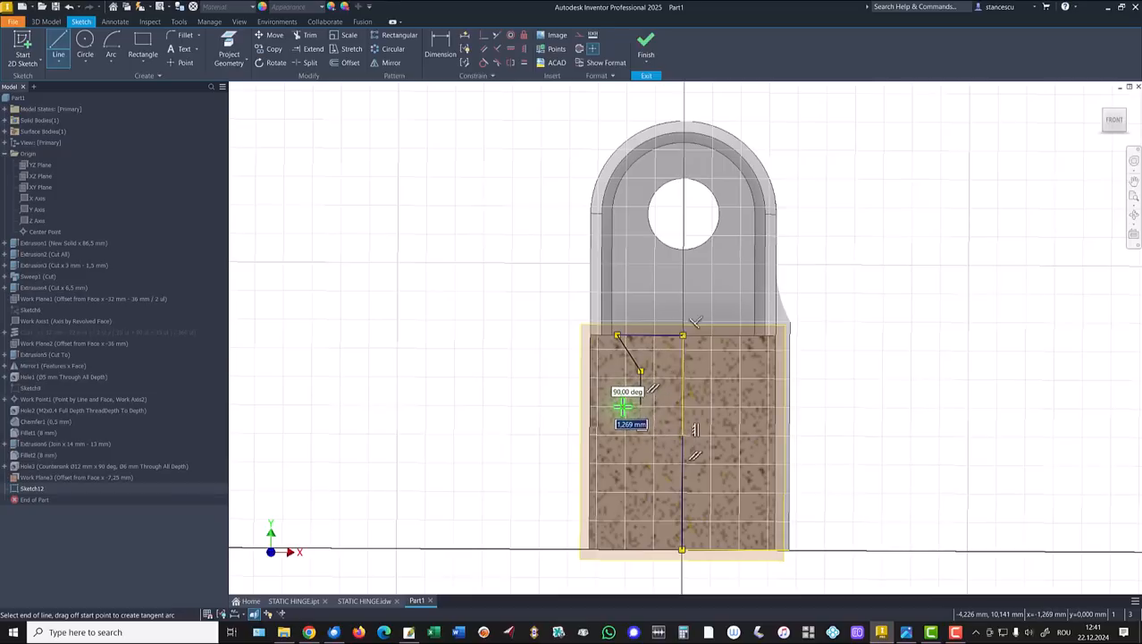
{"action": "left_click", "coordinate": [623, 406]}
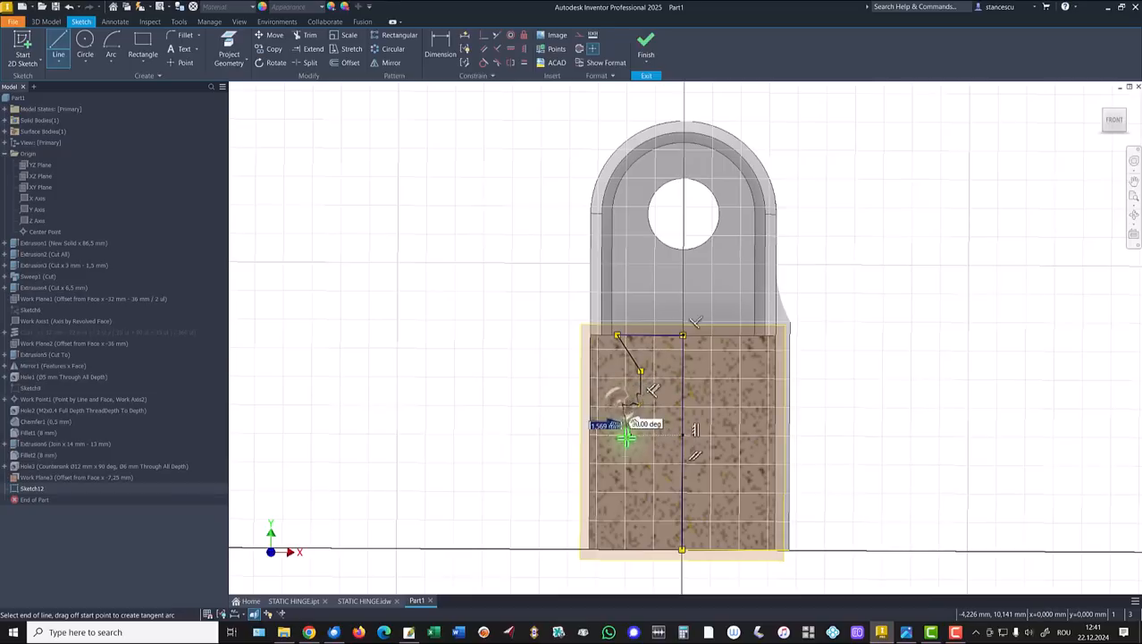
{"action": "left_click", "coordinate": [623, 549]}
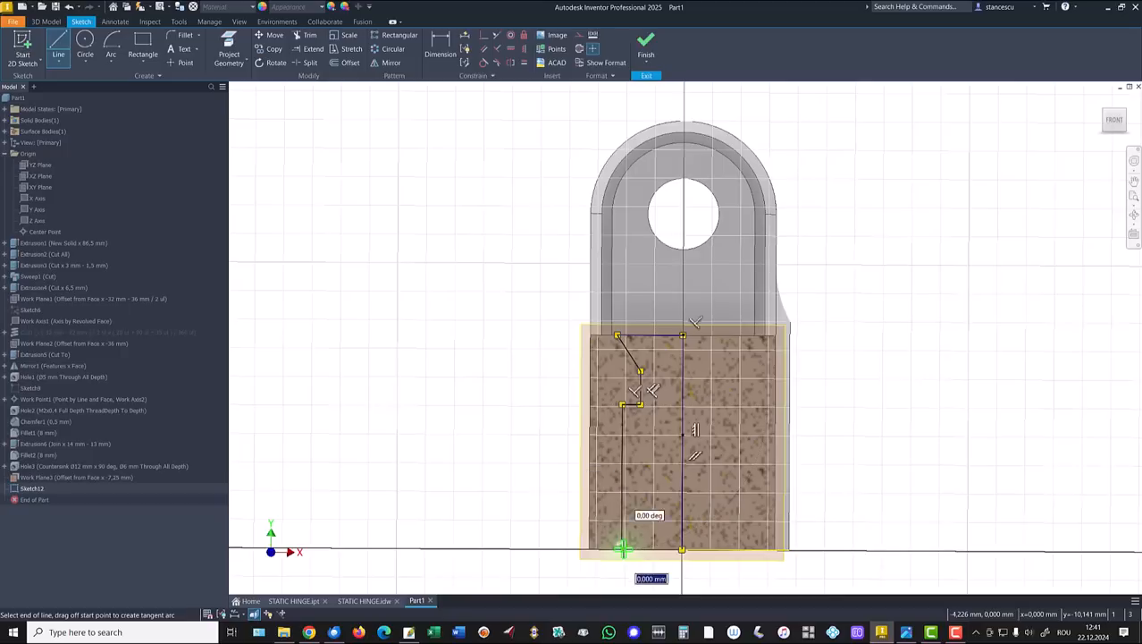
{"action": "left_click", "coordinate": [682, 549]}
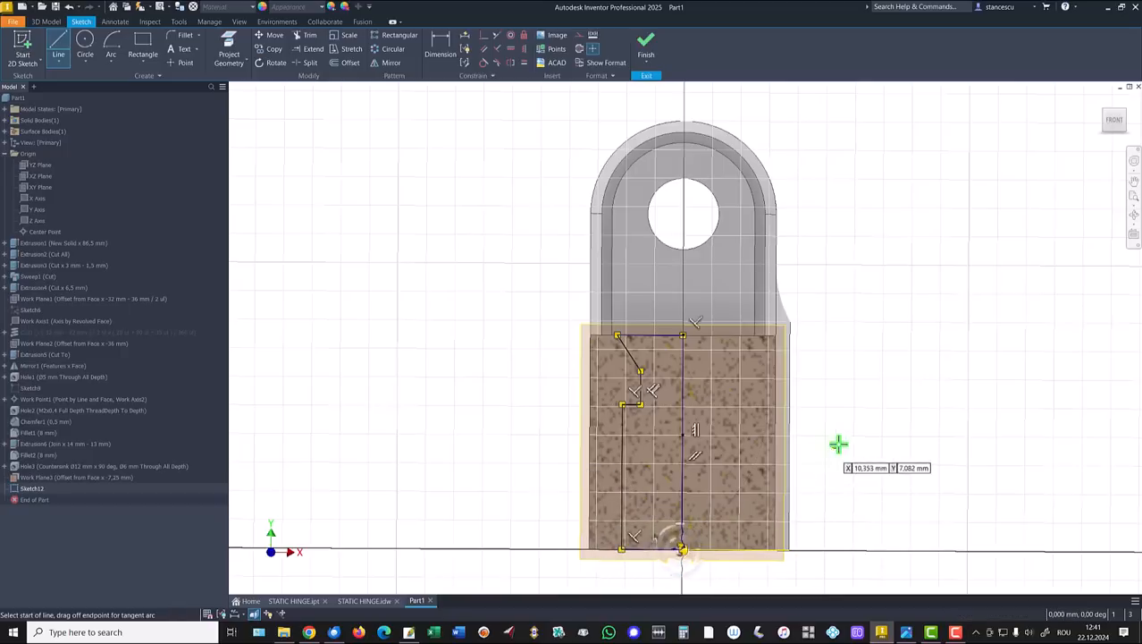
{"action": "key", "text": "Escape"}
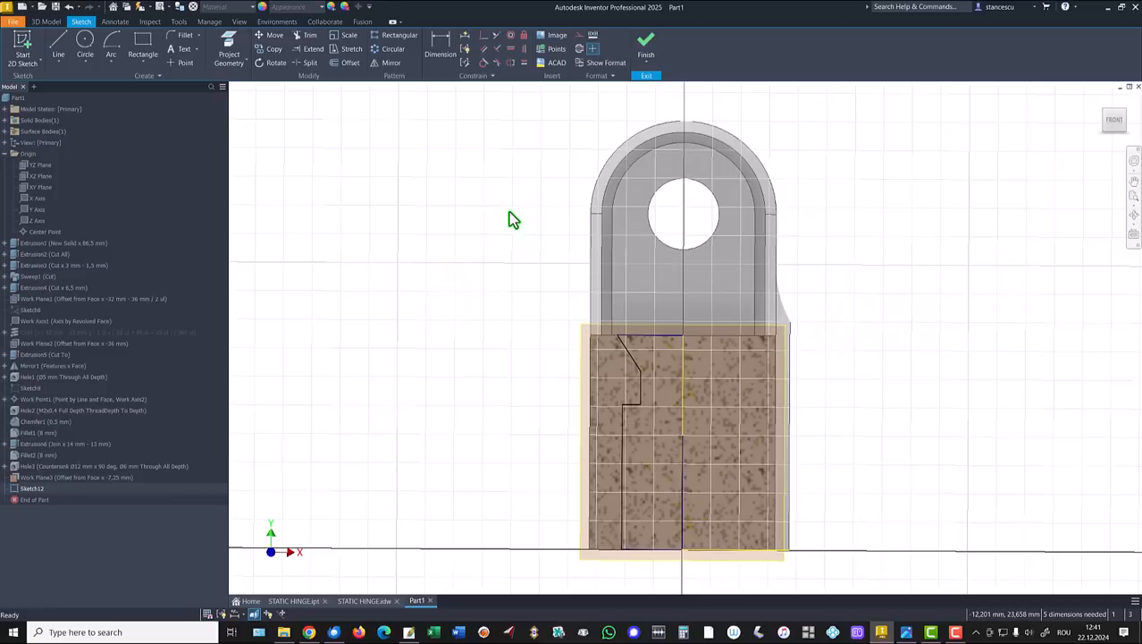
Check the countersink, bore and counterbore dimensions of the stepped end's hole in STATIC HINGE.idw and return to Part1
{"action": "left_click", "coordinate": [362, 601]}
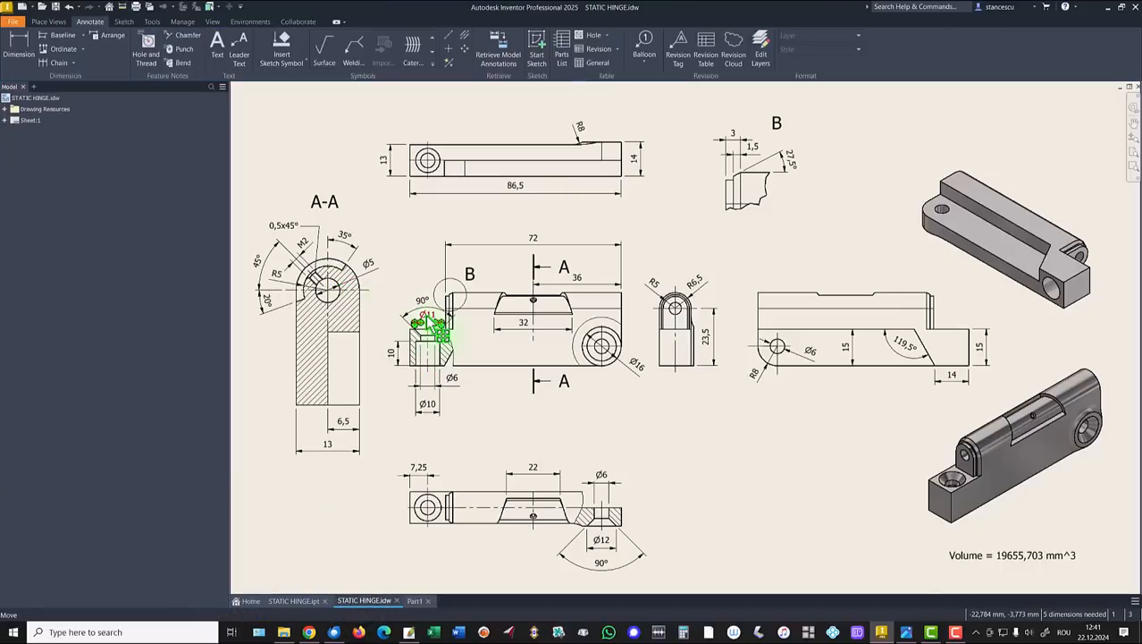
{"action": "scroll", "coordinate": [428, 322], "scroll_direction": "up", "scroll_amount": 5}
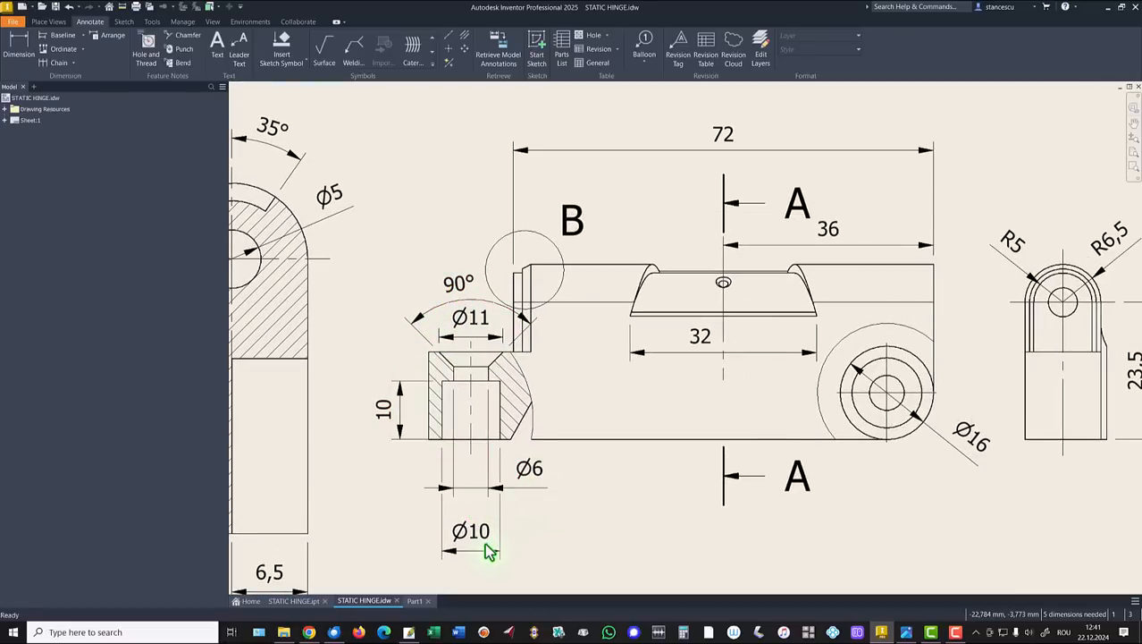
{"action": "key", "text": "Home"}
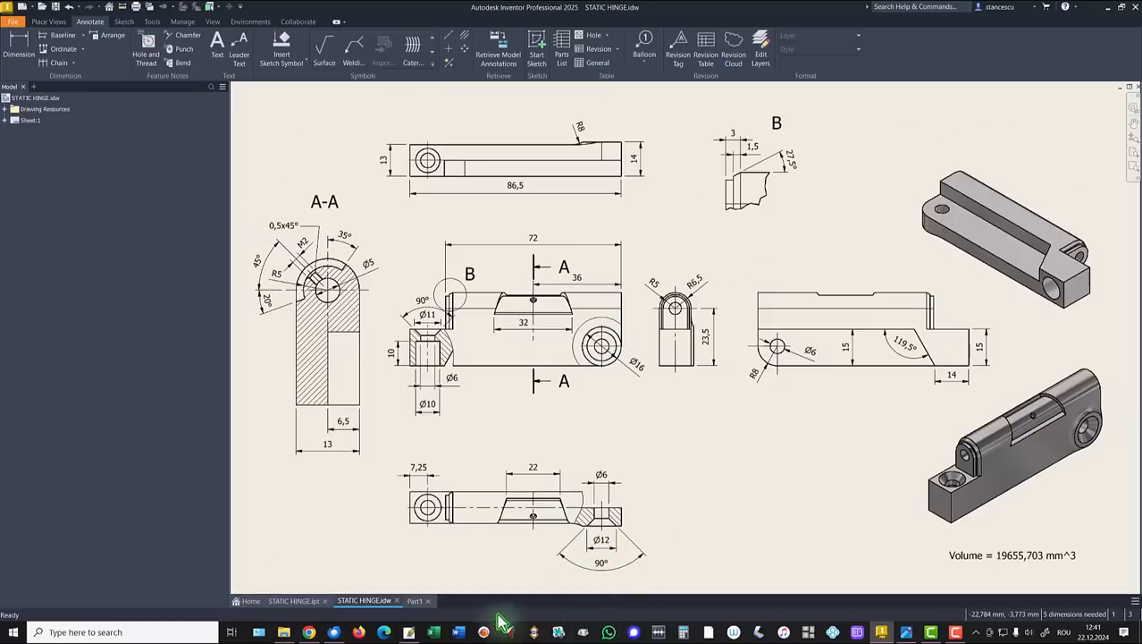
{"action": "left_click", "coordinate": [416, 602]}
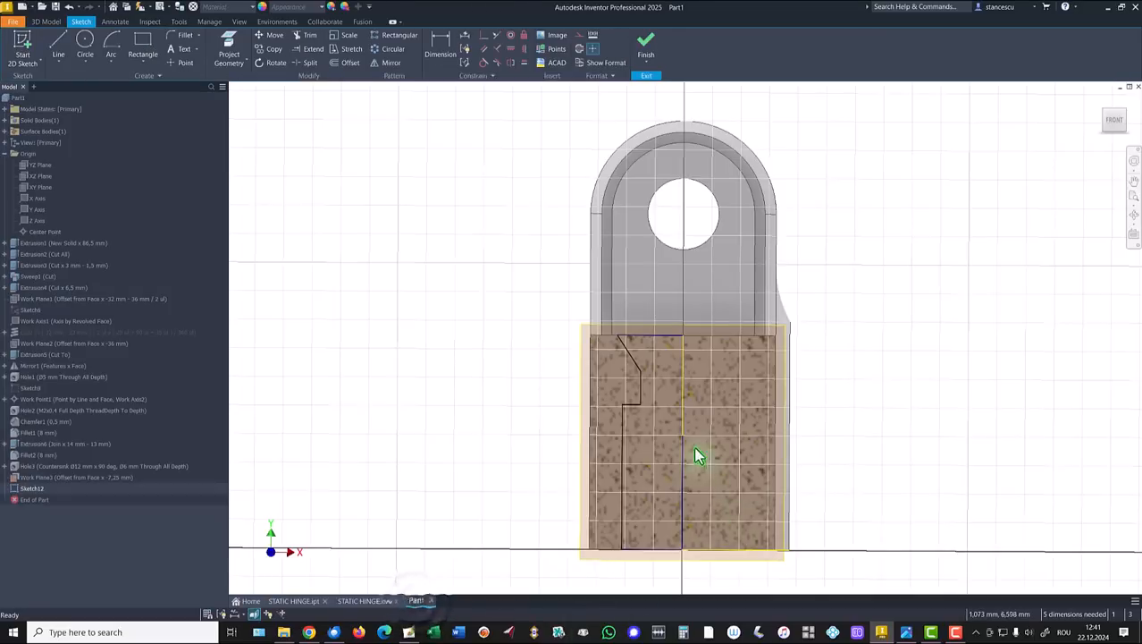
Convert the profile's vertical axis line to a centerline and dimension the countersink's top diameter as 11 mm
{"action": "left_click", "coordinate": [679, 471]}
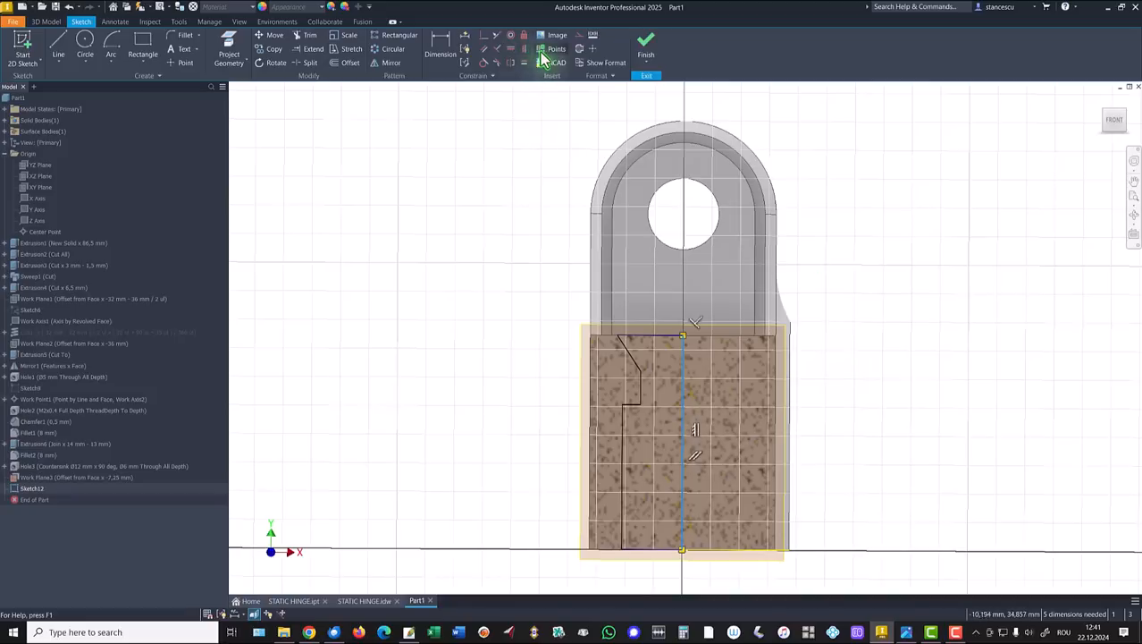
{"action": "left_click", "coordinate": [580, 50]}
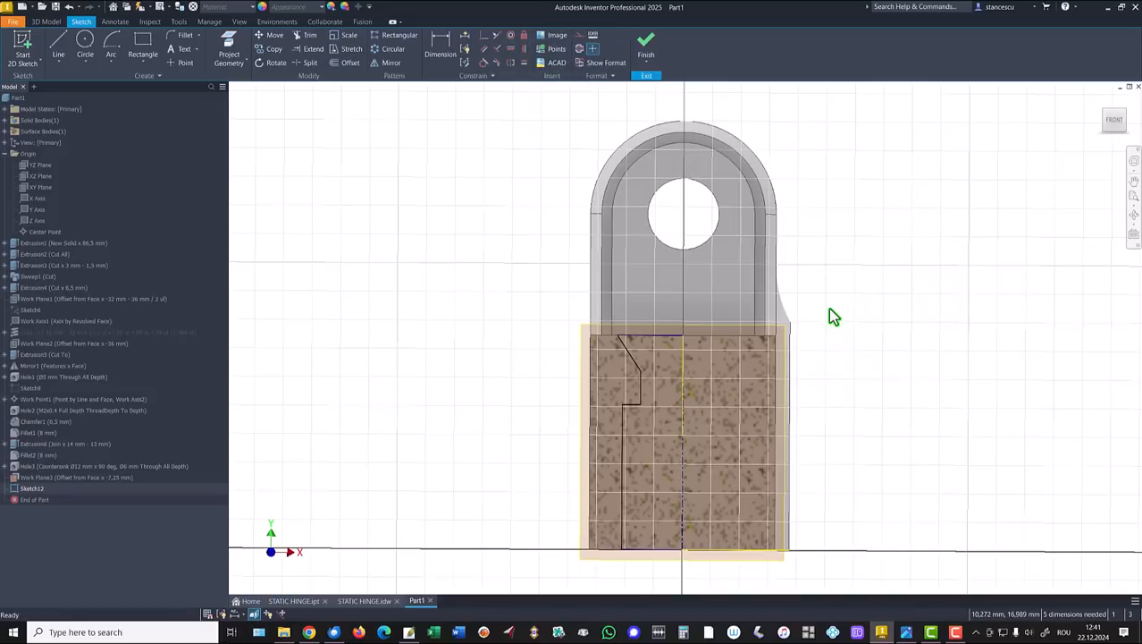
{"action": "left_click", "coordinate": [439, 51]}
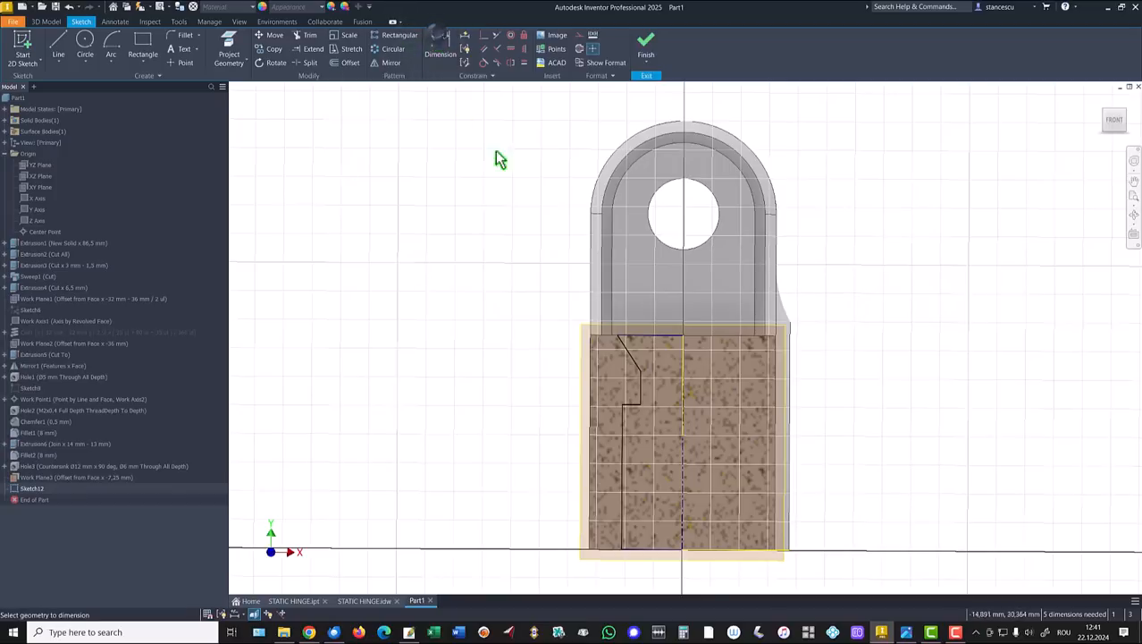
{"action": "left_click", "coordinate": [685, 472]}
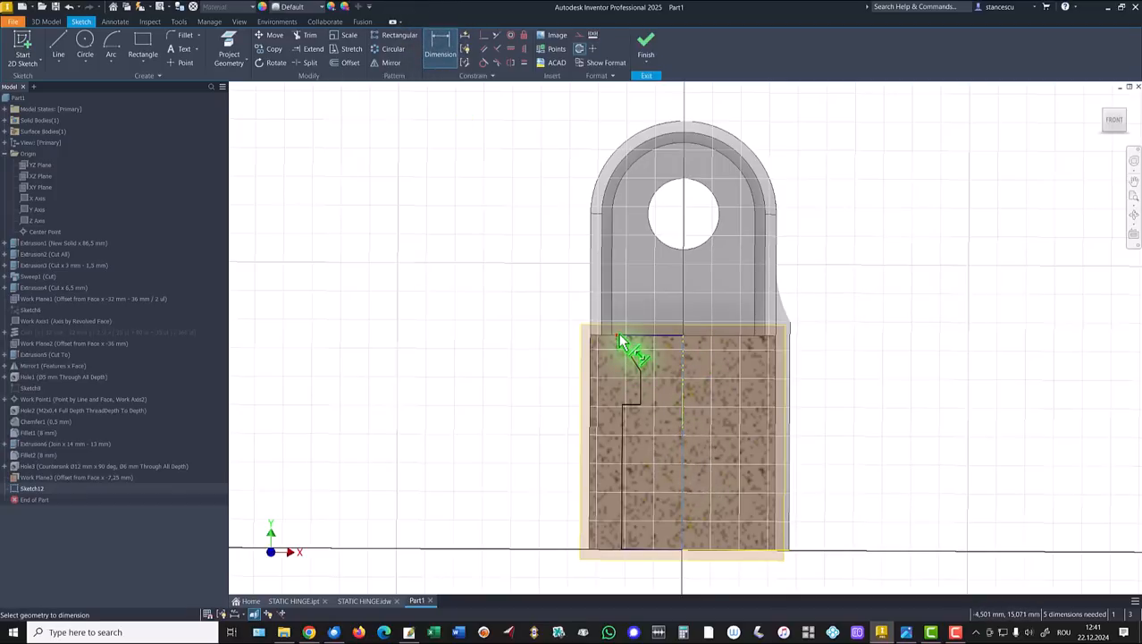
{"action": "left_click", "coordinate": [625, 337]}
{"action": "left_click", "coordinate": [661, 307]}
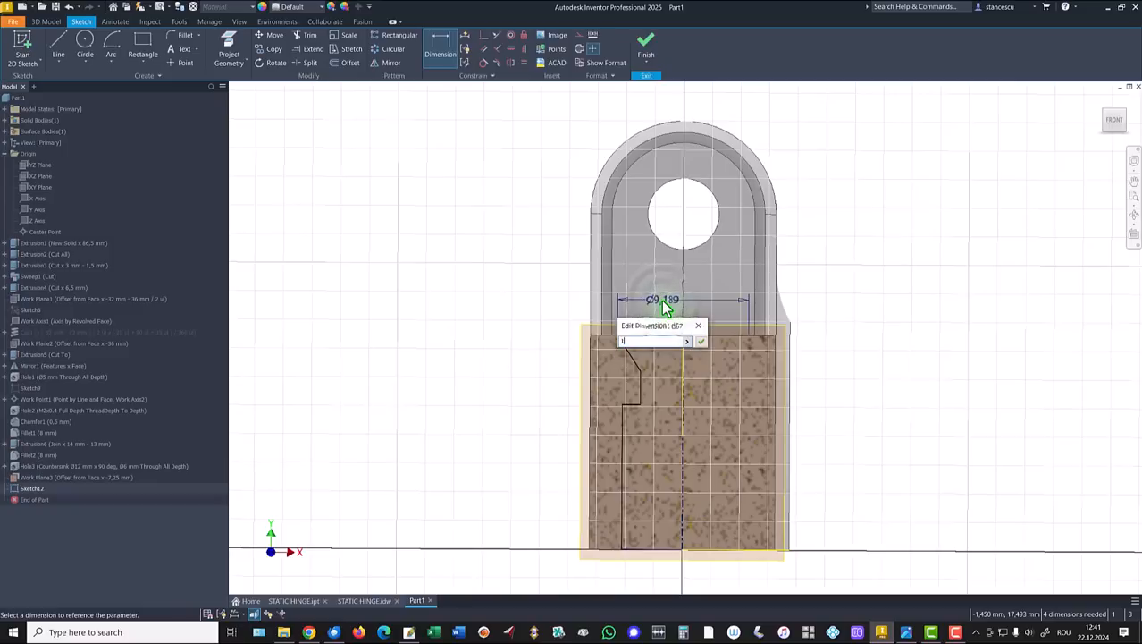
{"action": "key", "text": "Return"}
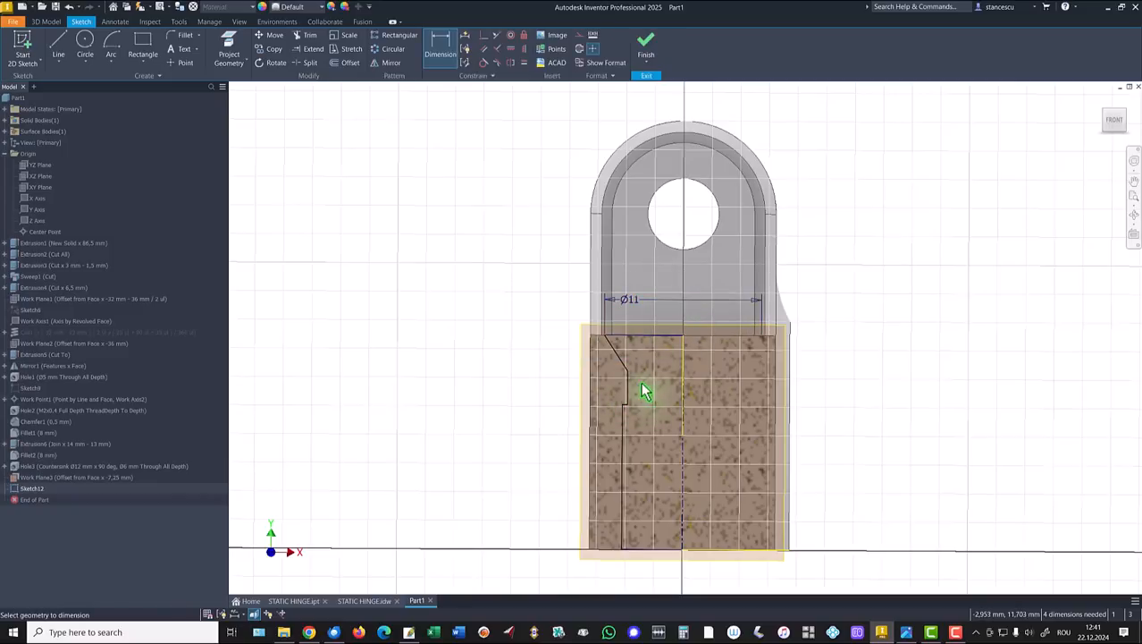
Try a 6 mm linear dimension between the narrow bore line and the axis, then undo the value and delete the dimension
{"action": "left_click", "coordinate": [628, 388]}
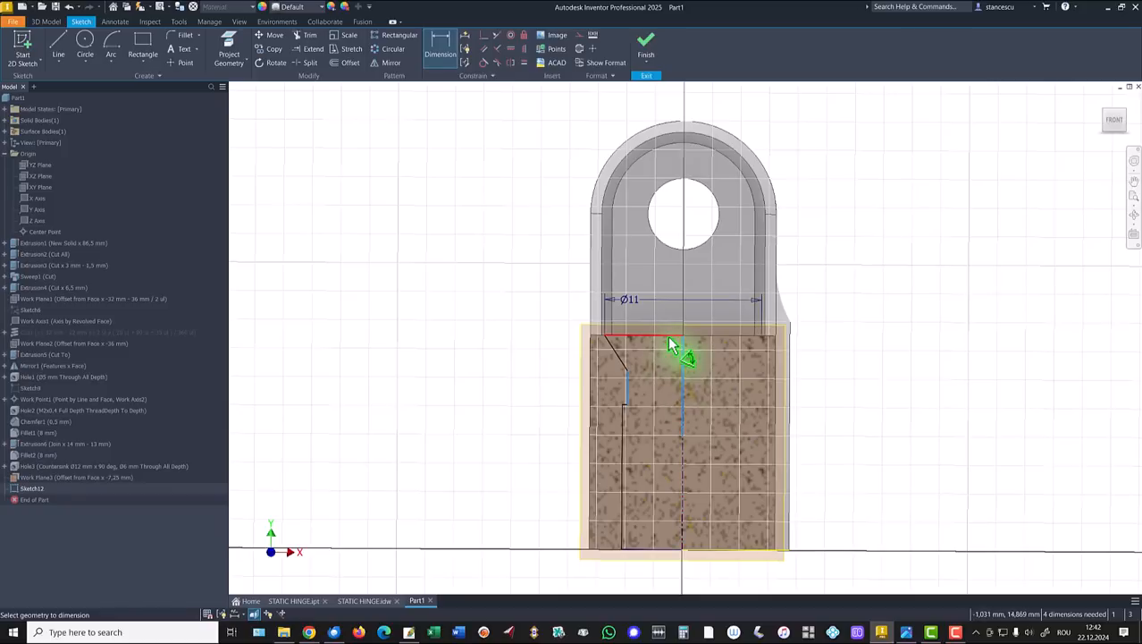
{"action": "key", "text": "Return"}
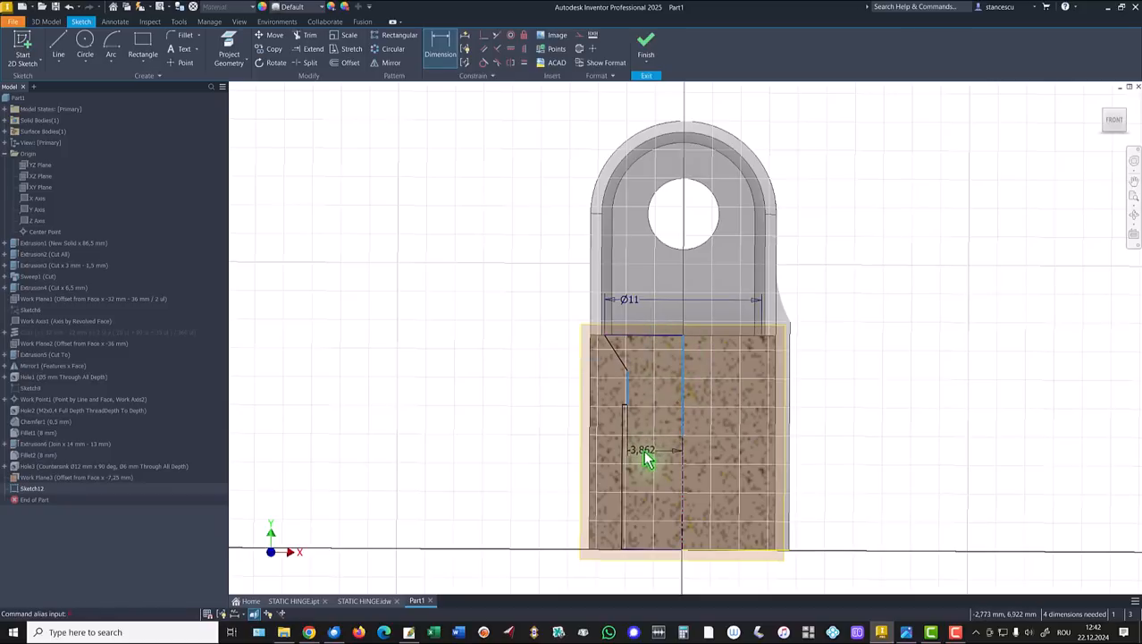
{"action": "left_click", "coordinate": [659, 395]}
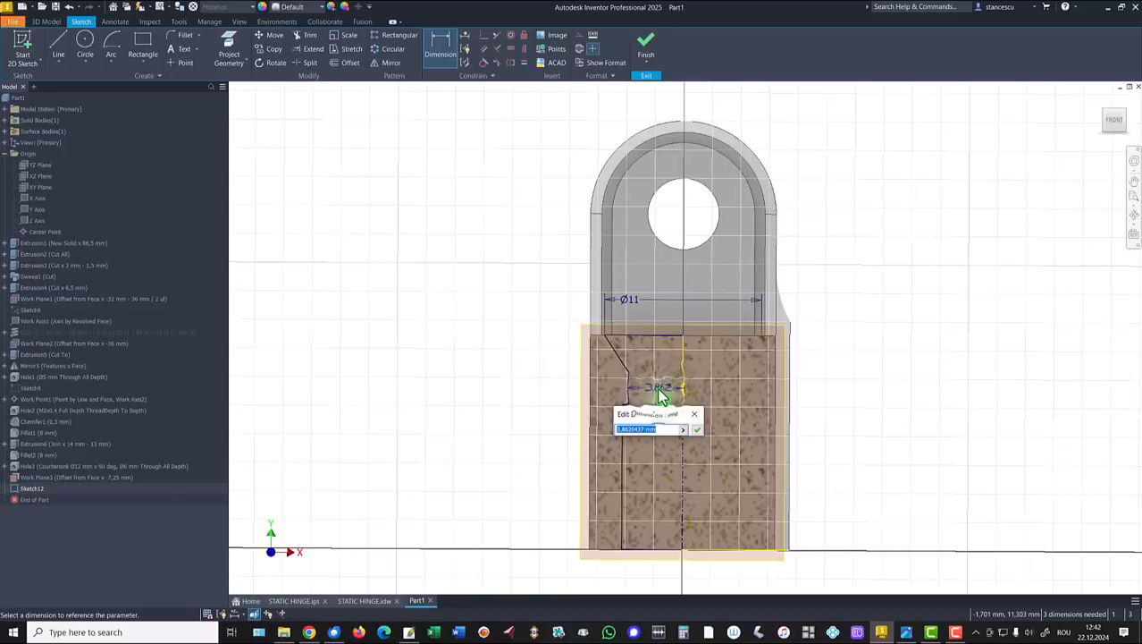
{"action": "key", "text": "Return"}
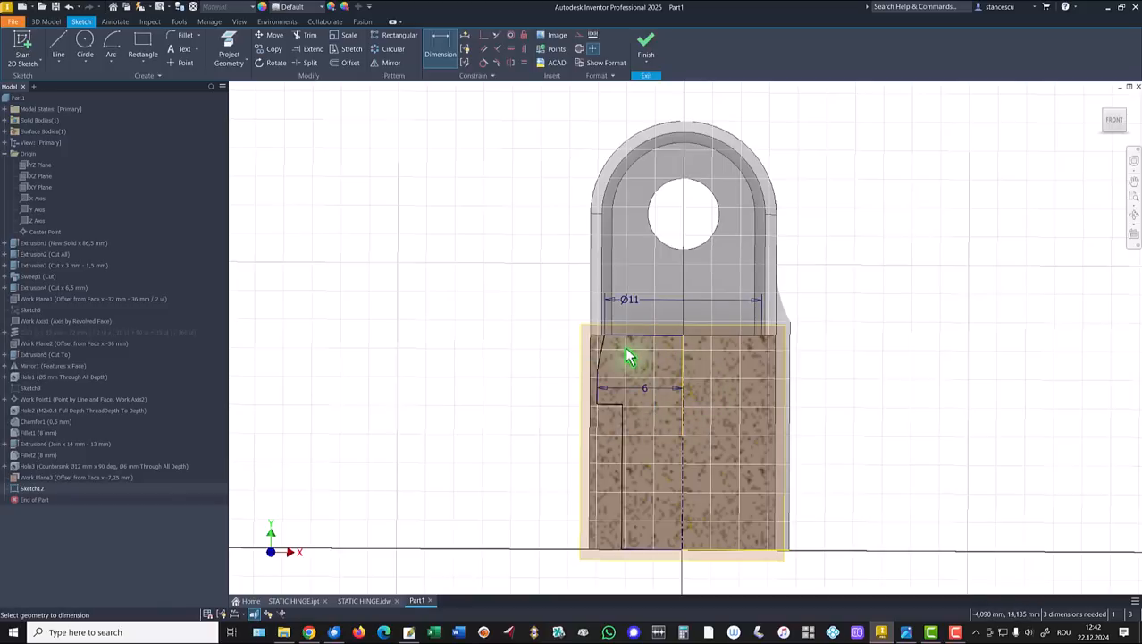
{"action": "key", "text": "ctrl+z"}
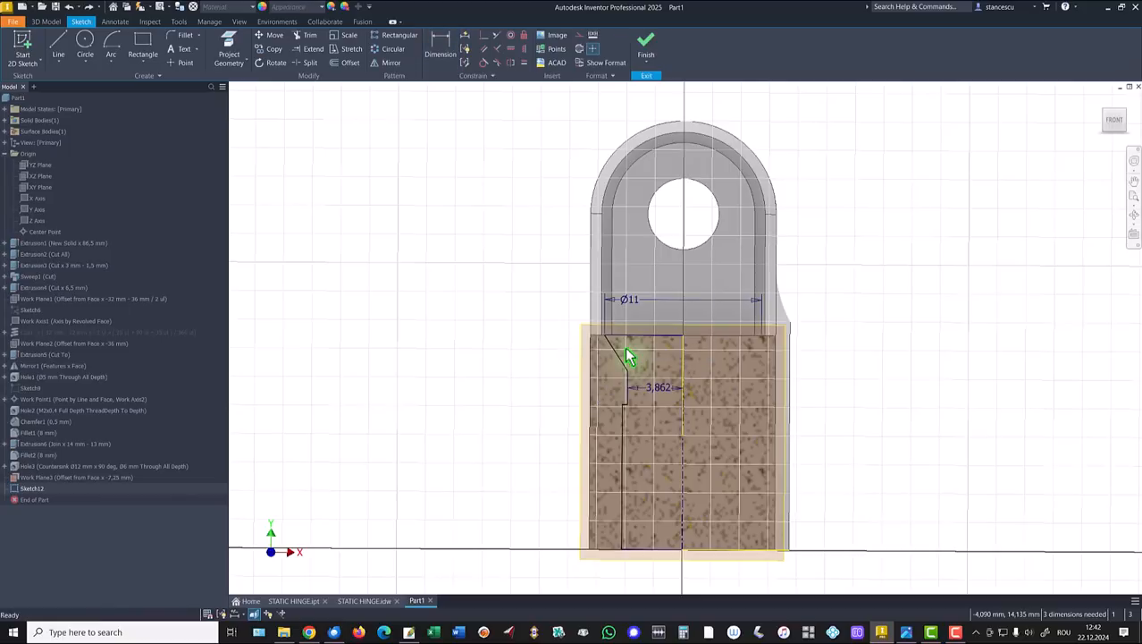
{"action": "left_click", "coordinate": [687, 382]}
{"action": "key", "text": "Delete"}
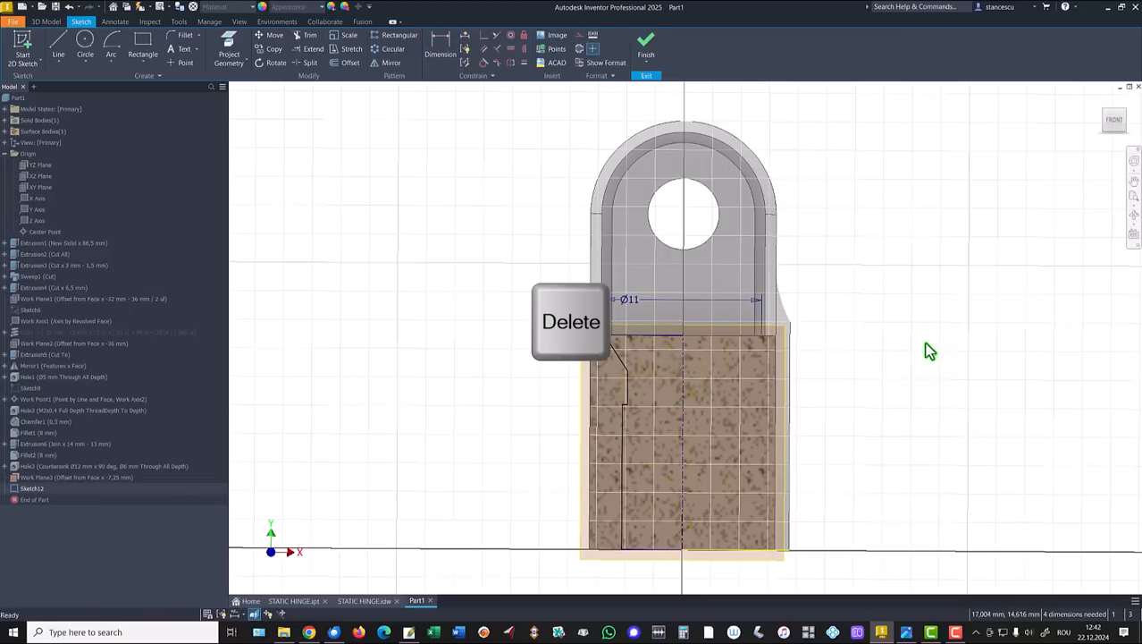
Dimension the narrow bore line about the centerline as a 6 mm diameter
{"action": "left_click", "coordinate": [440, 46]}
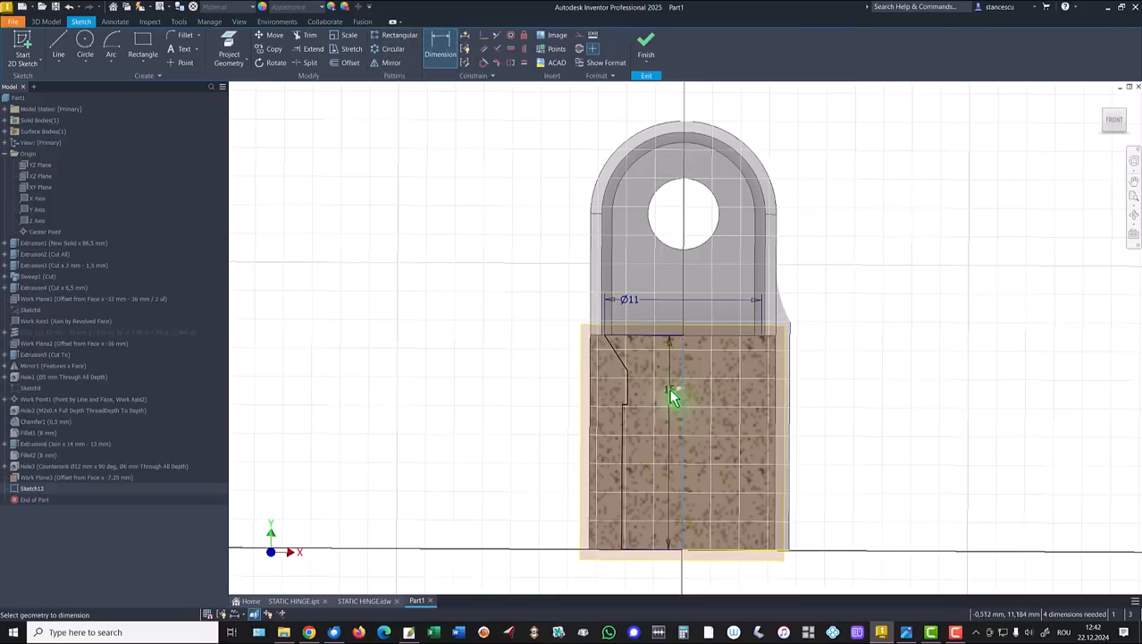
{"action": "left_click", "coordinate": [630, 391]}
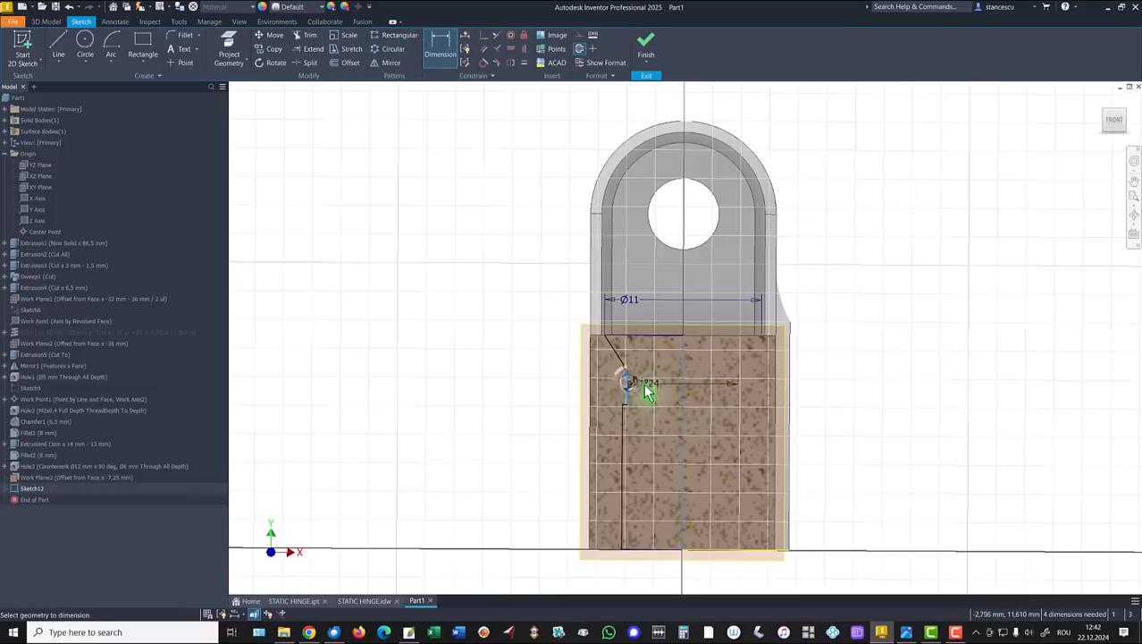
{"action": "left_click", "coordinate": [662, 395]}
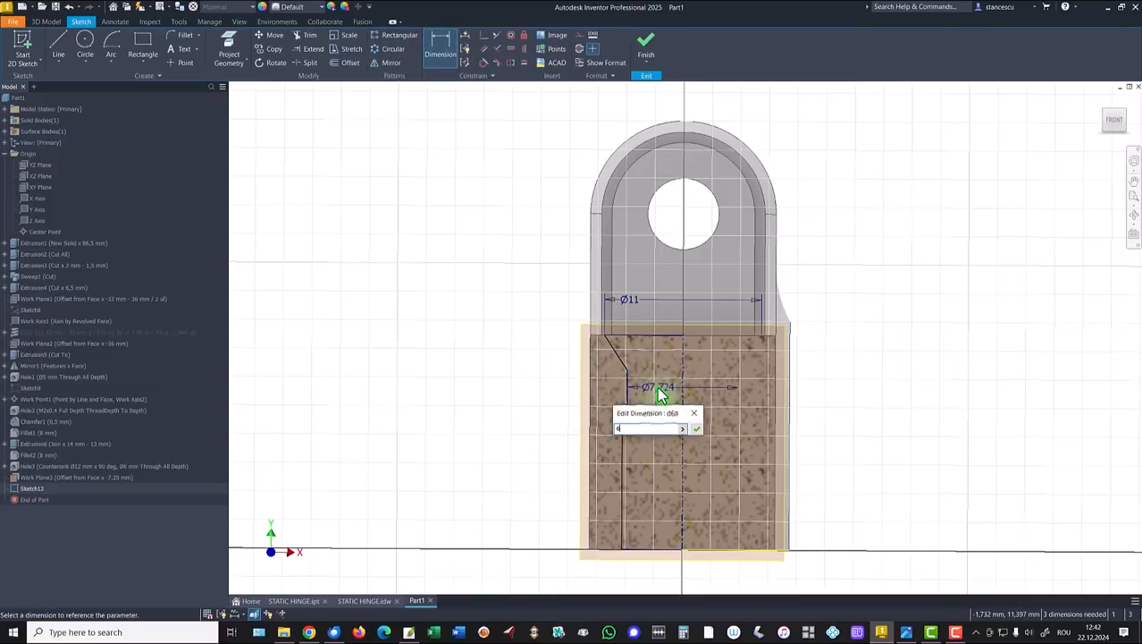
{"action": "key", "text": "Return"}
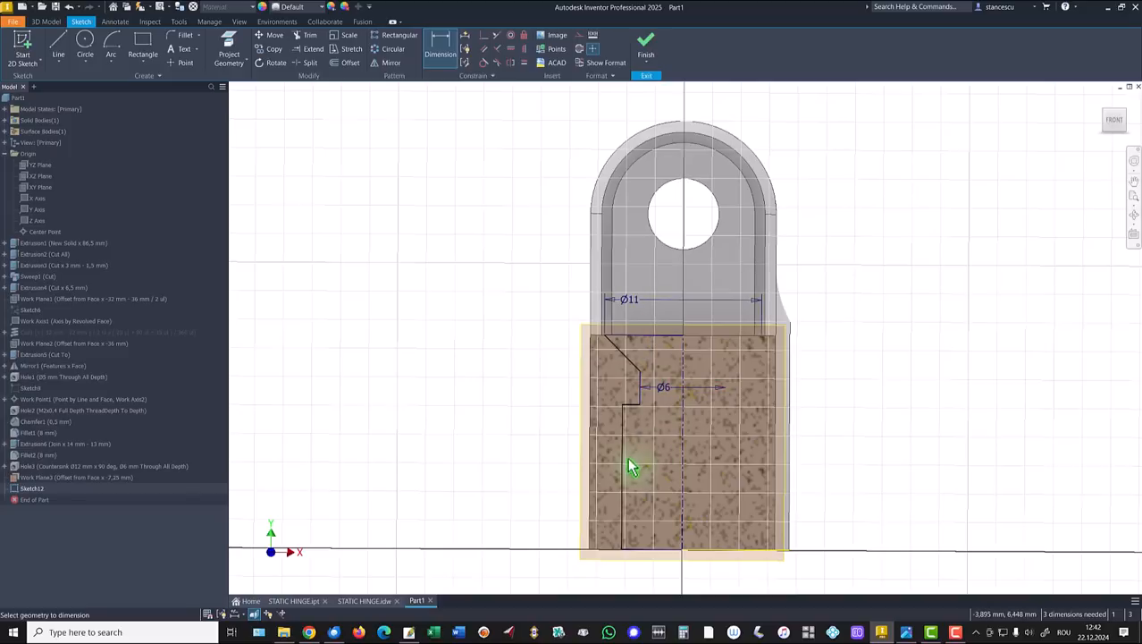
Dimension the profile's lower vertical line about the centerline as a 10 mm counterbore diameter
{"action": "left_click", "coordinate": [626, 472]}
{"action": "left_click", "coordinate": [683, 486]}
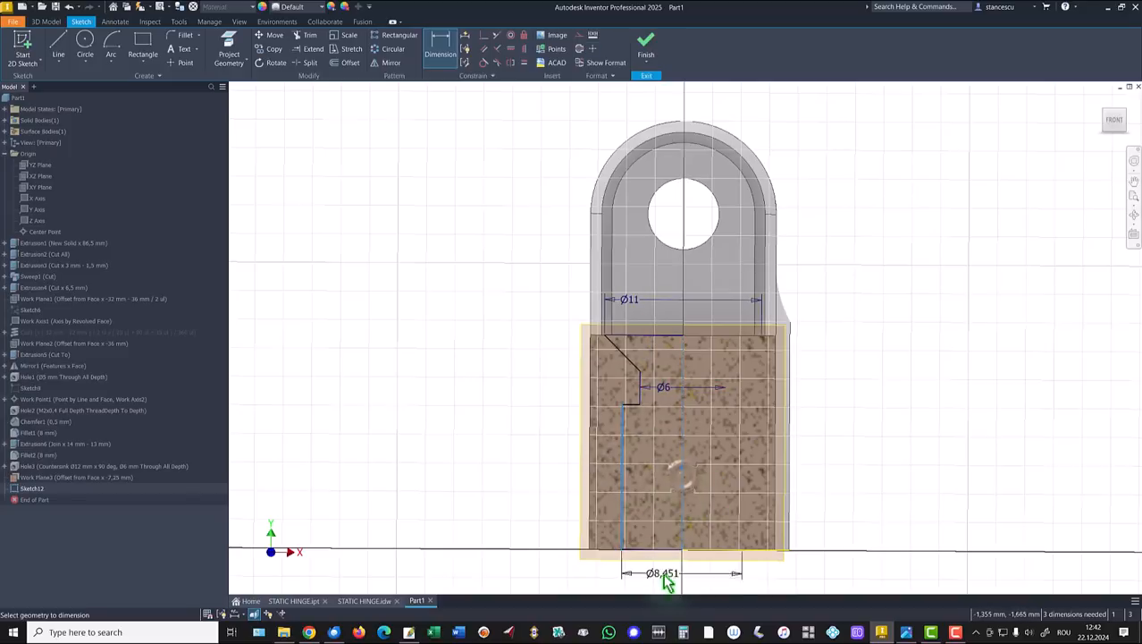
{"action": "left_click", "coordinate": [664, 590]}
{"action": "type", "text": "10"}
{"action": "key", "text": "Return"}
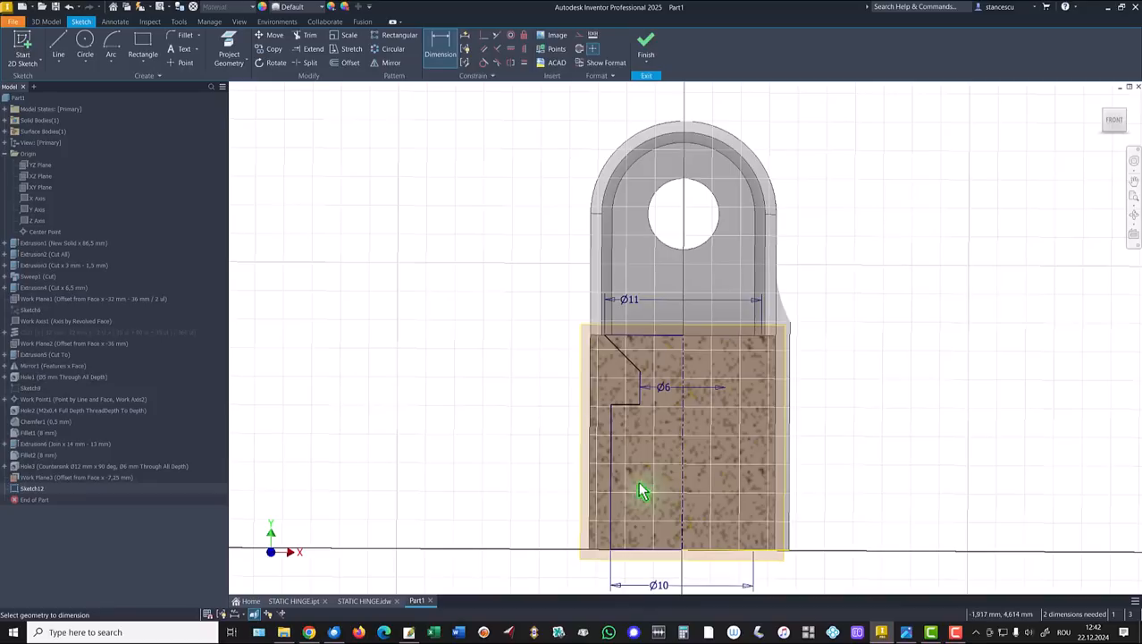
Dimension the counterbore's vertical line to set its depth to 10 mm
{"action": "left_click", "coordinate": [612, 450]}
{"action": "left_click", "coordinate": [505, 460]}
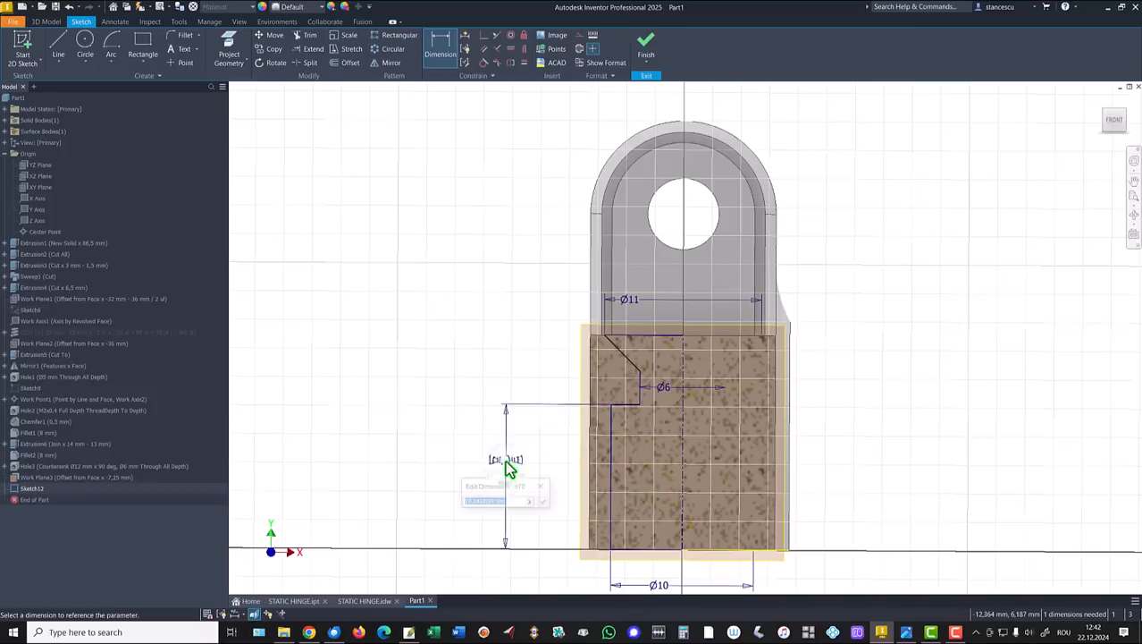
{"action": "type", "text": "10"}
{"action": "key", "text": "Return"}
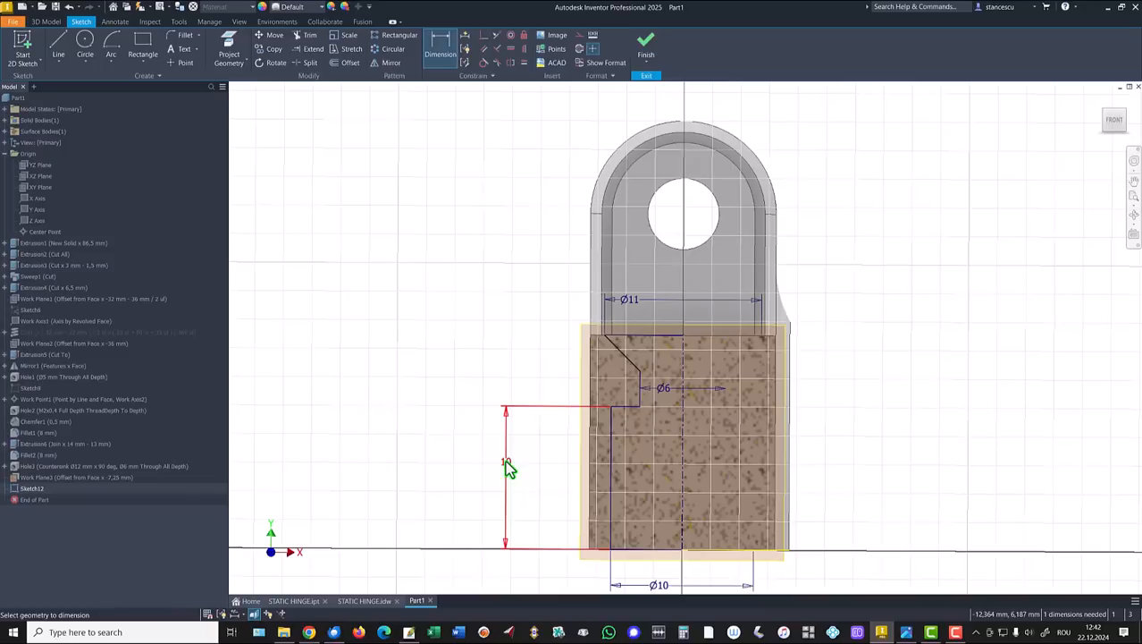
Dimension the angle between the slanted countersink line and the centerline as 90/2 degrees
{"action": "left_click", "coordinate": [617, 347]}
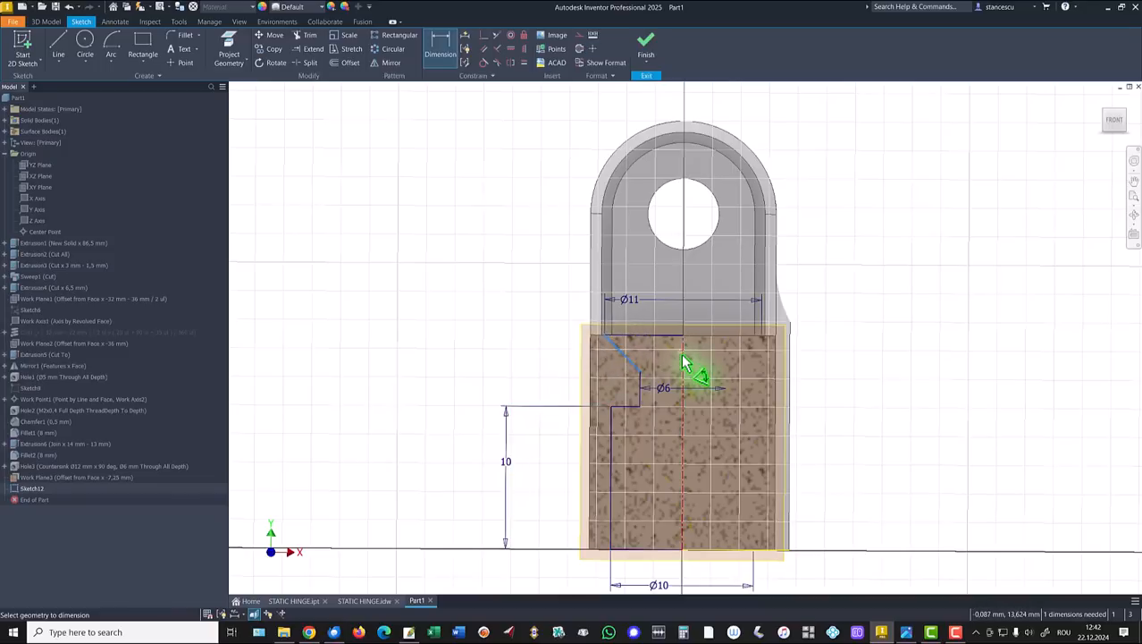
{"action": "left_click", "coordinate": [688, 366]}
{"action": "left_click", "coordinate": [662, 268]}
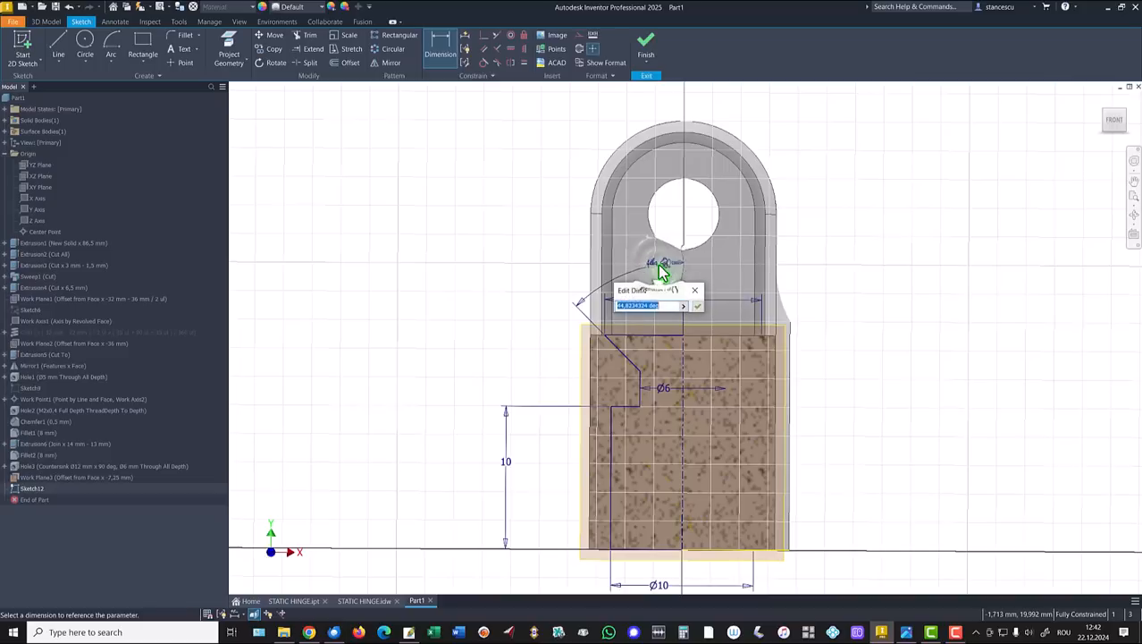
{"action": "type", "text": "9"}
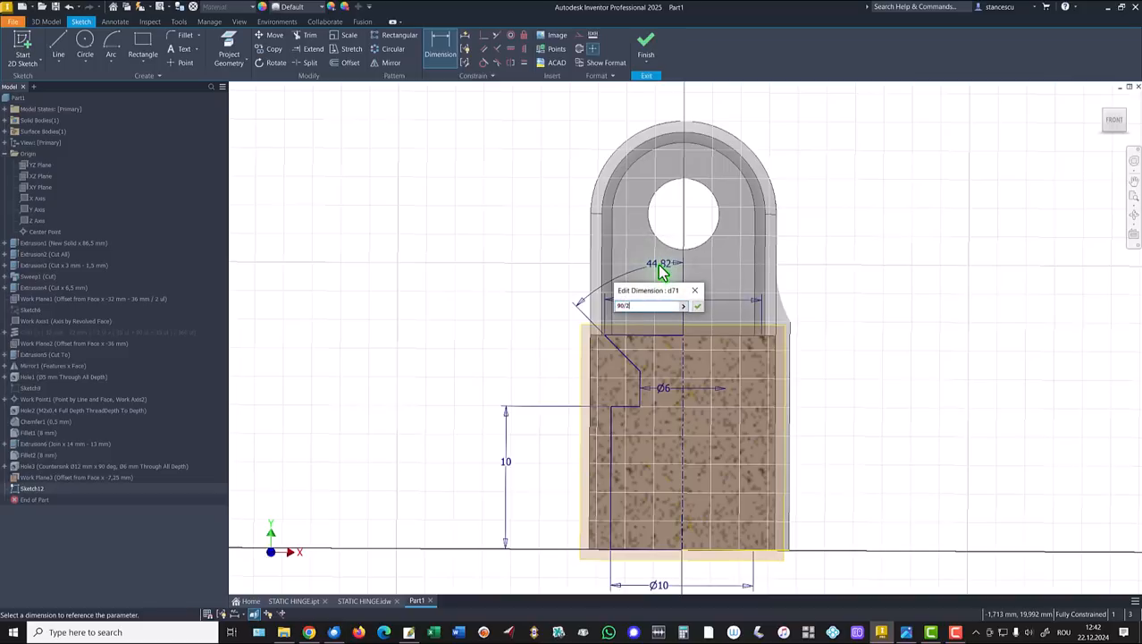
{"action": "type", "text": "0/2"}
{"action": "key", "text": "Return"}
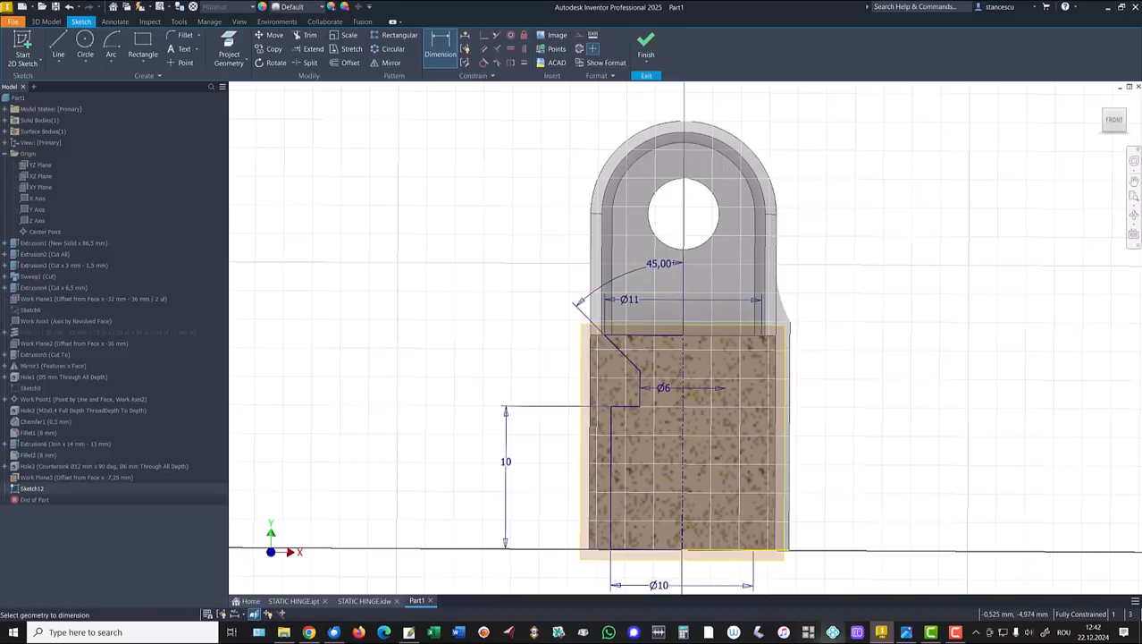
Finish the sketch and revolve the hole profile a full 360 degrees about the centerline as a cut
{"action": "left_click", "coordinate": [645, 44]}
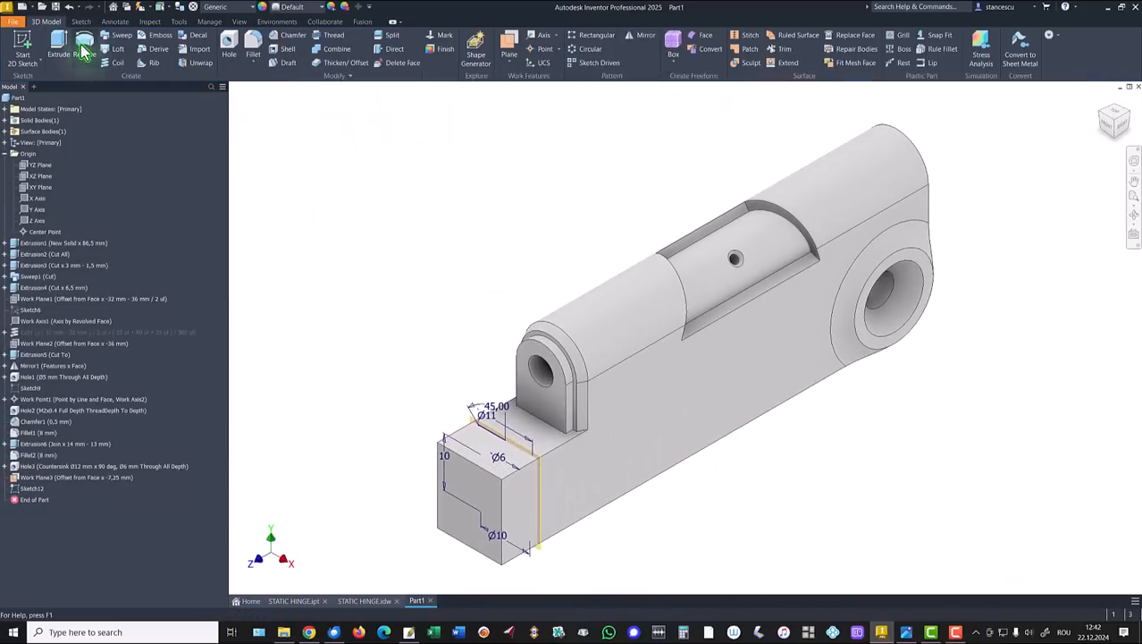
{"action": "left_click", "coordinate": [85, 45]}
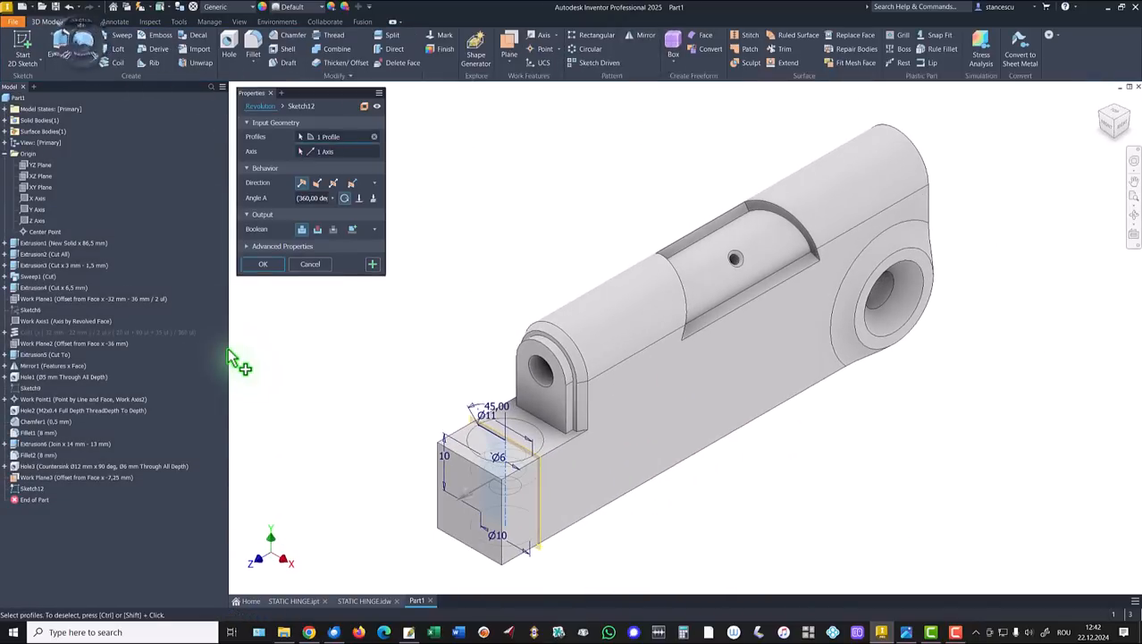
{"action": "left_click", "coordinate": [317, 228]}
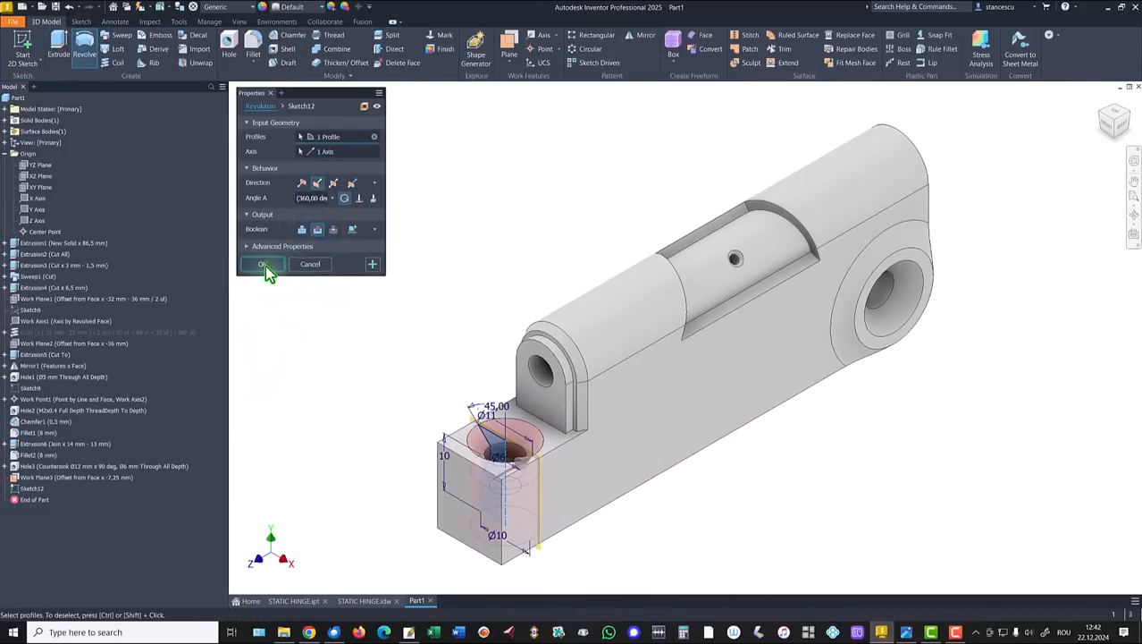
{"action": "left_click", "coordinate": [264, 264]}
Return to the home view and hide the work plane running through the stepped end's hole
{"action": "key", "text": "F6"}
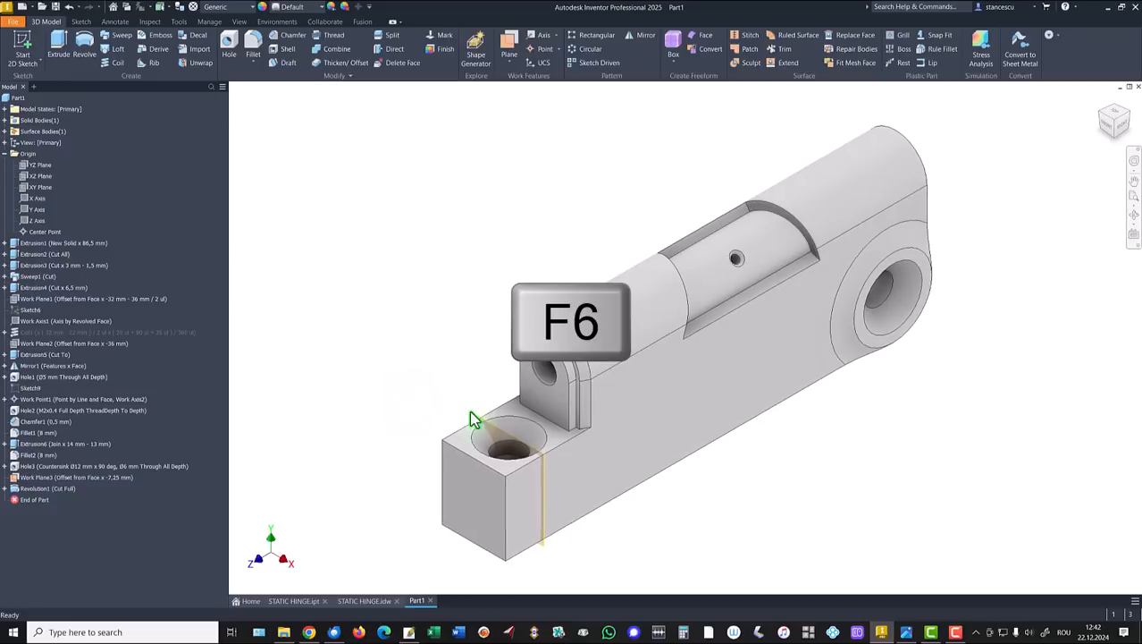
{"action": "right_click", "coordinate": [494, 424]}
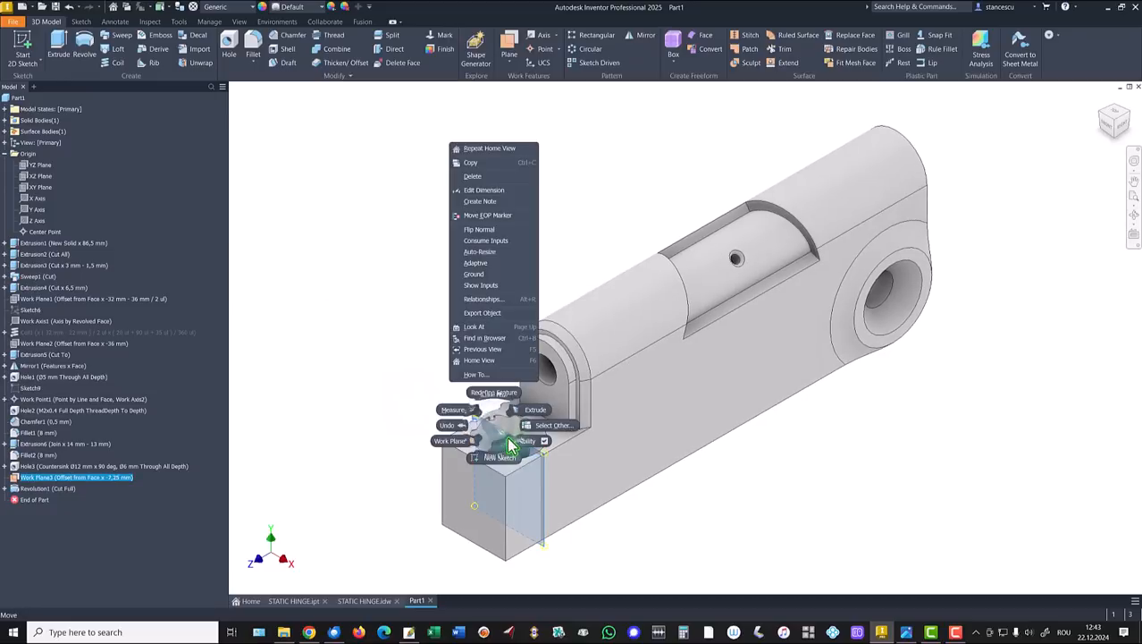
{"action": "left_click", "coordinate": [520, 438]}
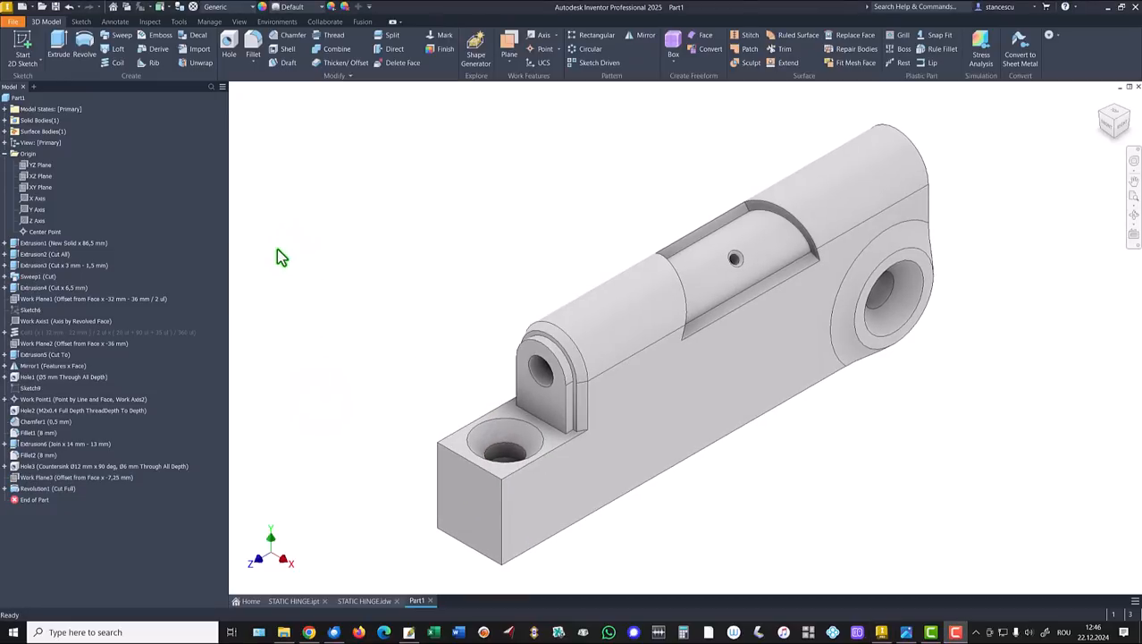
Redefine Work Plane1's offset from the end face as -36 mm - 32 mm / 2
{"action": "double_click", "coordinate": [124, 300]}
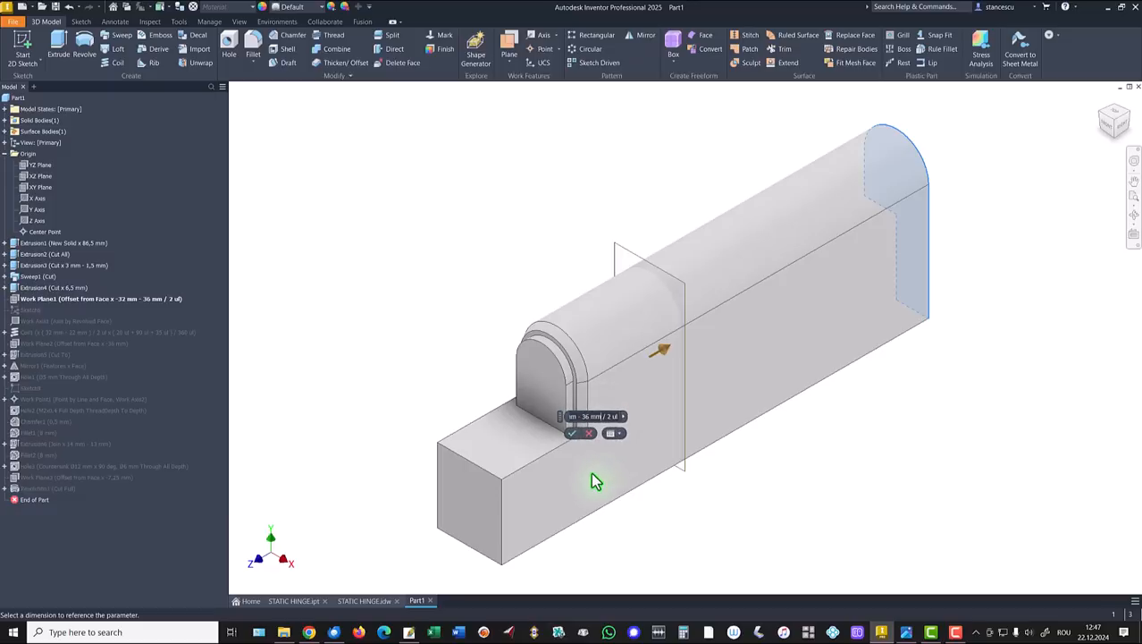
{"action": "key", "text": "shift+Right"}
{"action": "key", "text": "Home"}
{"action": "key", "text": "Right"}
{"action": "key", "text": "shift+Right"}
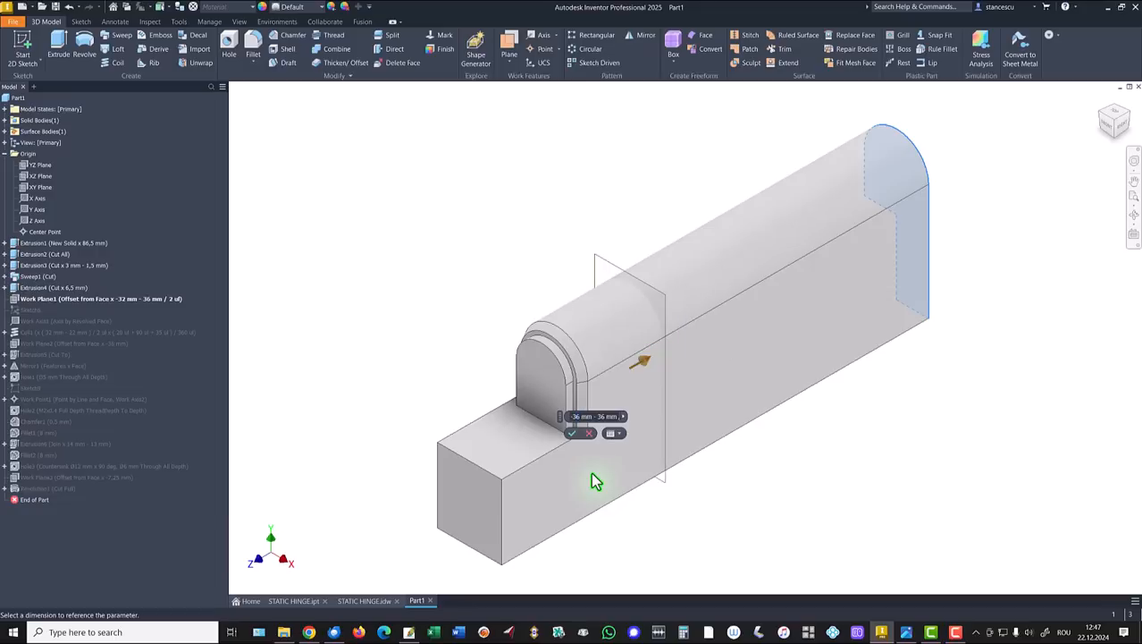
{"action": "key", "text": "Right"}
{"action": "key", "text": "Delete"}
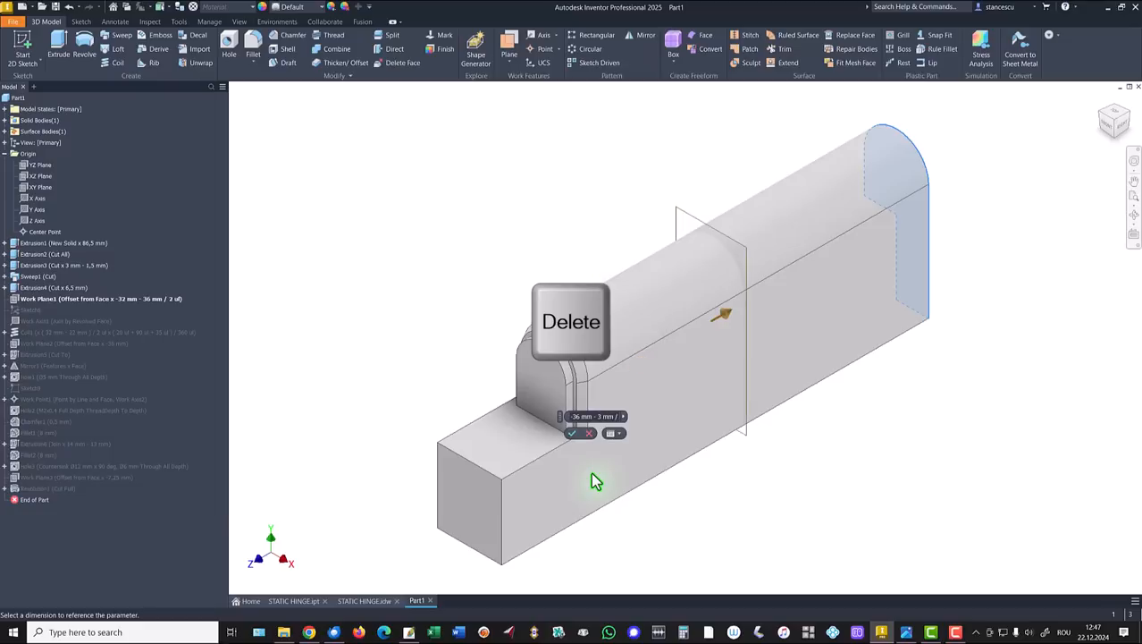
{"action": "type", "text": "2"}
{"action": "key", "text": "Return"}
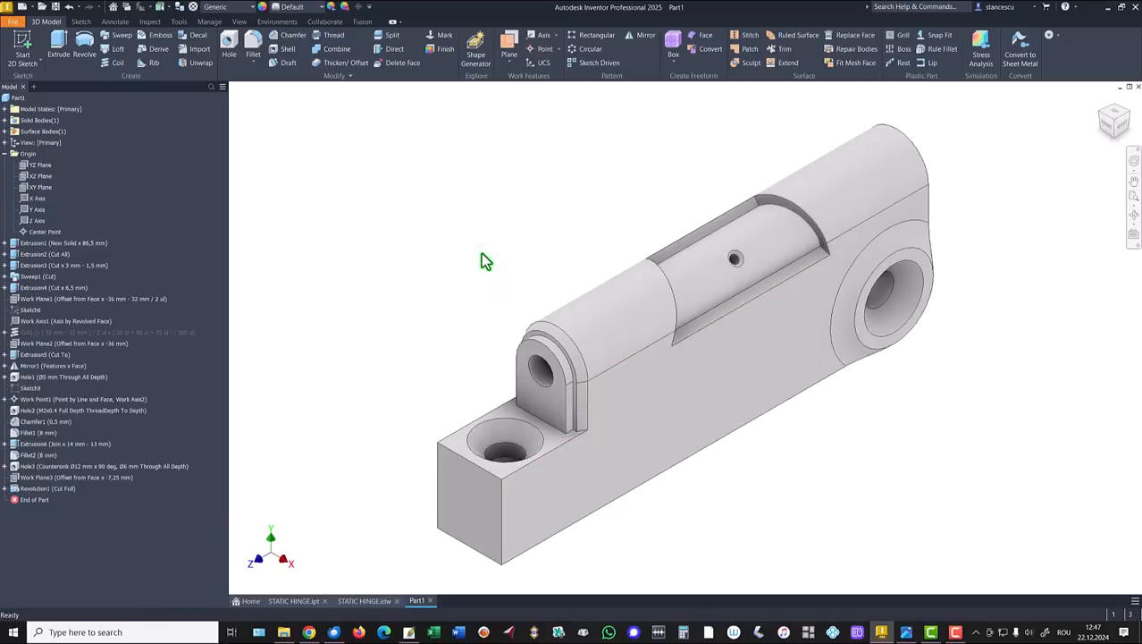
Check the recess length in STATIC HINGE.idw, then return to Part1 and measure the recess's two long edges
{"action": "left_click", "coordinate": [364, 601]}
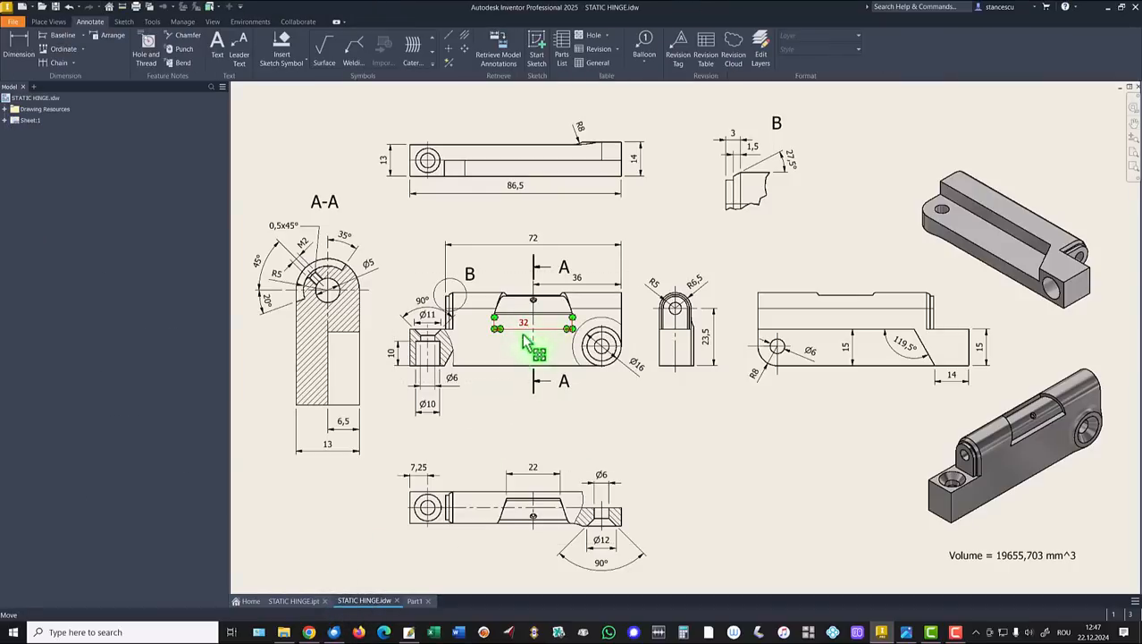
{"action": "left_click", "coordinate": [416, 601]}
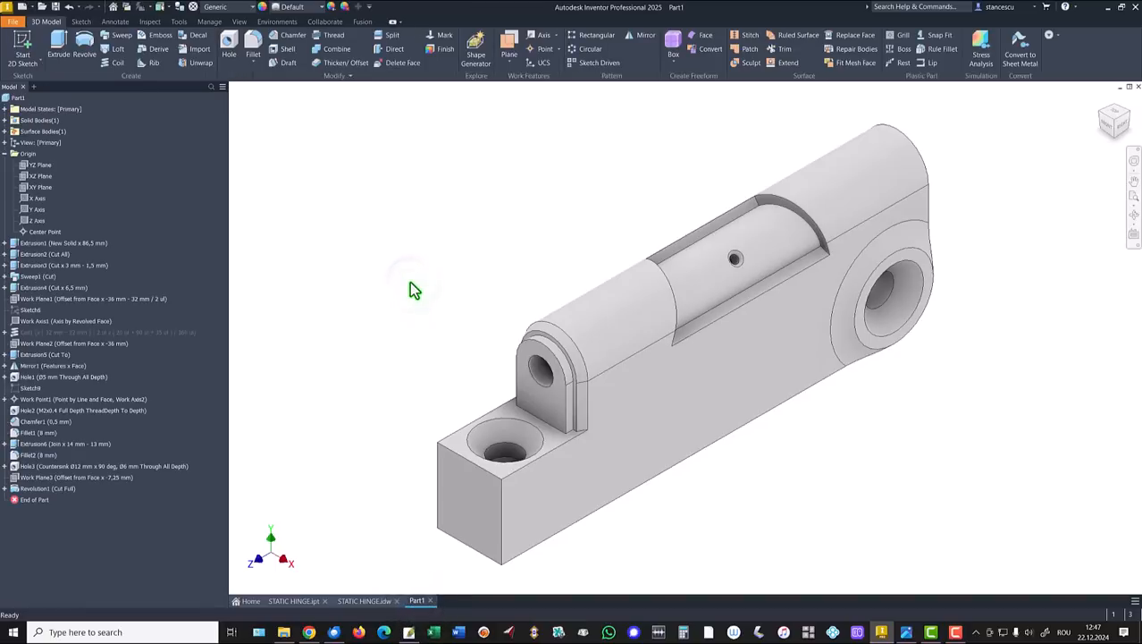
{"action": "key", "text": "m"}
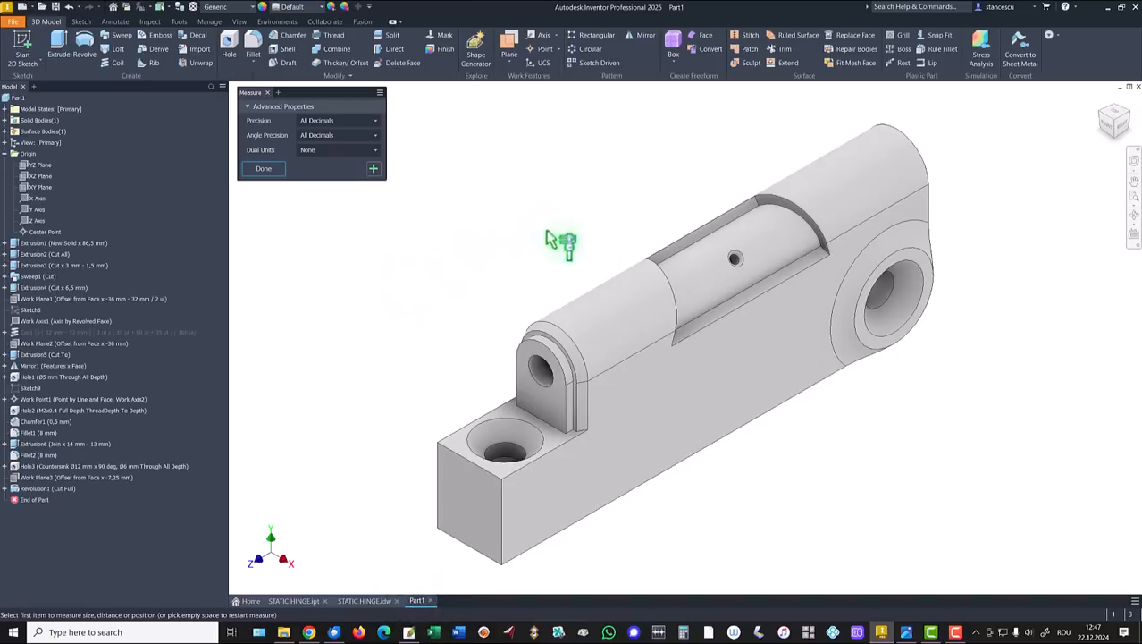
{"action": "left_click", "coordinate": [736, 320]}
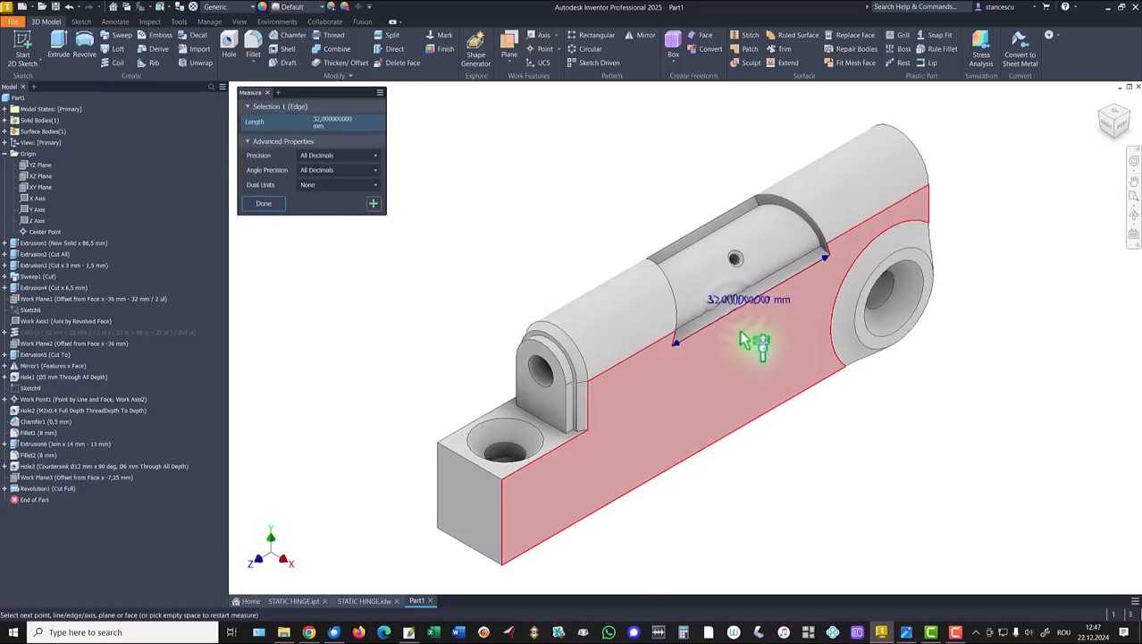
{"action": "left_click", "coordinate": [667, 178]}
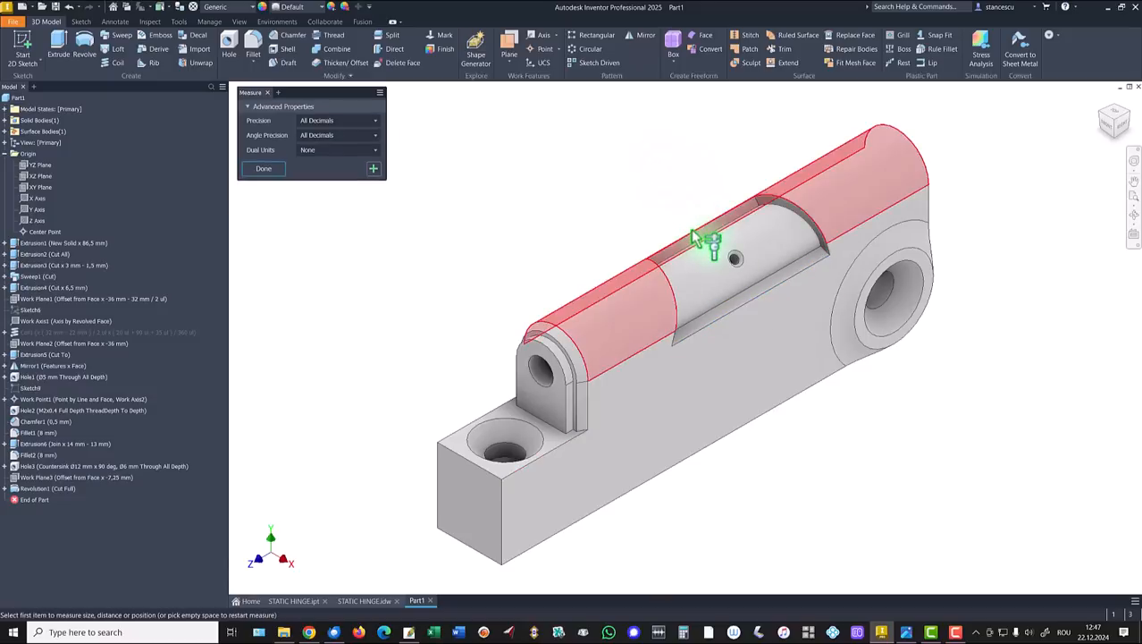
{"action": "left_click", "coordinate": [694, 232]}
{"action": "left_click", "coordinate": [651, 183]}
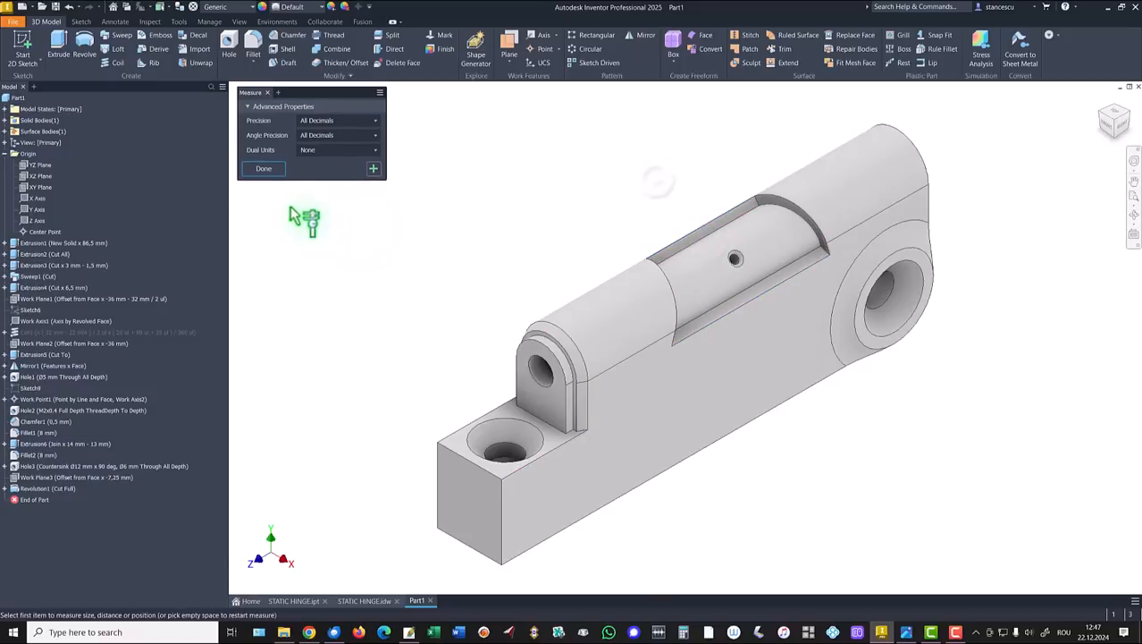
{"action": "left_click", "coordinate": [267, 174]}
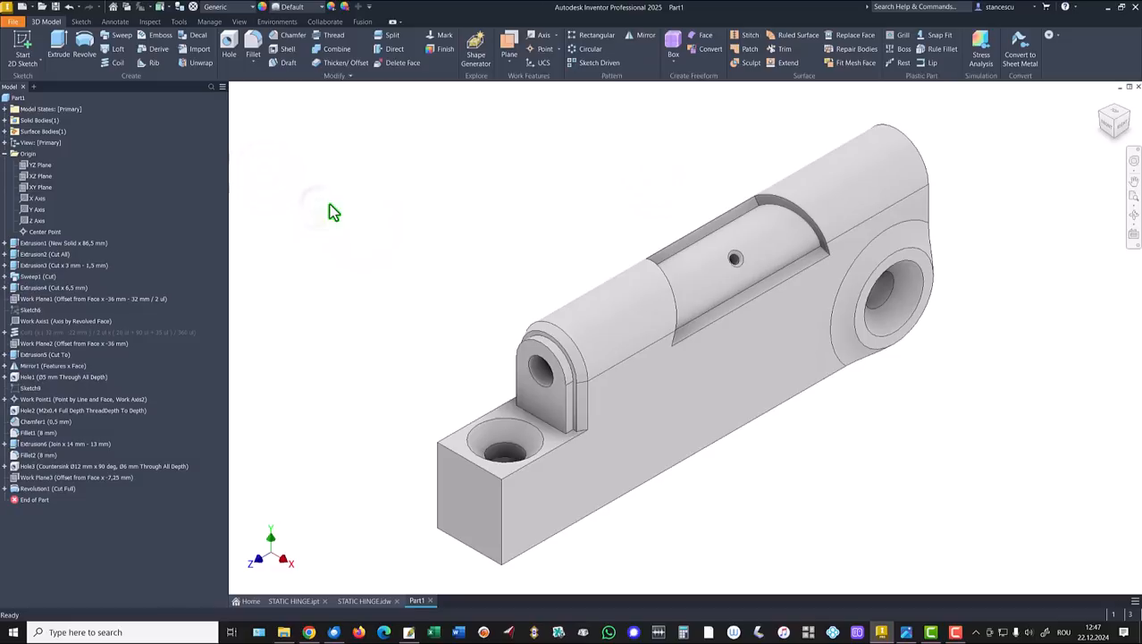
Collapse the Origin folder, update Part1's physical properties in iProperties and copy the calculated volume
{"action": "left_click", "coordinate": [4, 153]}
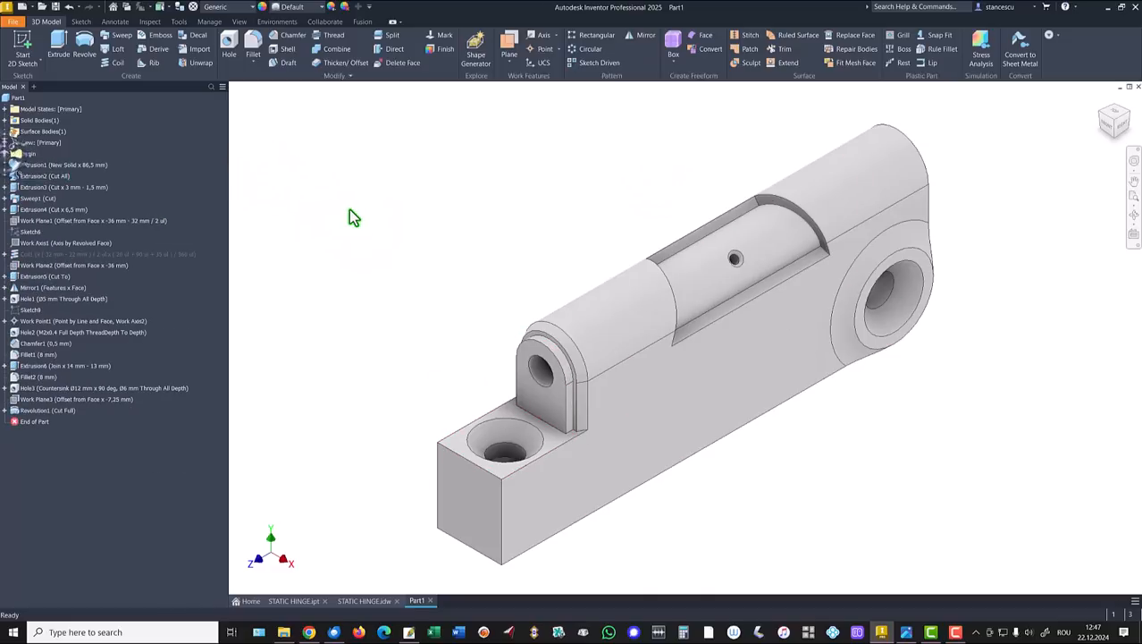
{"action": "left_click", "coordinate": [7, 104]}
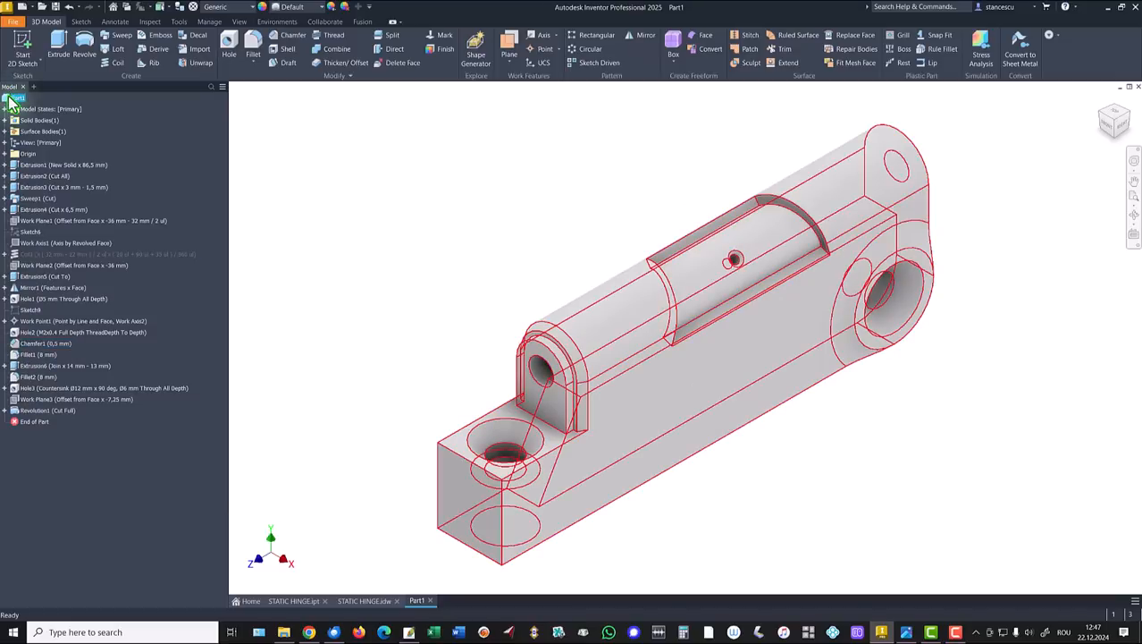
{"action": "right_click", "coordinate": [11, 104]}
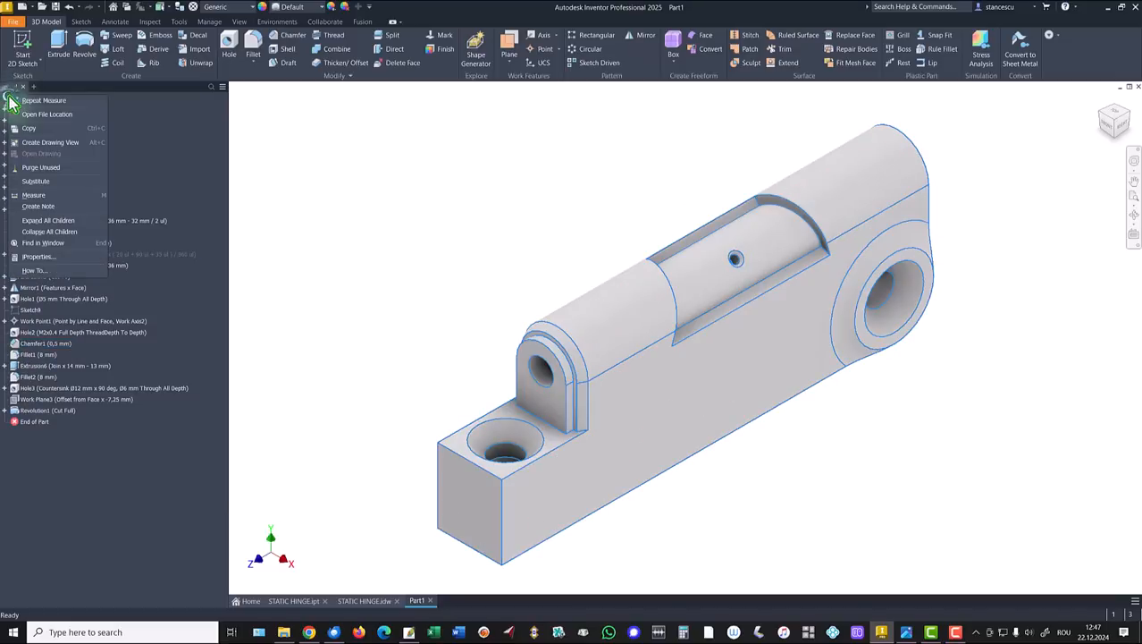
{"action": "left_click", "coordinate": [33, 260]}
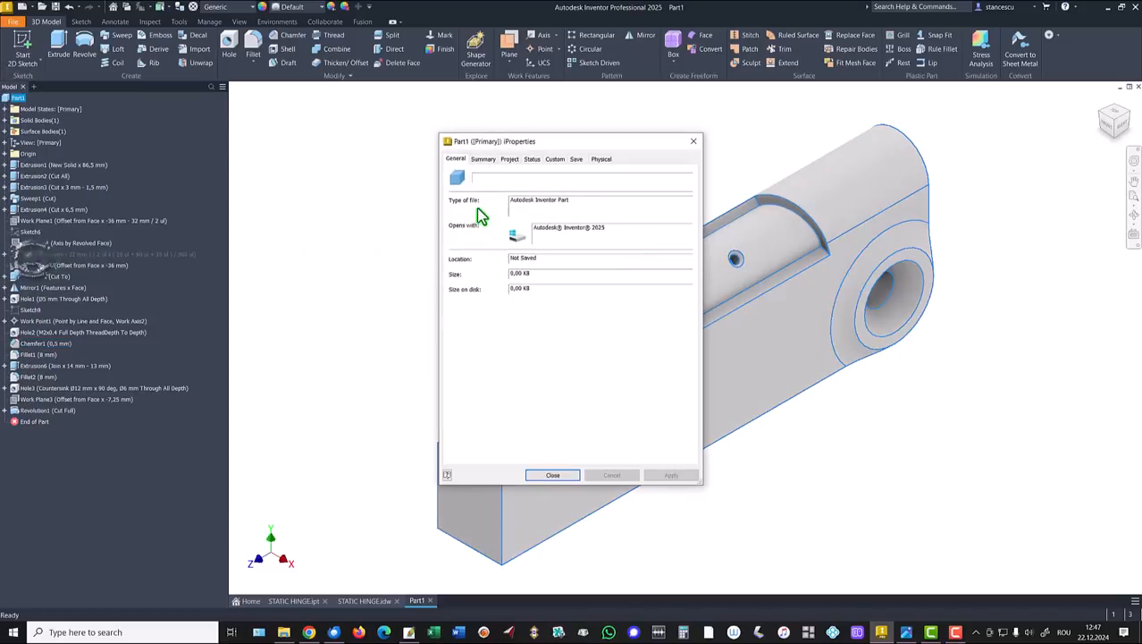
{"action": "left_click", "coordinate": [607, 159]}
{"action": "left_click", "coordinate": [659, 185]}
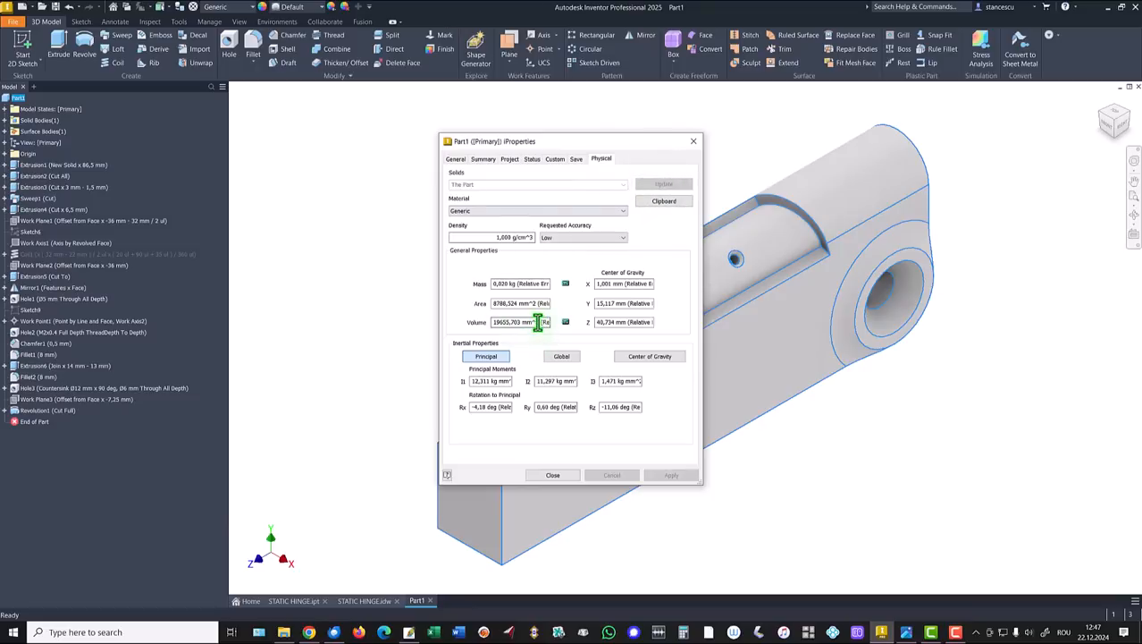
{"action": "left_click_drag", "start_coordinate": [539, 324], "coordinate": [309, 343]}
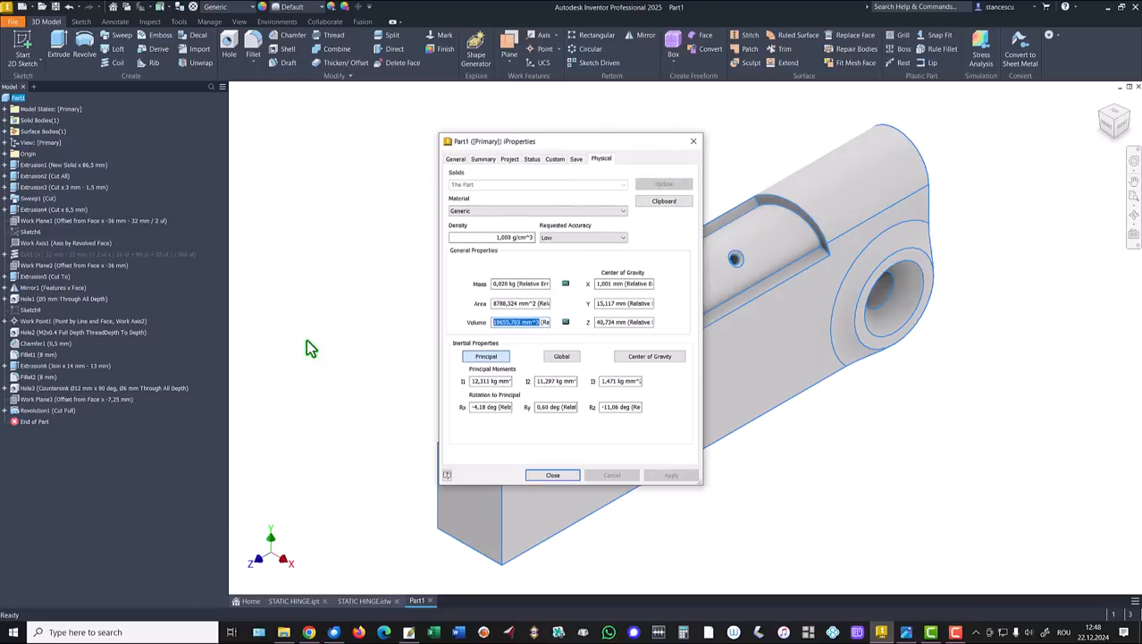
{"action": "key", "text": "ctrl+c"}
{"action": "left_click", "coordinate": [541, 475]}
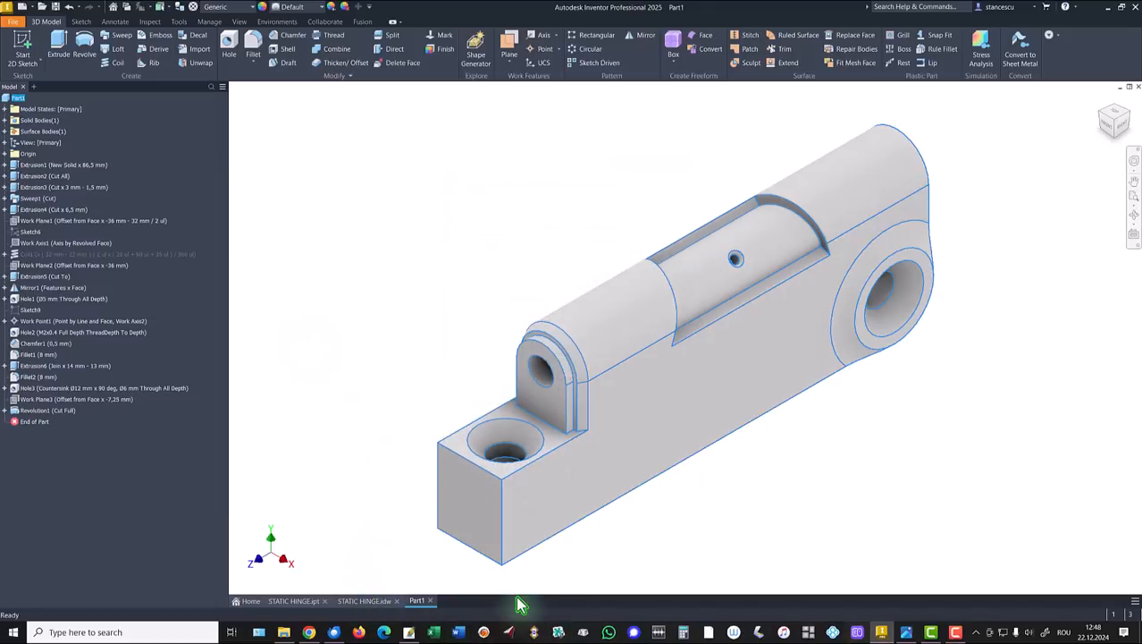
In STATIC HINGE.idw, paste the copied volume beneath the Volume note's text to compare the two values, then discard the edit
{"action": "left_click", "coordinate": [393, 605]}
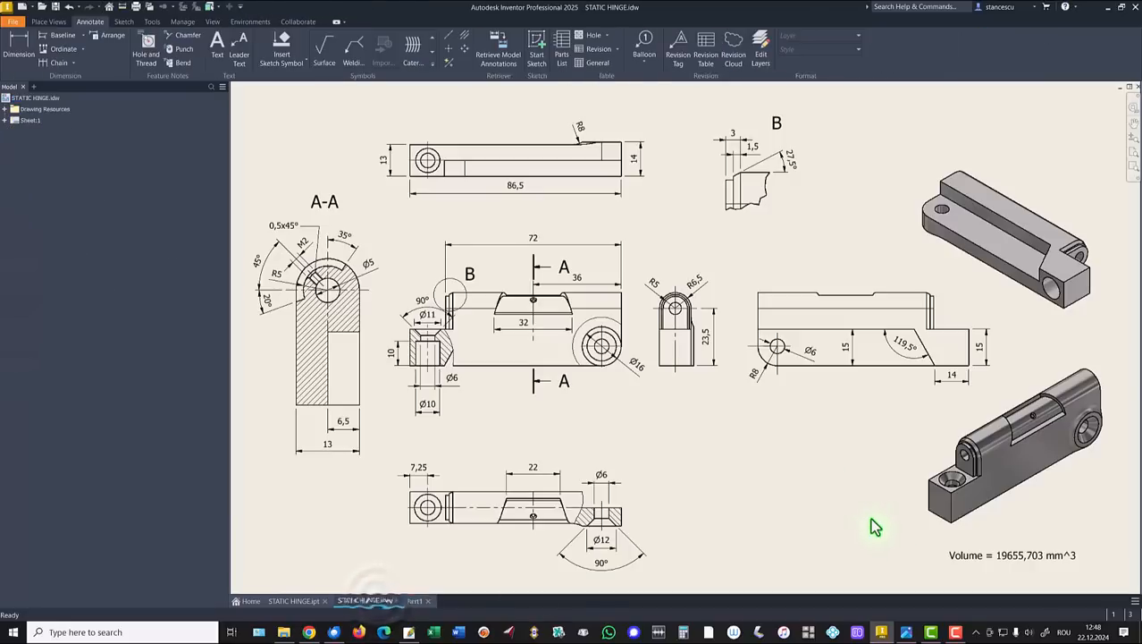
{"action": "left_click", "coordinate": [1010, 555]}
{"action": "left_click_drag", "start_coordinate": [1010, 555], "coordinate": [783, 442]}
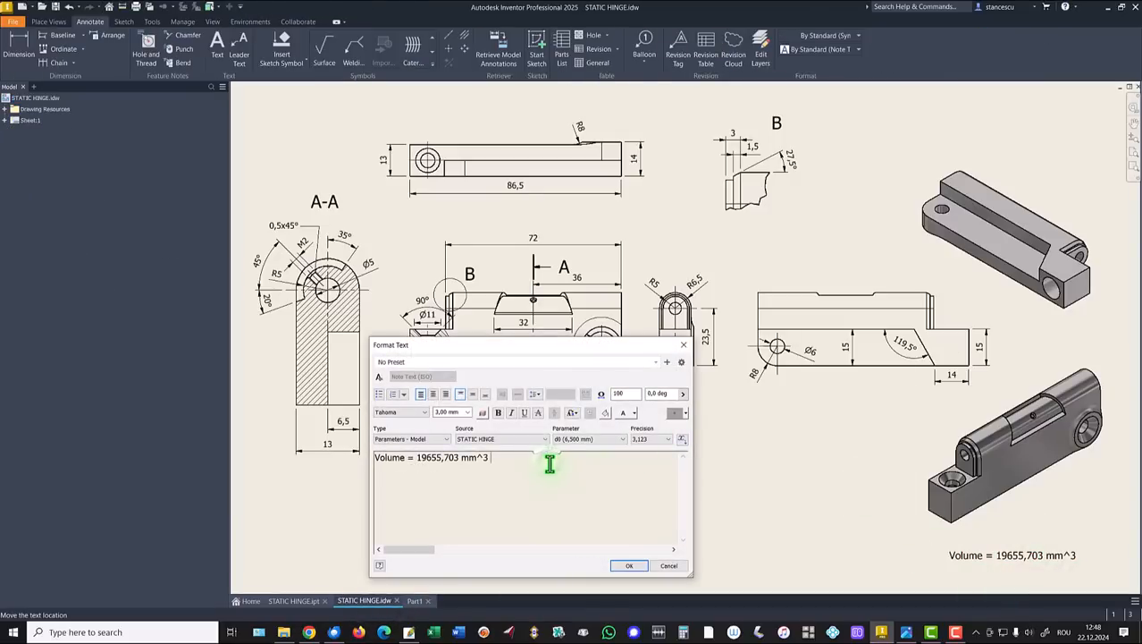
{"action": "key", "text": "Return"}
{"action": "key", "text": "ctrl+v"}
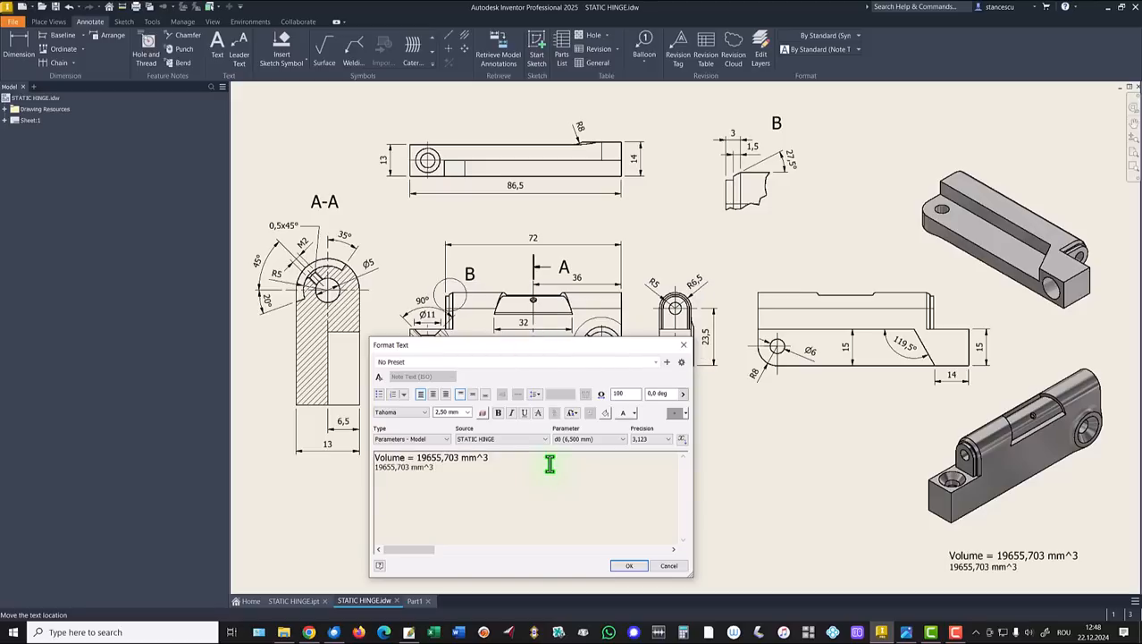
{"action": "left_click", "coordinate": [672, 568]}
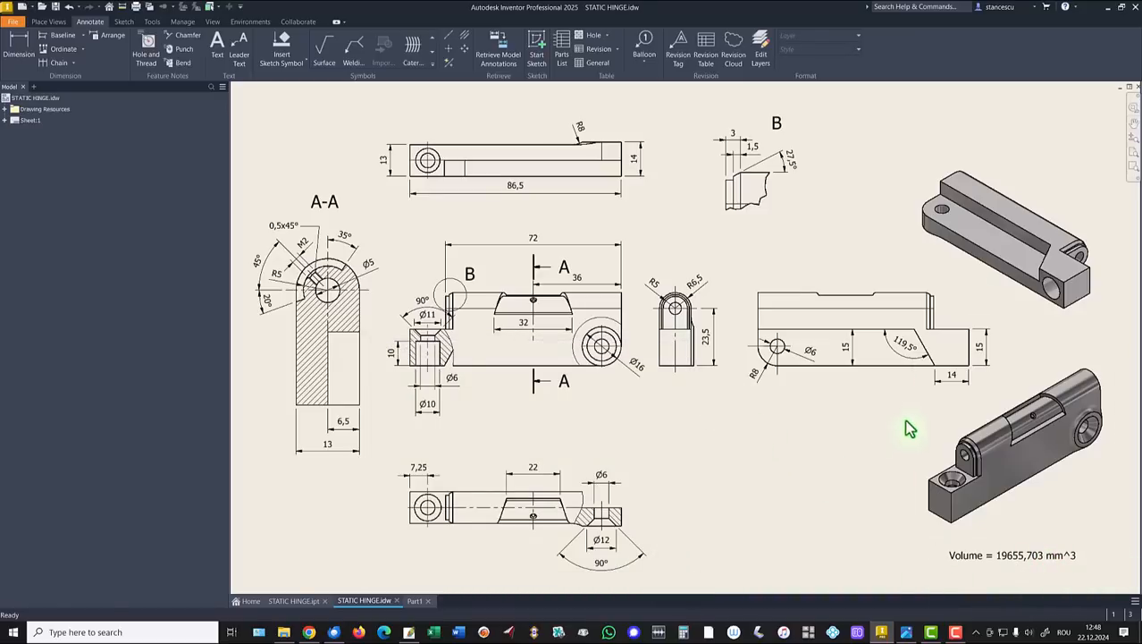
Return to Part1 and assign the material Steel, Carbon to the part
{"action": "left_click", "coordinate": [411, 603]}
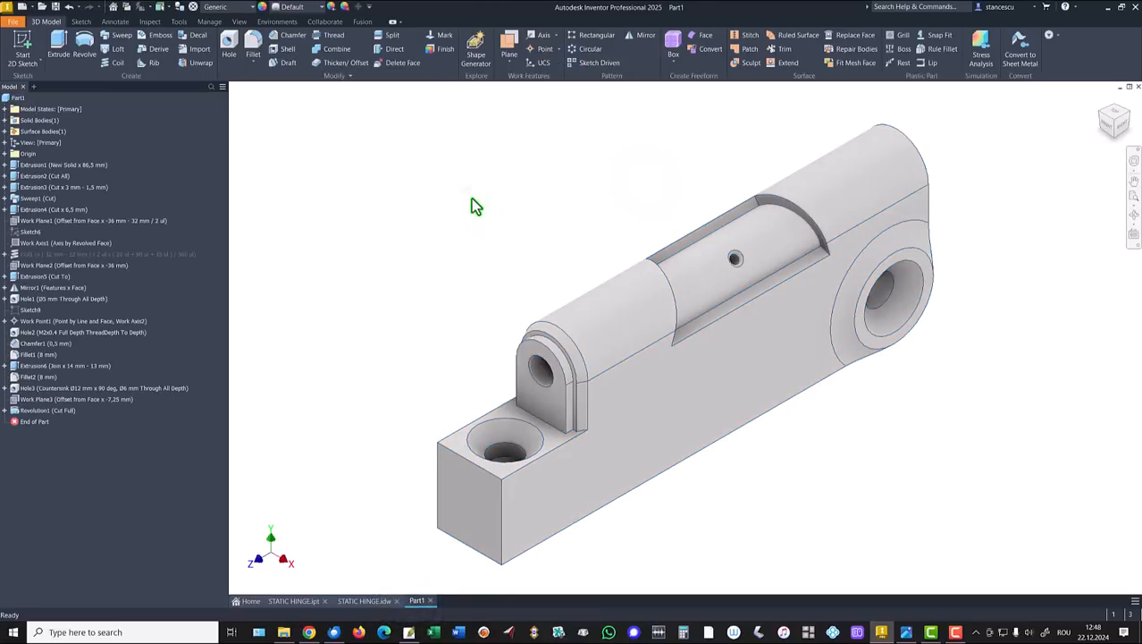
{"action": "left_click", "coordinate": [195, 8]}
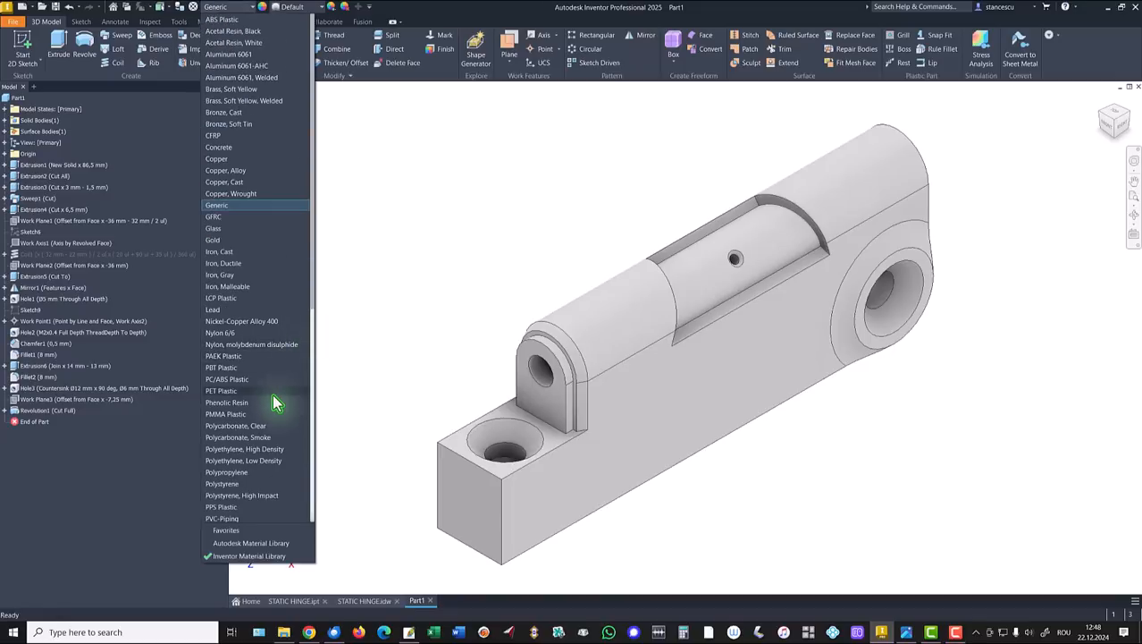
{"action": "scroll", "coordinate": [275, 402], "scroll_direction": "down", "scroll_amount": 7}
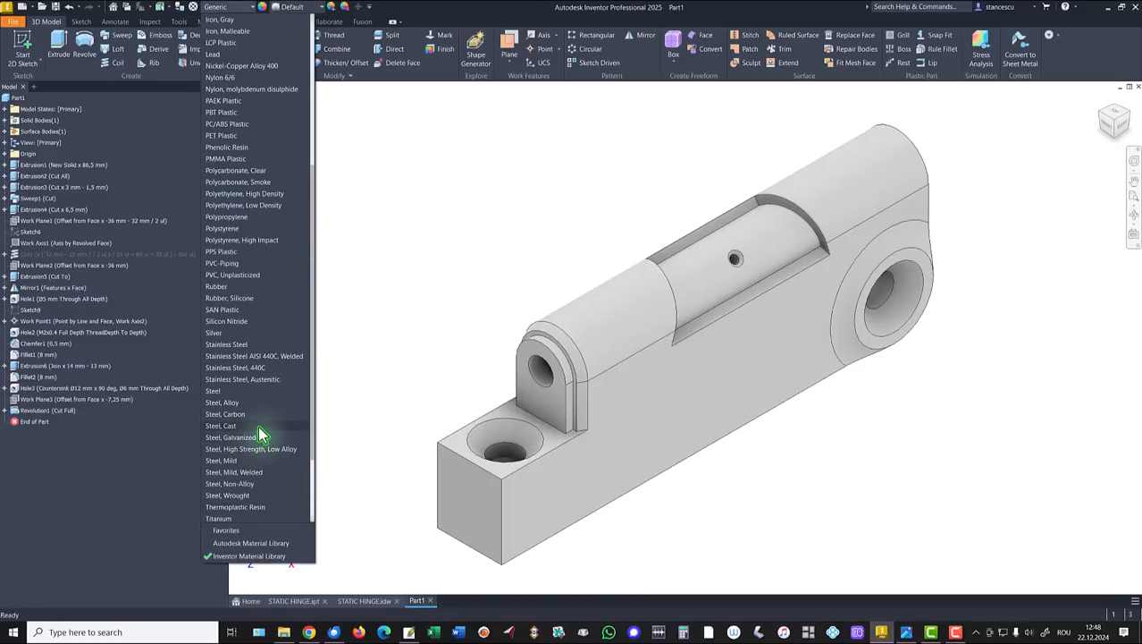
{"action": "left_click", "coordinate": [225, 416]}
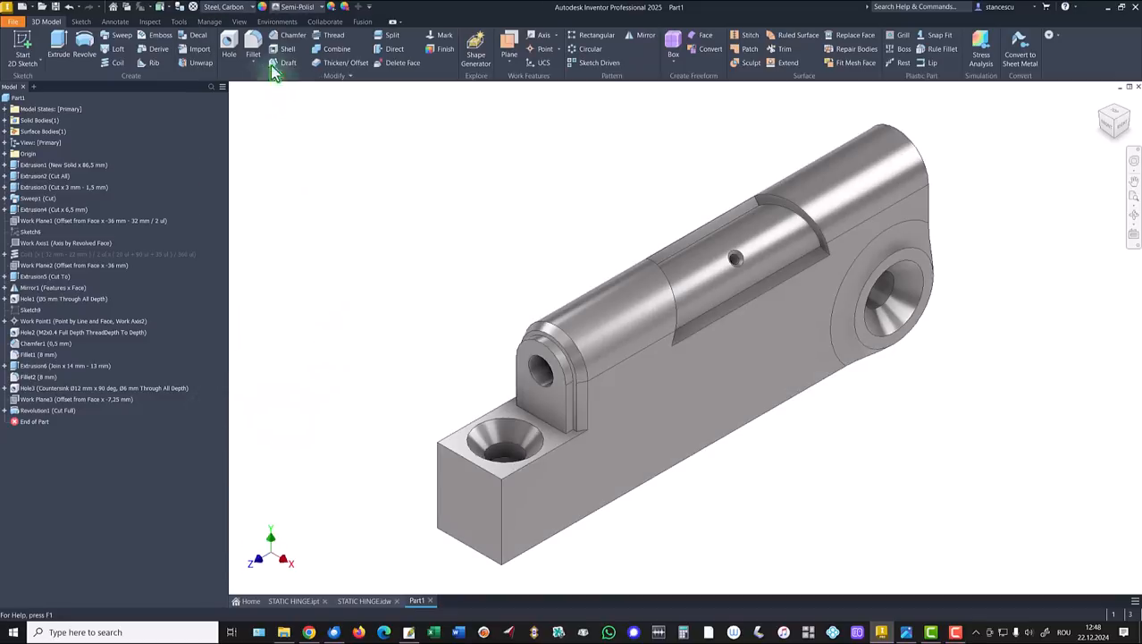
Display the part in a visual style without model edges and set the lighting style to Default Lights
{"action": "left_click", "coordinate": [240, 21]}
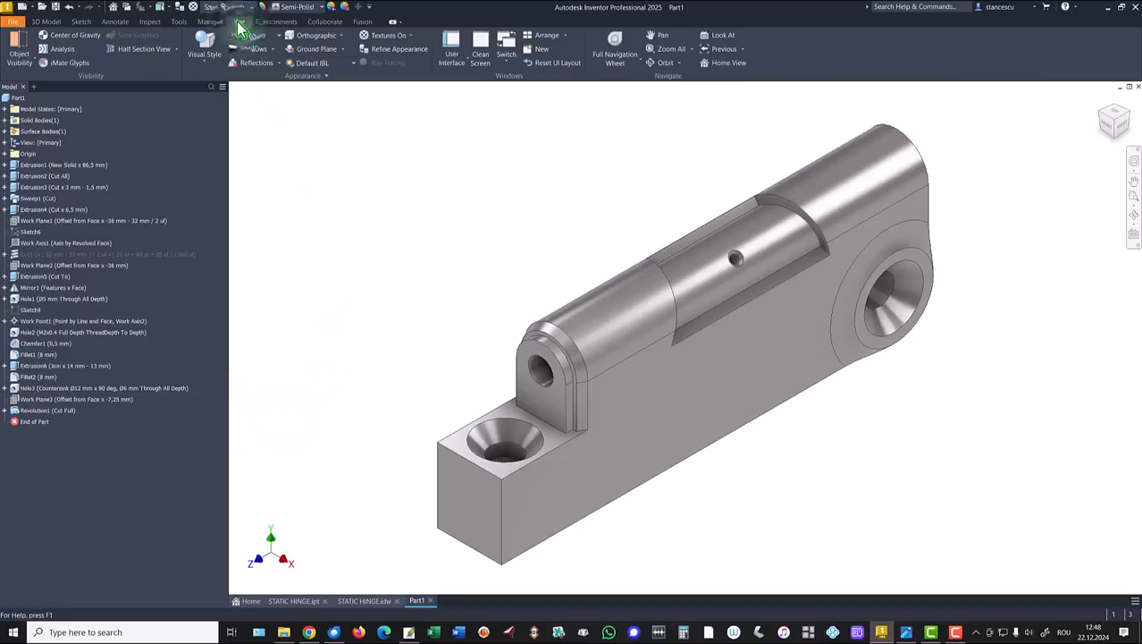
{"action": "left_click", "coordinate": [204, 49]}
{"action": "left_click", "coordinate": [219, 95]}
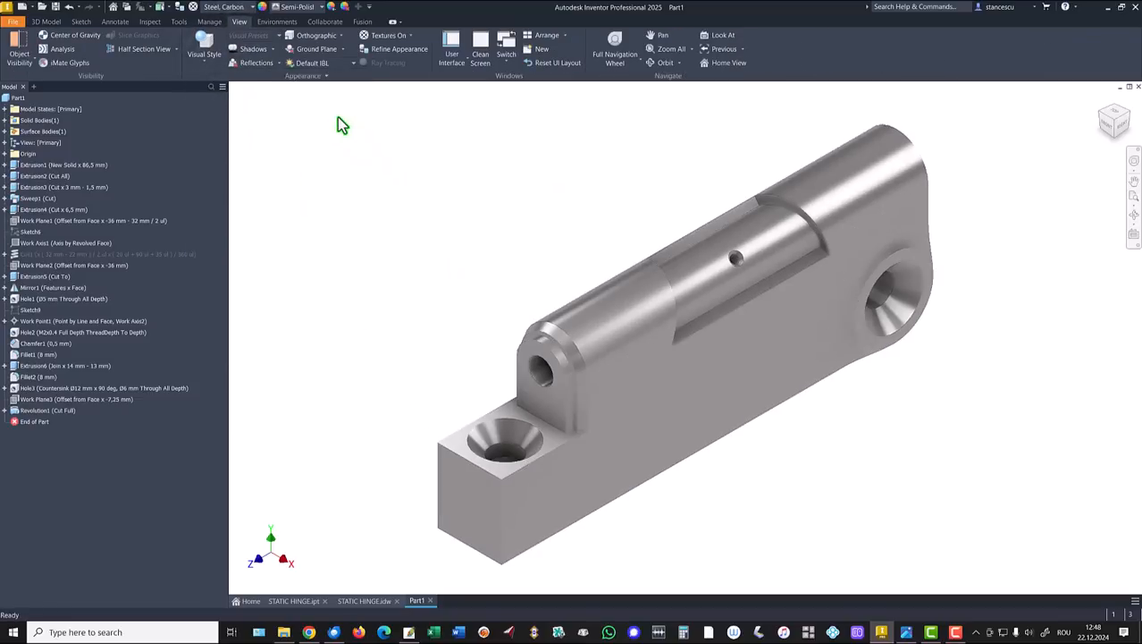
{"action": "left_click", "coordinate": [322, 64]}
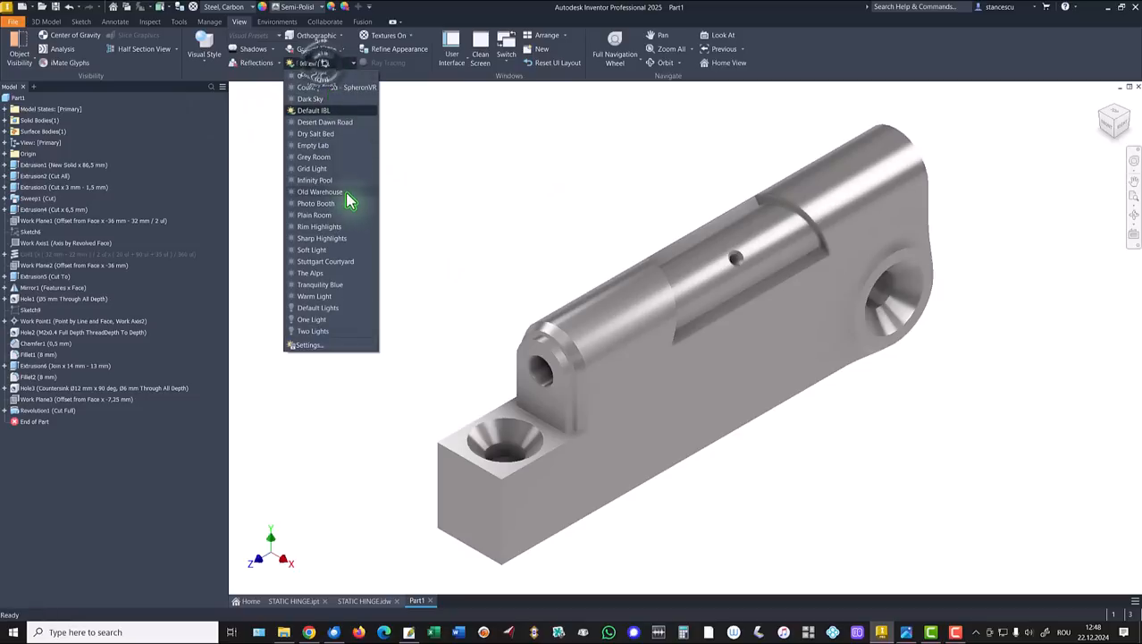
{"action": "left_click", "coordinate": [318, 308]}
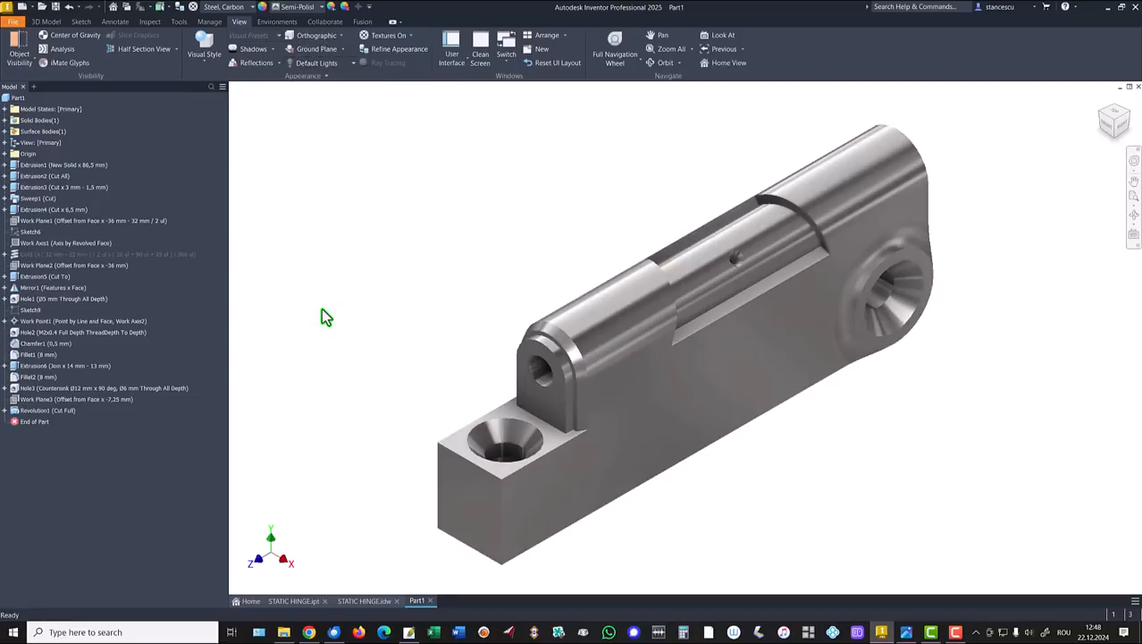
Compare Part1 with the reference model STATIC HINGE.ipt by alternating between the two documents, ending in Part1
{"action": "left_click", "coordinate": [294, 601]}
{"action": "left_click", "coordinate": [412, 602]}
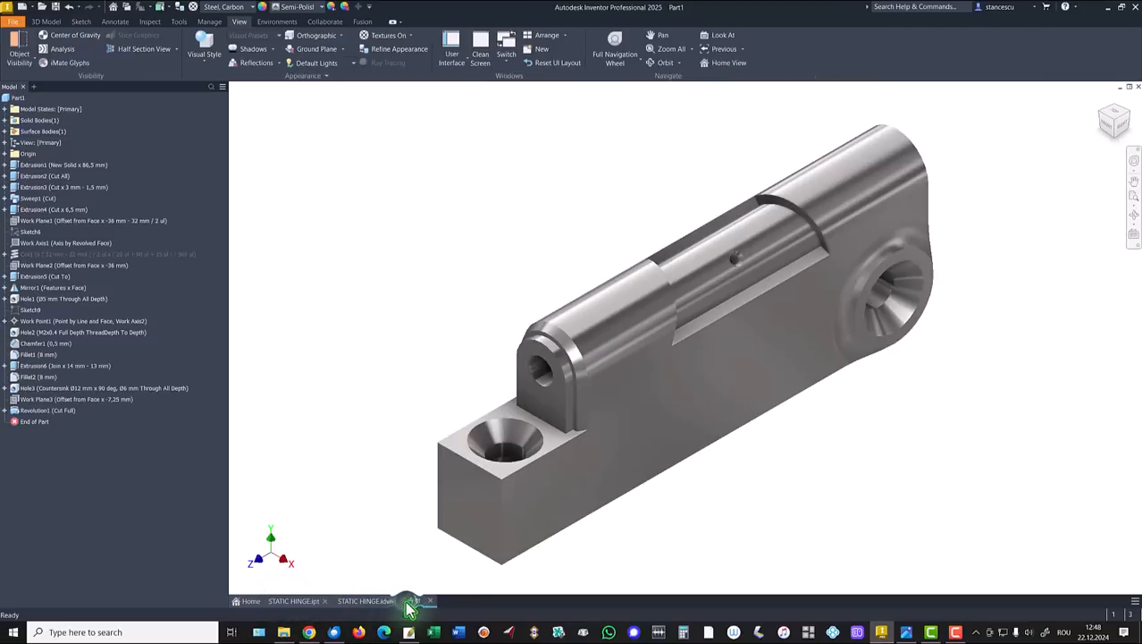
{"action": "left_click", "coordinate": [310, 606]}
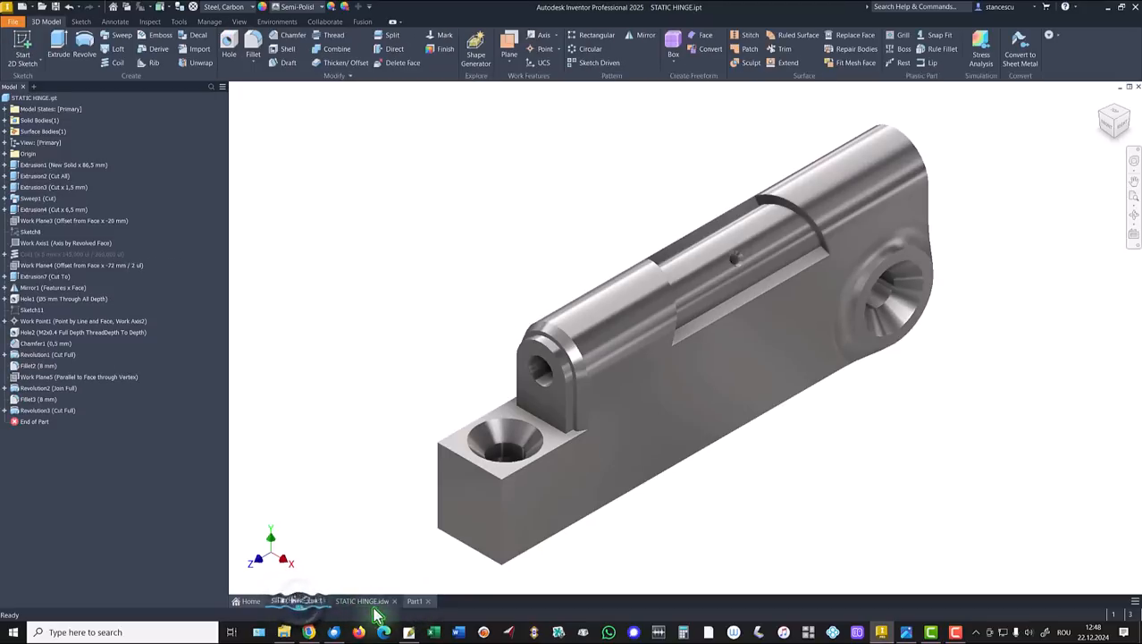
{"action": "left_click", "coordinate": [416, 602]}
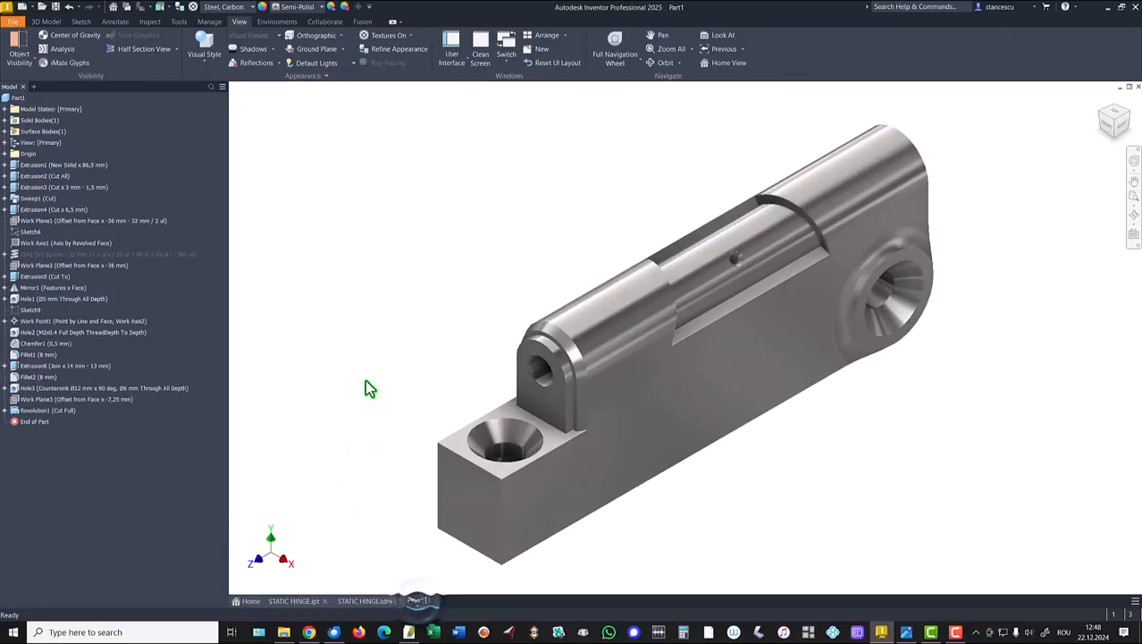